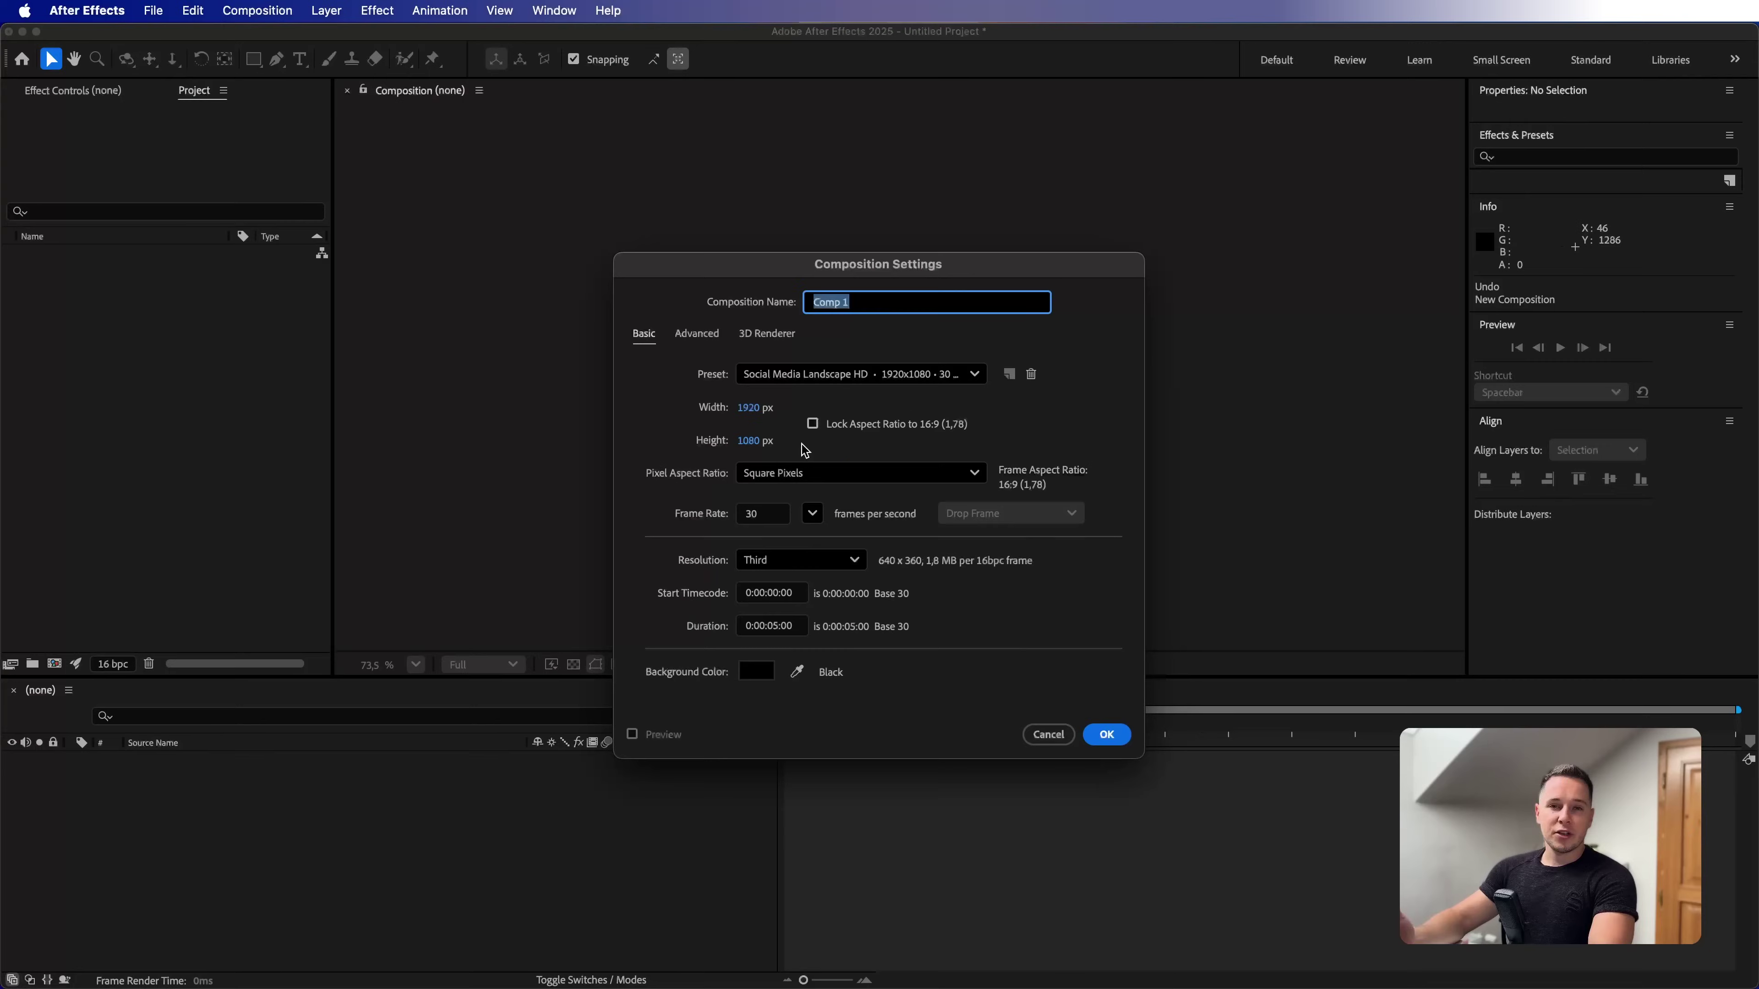
Name the first comp Main render, then add a 600×600 px comp named Shape 1_Top
type("Main rend")
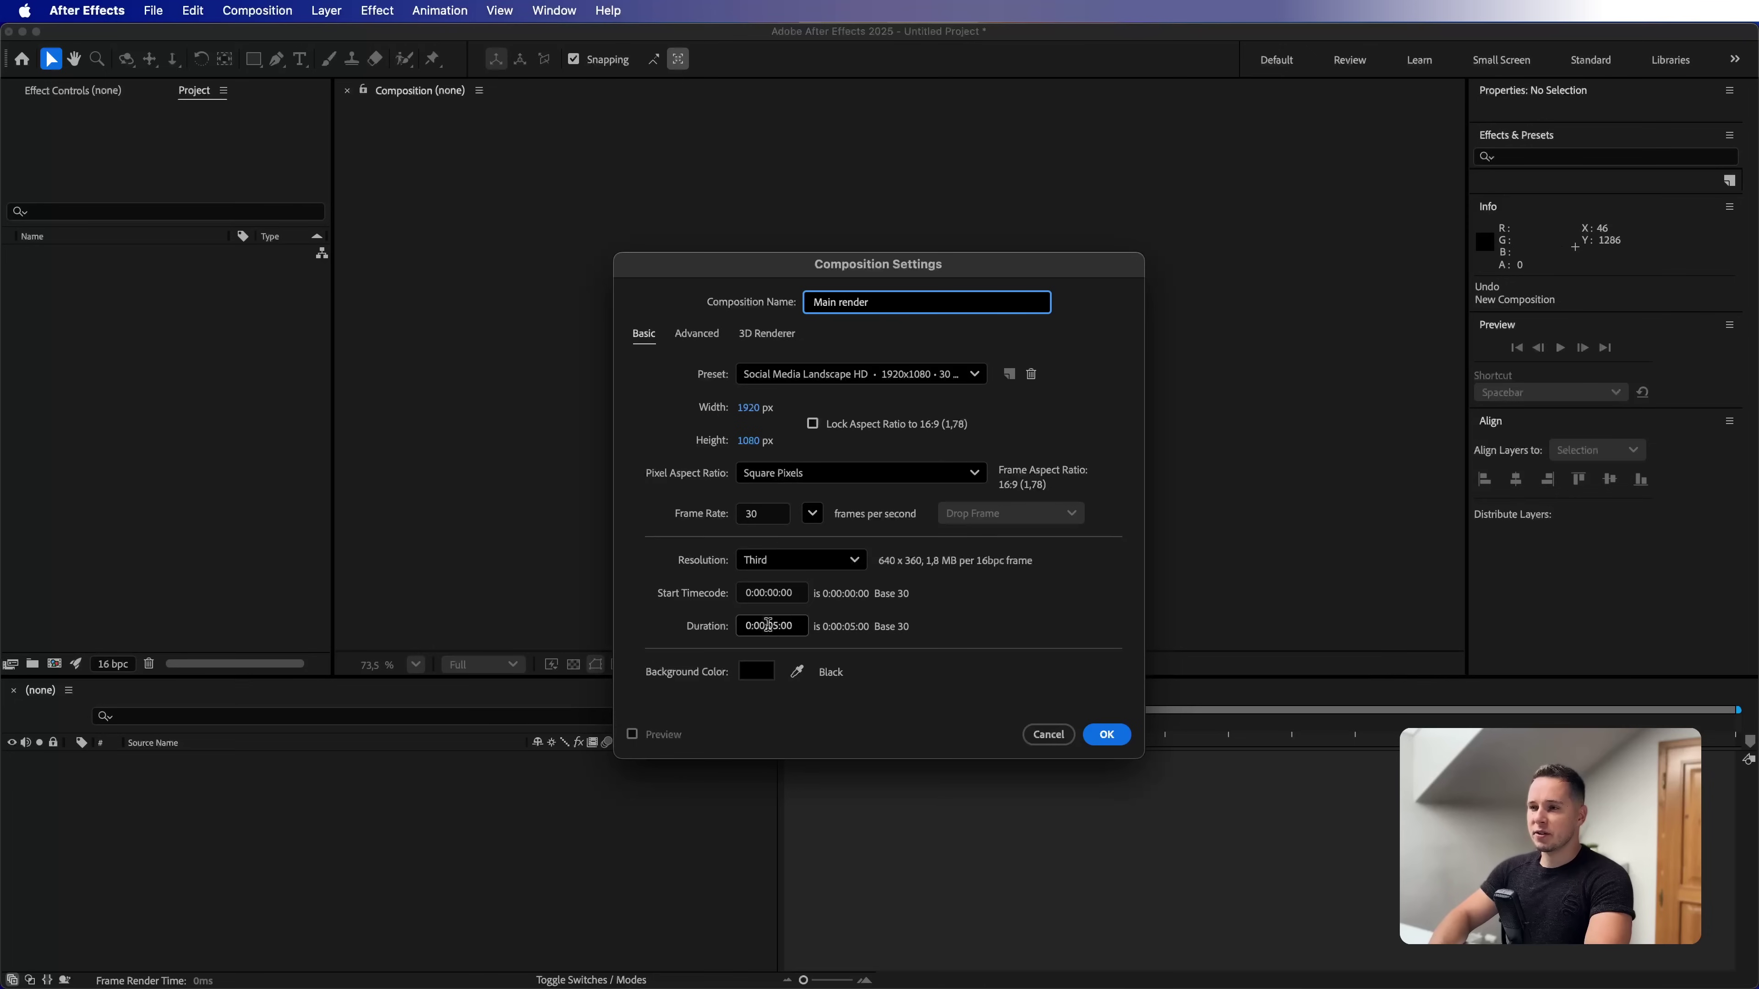
type("er")
left_click(1107, 734)
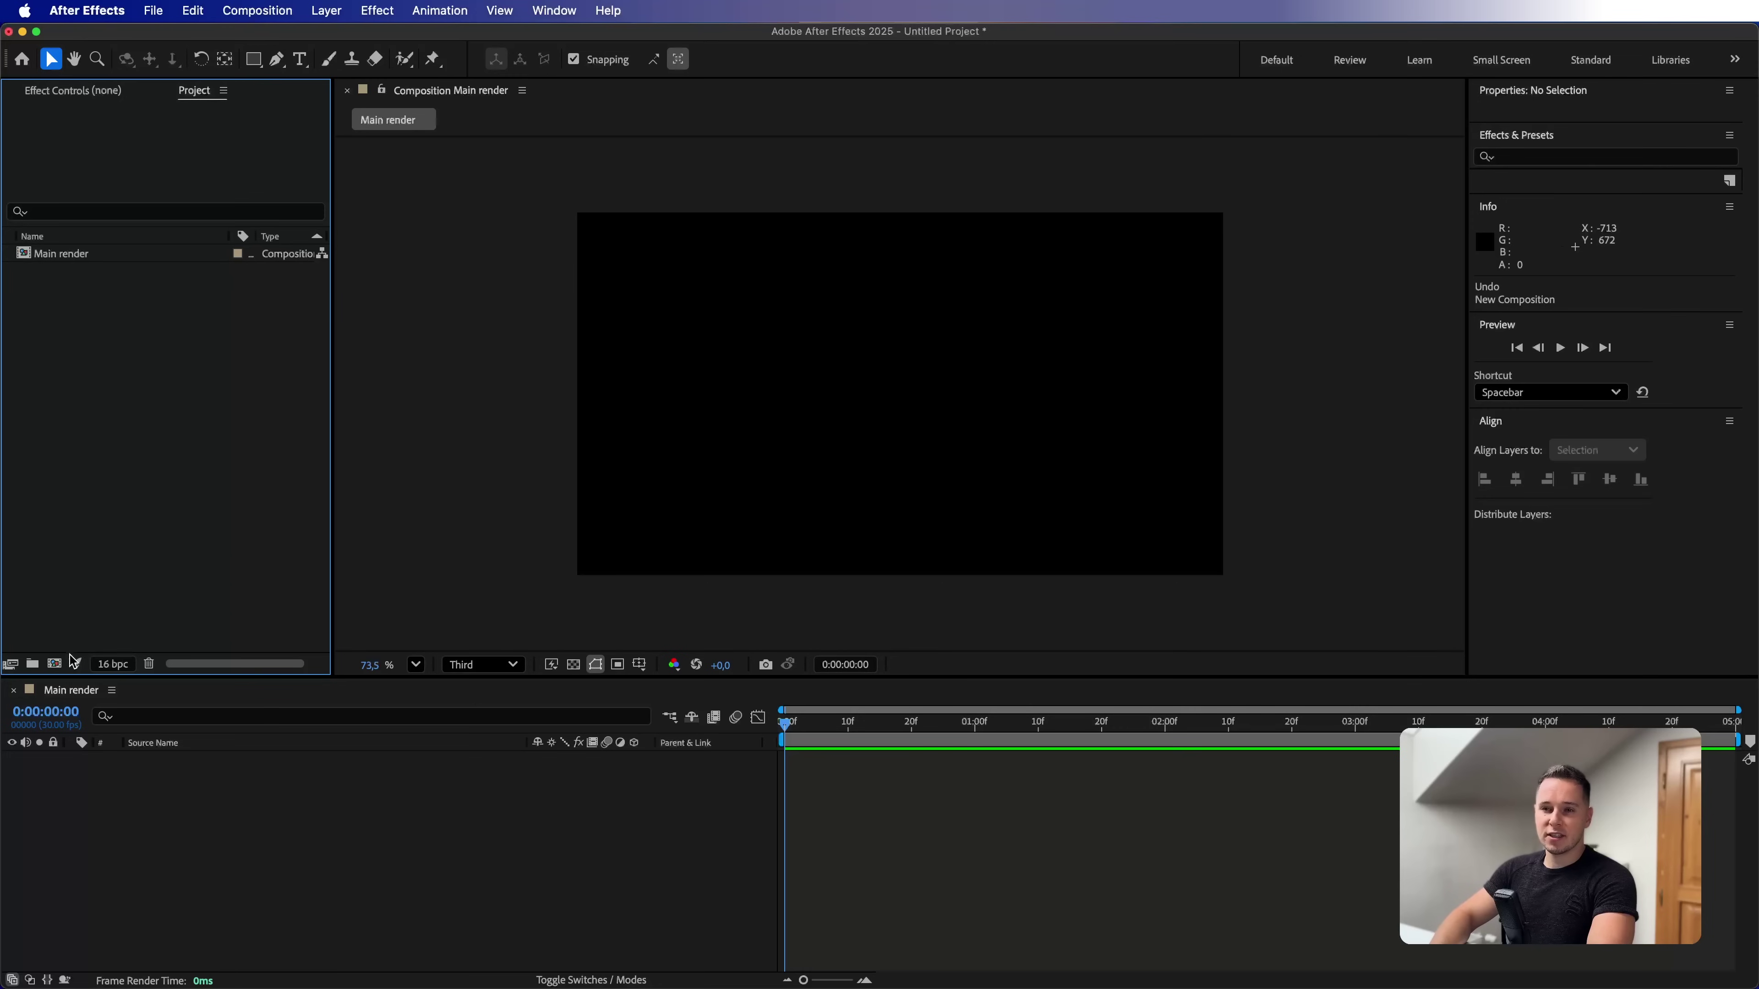
left_click(54, 663)
type("Shape 1_Top")
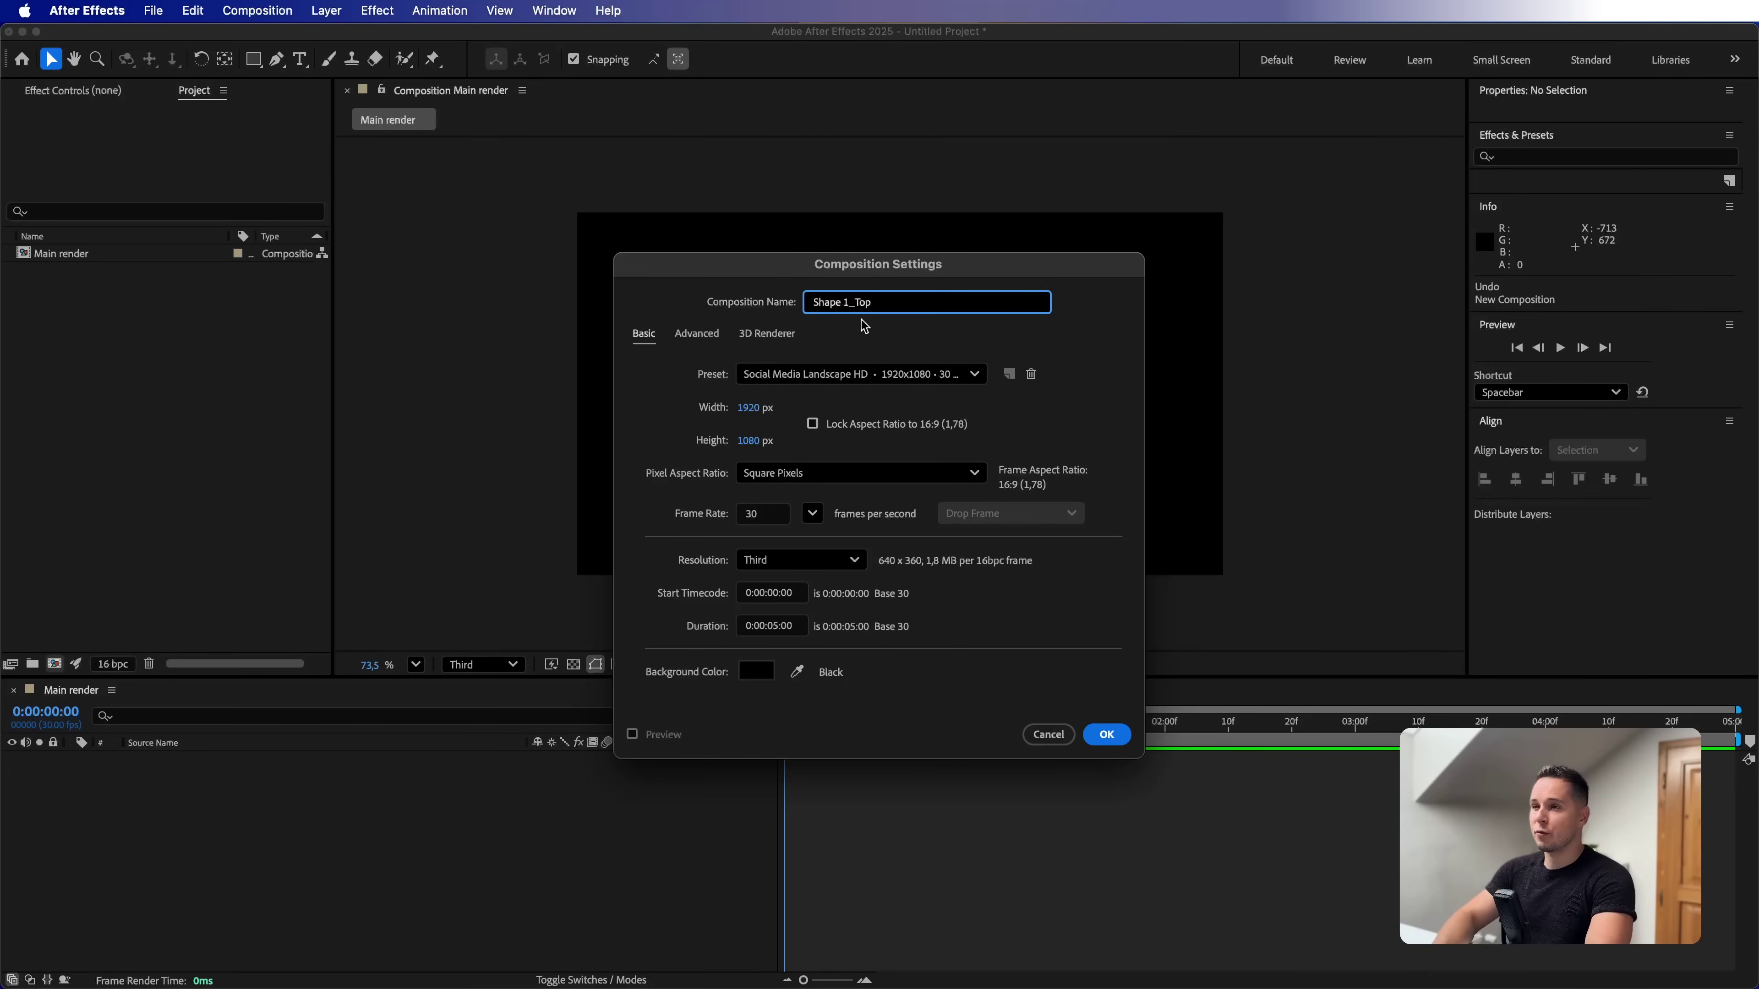
left_click(751, 407)
type("600")
key("Tab")
type("600")
left_click(1107, 734)
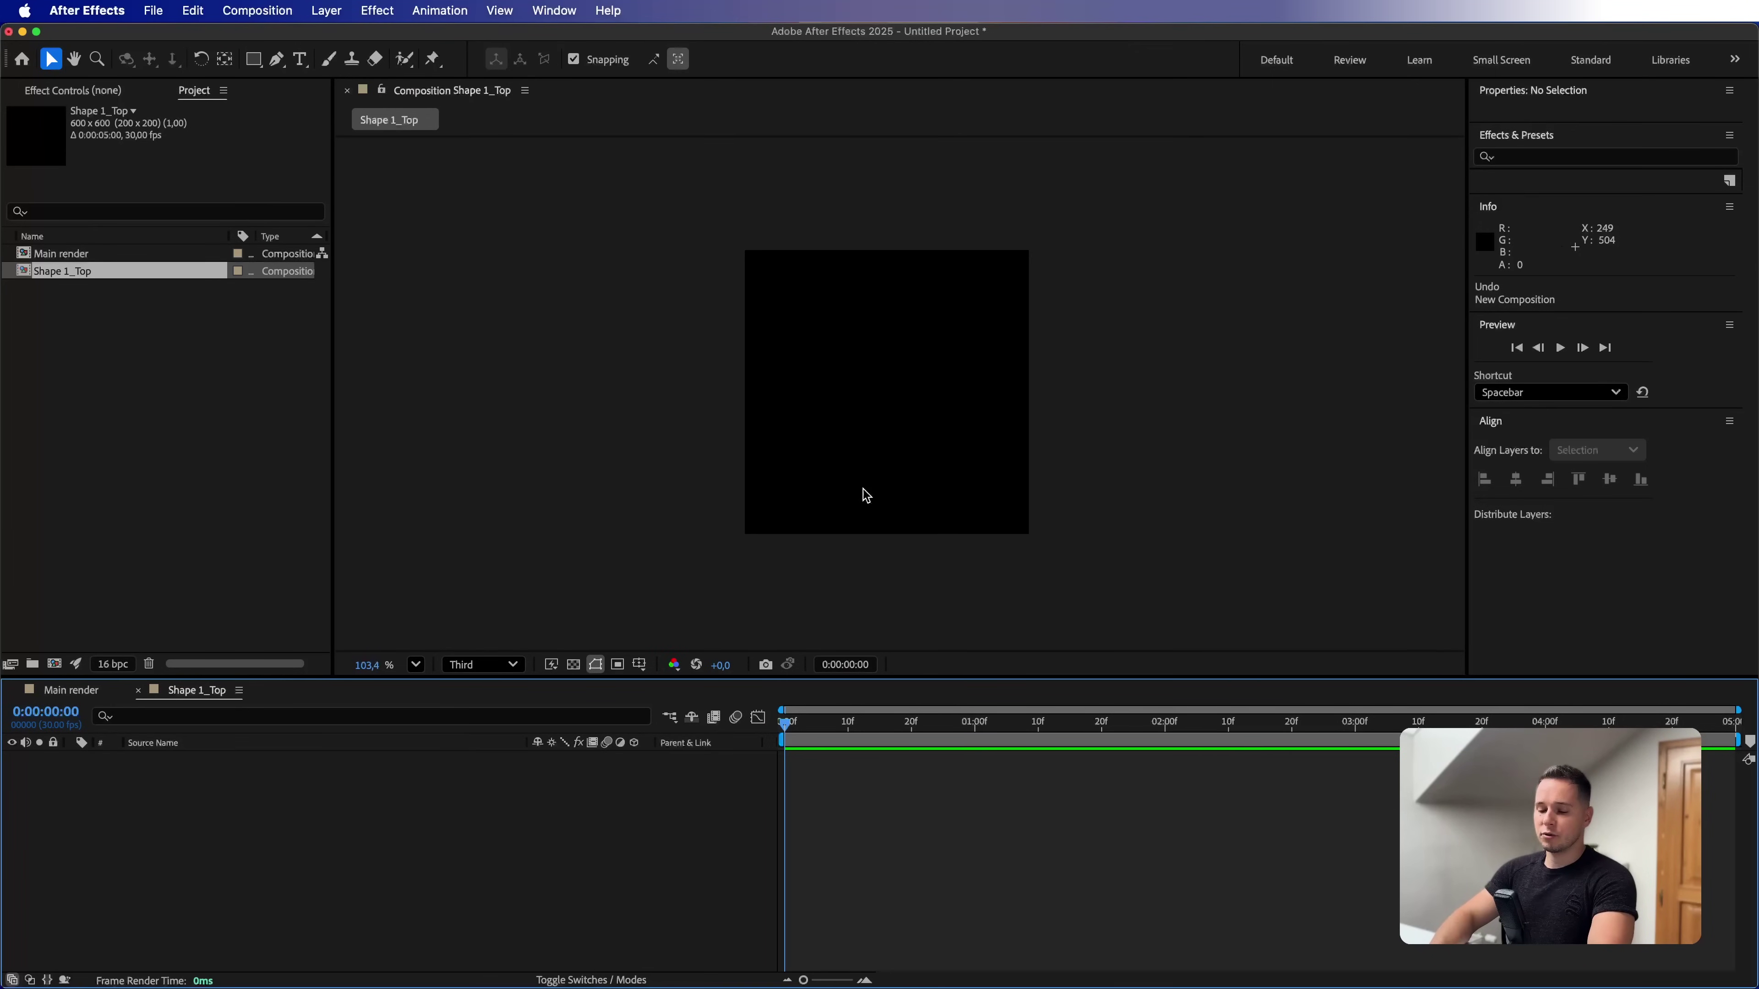
Add a light gray solid layer to Shape 1_Top
key("super+y")
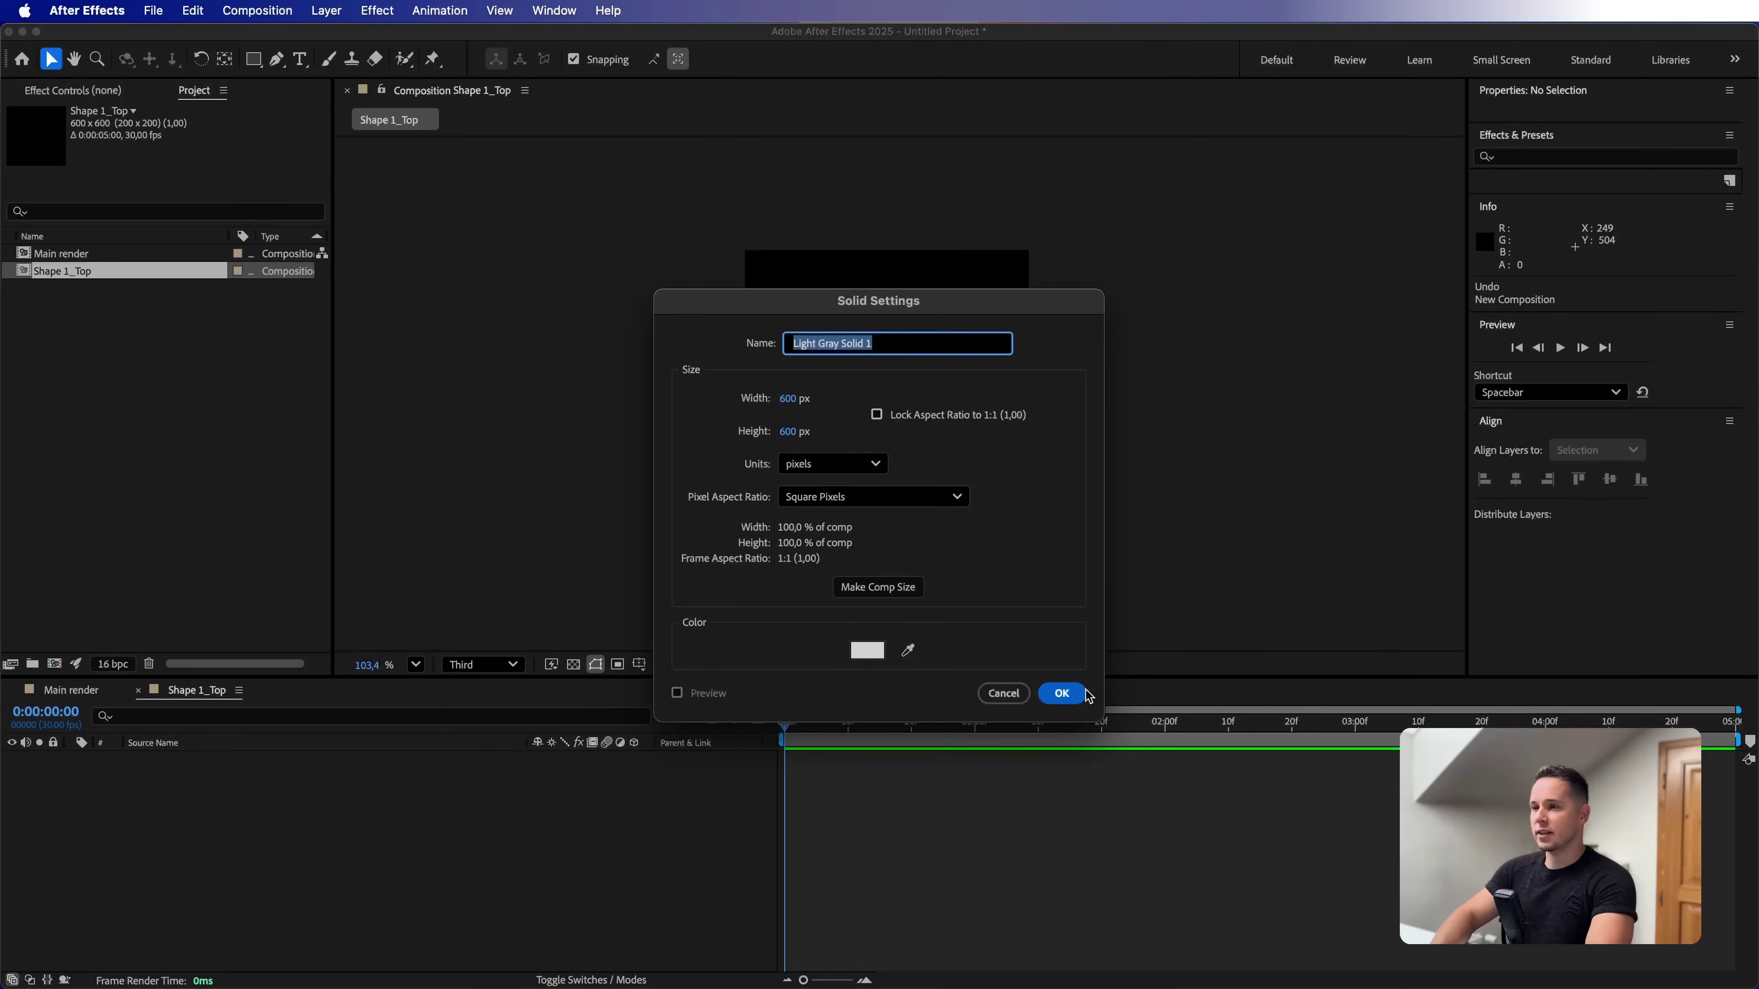
left_click(1062, 693)
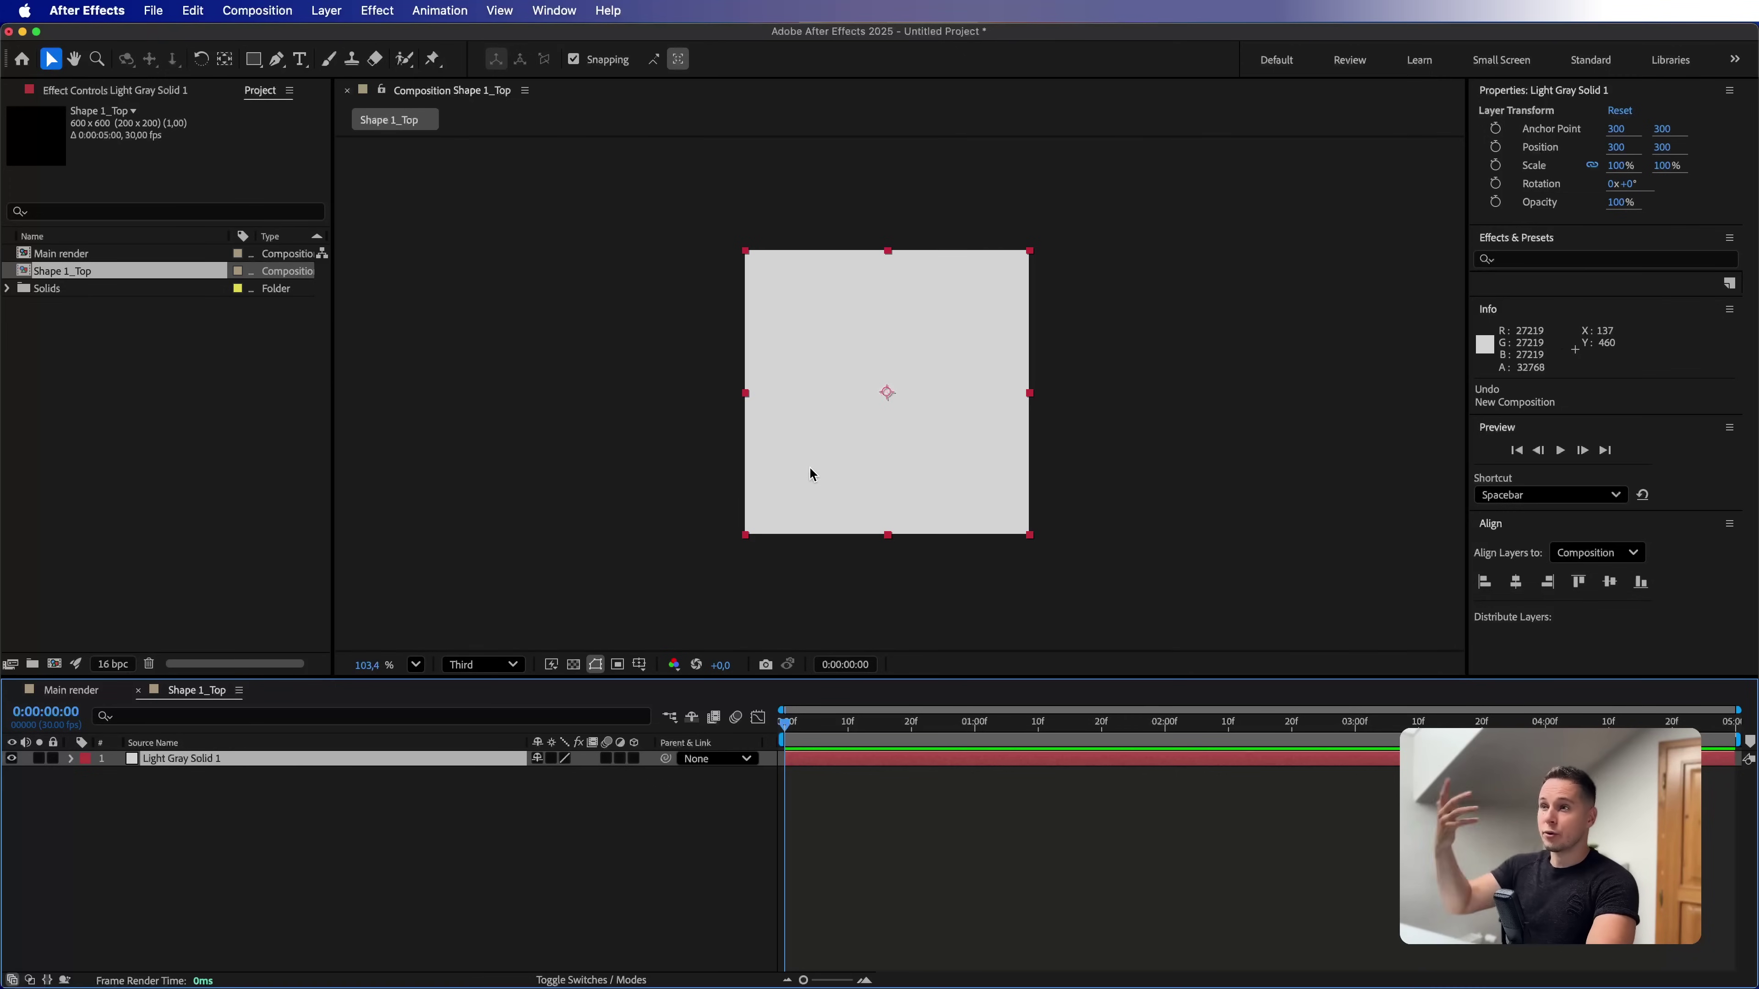
left_click(699, 381)
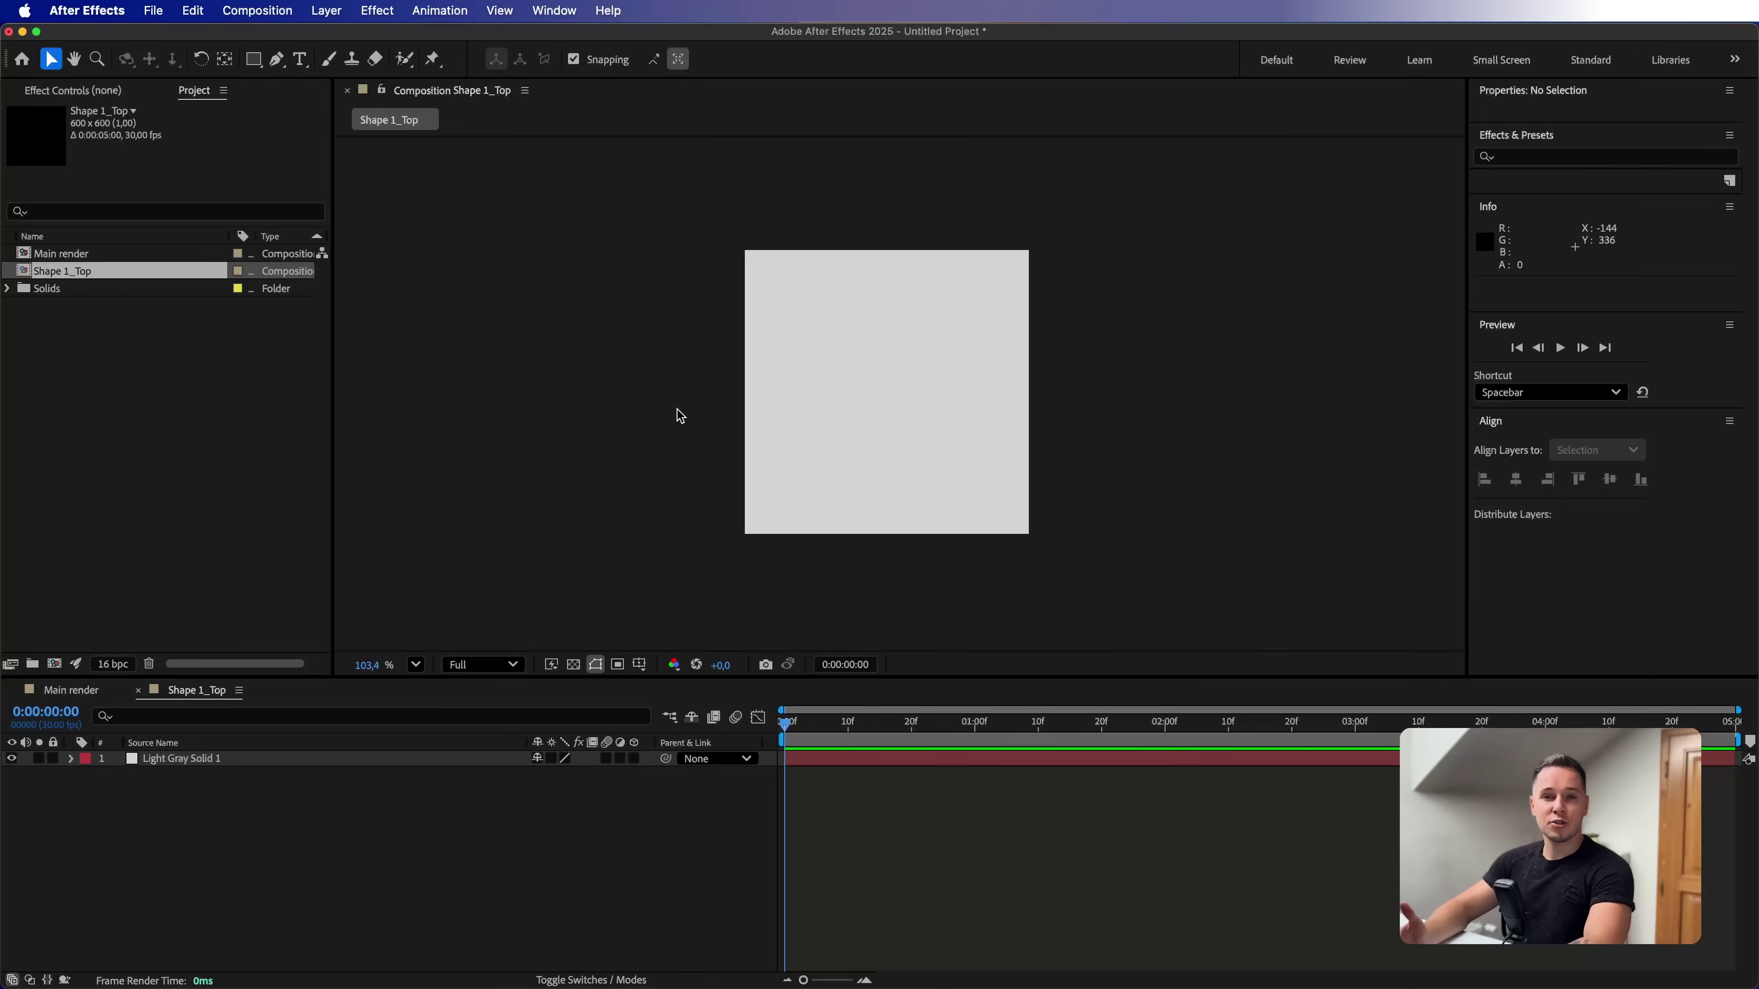
Write the label Top and centre it horizontally and vertically with the Align panel
left_click(300, 59)
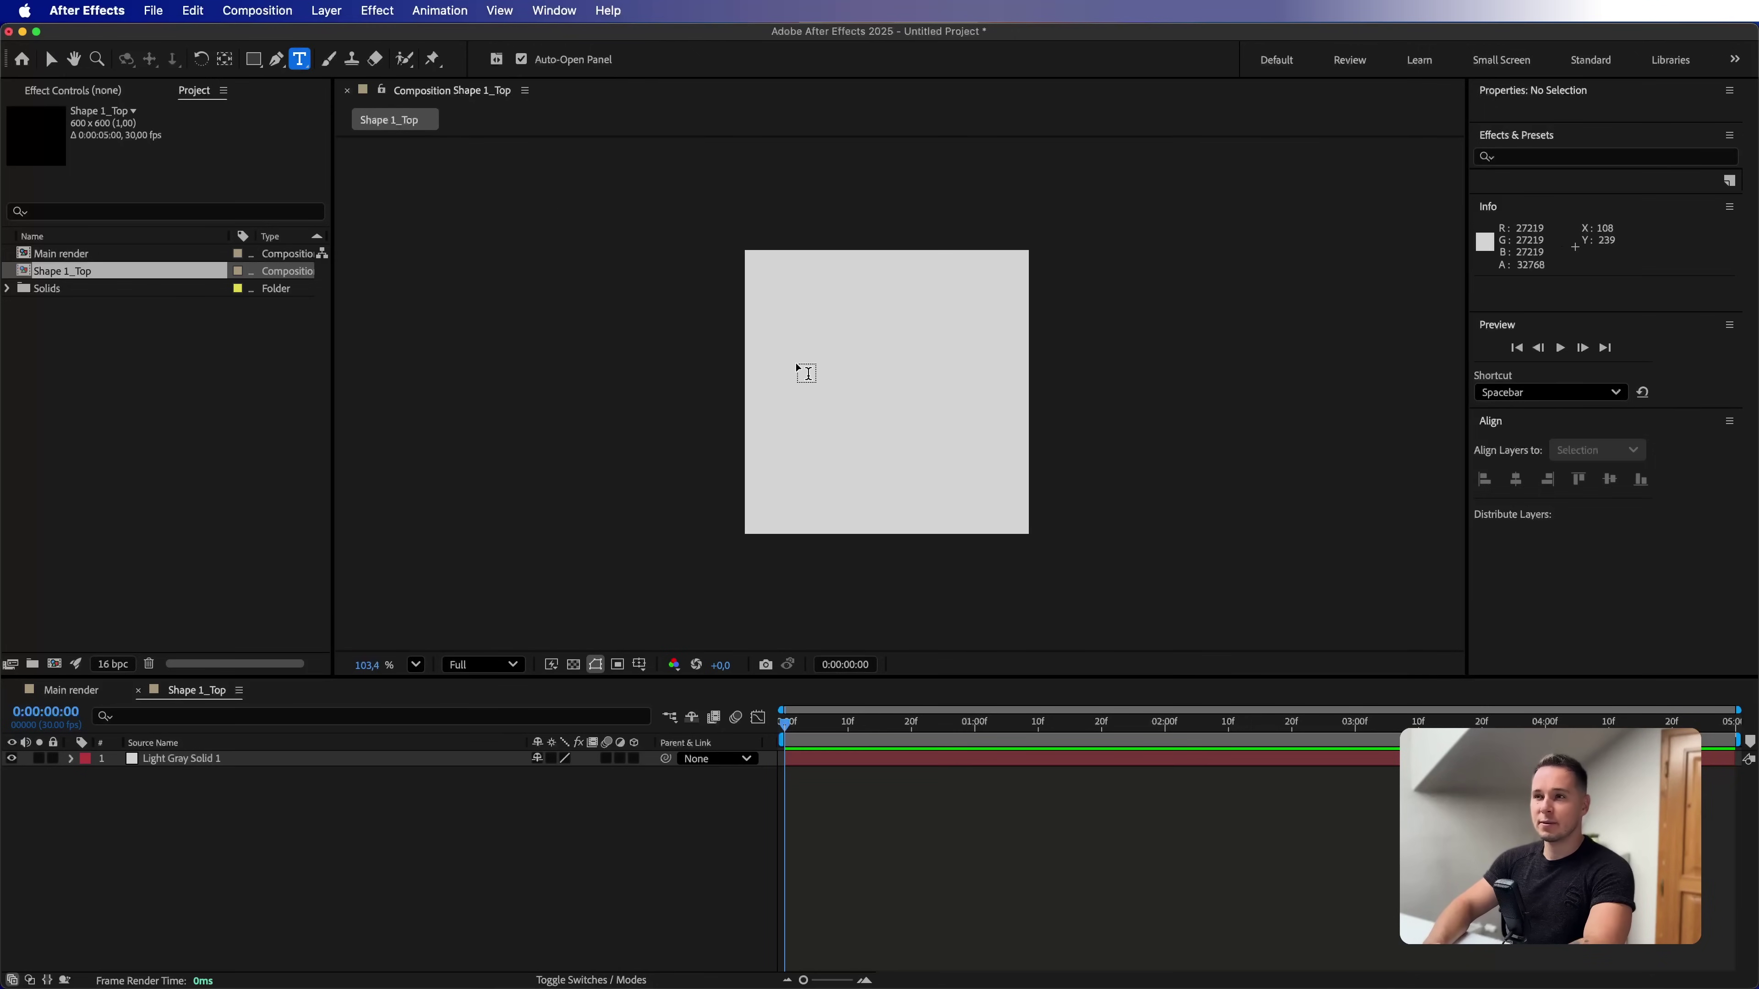
left_click_drag(766, 345, 1007, 472)
type("Top")
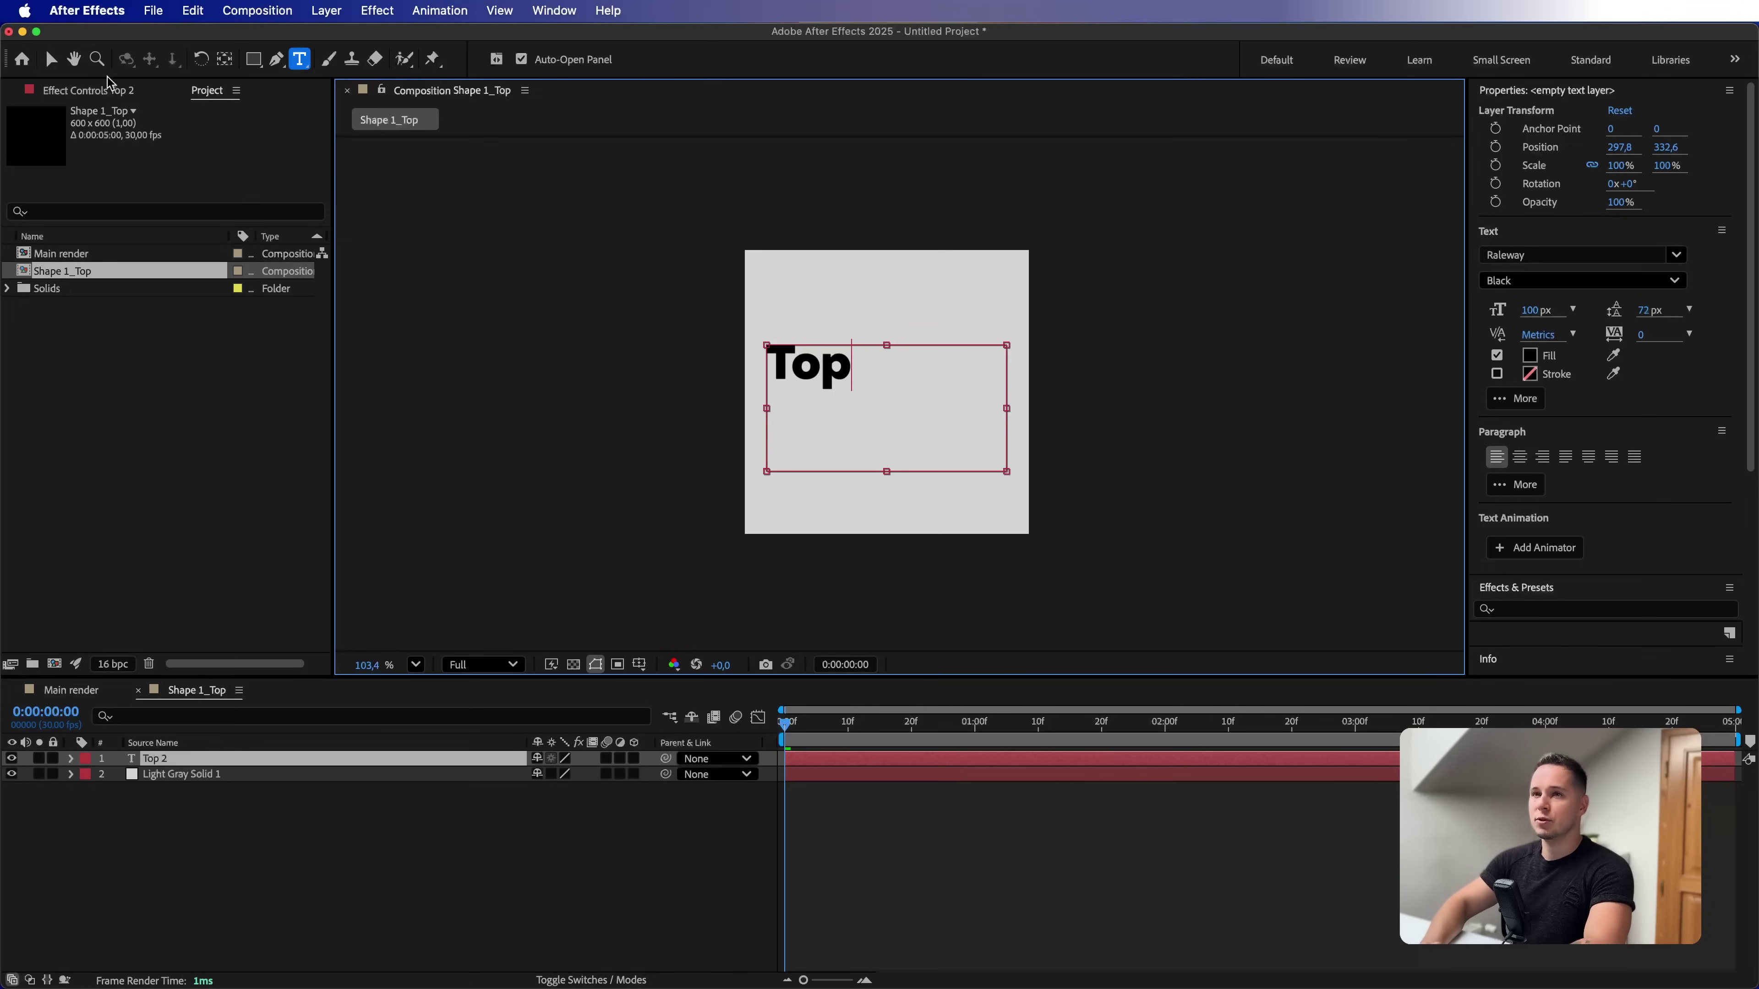
key("Escape")
key("v")
scroll(1617, 585, "down", 5)
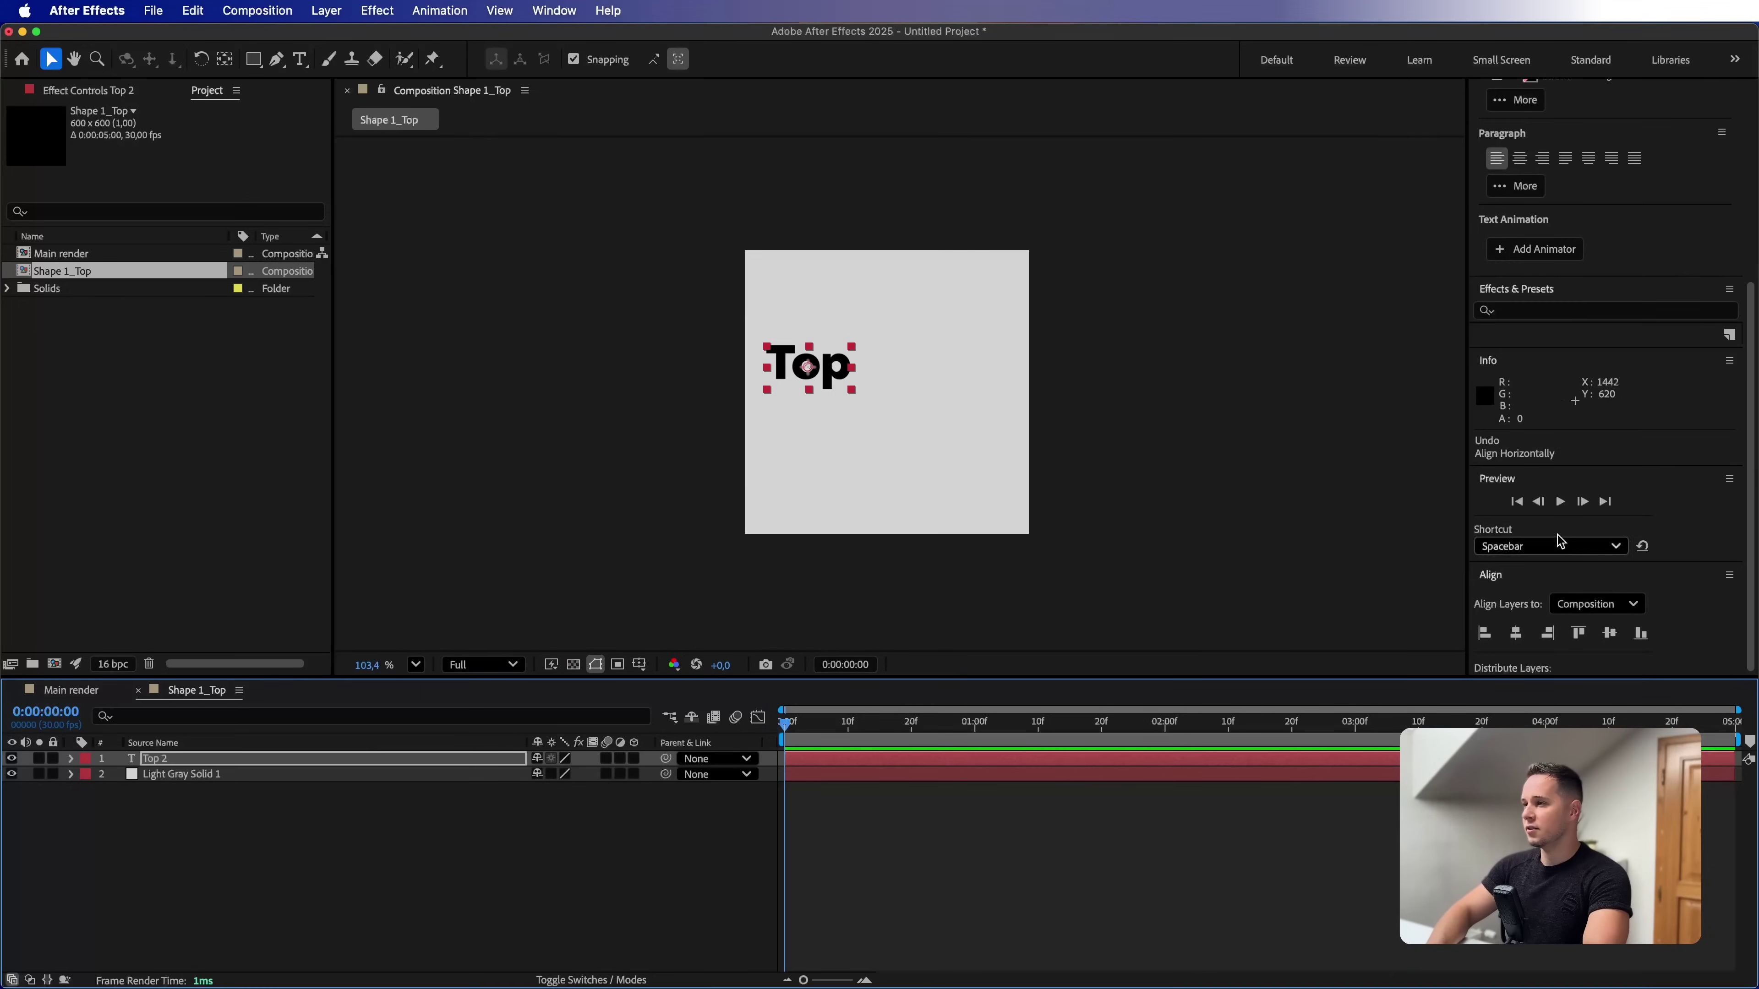
left_click(1542, 645)
left_click(1607, 644)
left_click(675, 829)
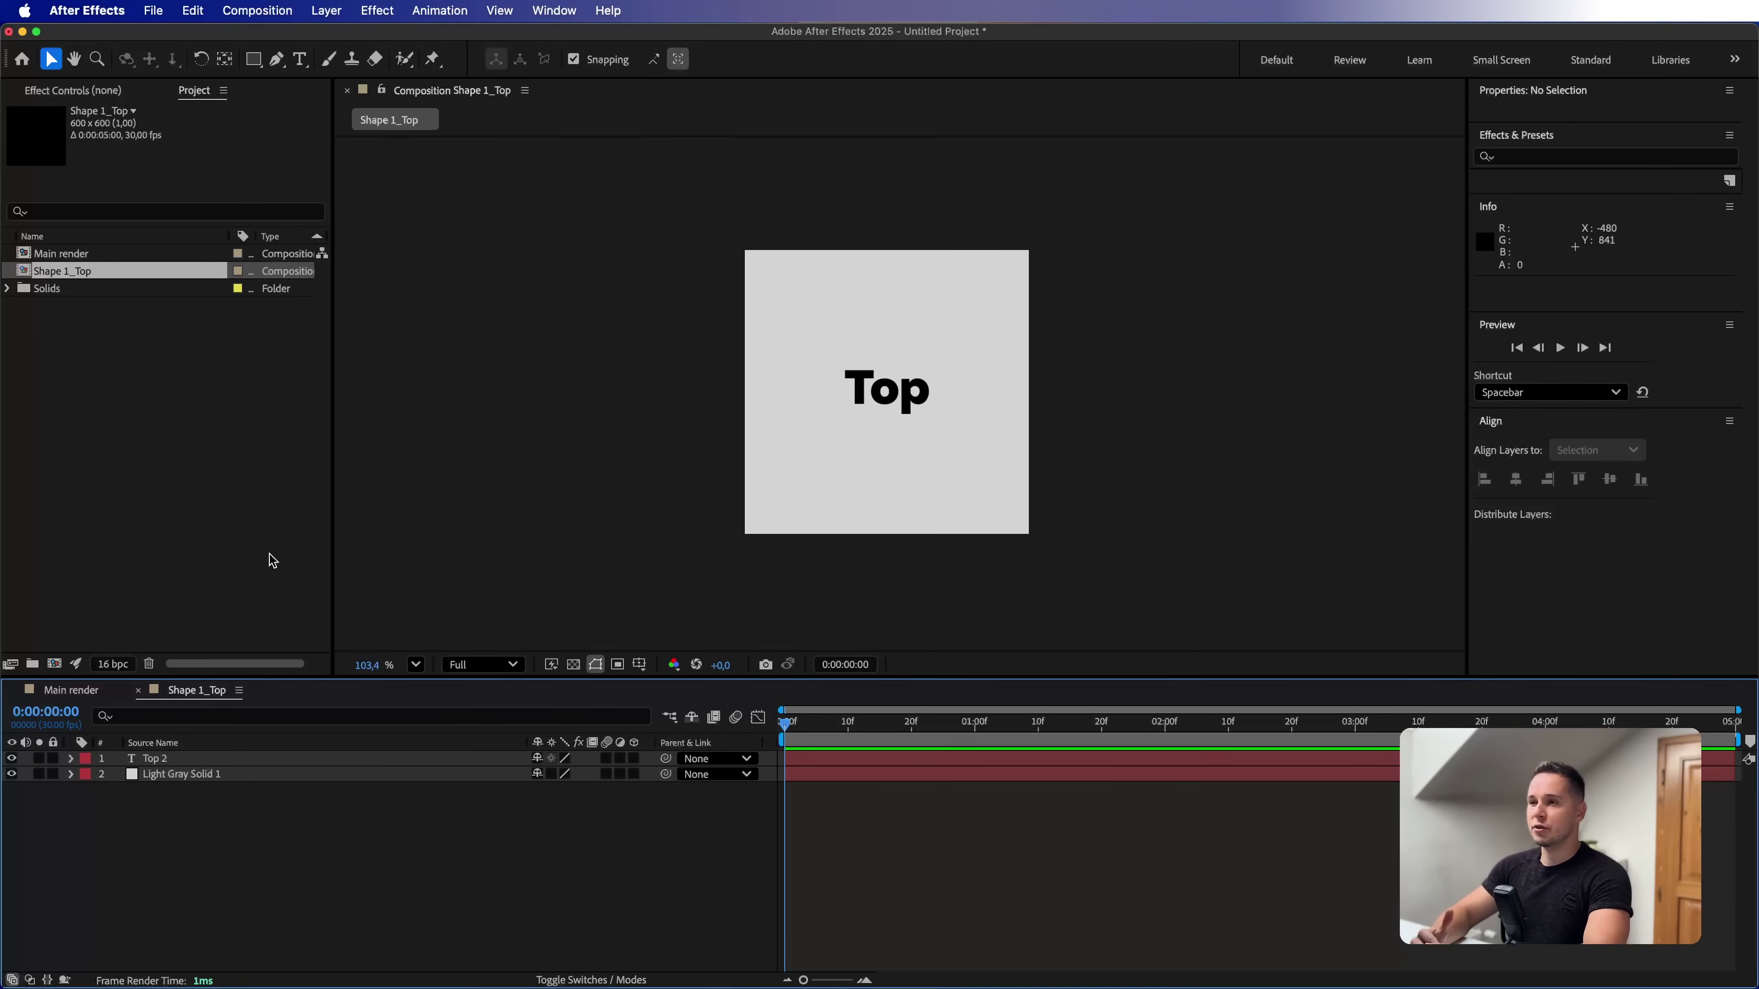
left_click(103, 275)
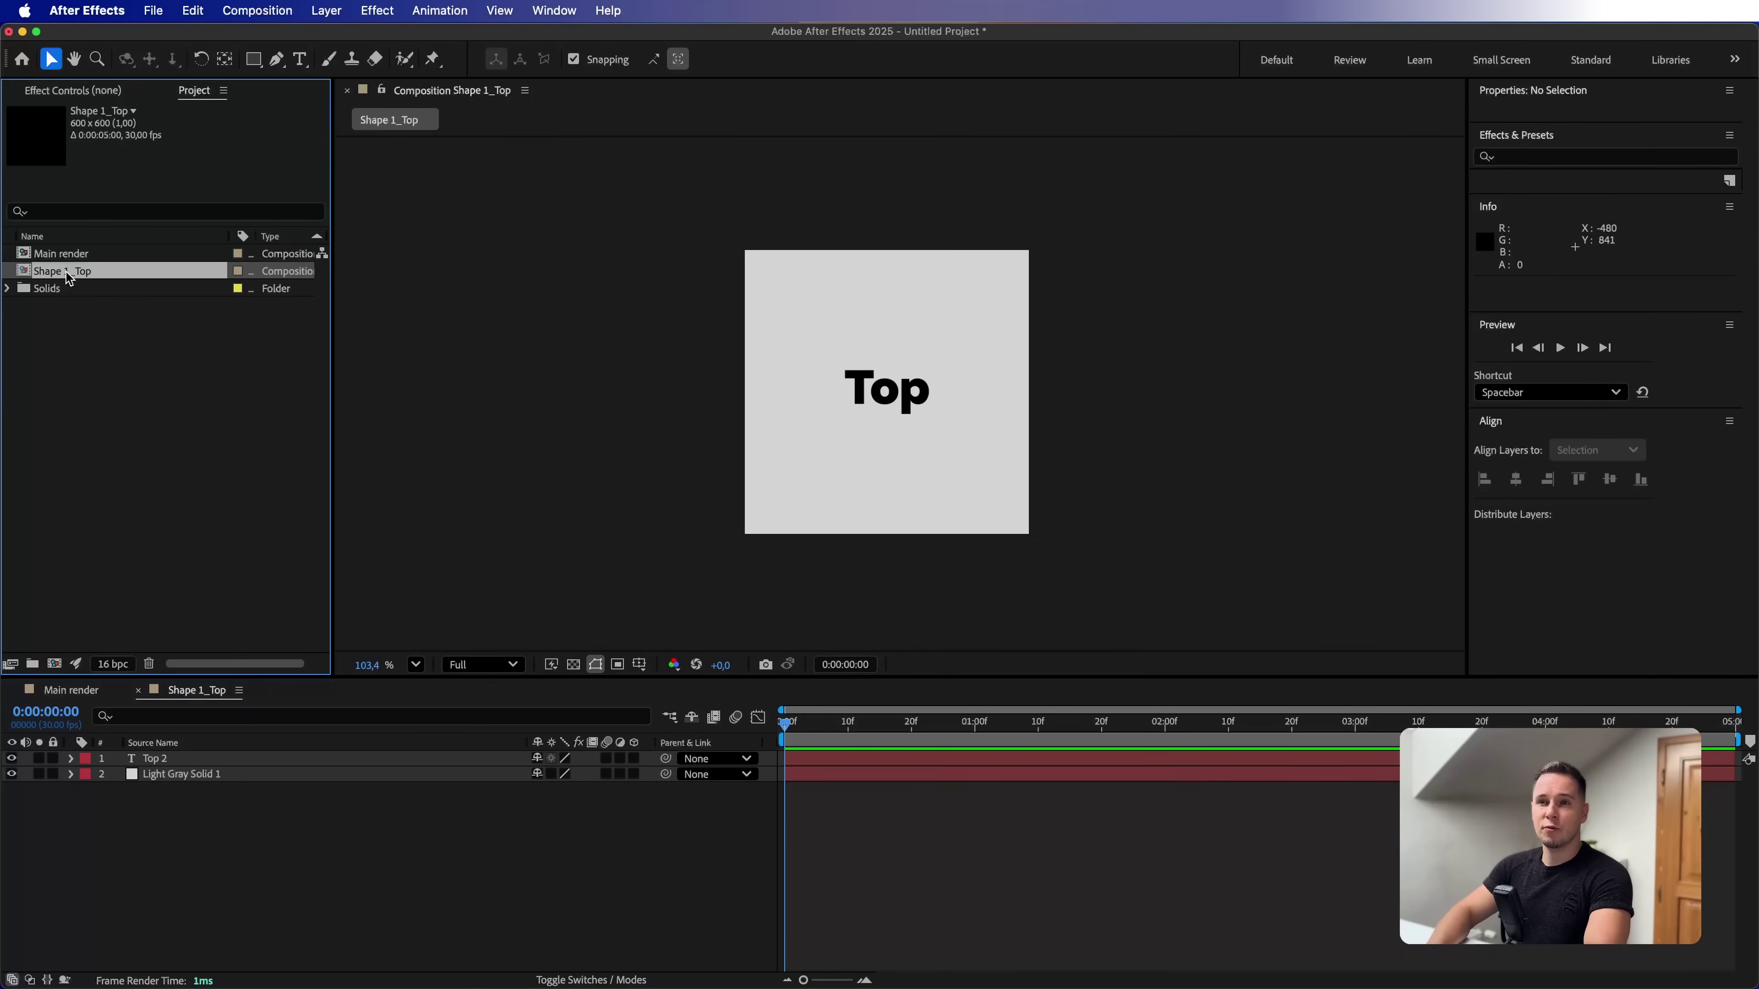
Duplicate Shape 1_Top and rename the copy Shape 1_Bottom
key("super+d")
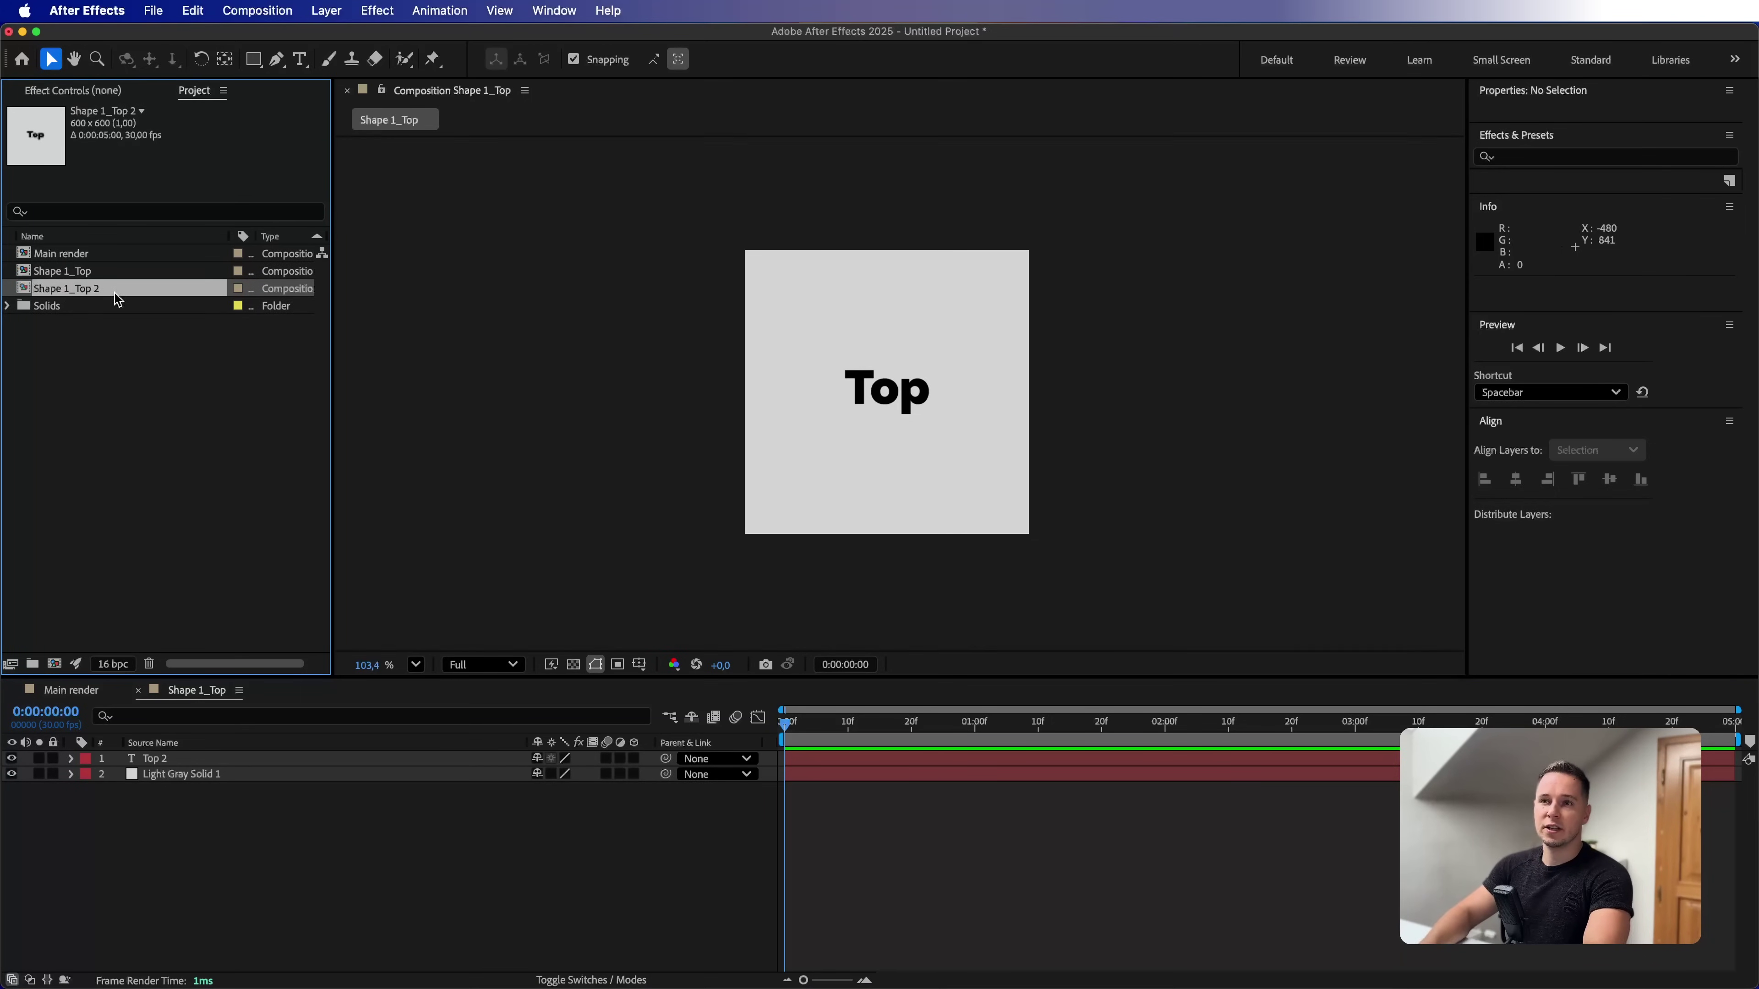
key("Return")
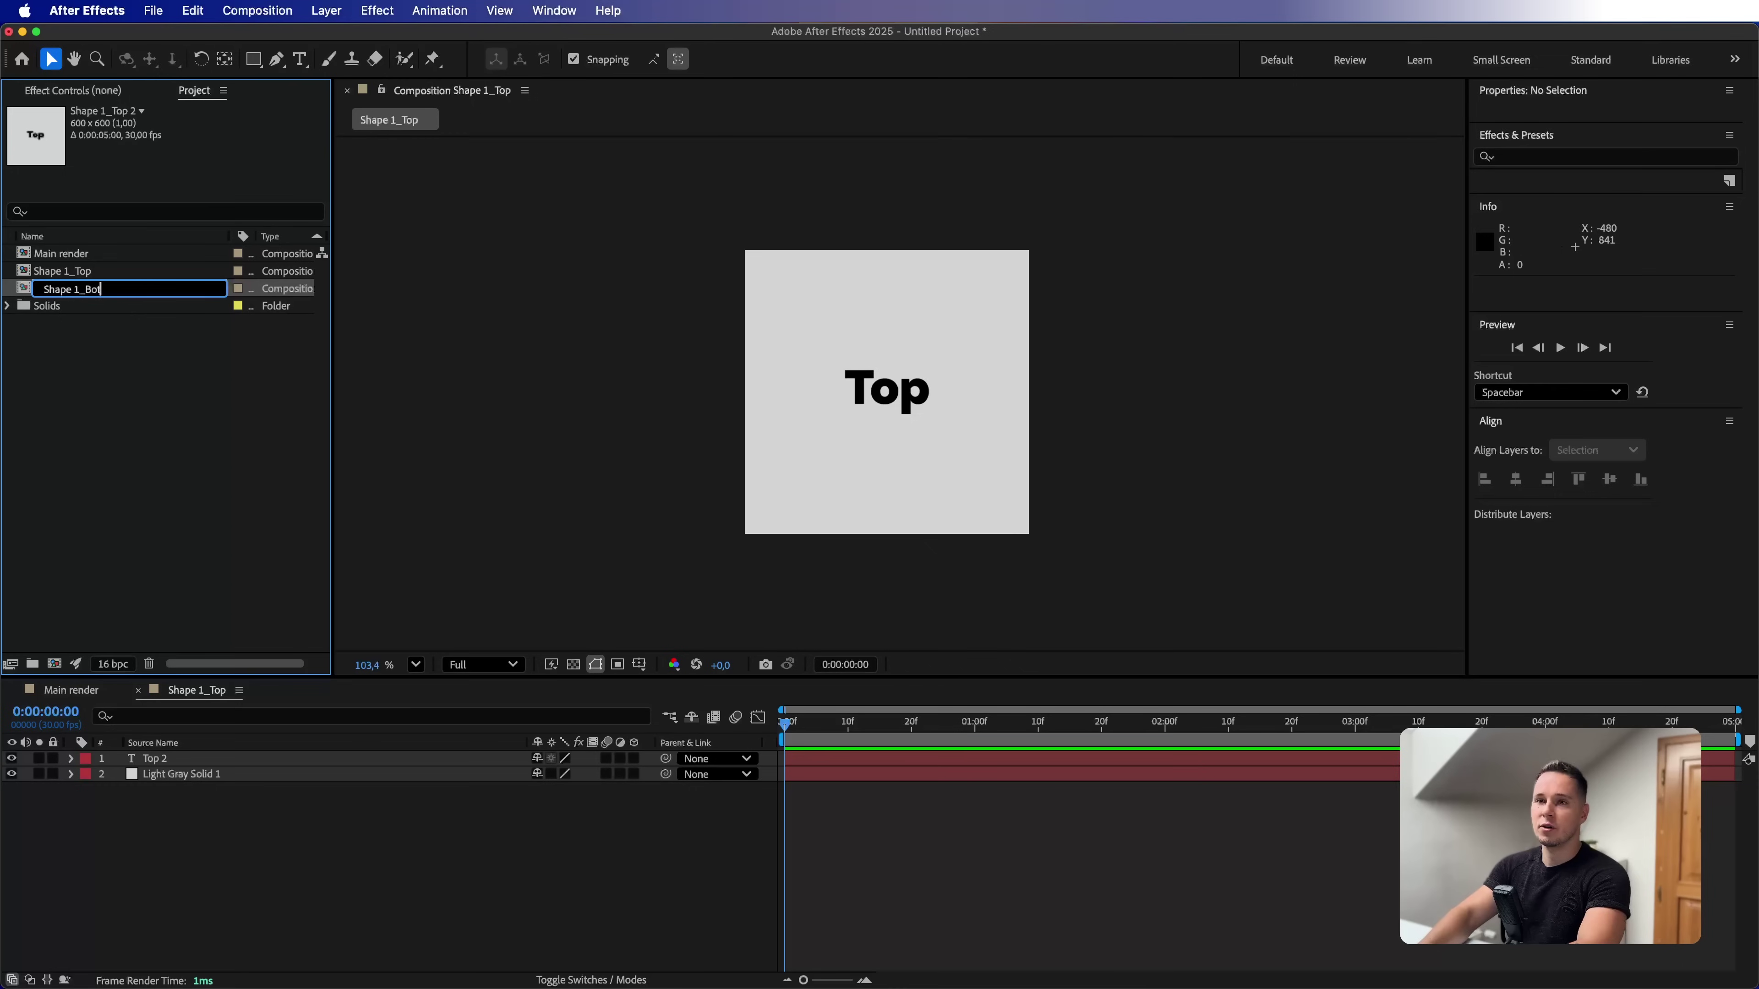
type("Bottom")
key("Return")
key("Return")
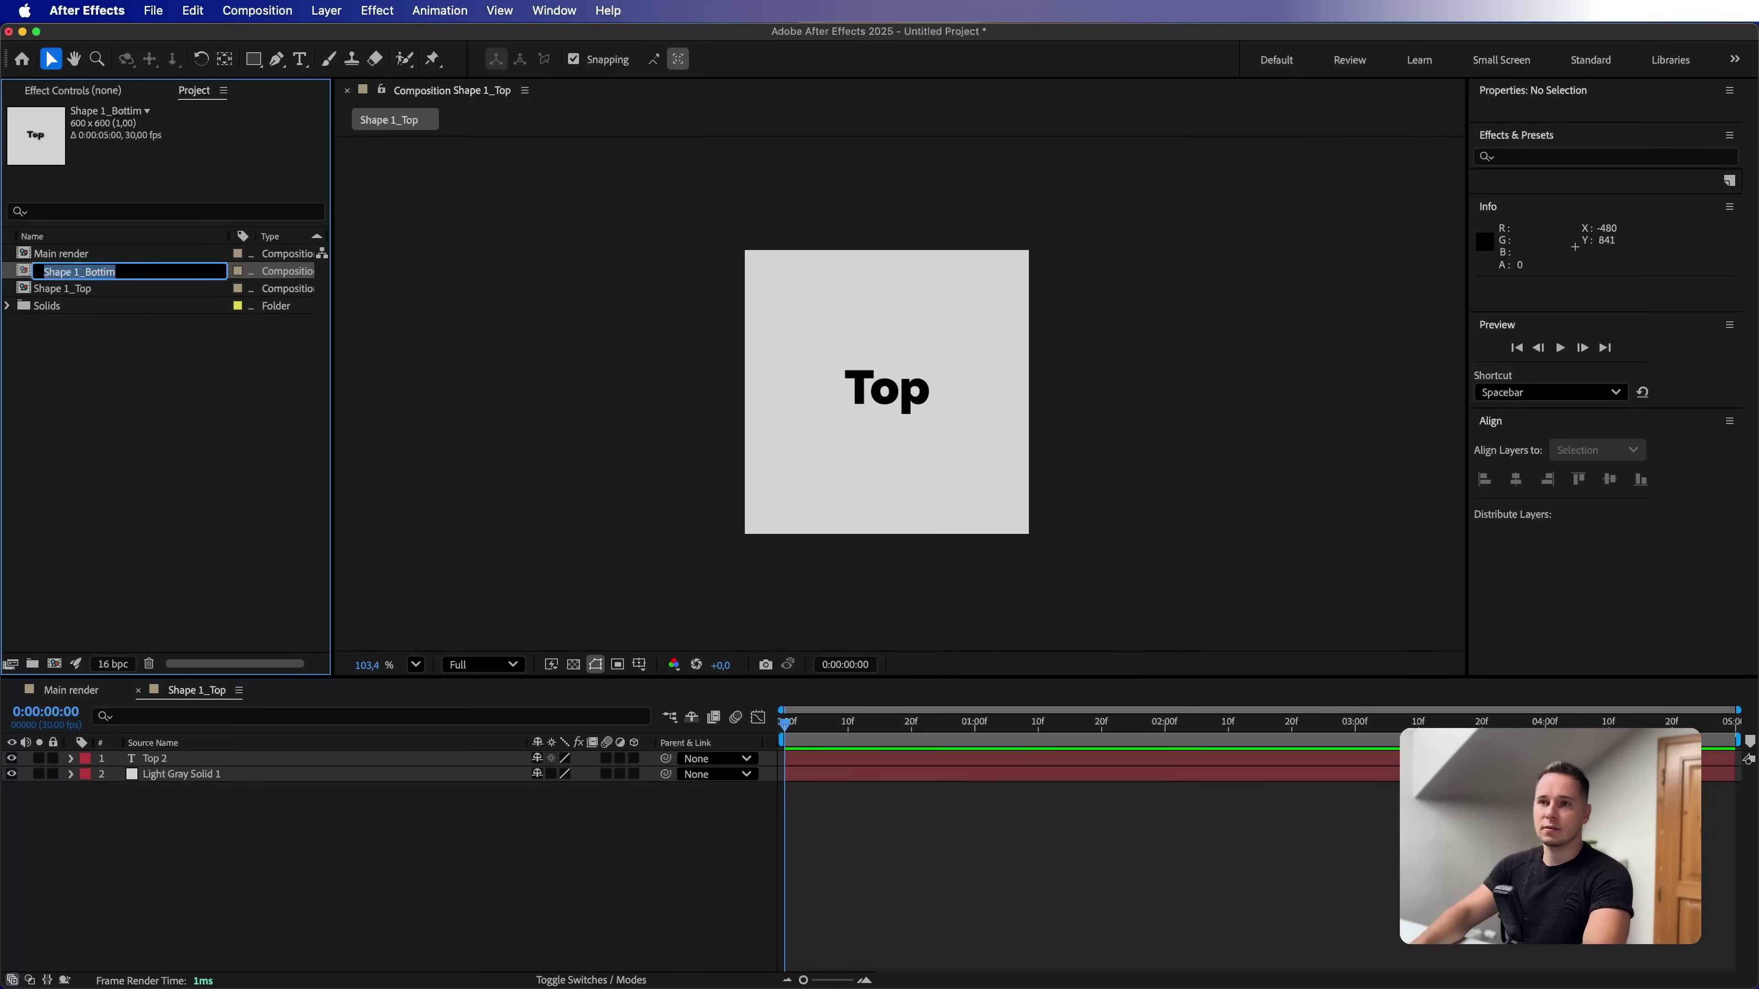
key("Return")
Change Shape 1_Bottom's label to Bottom, centre it, and return to Main render
double_click(85, 276)
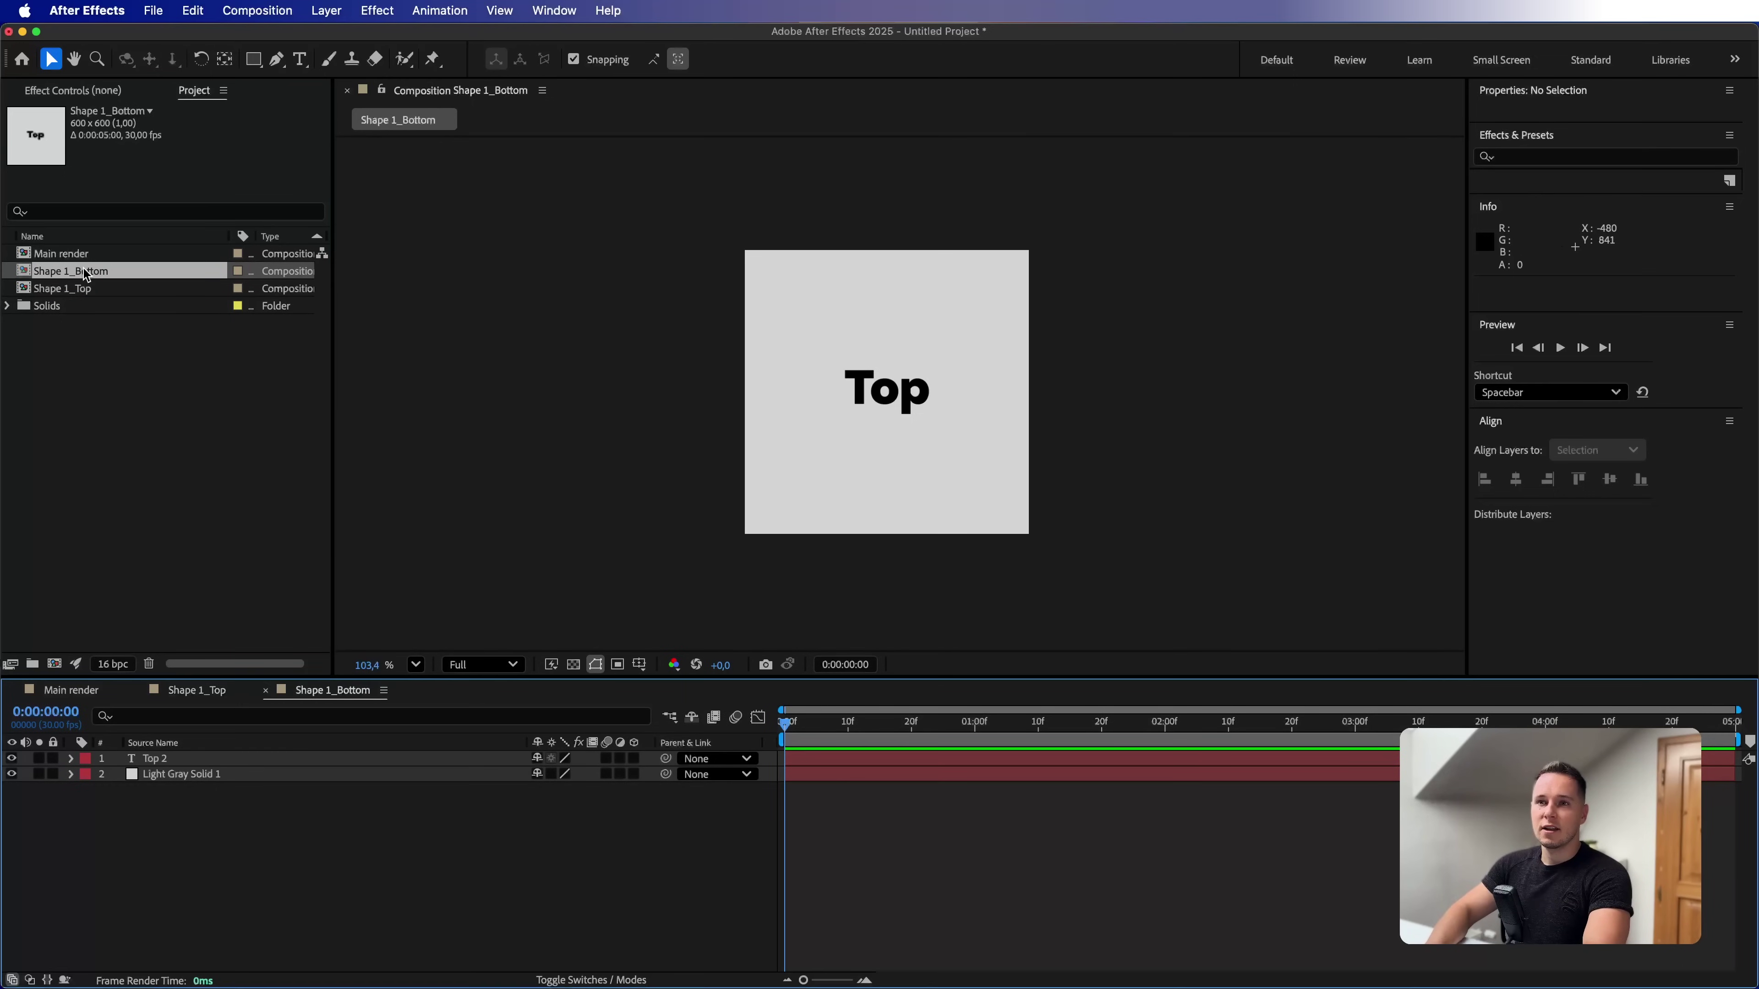
double_click(304, 763)
type("Bottom")
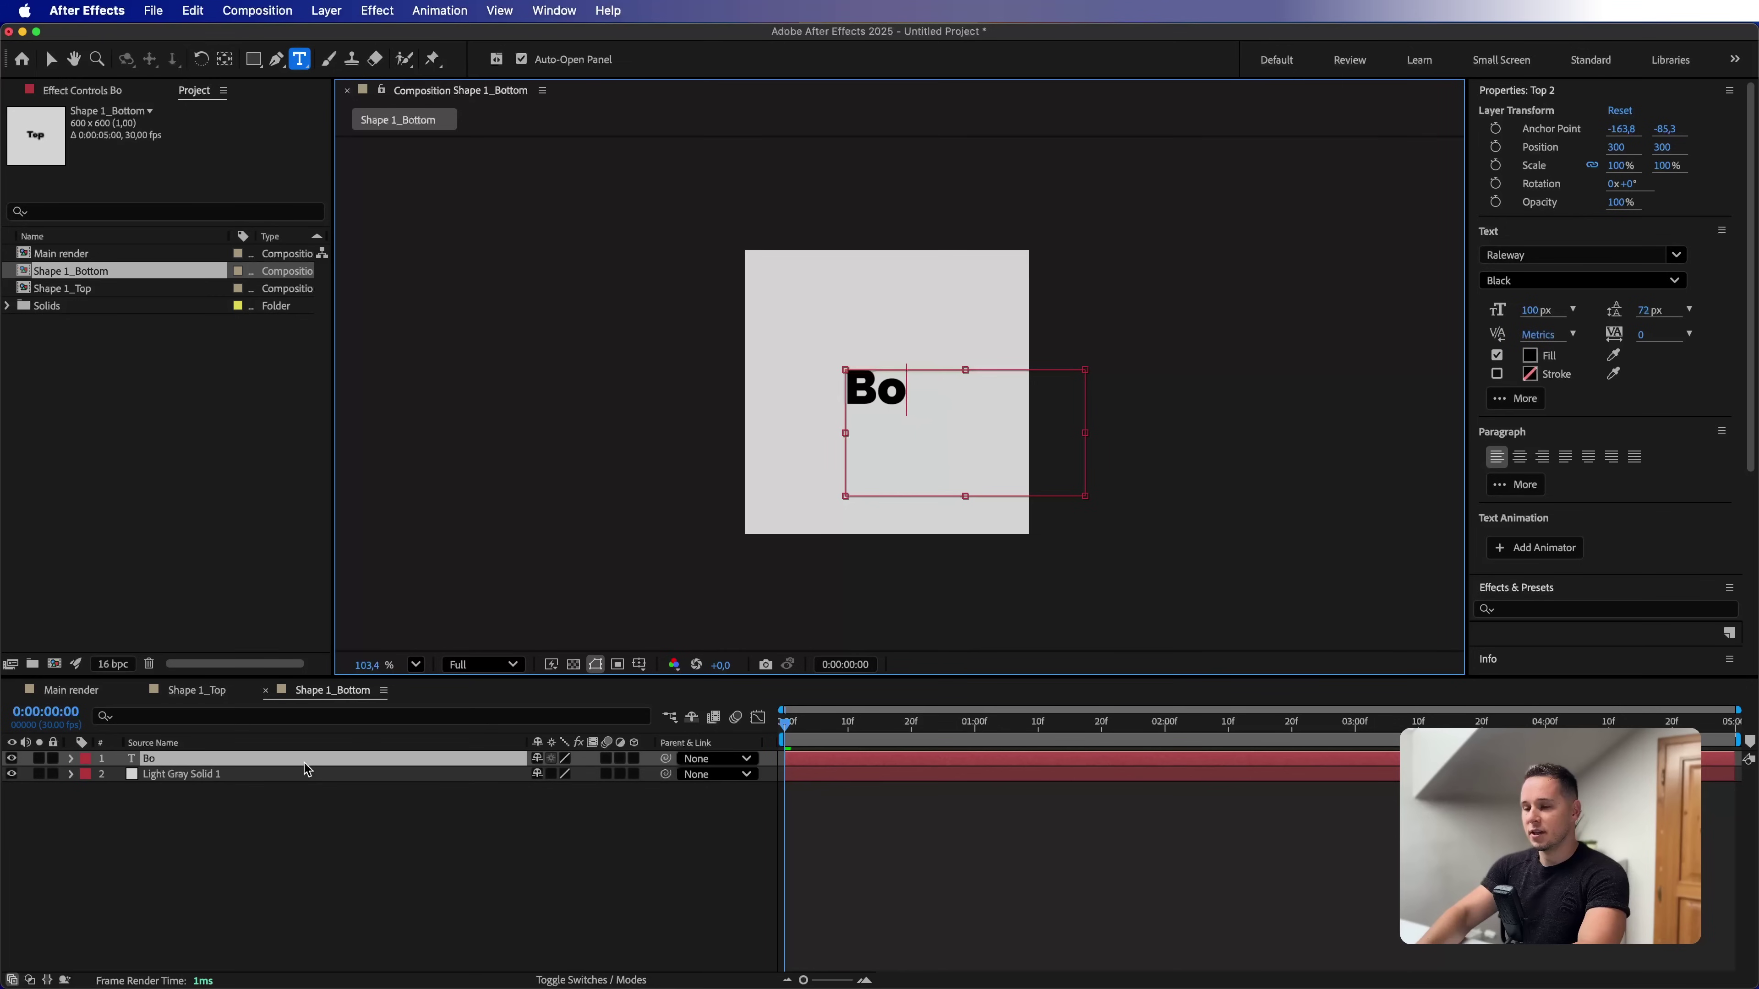
left_click(50, 59)
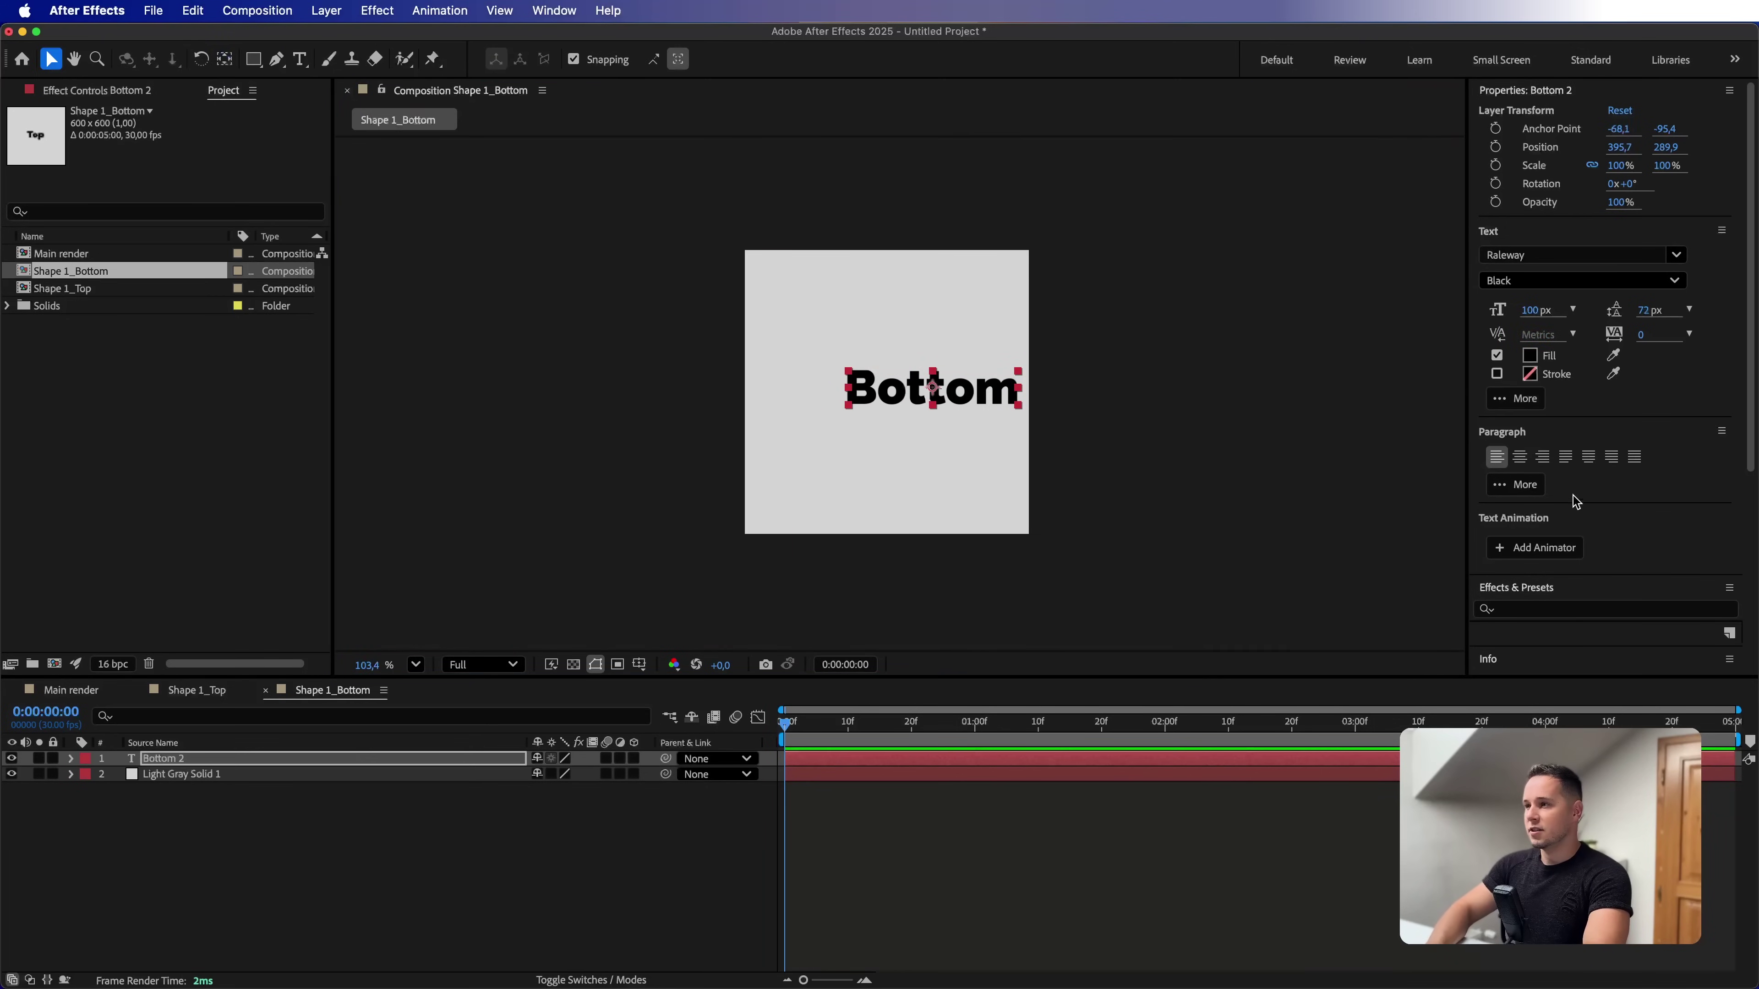
scroll(1571, 499, "down", 5)
left_click(1515, 631)
left_click(1158, 483)
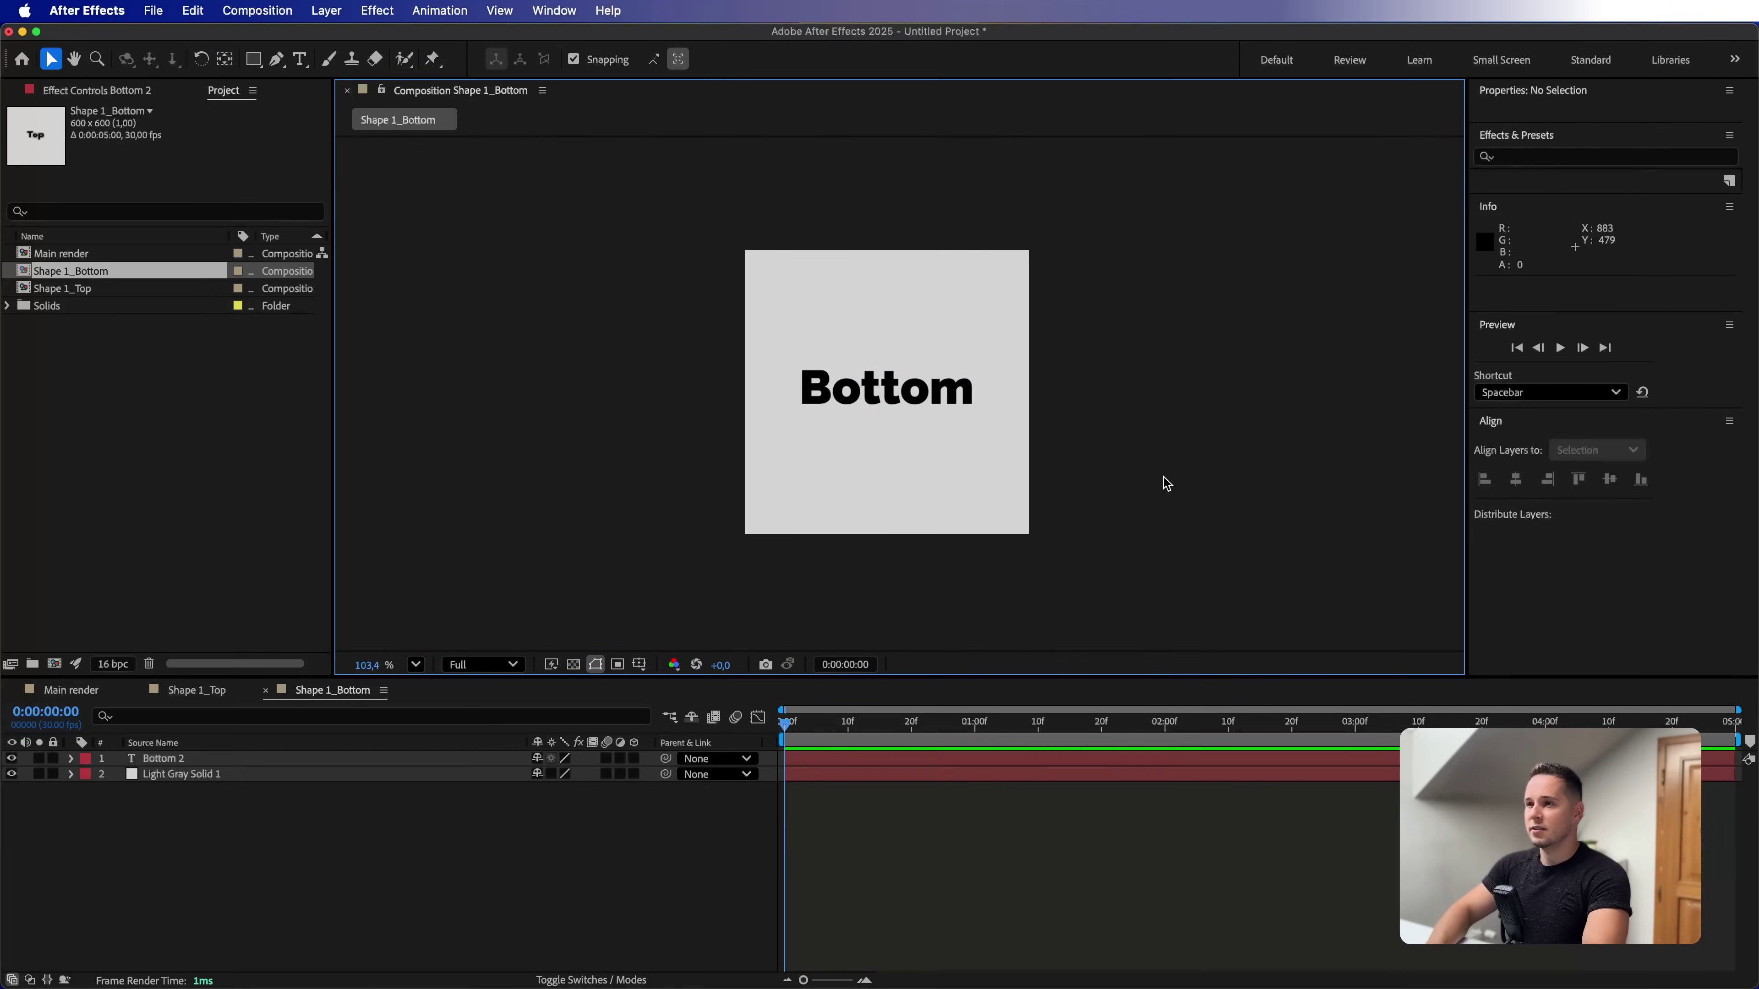
left_click(71, 690)
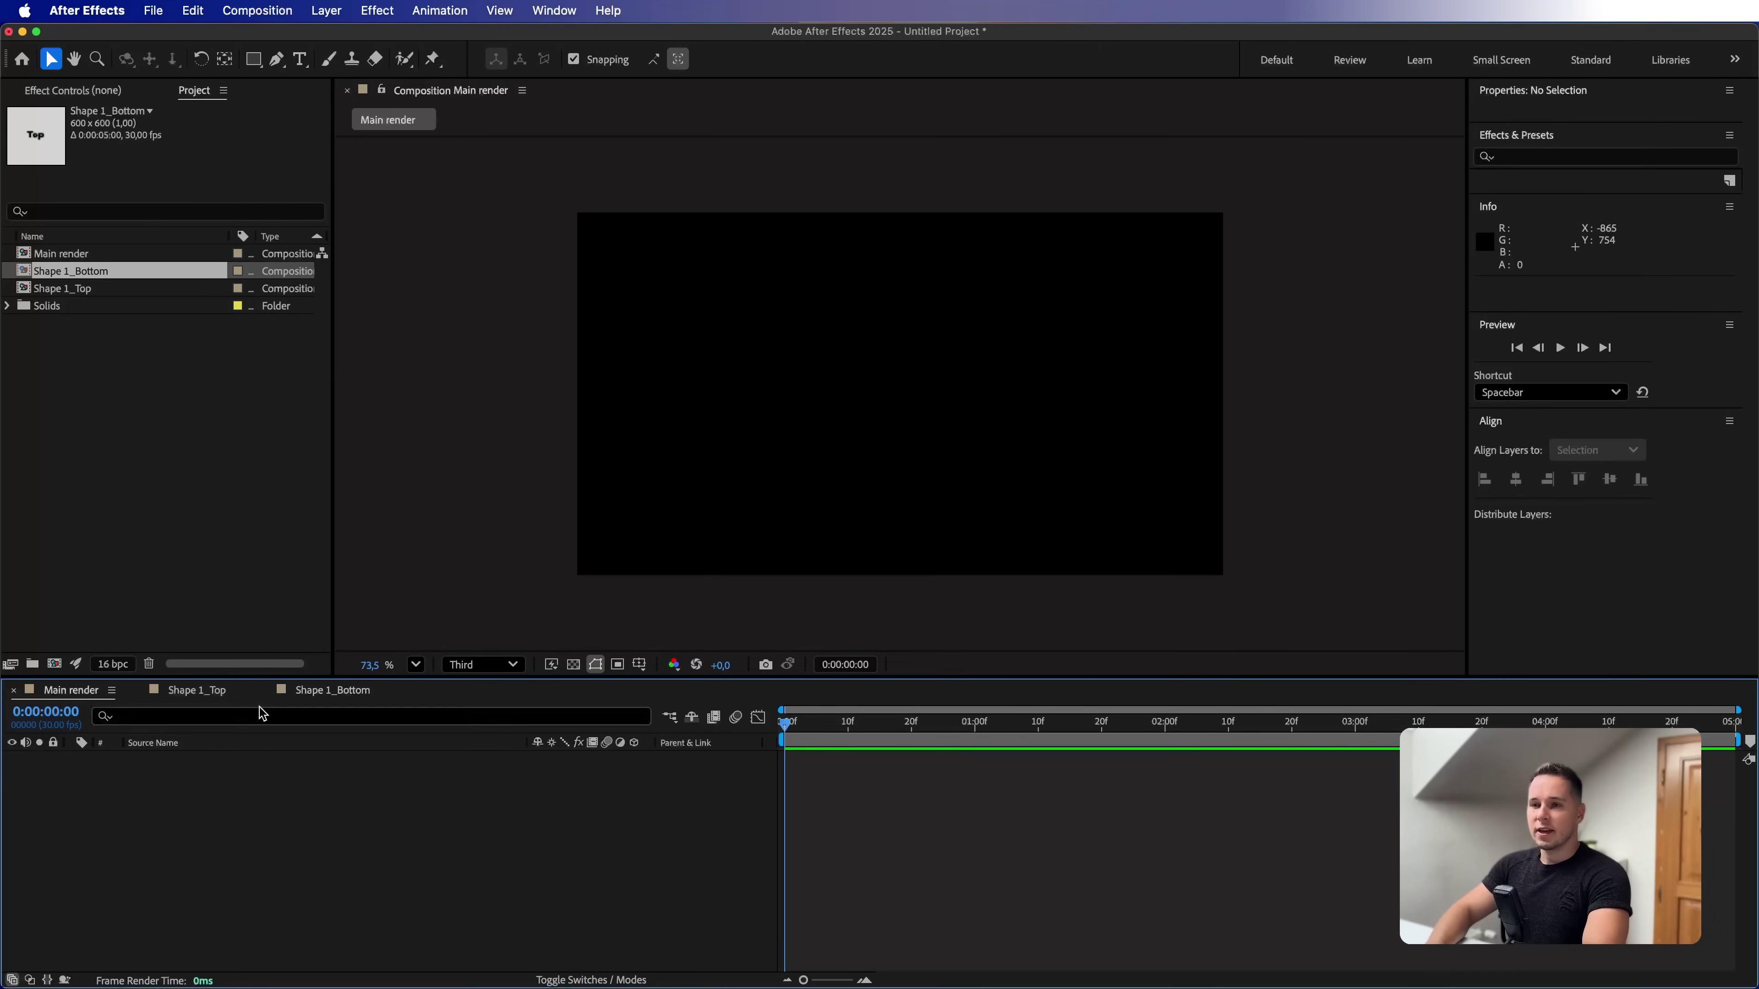
Drag Shape 1_Top and Shape 1_Bottom into Main render and switch both to 3D, keeping Classic 3D
left_click(63, 289, "shift")
left_click_drag(66, 270, 220, 766)
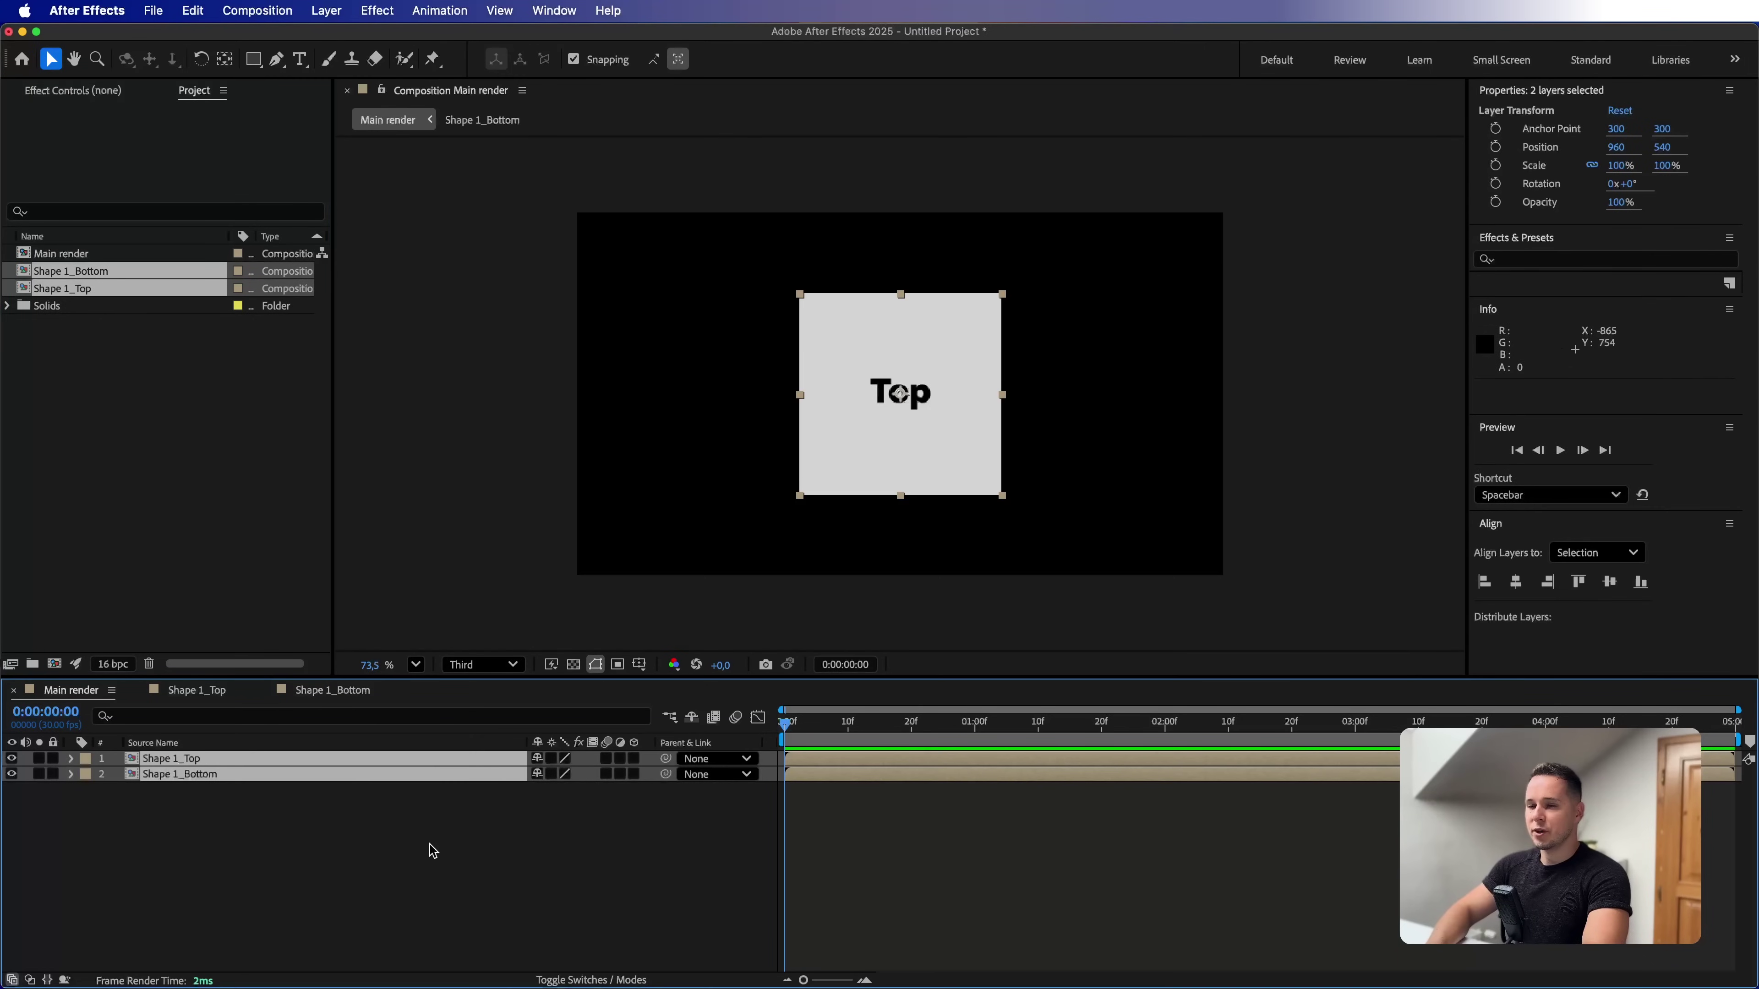
left_click(322, 824)
left_click_drag(632, 758, 634, 774)
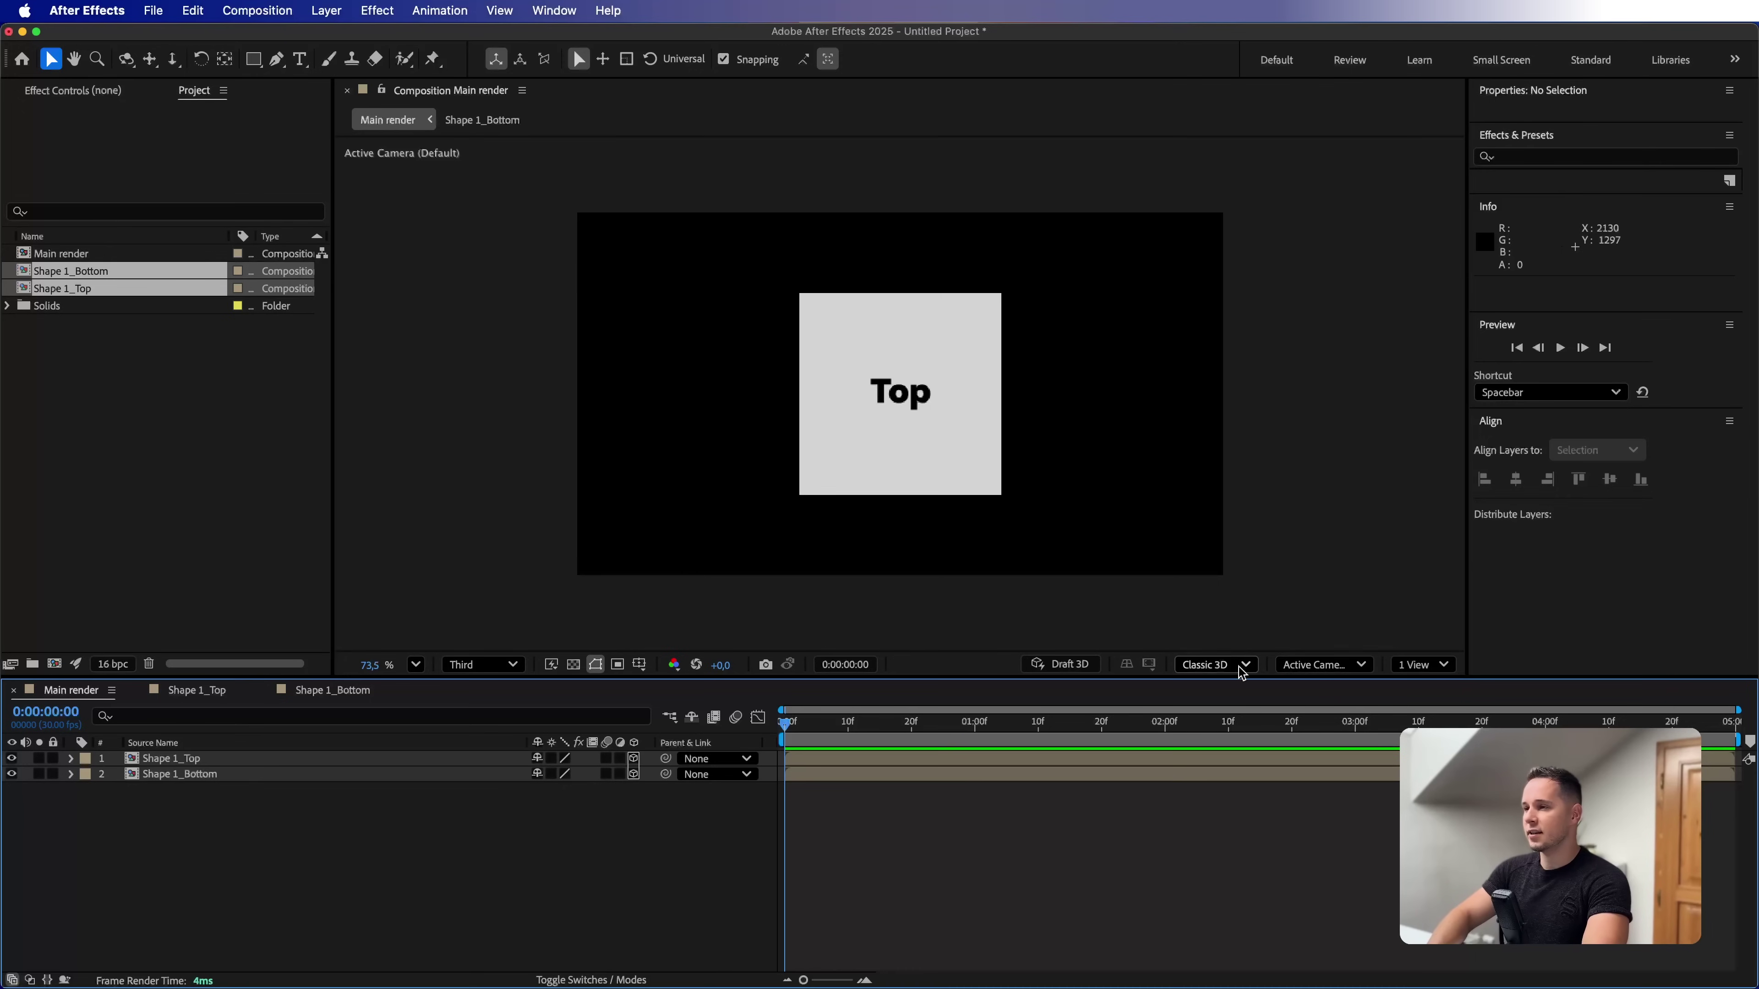
left_click(1222, 667)
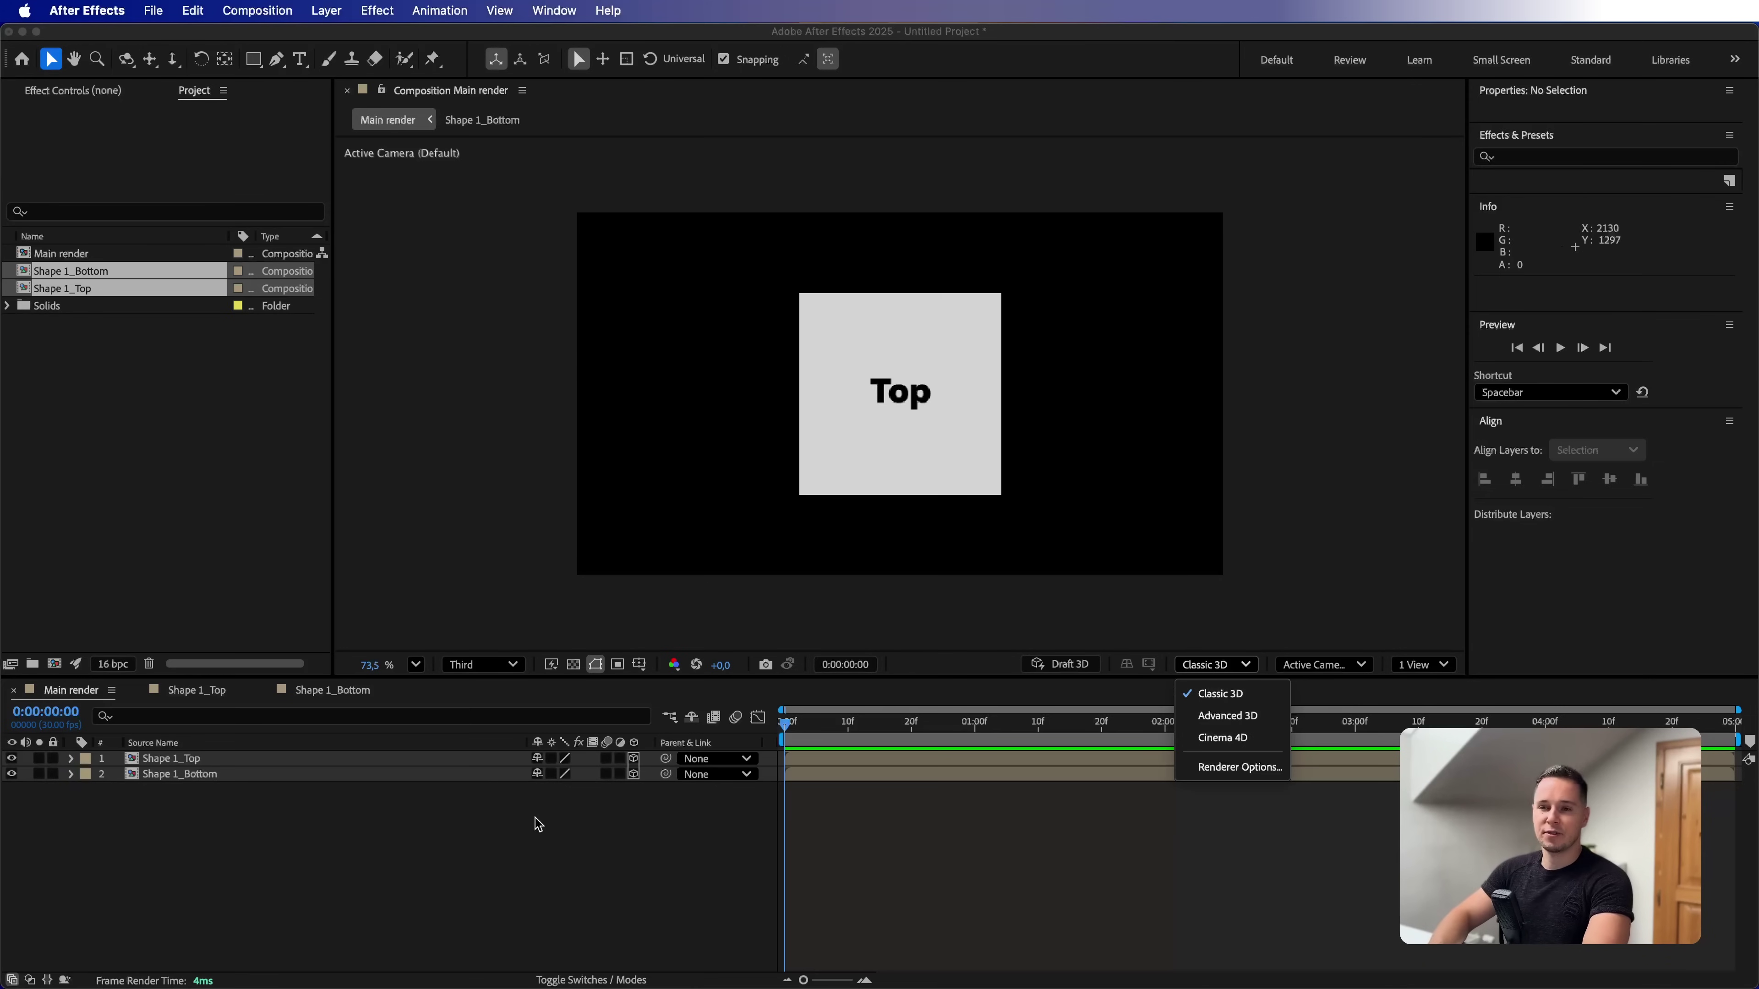
left_click(597, 816)
Show rotation for both layers and set Shape 1_Top's X Rotation to -90°
left_click(233, 774)
left_click(213, 760, "shift")
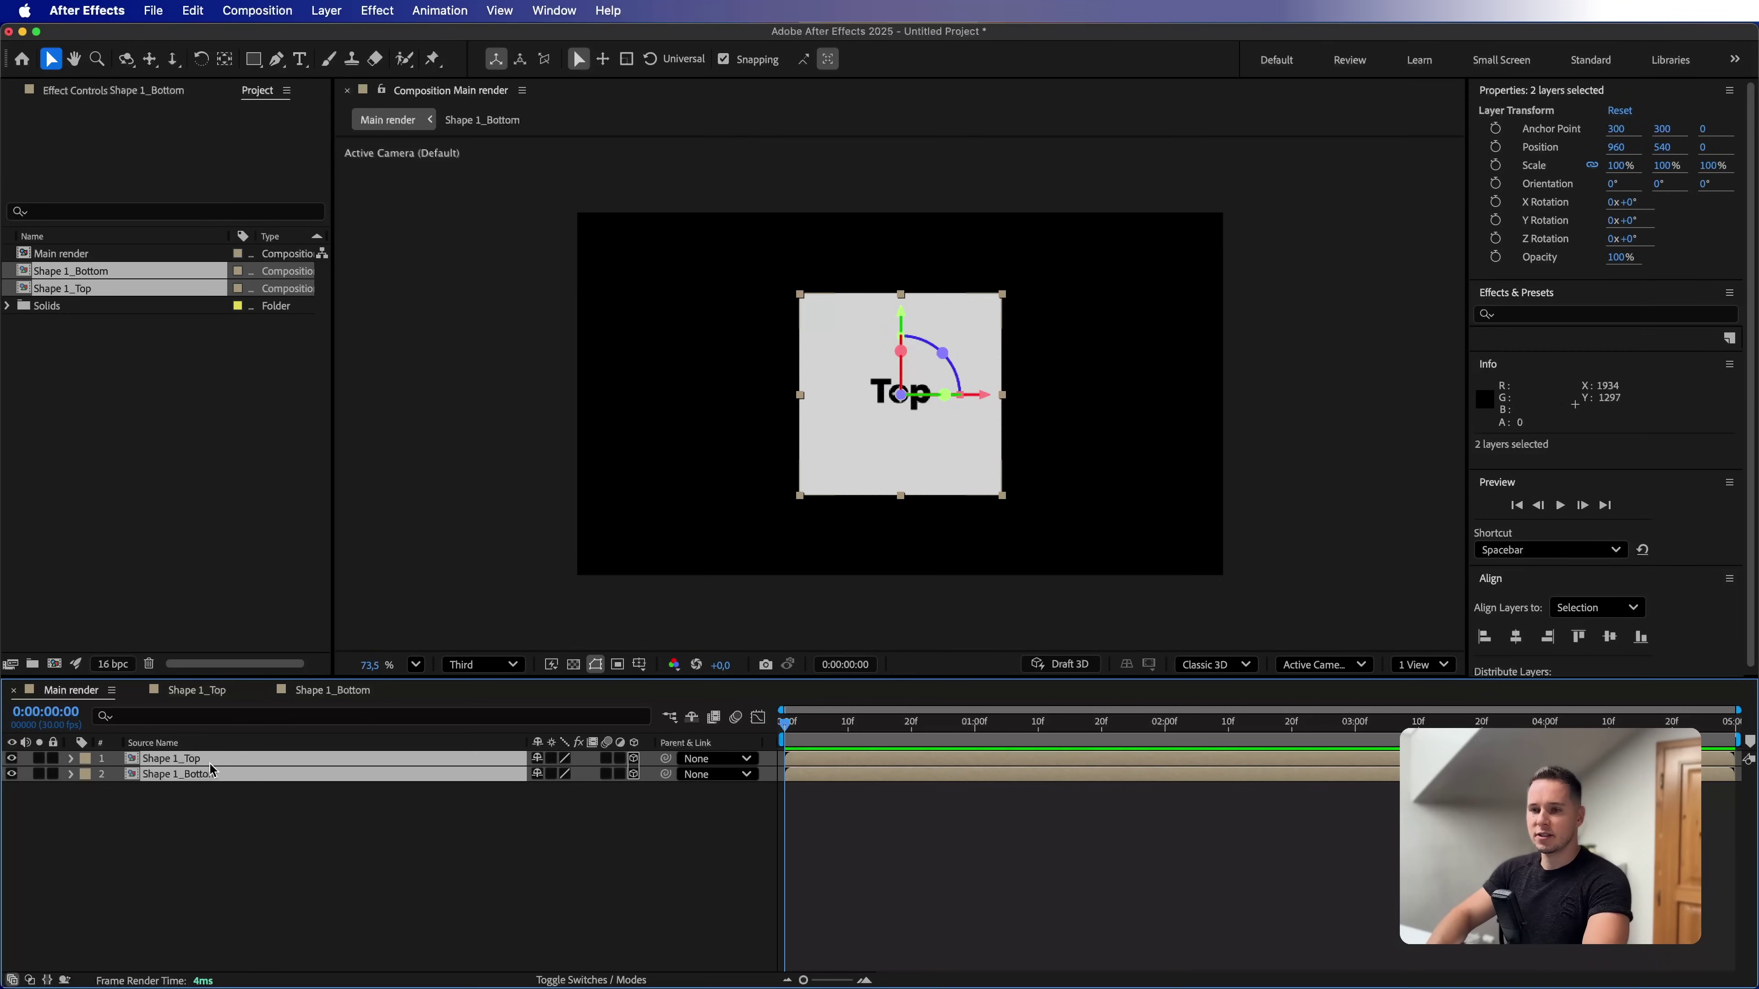
key("r")
left_click(398, 758)
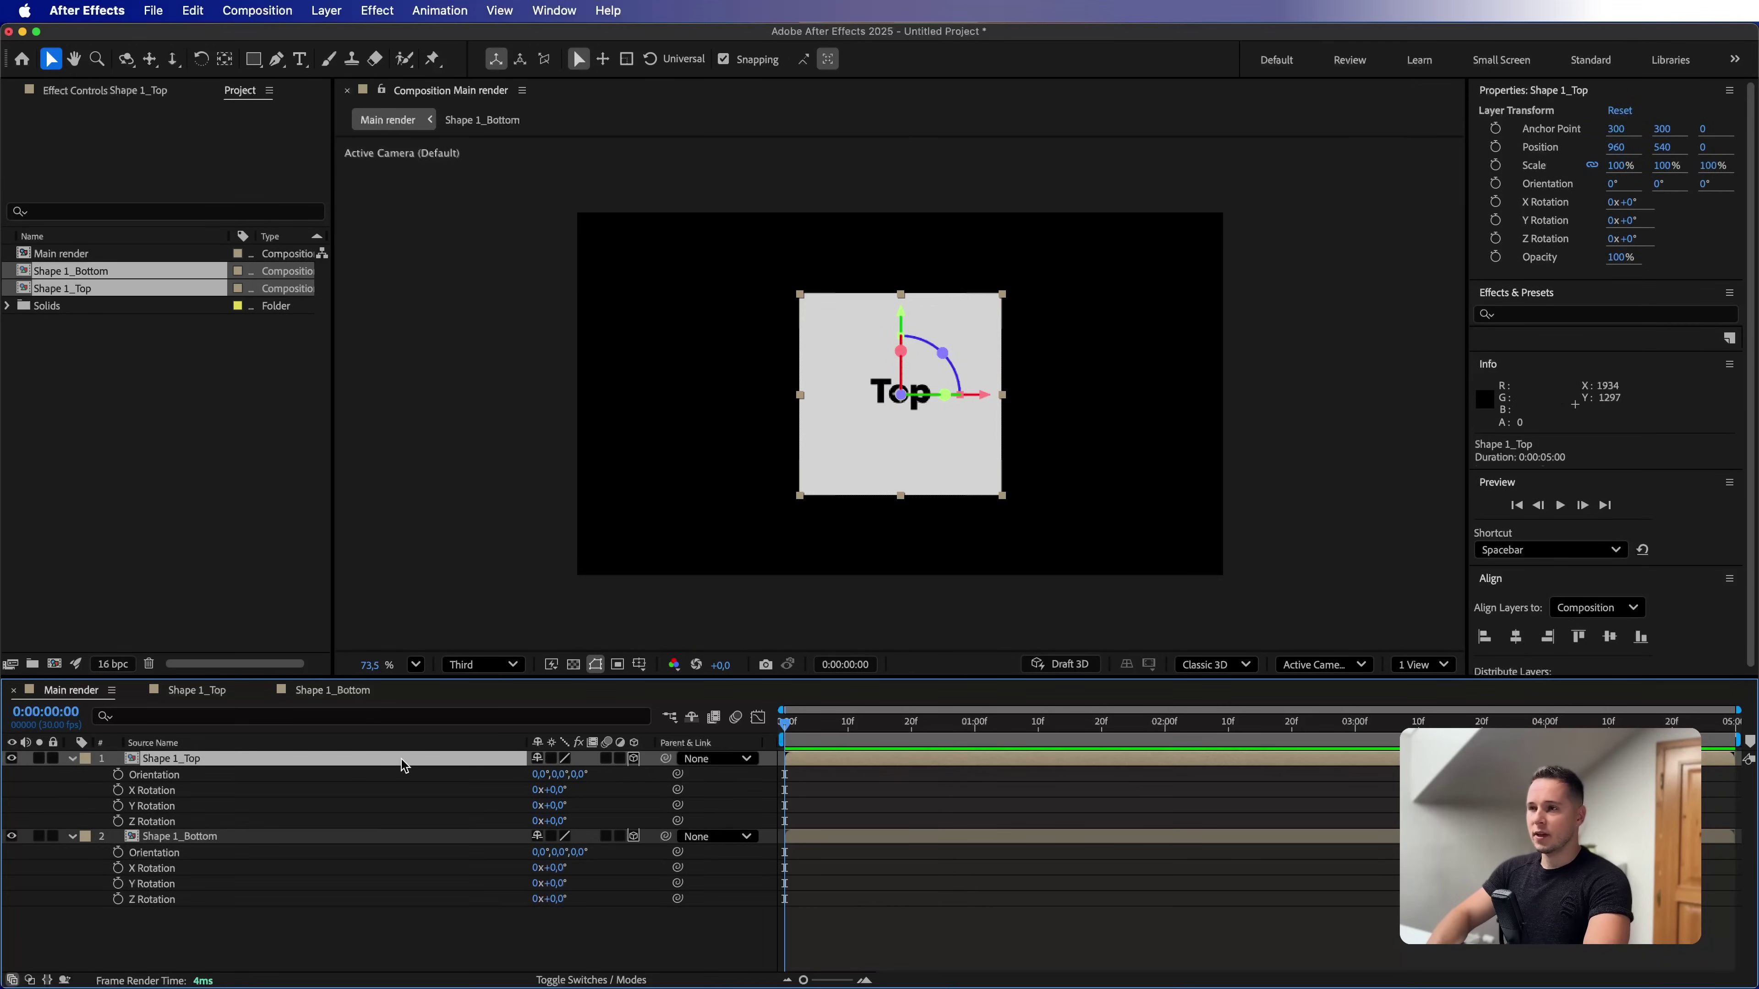
left_click(557, 790)
type("-90")
key("Return")
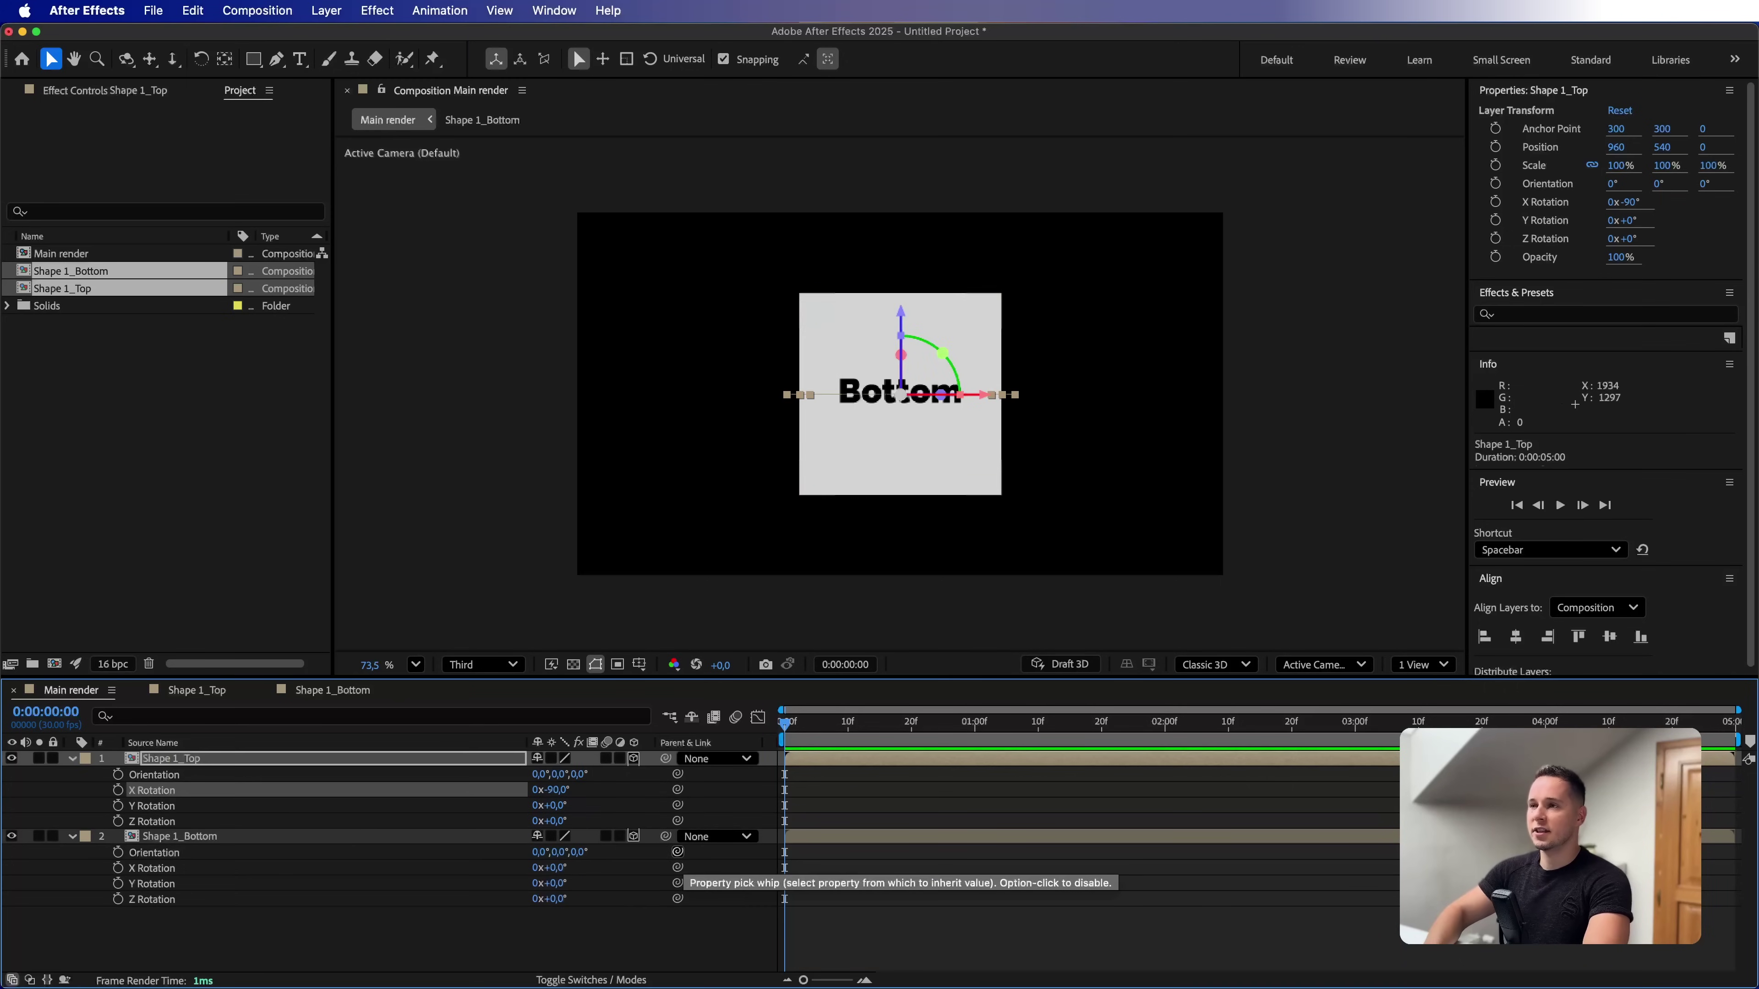
Set Shape 1_Bottom's X Rotation to 90° and show only Position for both layers
left_click(207, 835)
left_click(564, 867)
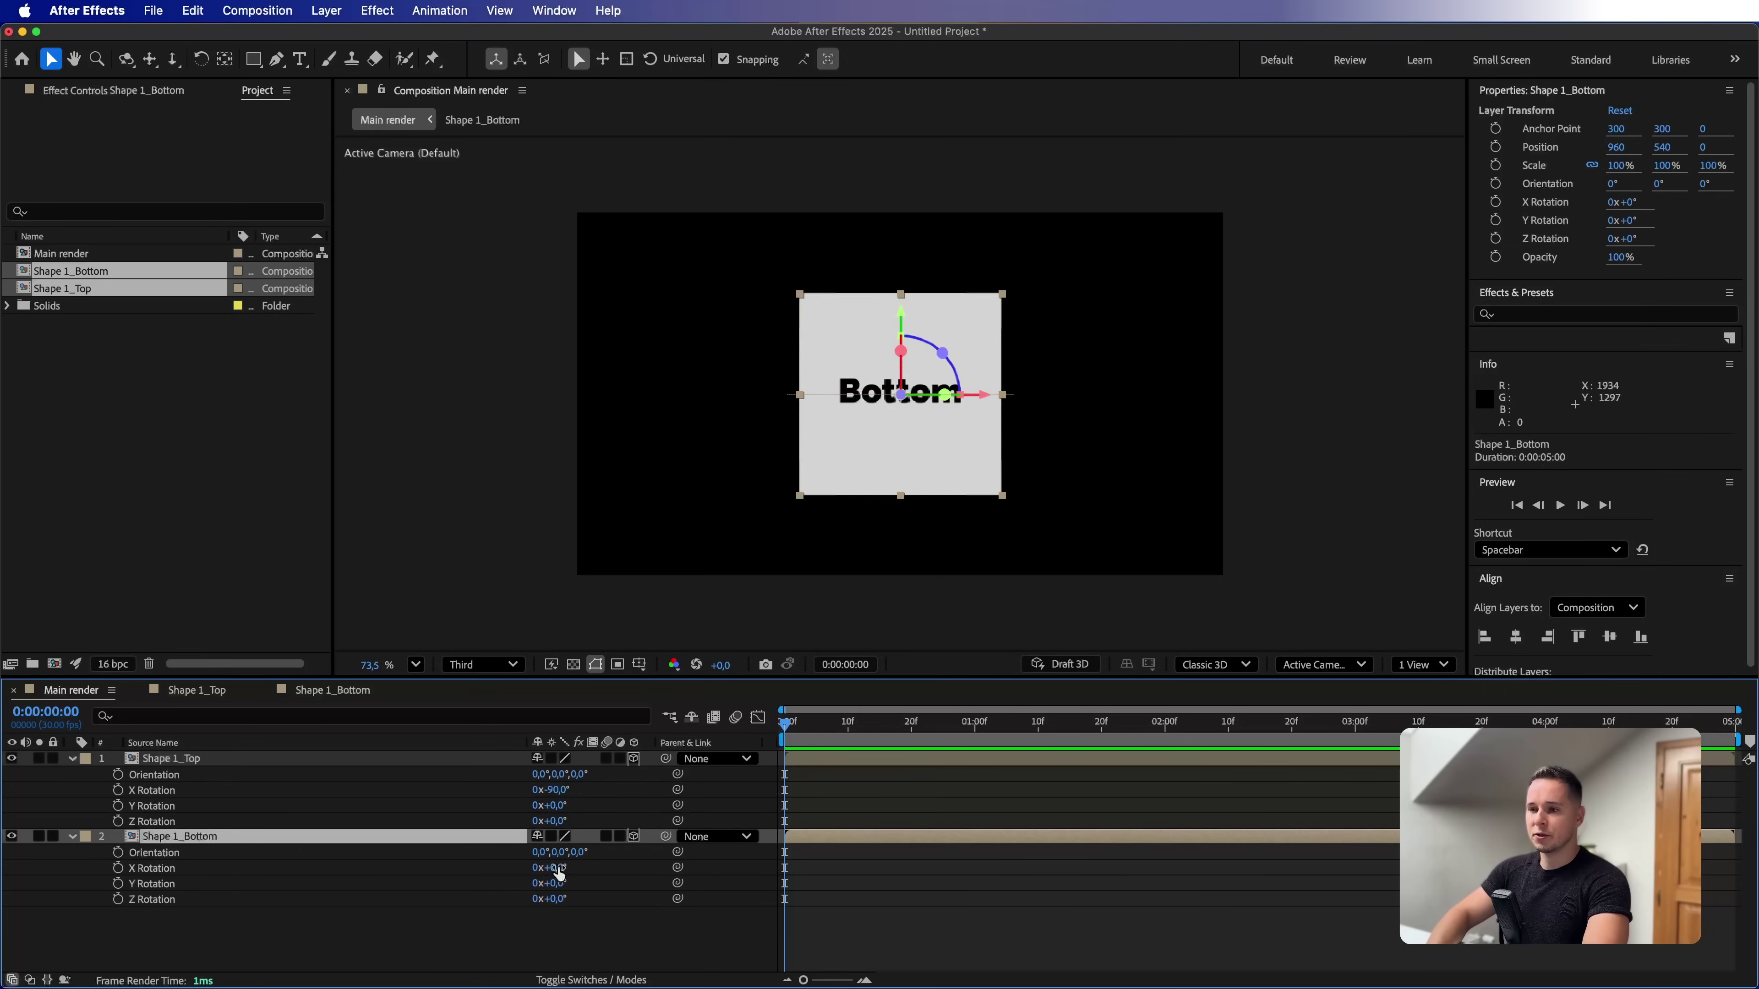
type("90")
key("Return")
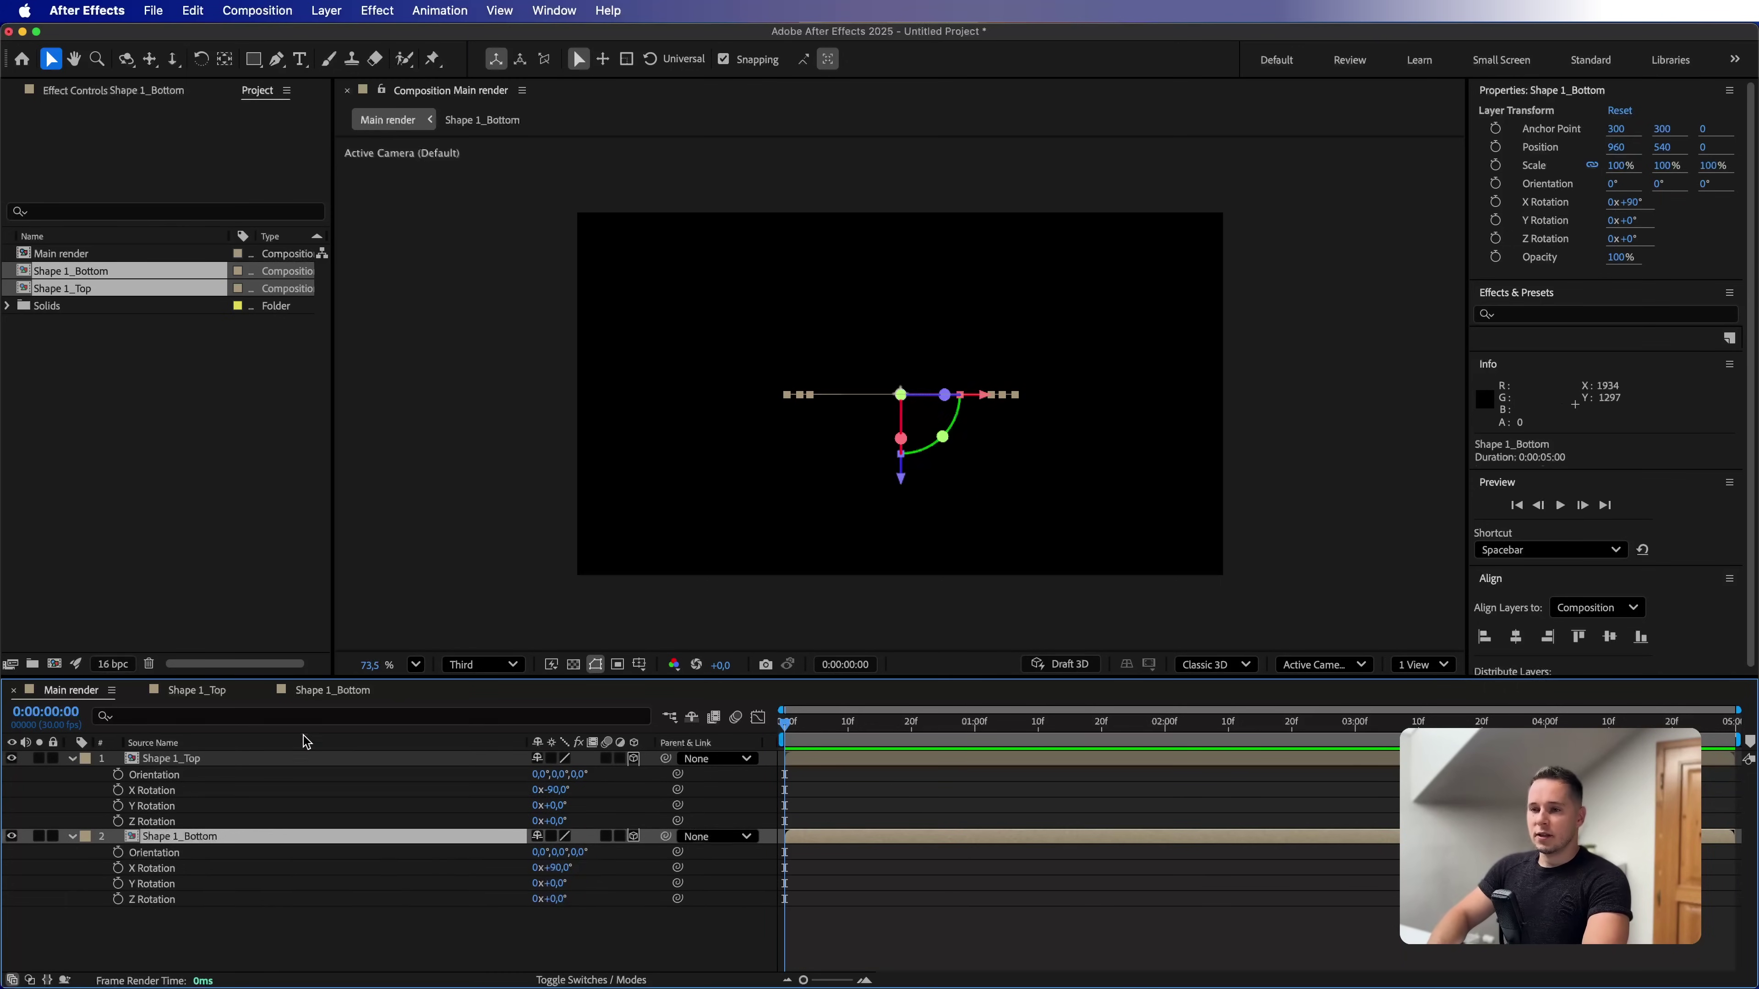
left_click(298, 762, "shift")
key("p")
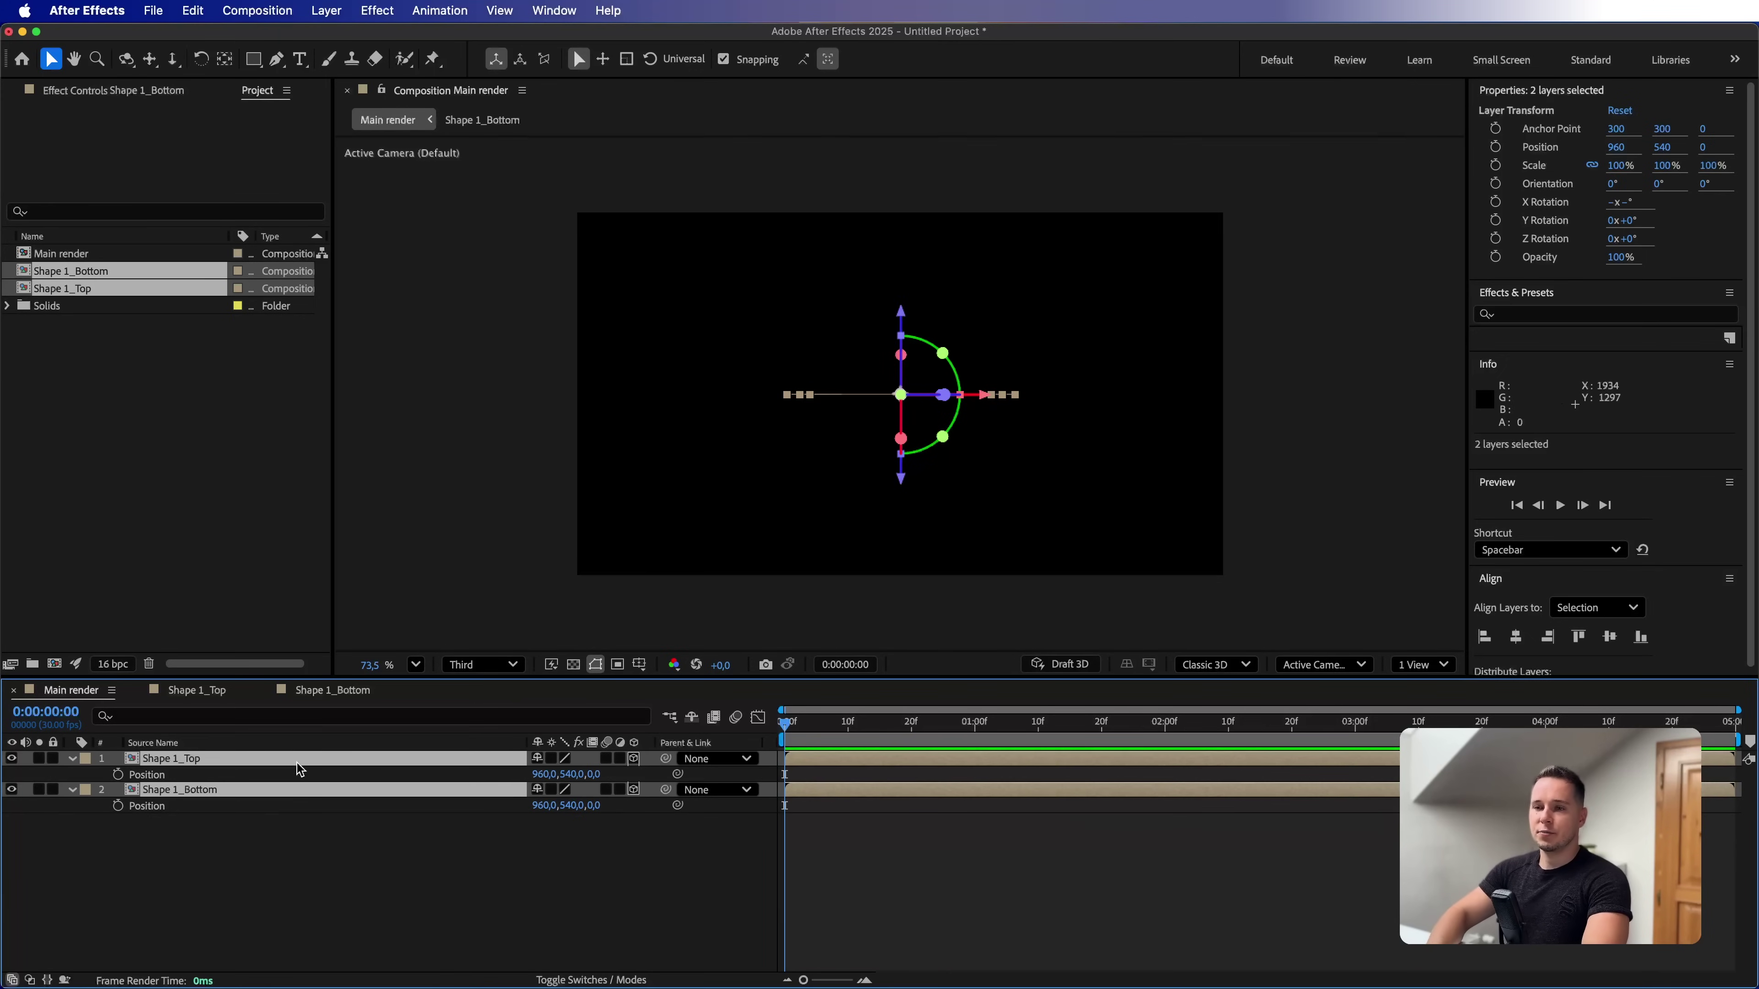
left_click(362, 871)
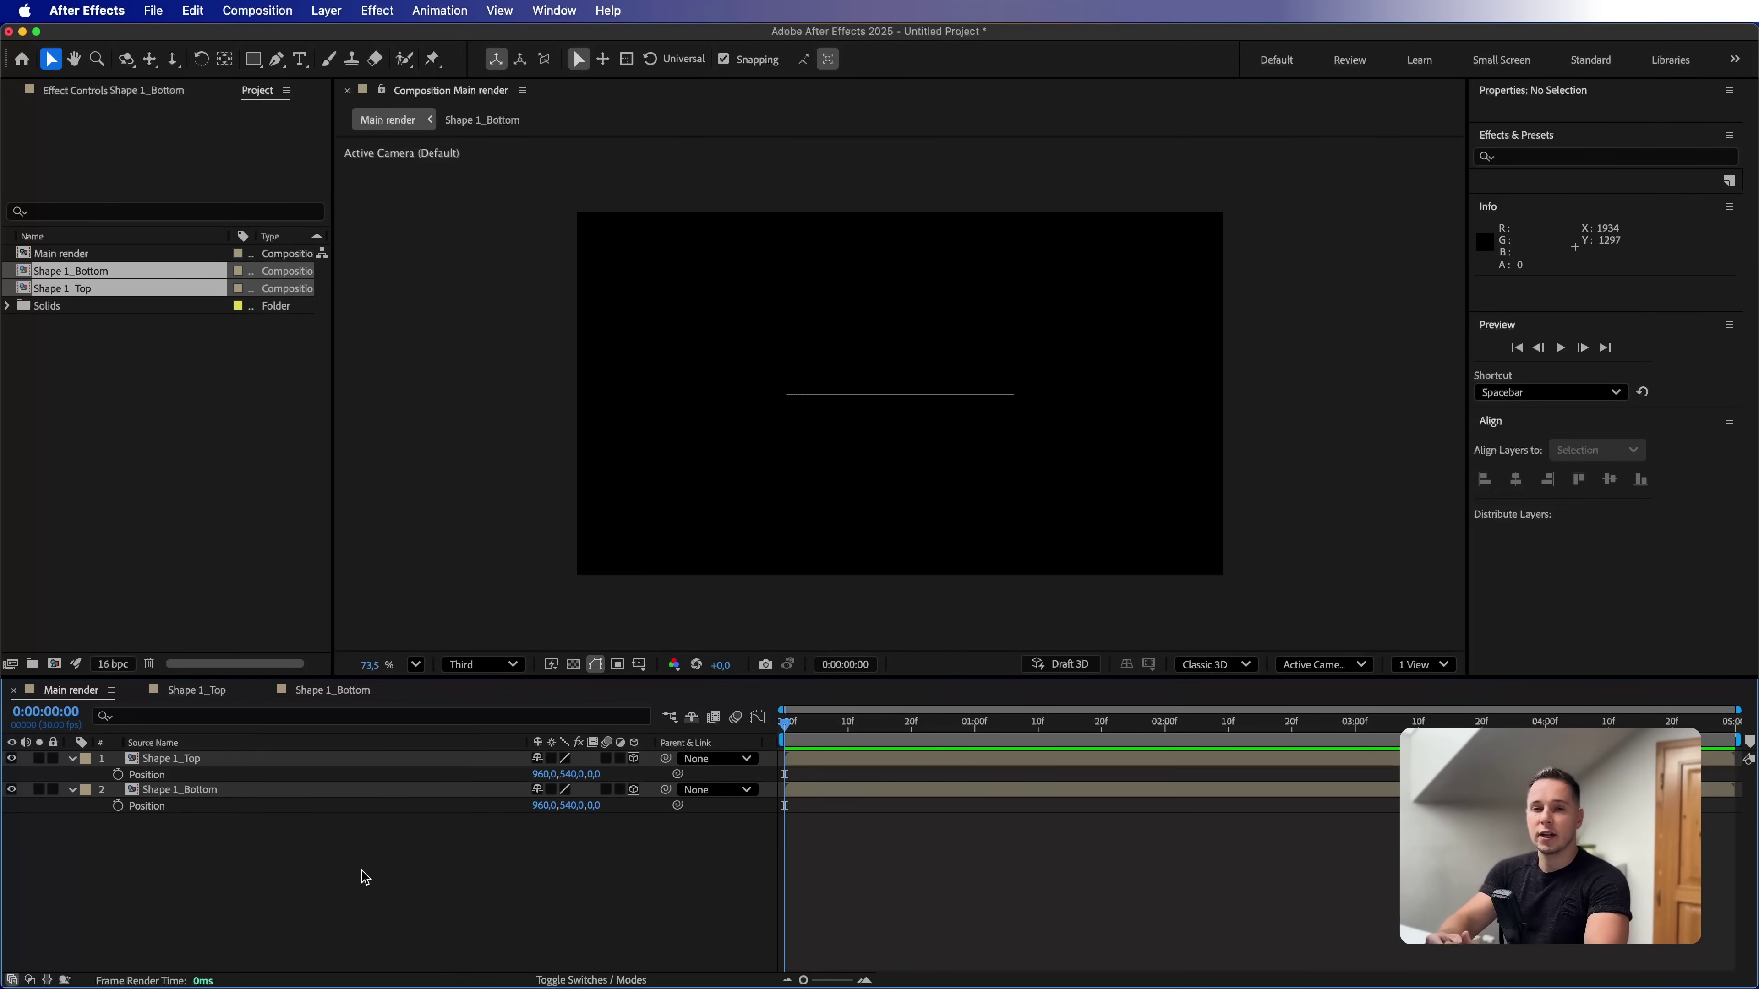
Set Shape 1_Top's Position Y to 340
left_click(484, 767)
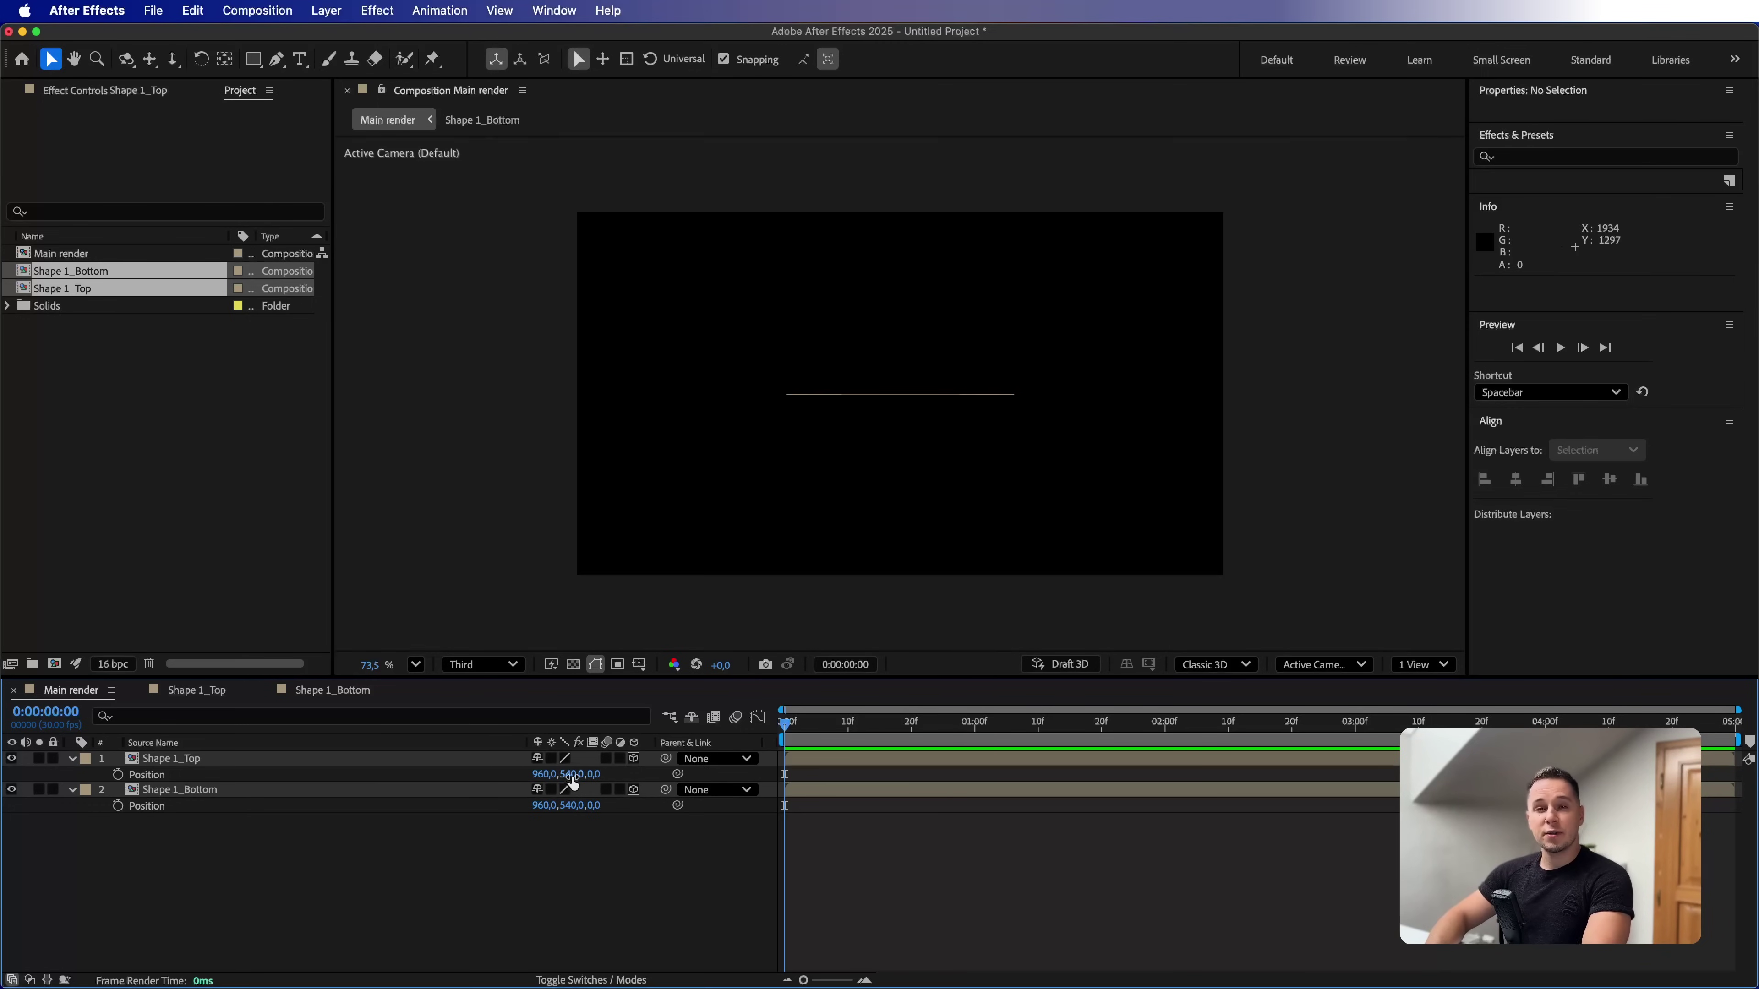
key("super+z")
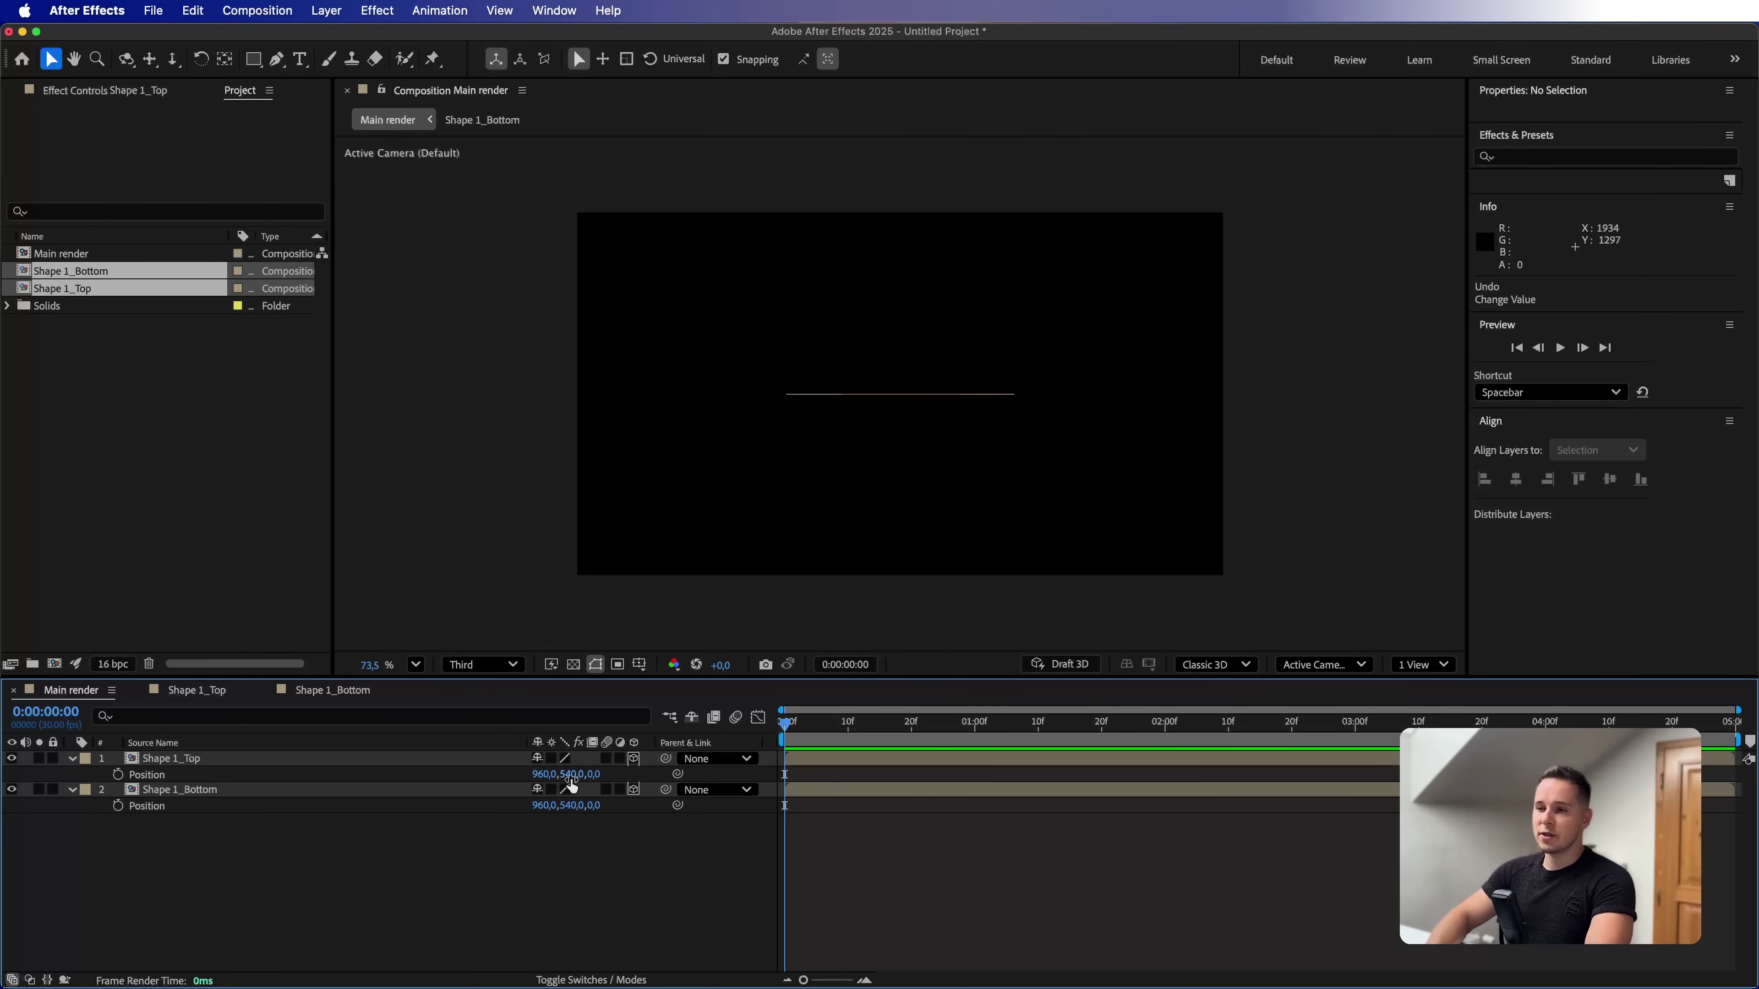
left_click_drag(572, 774, 467, 774)
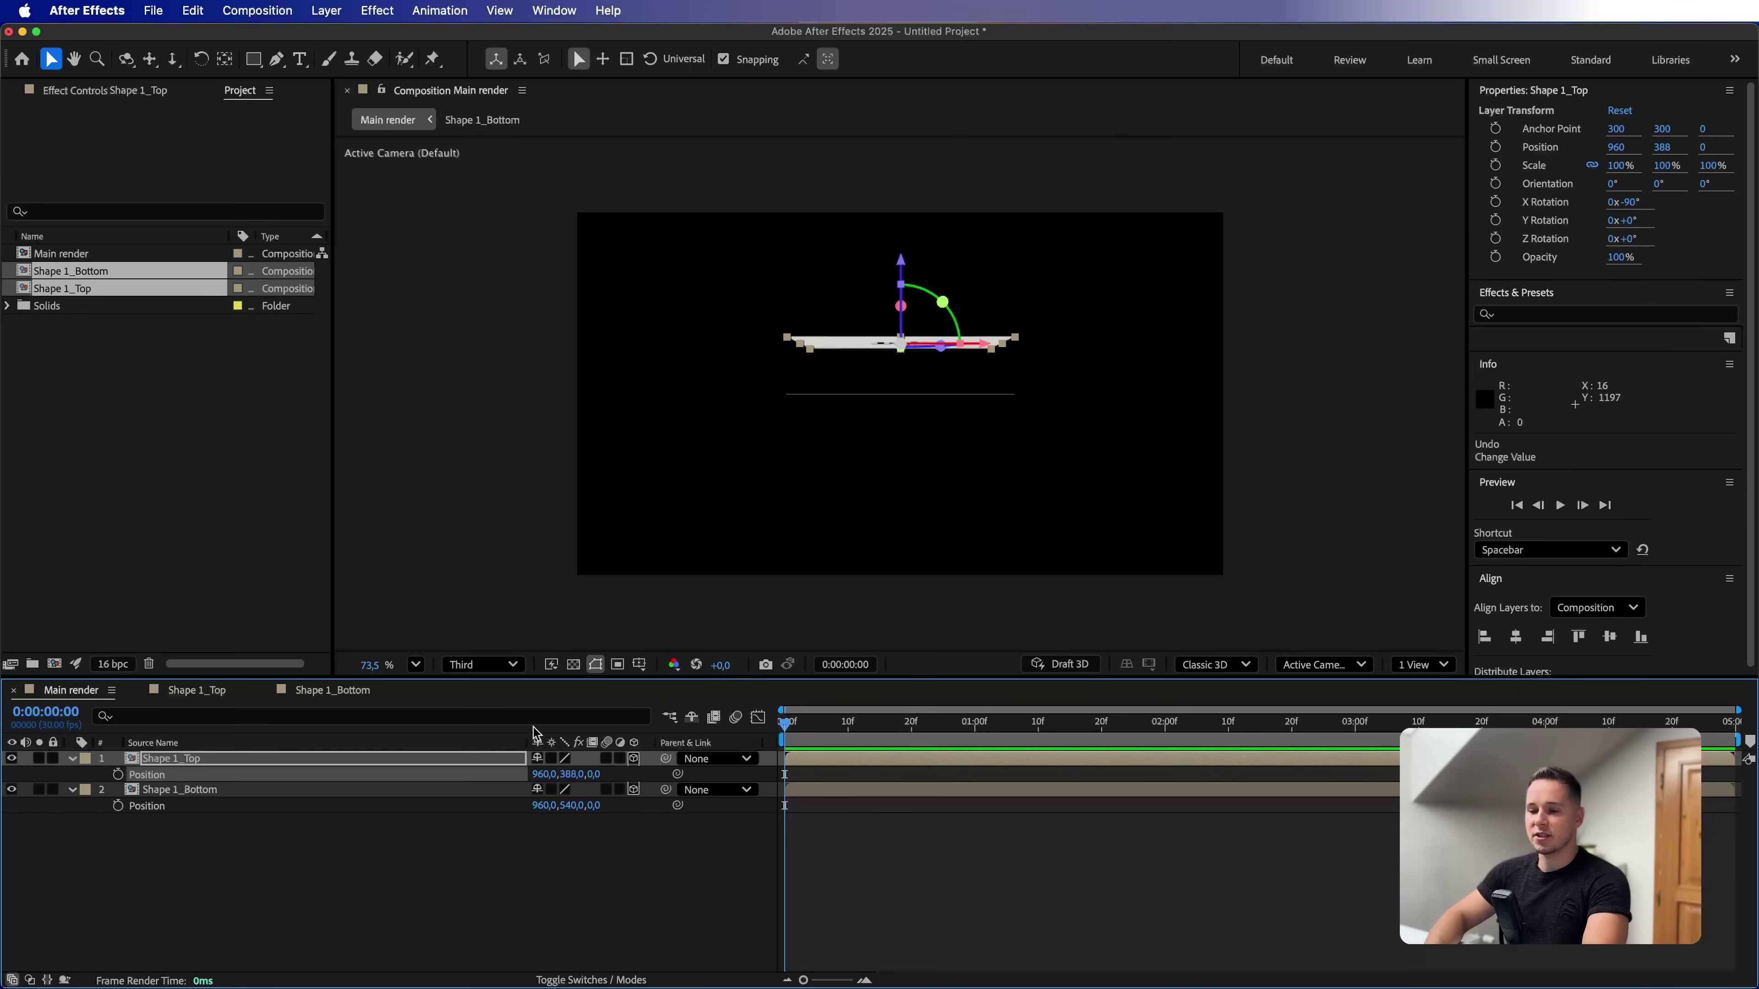
key("super+z")
left_click(468, 758)
left_click(569, 773)
key("BackSpace")
key("BackSpace")
key("BackSpace")
type("340")
key("Return")
Move Shape 1_Bottom down by 200 to Position Y 740
left_click(489, 793)
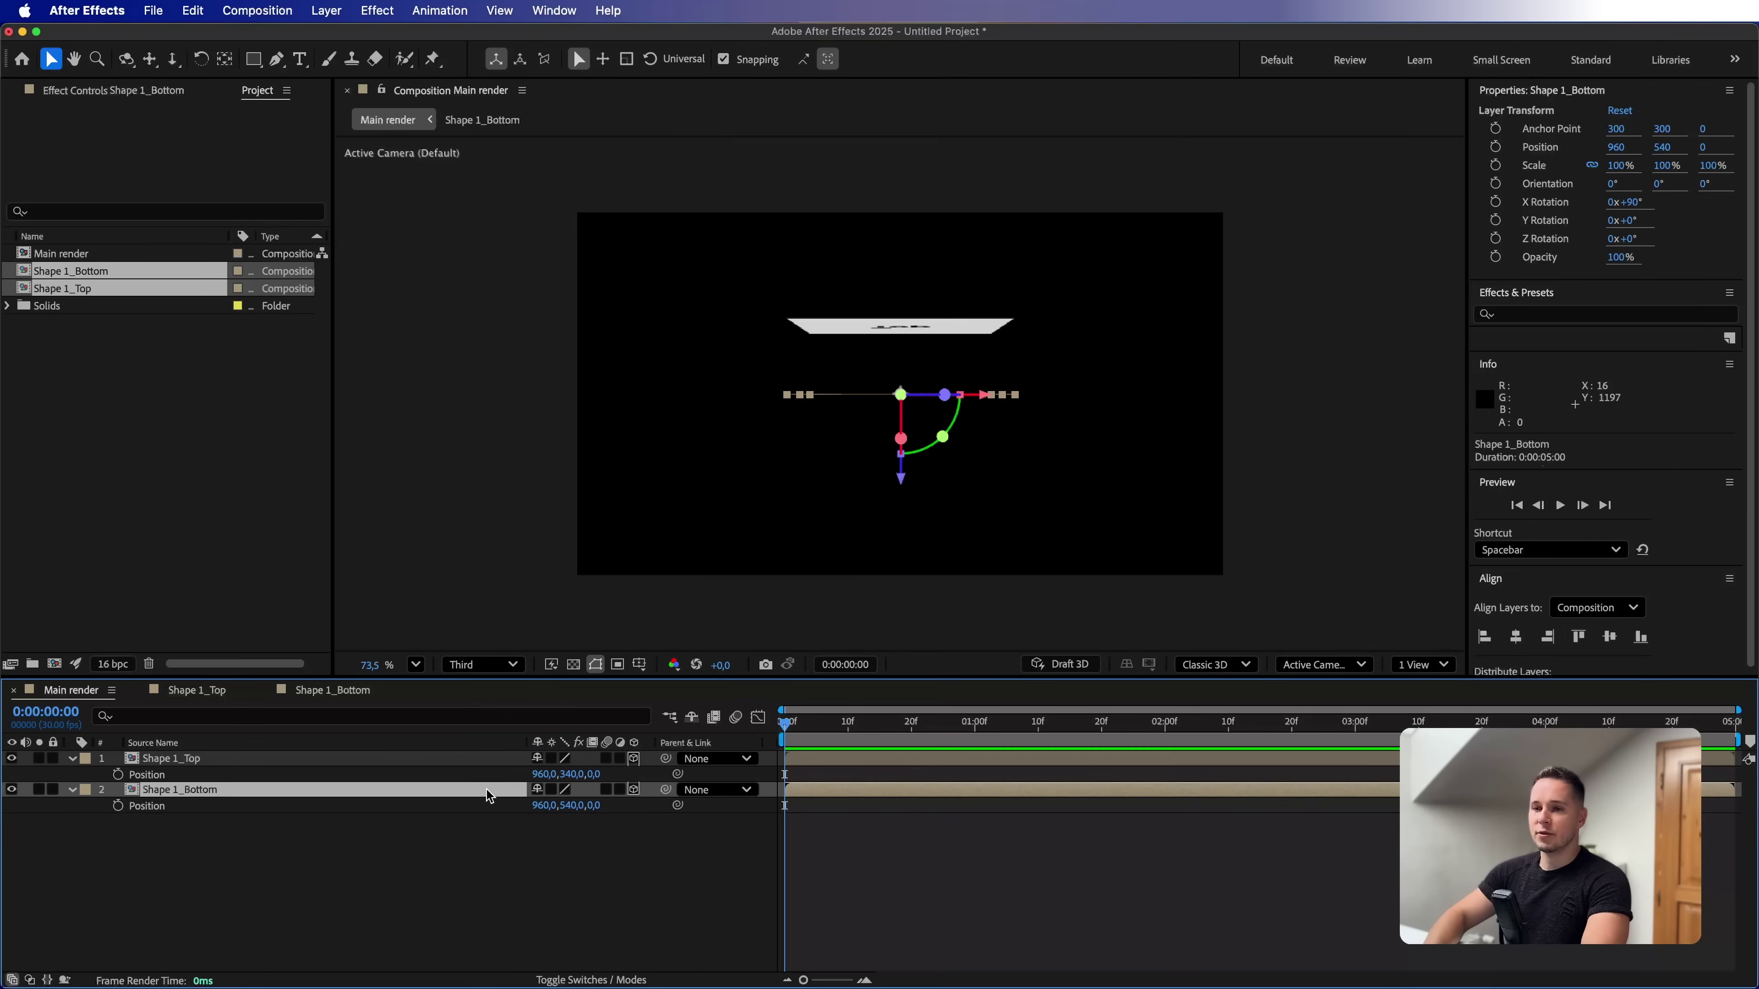
left_click(580, 805)
type("+200")
key("Return")
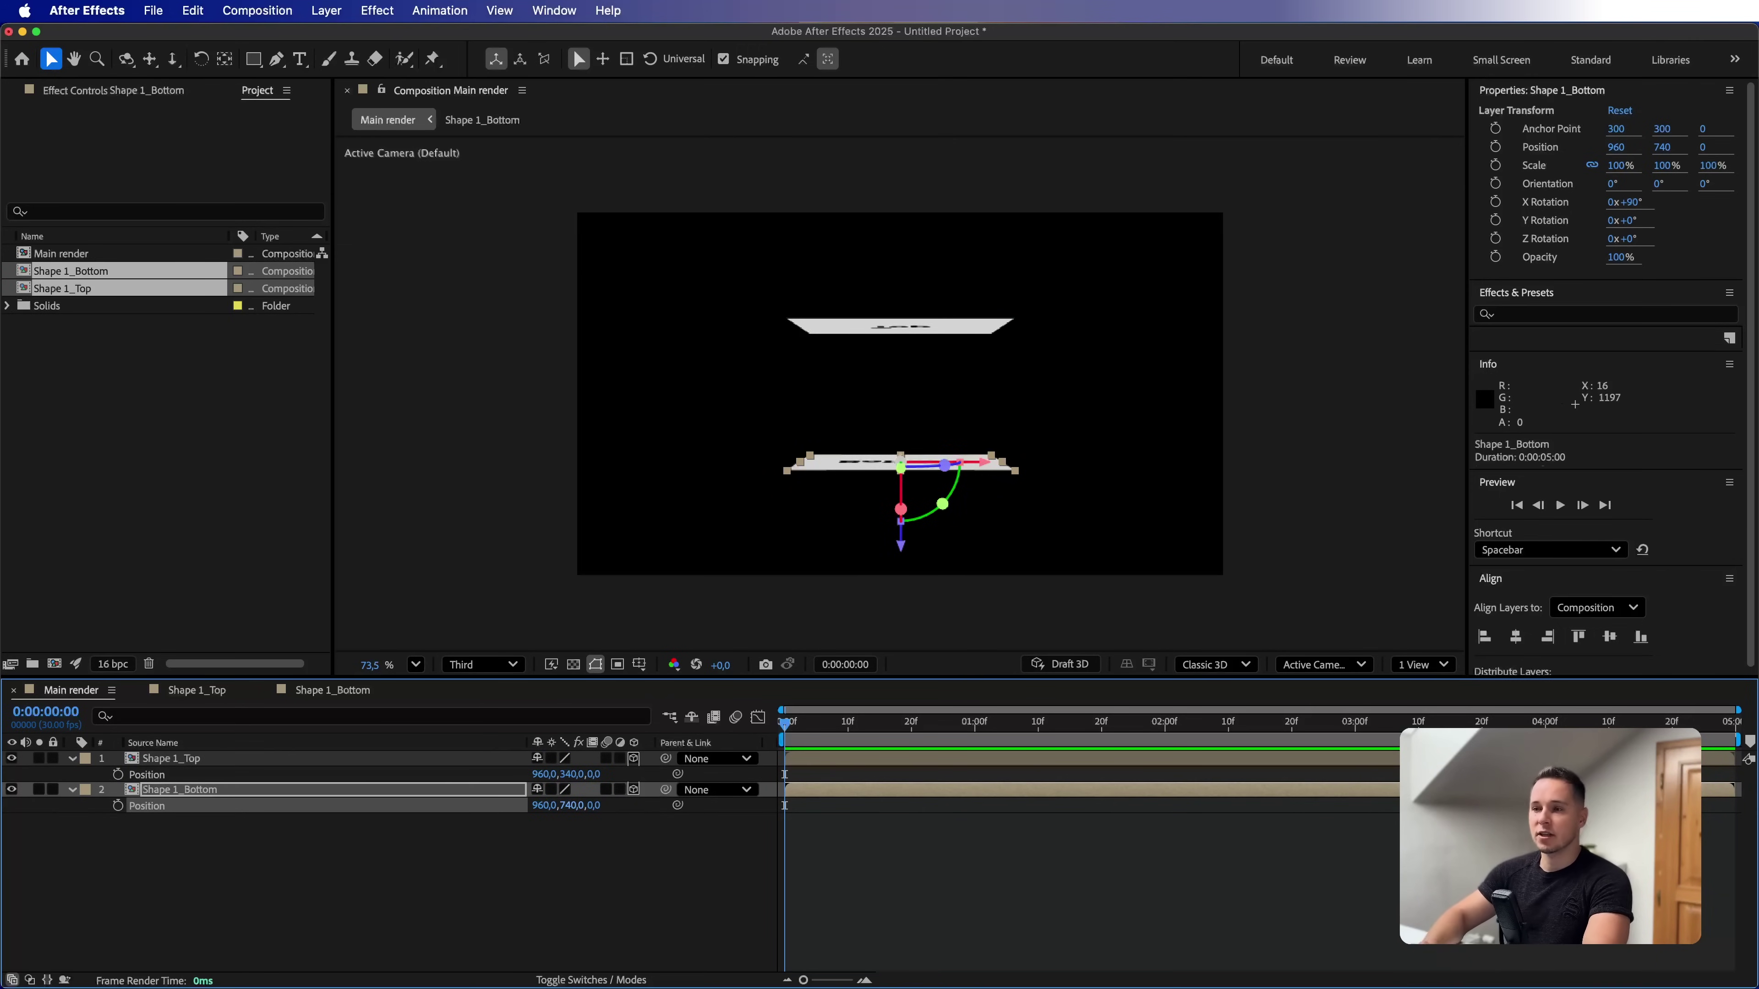
left_click(569, 901)
Check the planes in perspective, revert the view, and duplicate the Shape 1_Top composition
left_click_drag(943, 407, 887, 381)
key("super+z")
left_click(200, 373)
key("super+z")
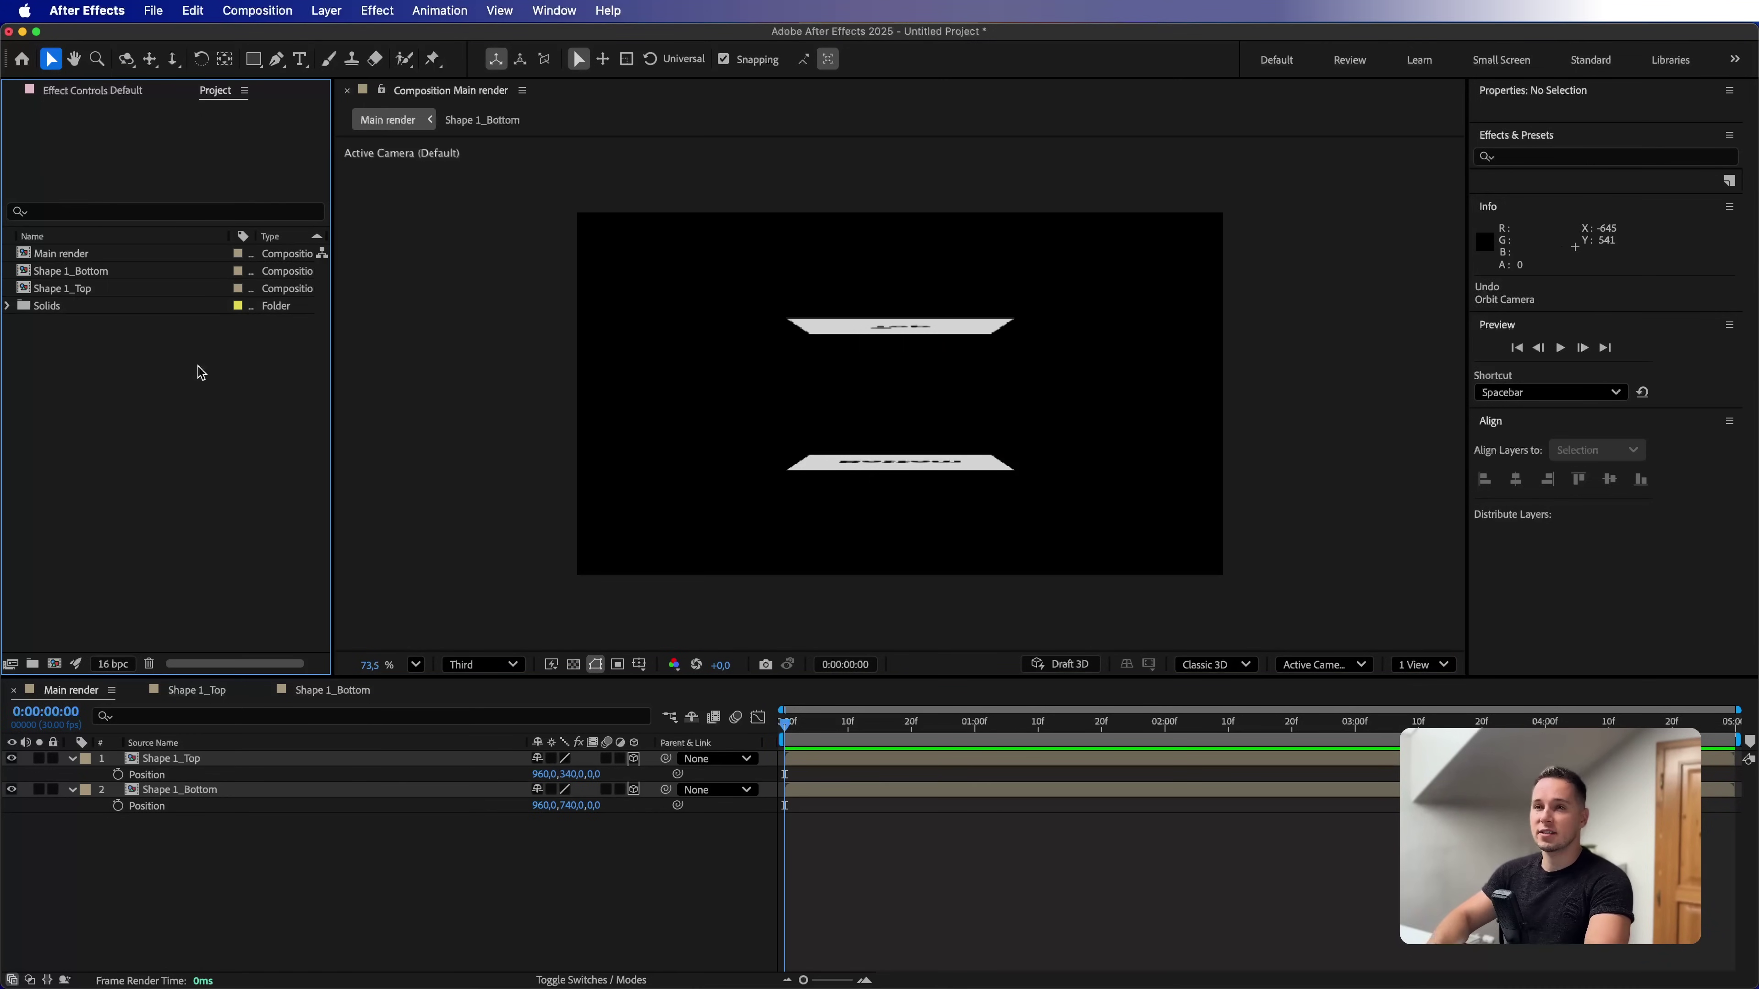
left_click(75, 290)
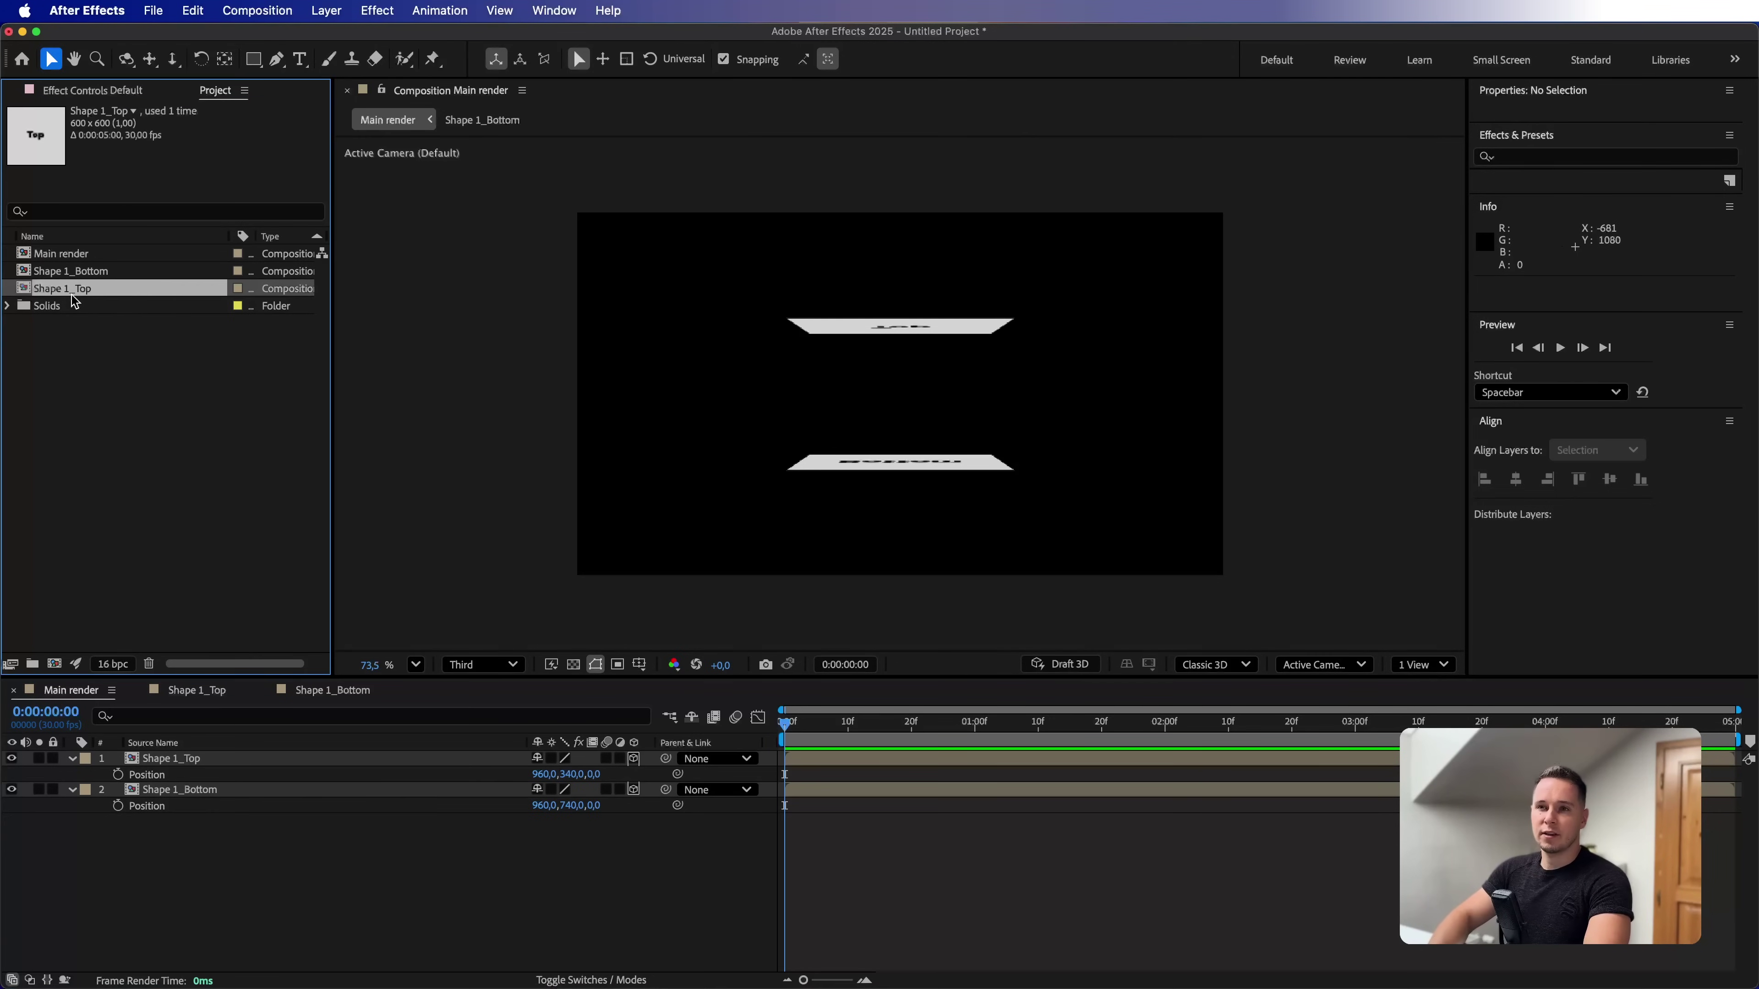
key("super+d")
Rename the duplicate Shape 1_Front, open it, and bring up its Composition Settings
key("Return")
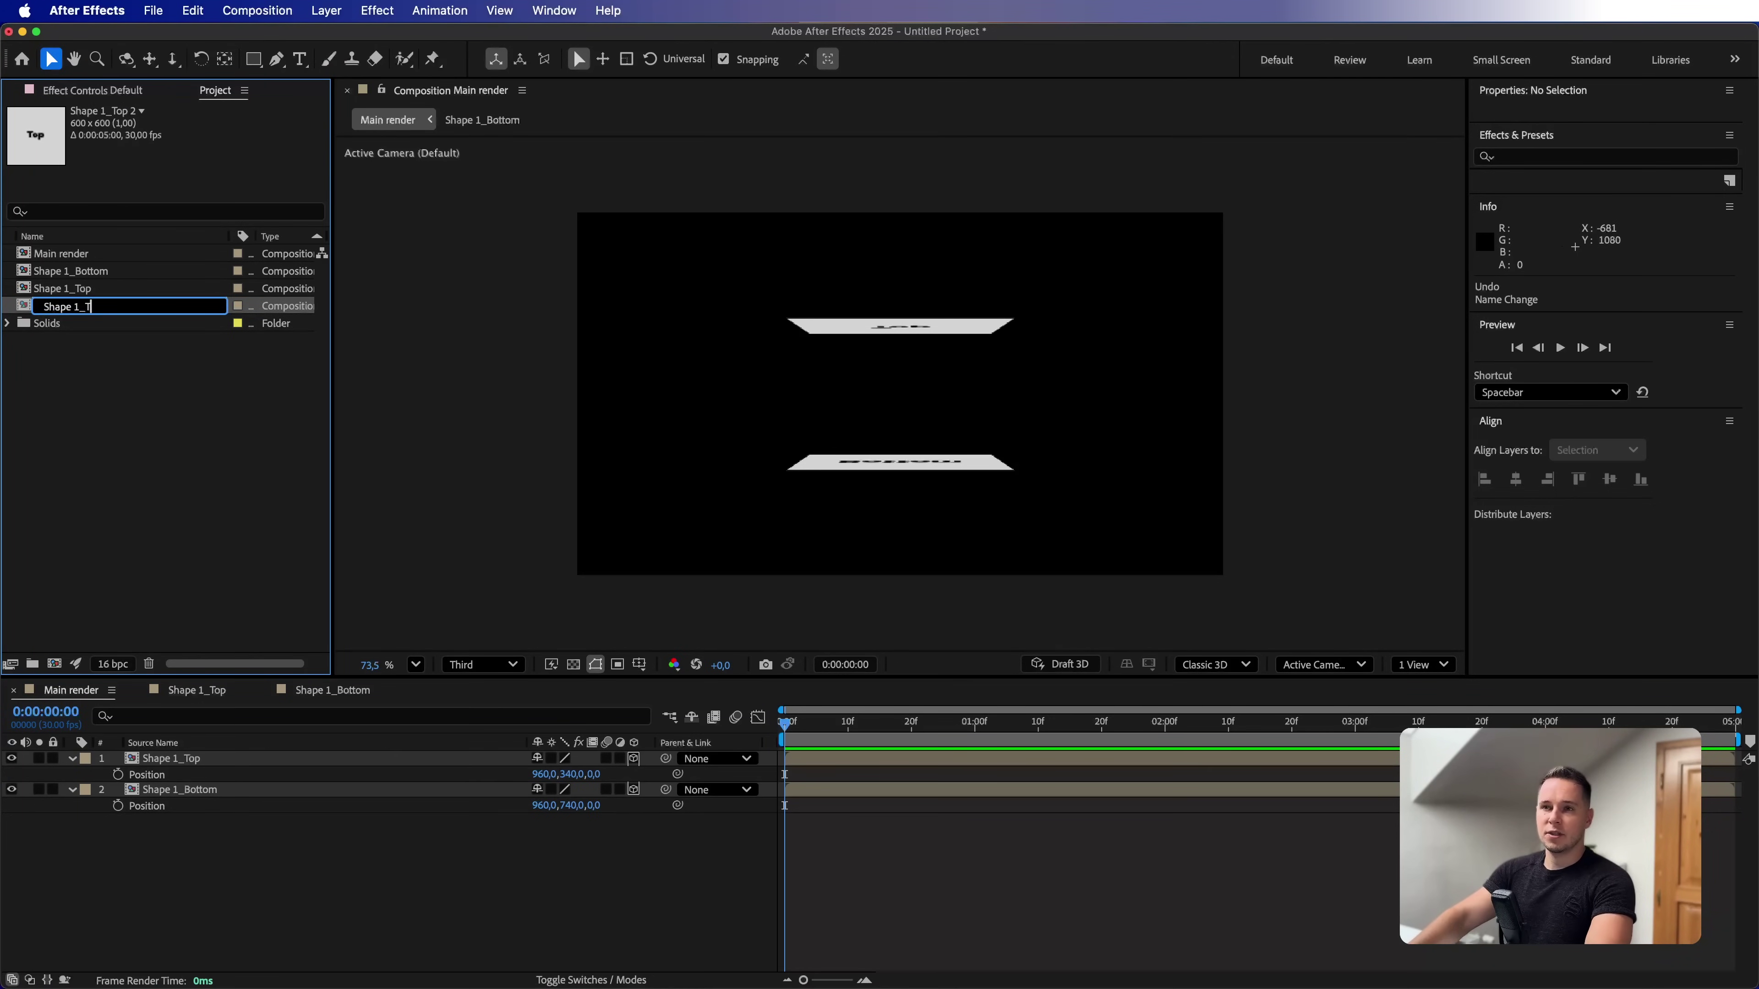
type("Shape 1_Front")
key("Return")
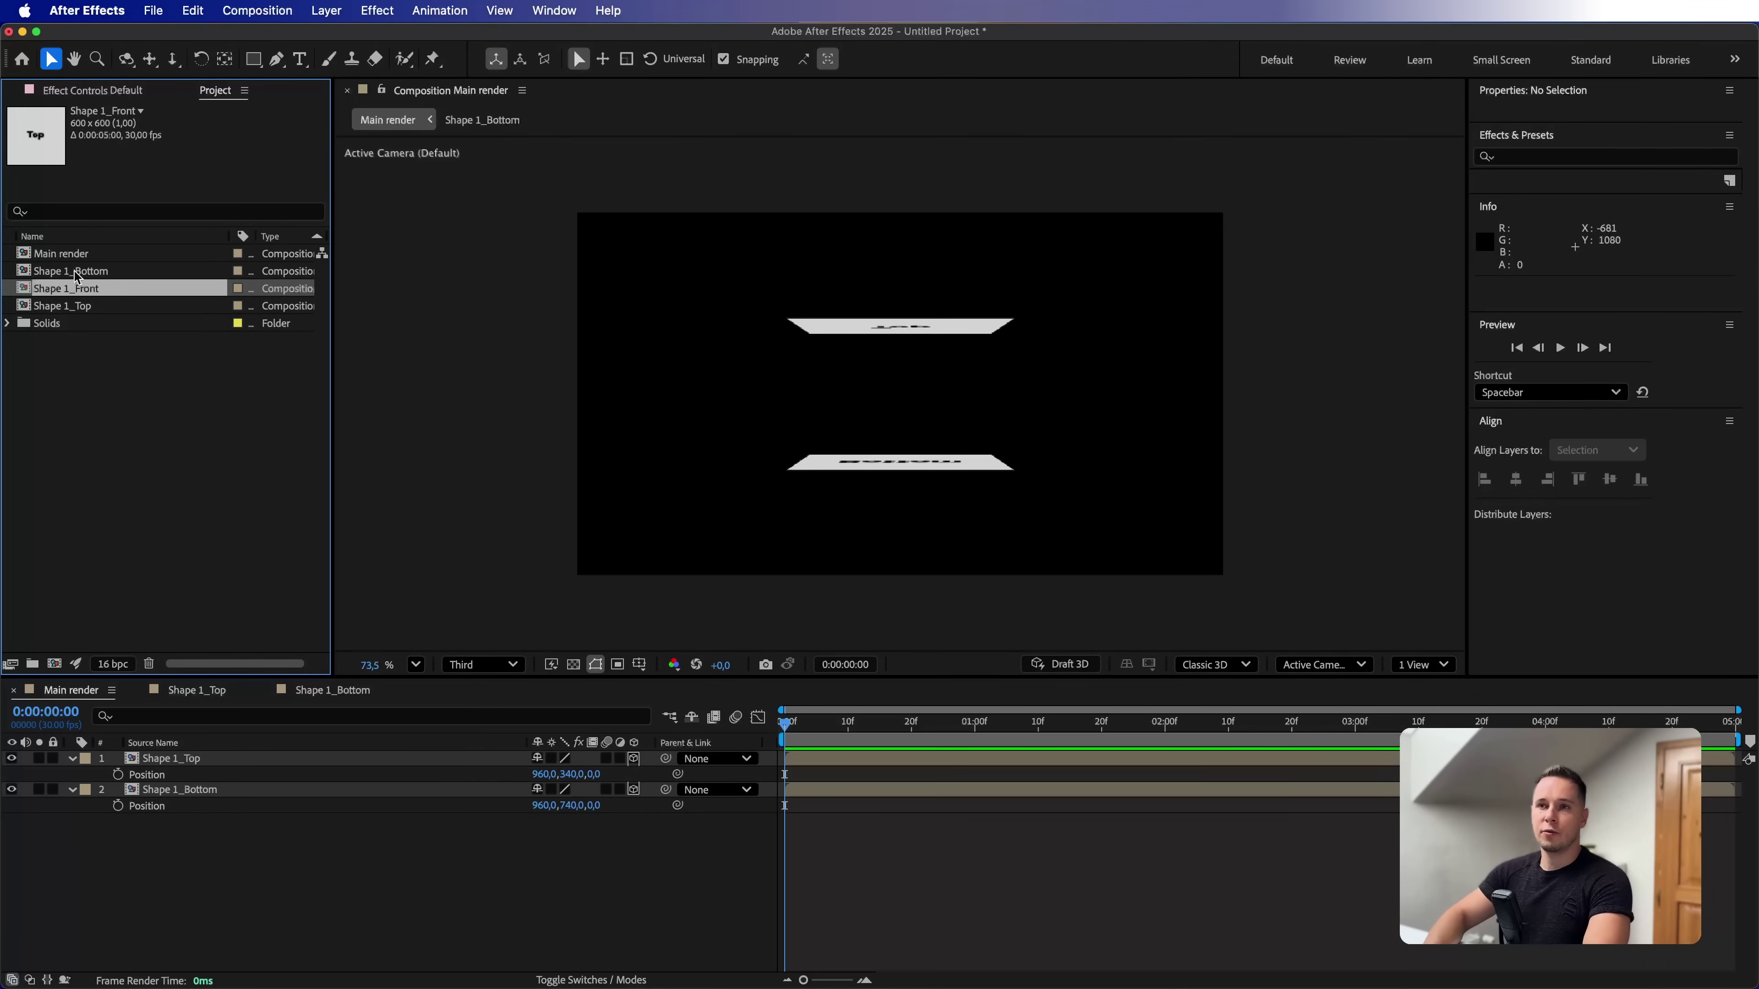
double_click(77, 290)
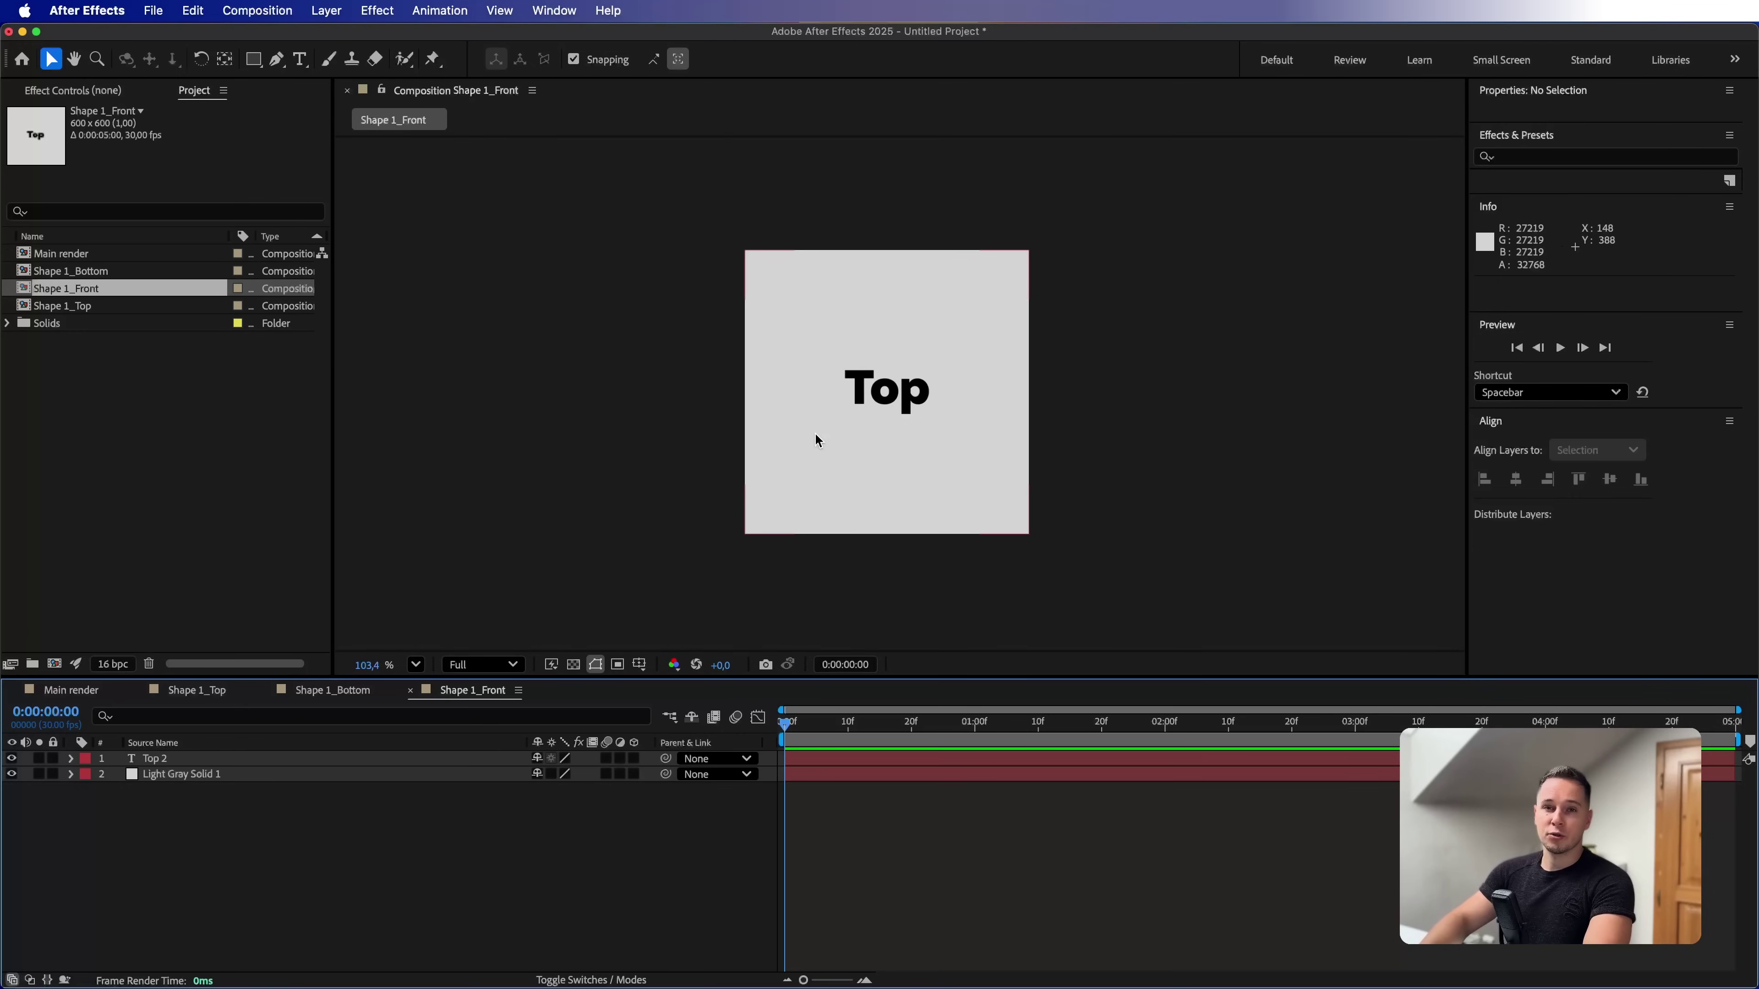
key("super+k")
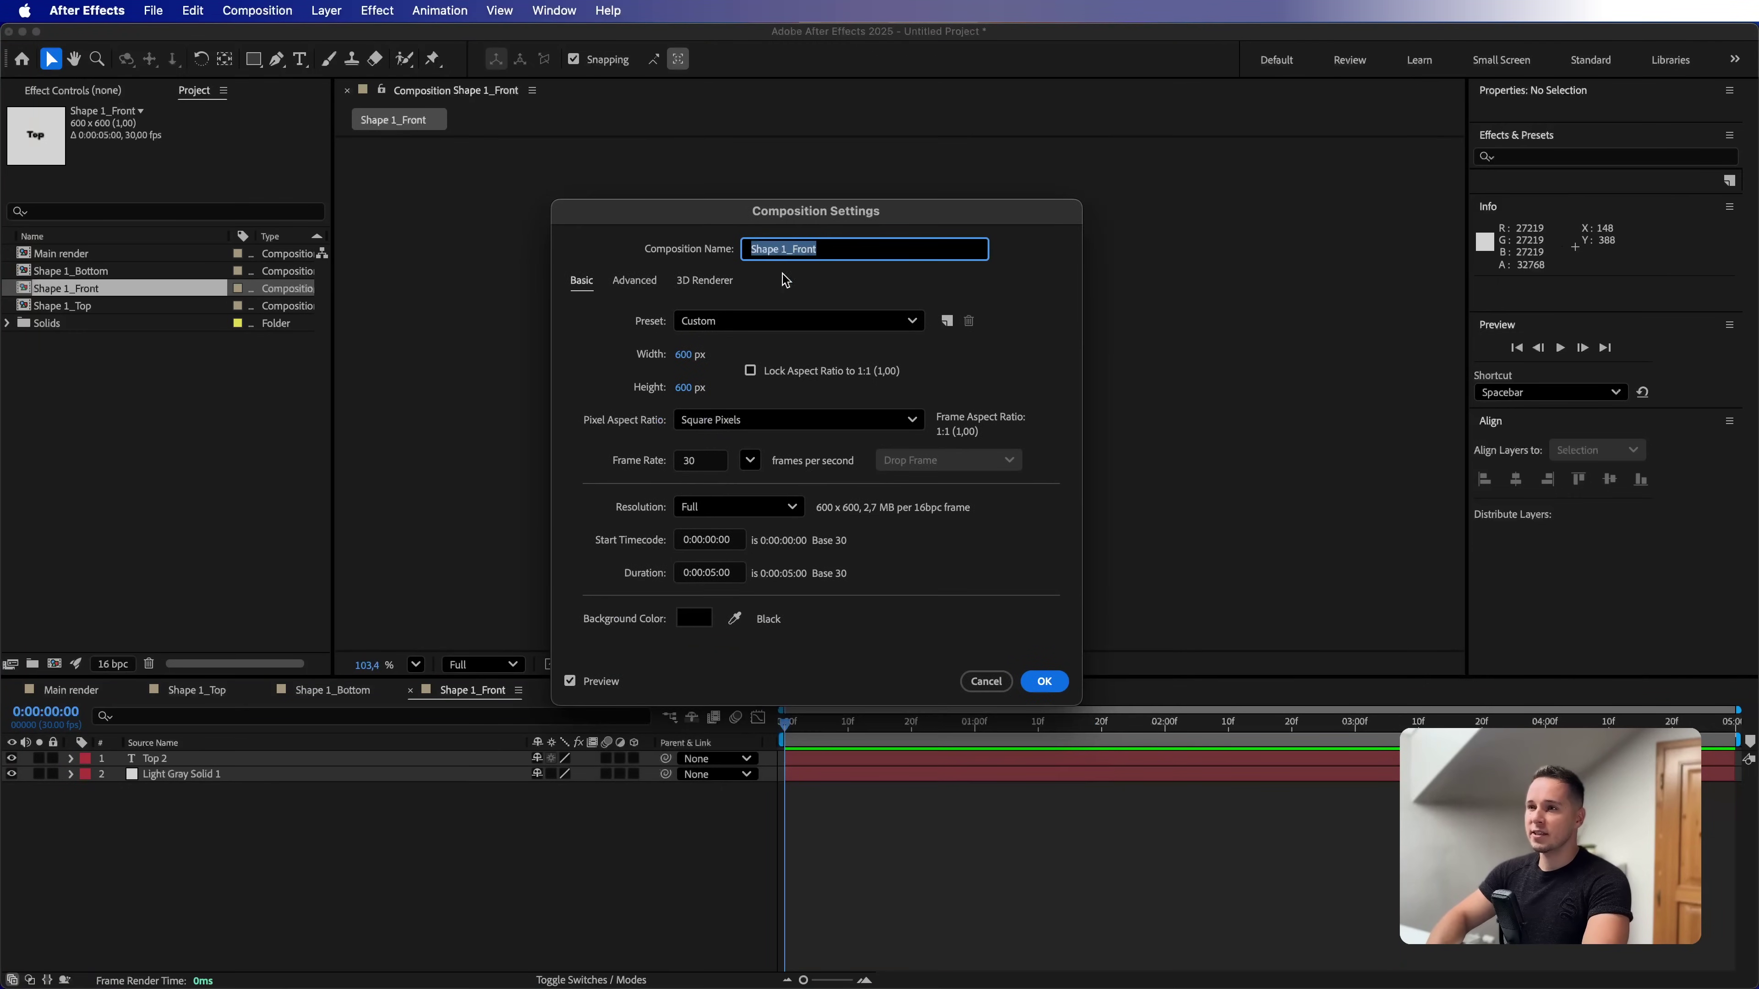
Change Shape 1_Front's height to 400 px, making it 600×400
left_click(686, 388)
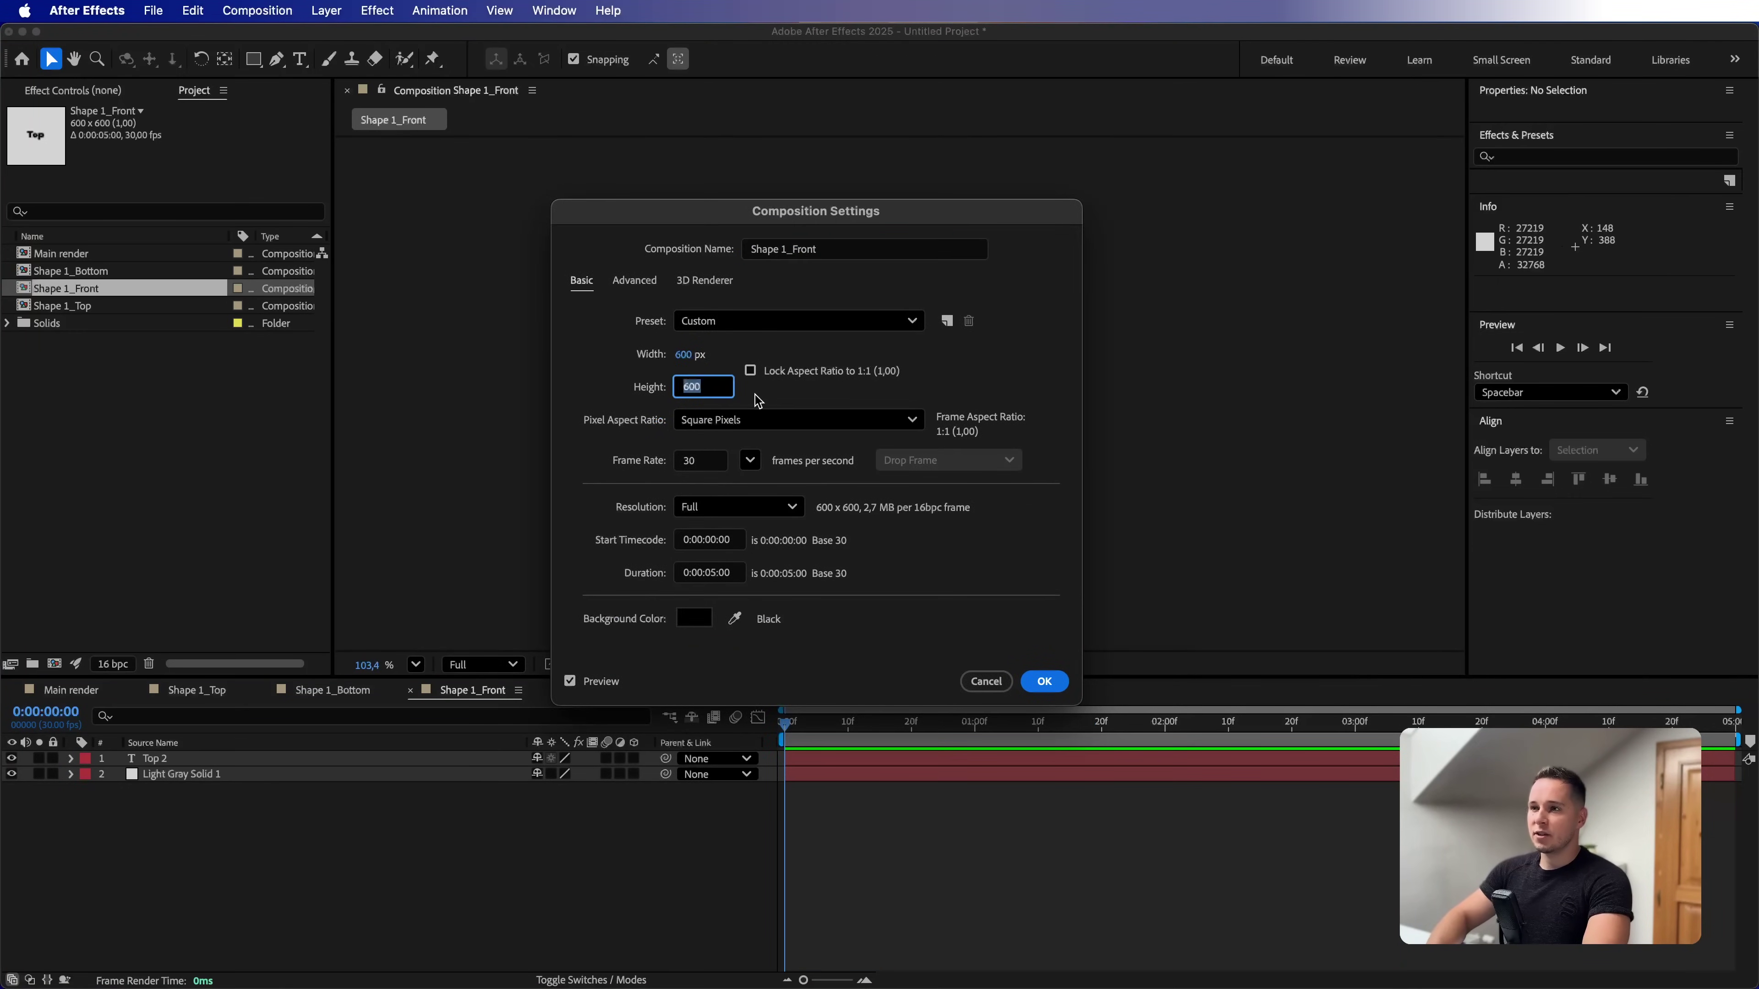
type("400")
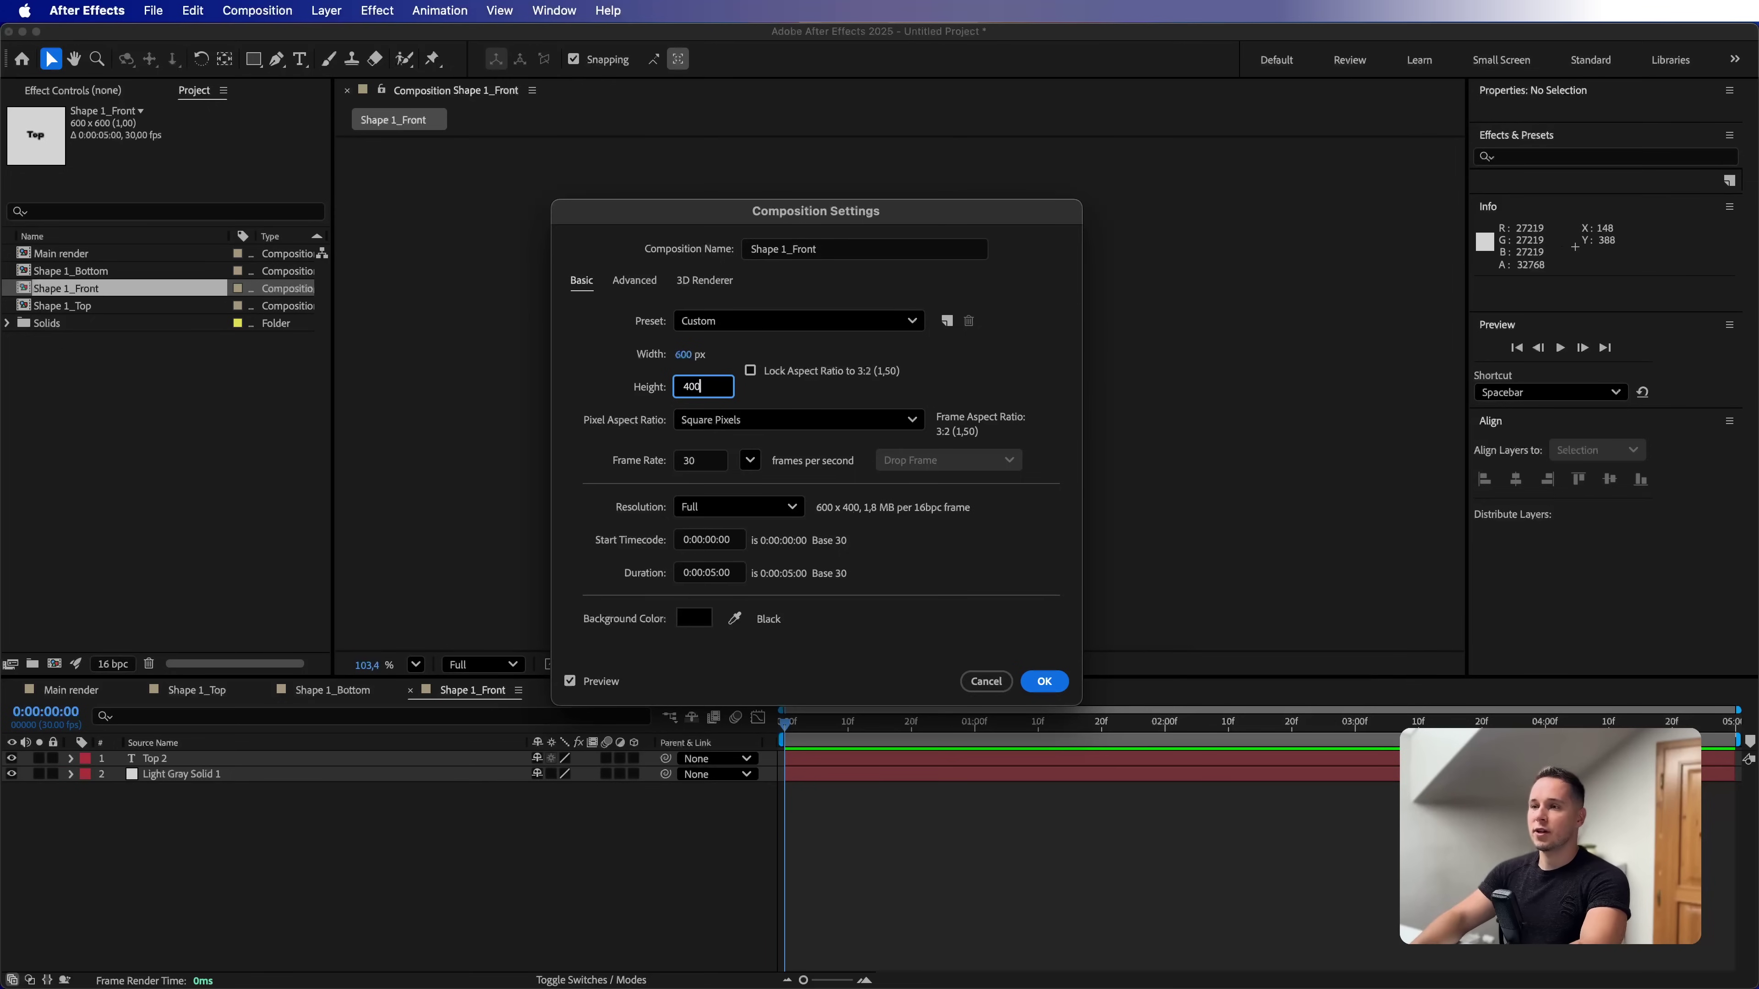
key("Return")
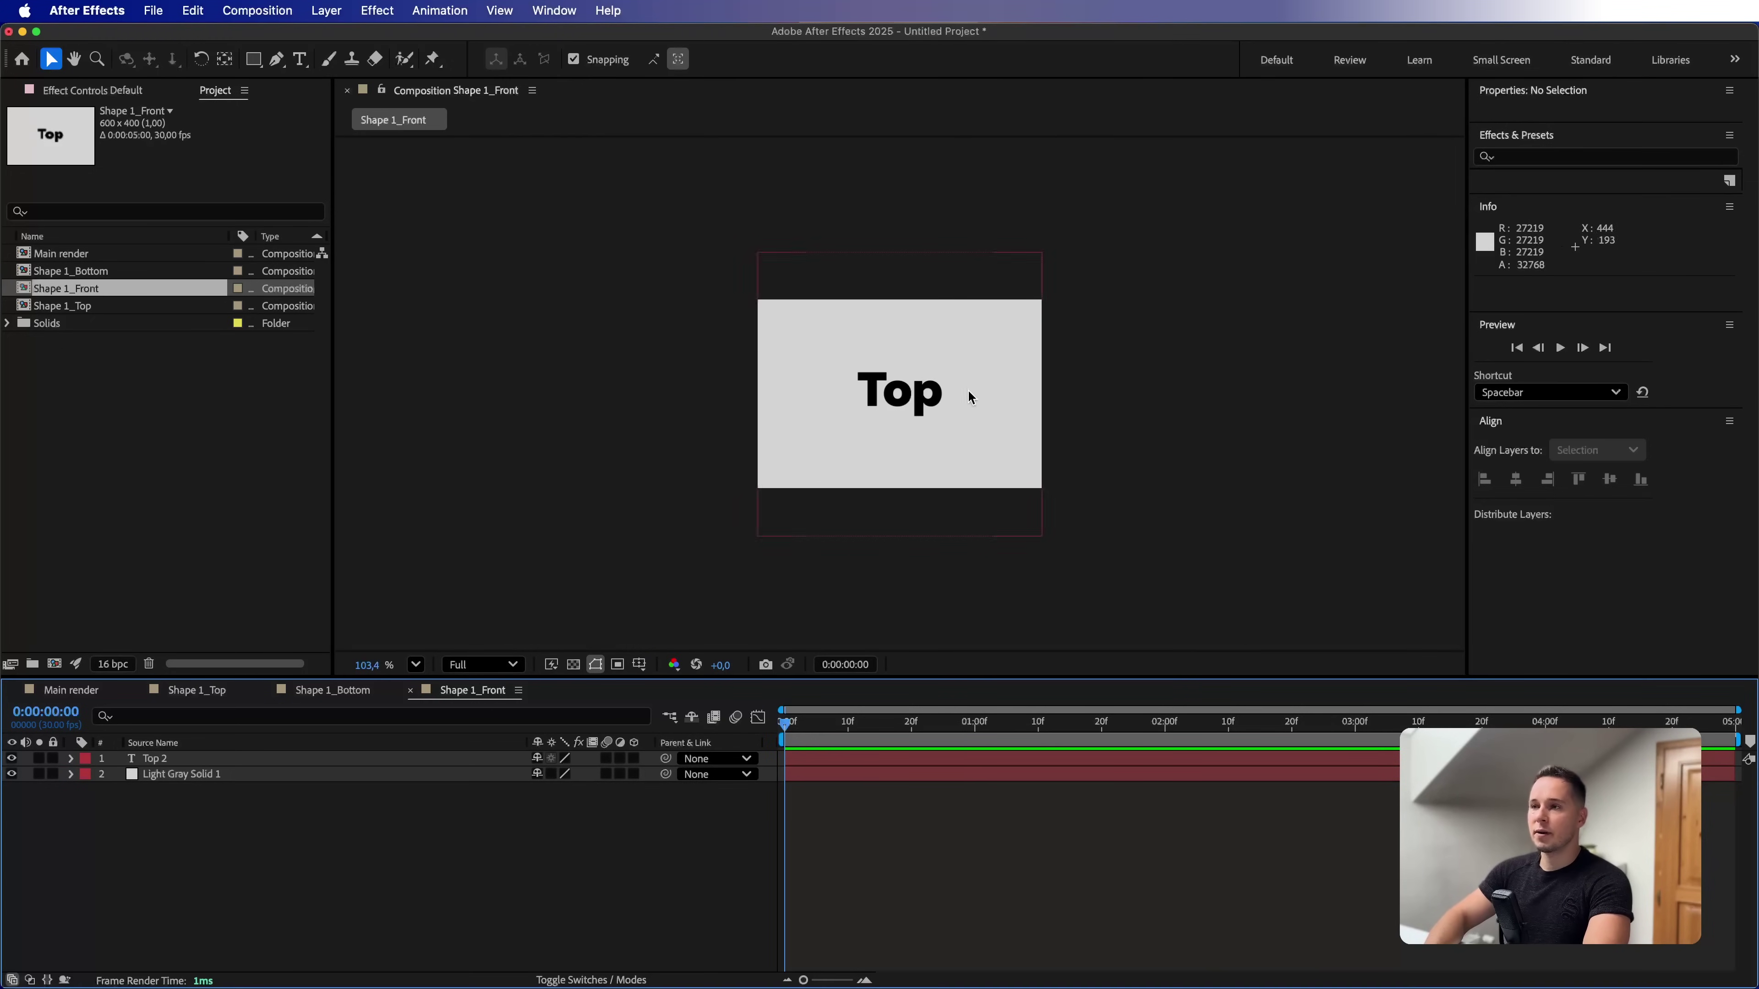
Relabel the card Front and add Shape 1_Front to the Main render timeline
double_click(921, 402)
type("Front")
left_click(51, 59)
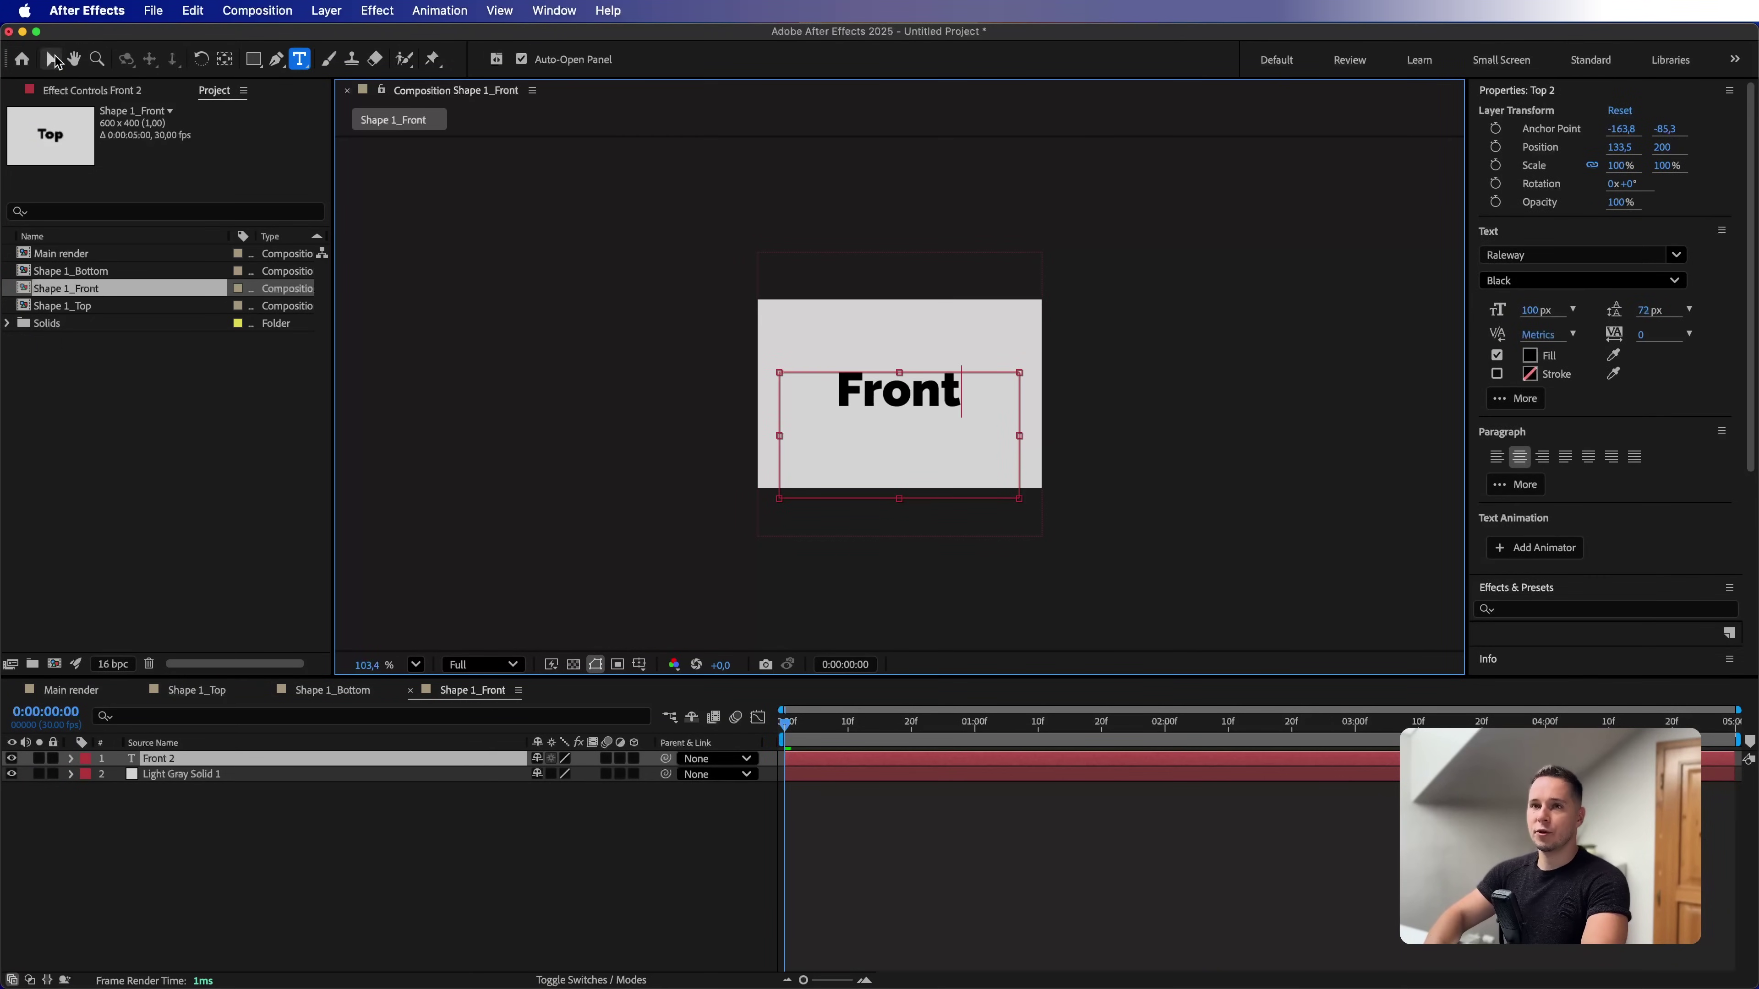
left_click(61, 693)
left_click_drag(164, 290, 182, 760)
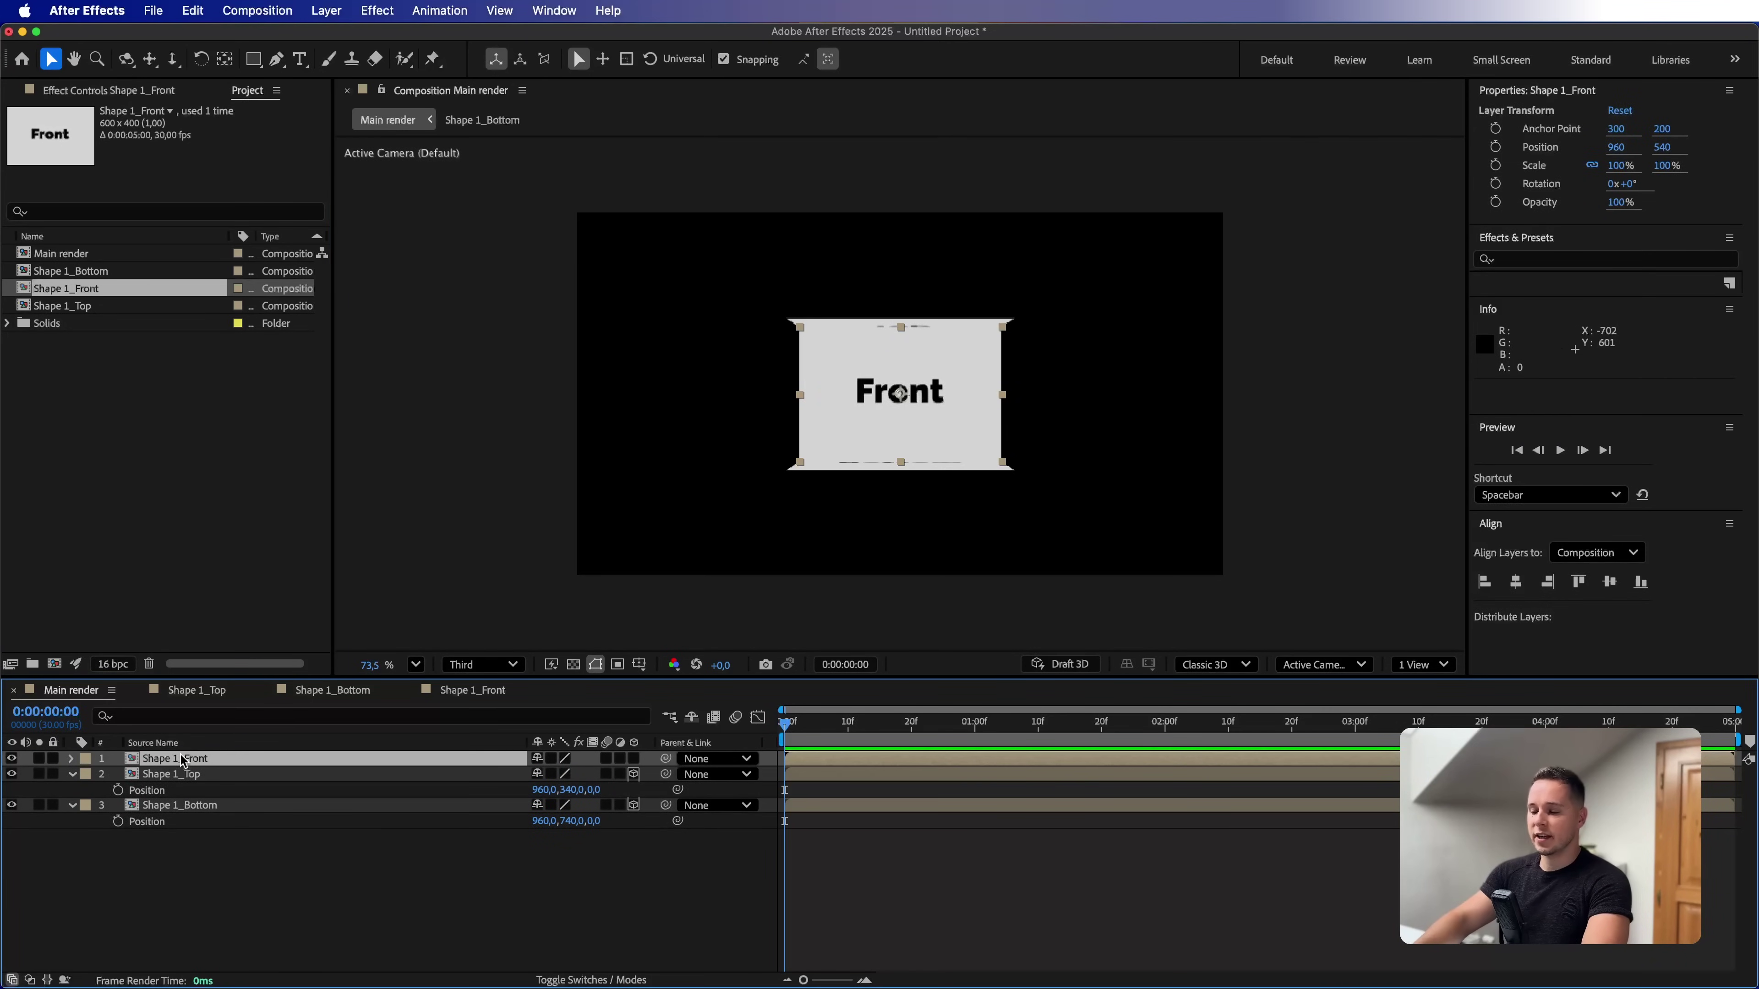
Make Shape 1_Front a 3D layer at Position Z -300, then reset to the front view
key("p")
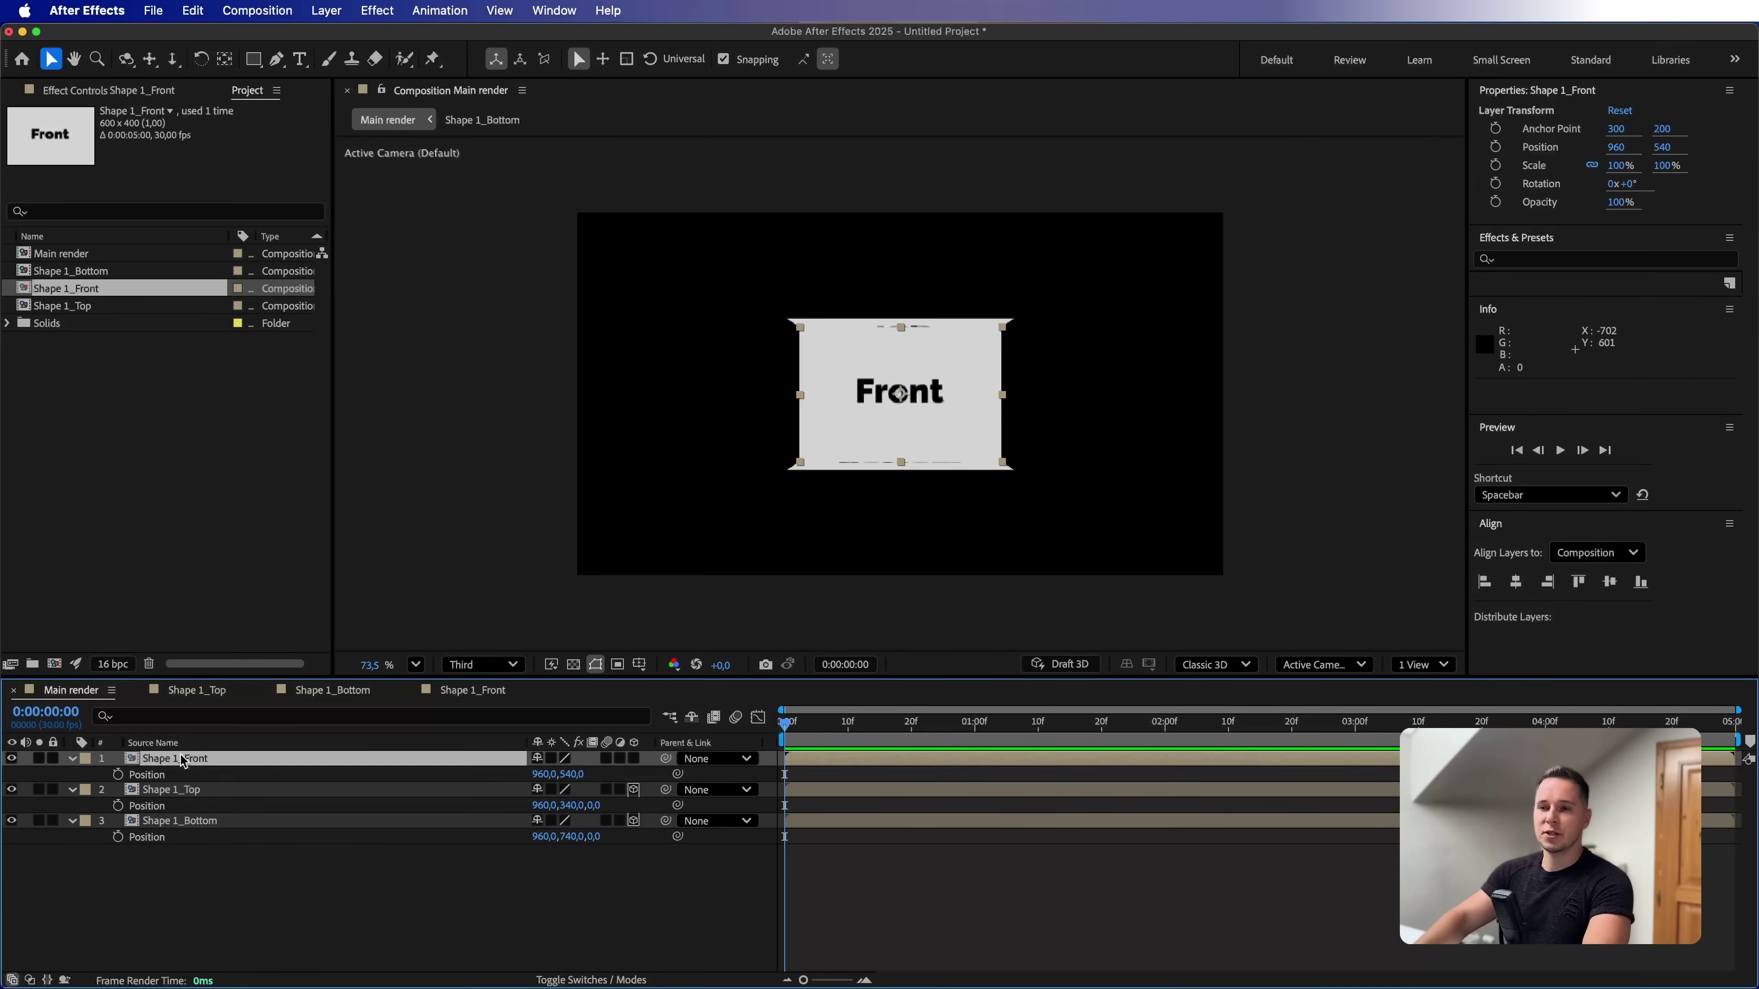
left_click(636, 759)
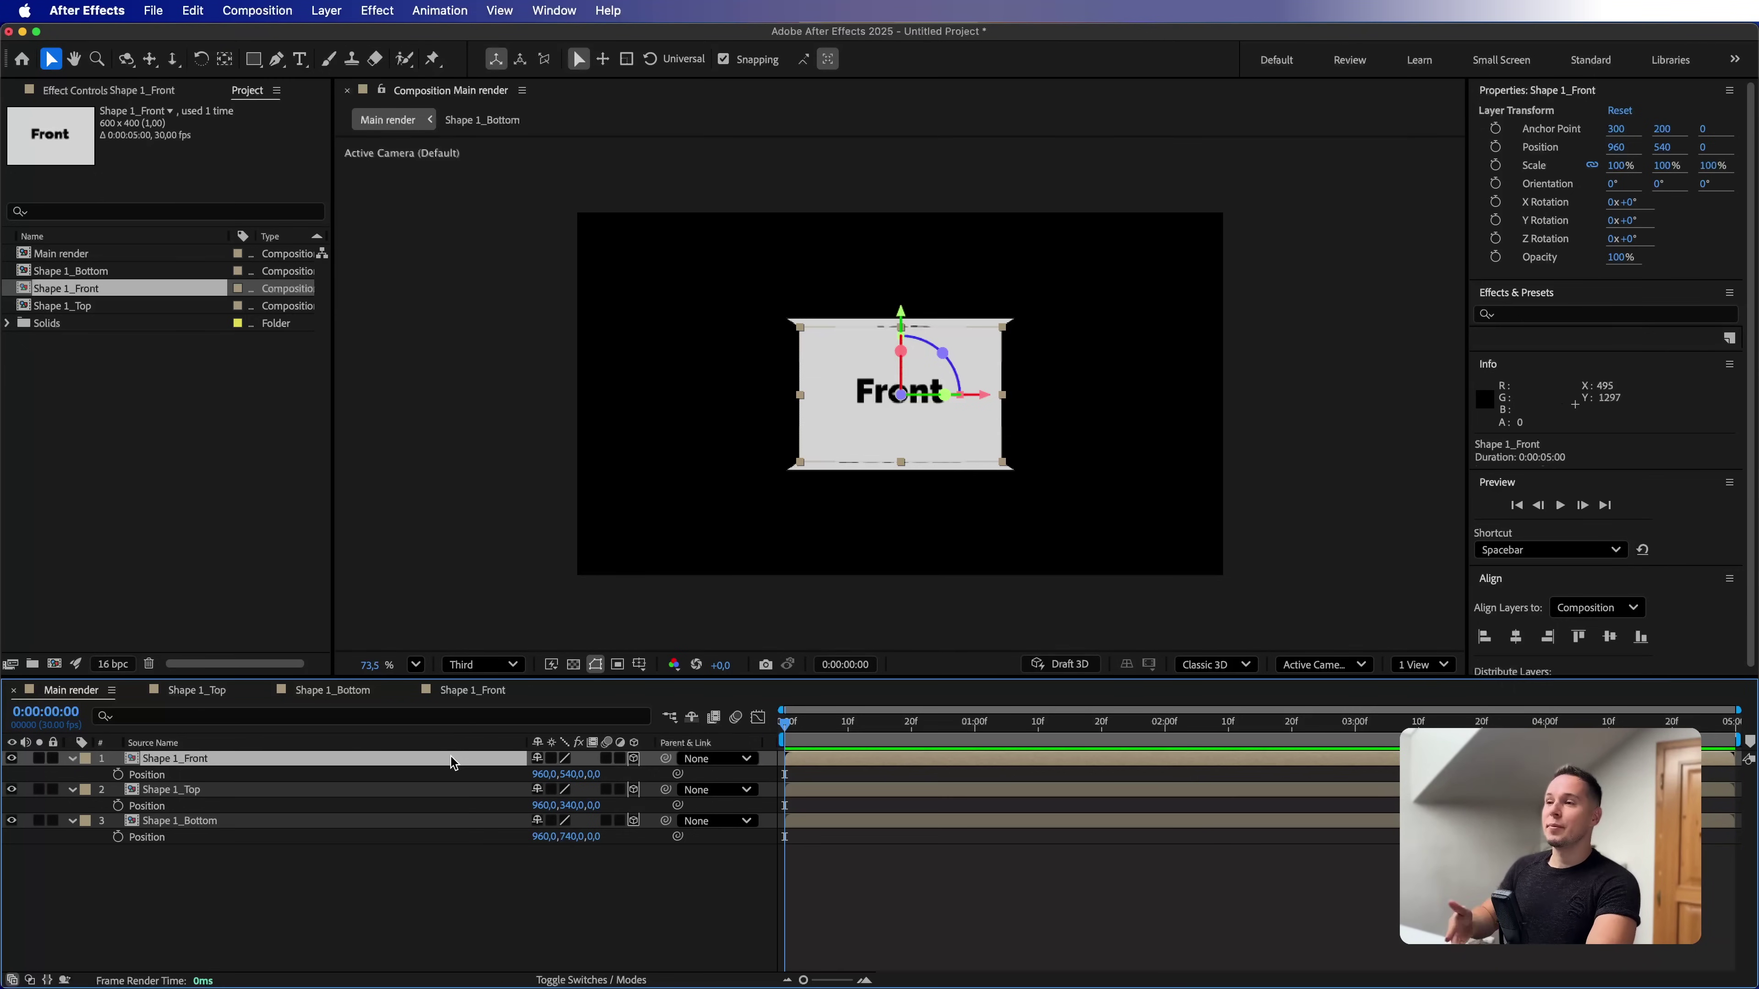
left_click_drag(813, 425, 720, 447)
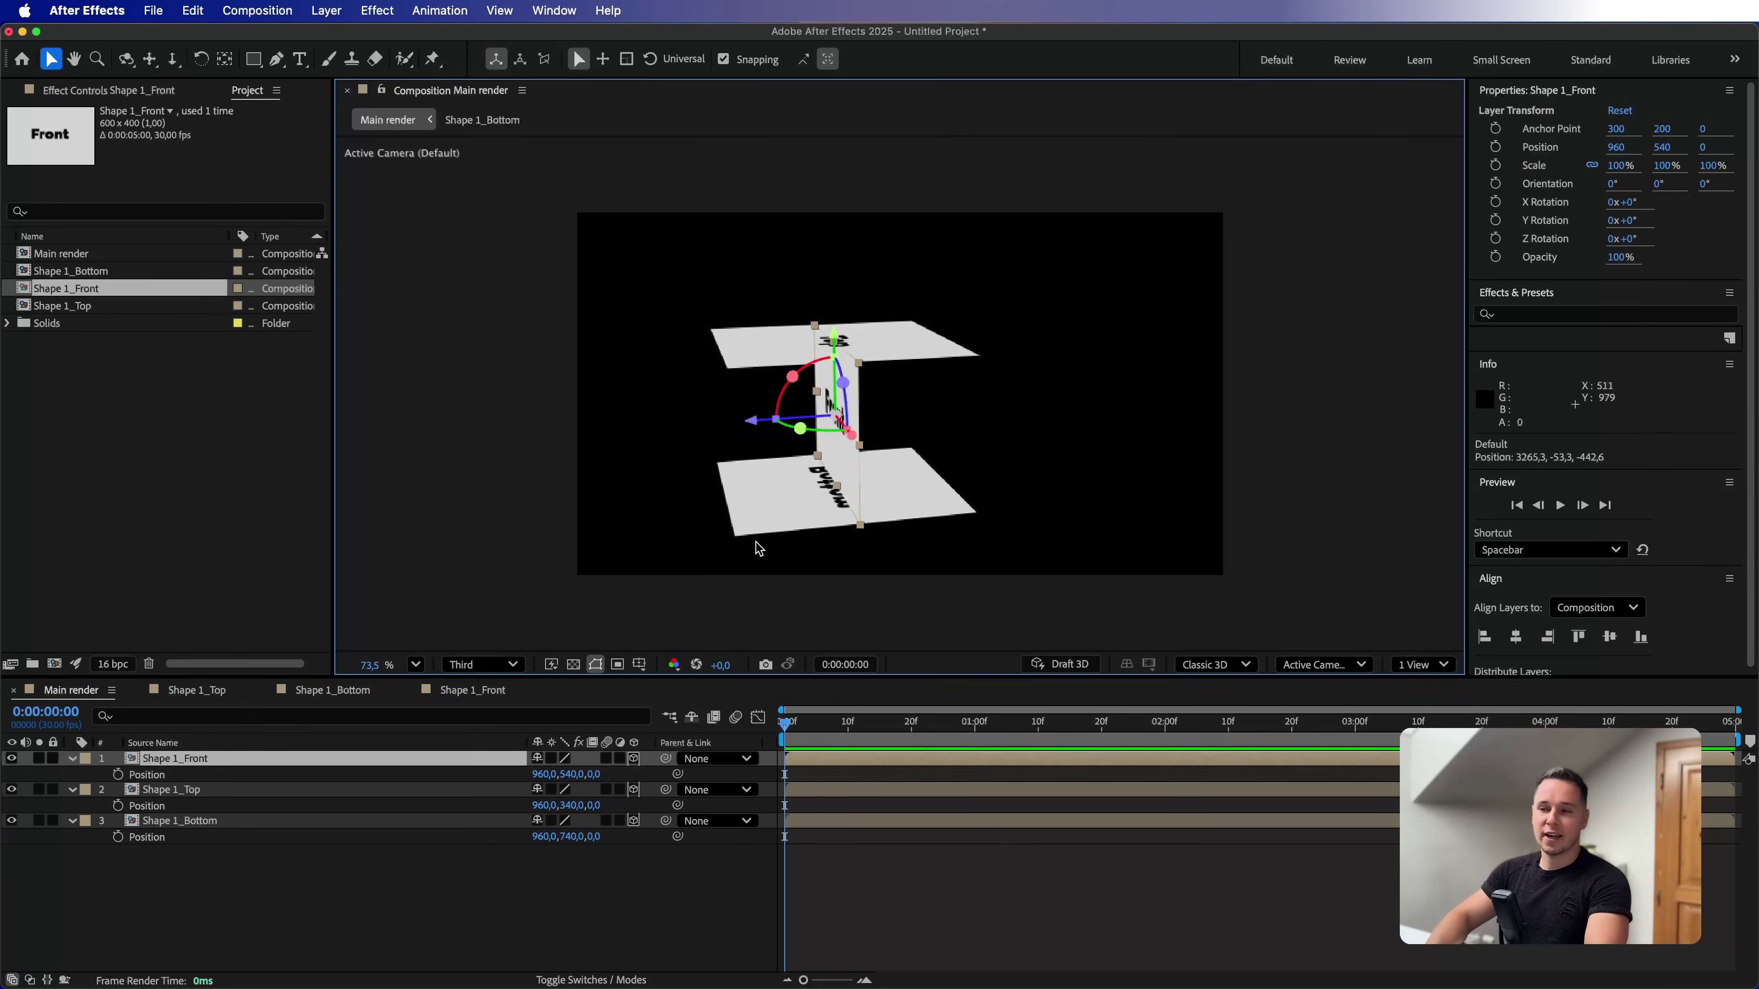
left_click_drag(585, 770, 332, 786)
left_click(606, 774)
key("BackSpace")
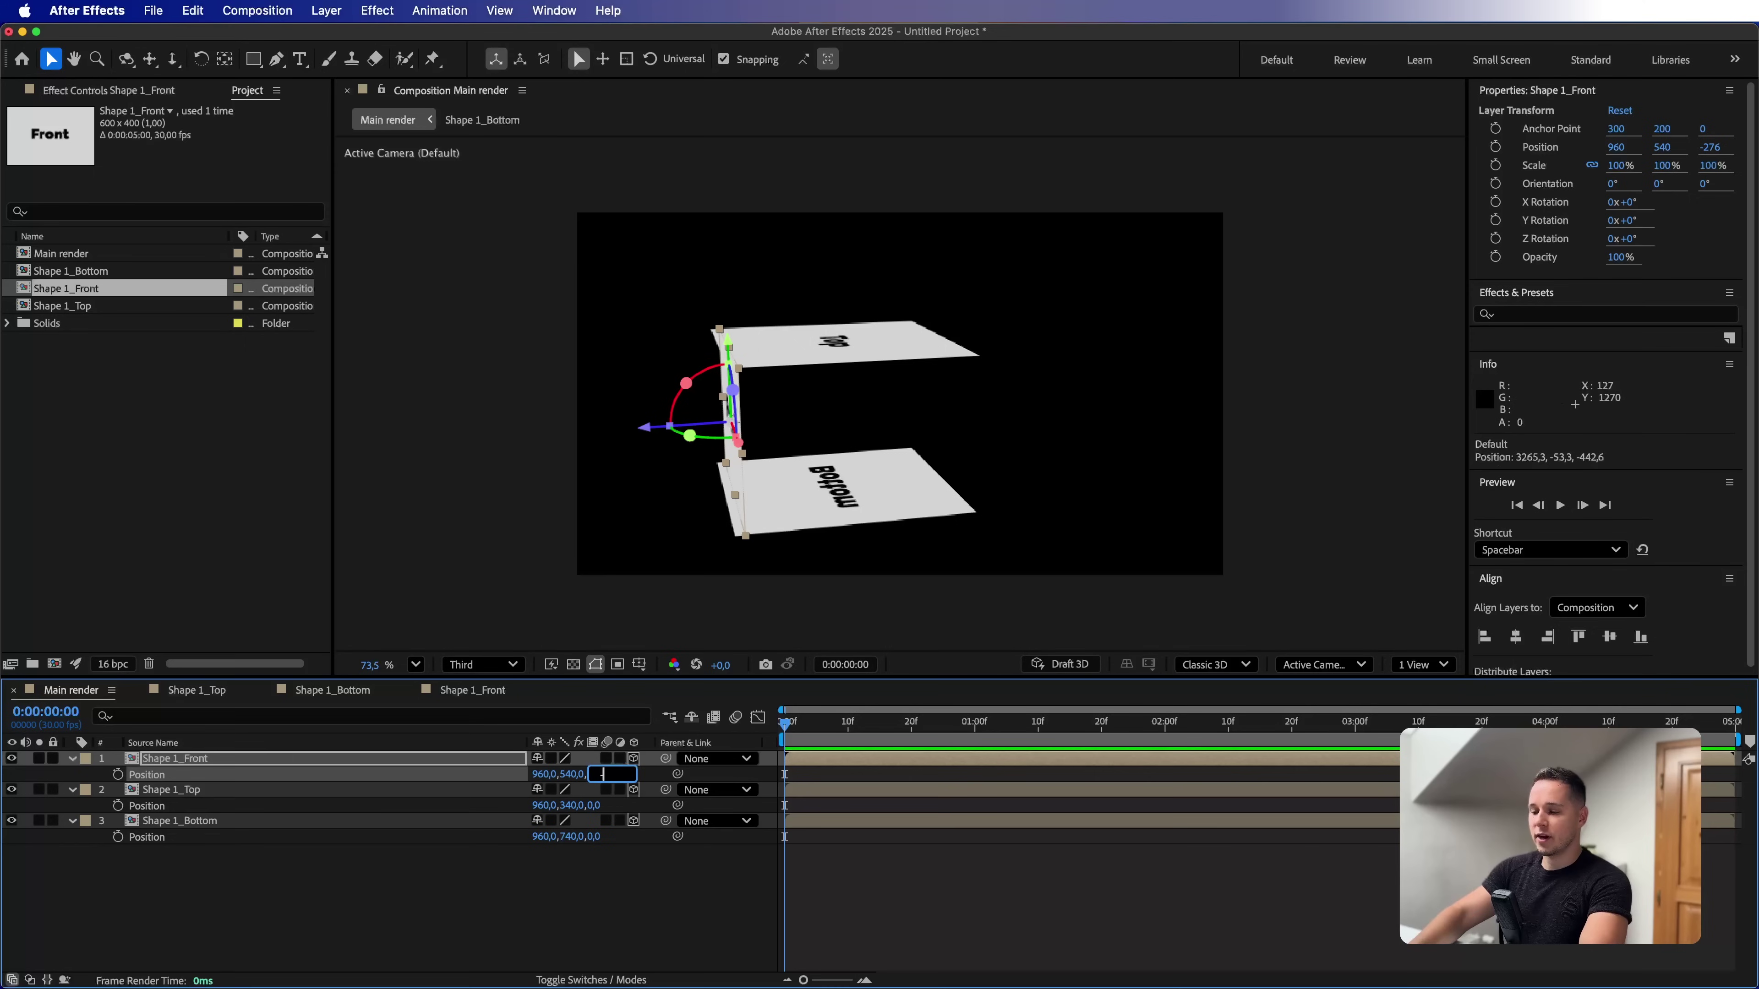
key("Return")
left_click(651, 879)
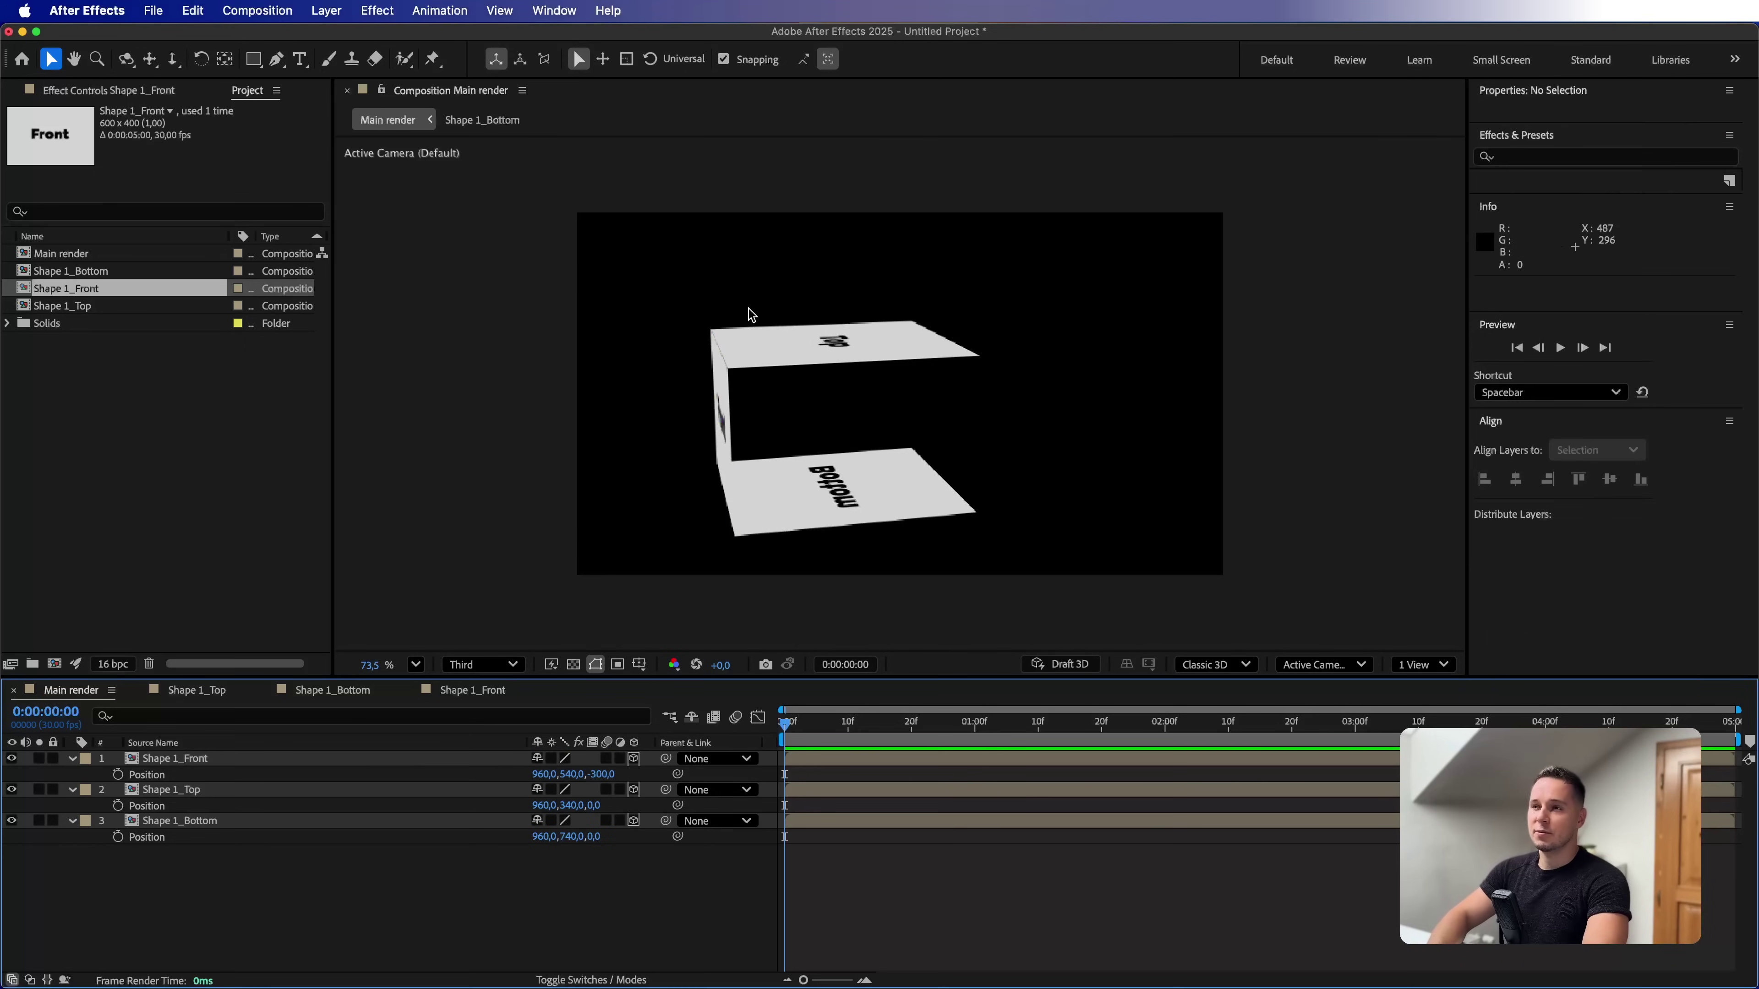
left_click_drag(750, 361, 727, 342)
key("super+alt+shift+backslash")
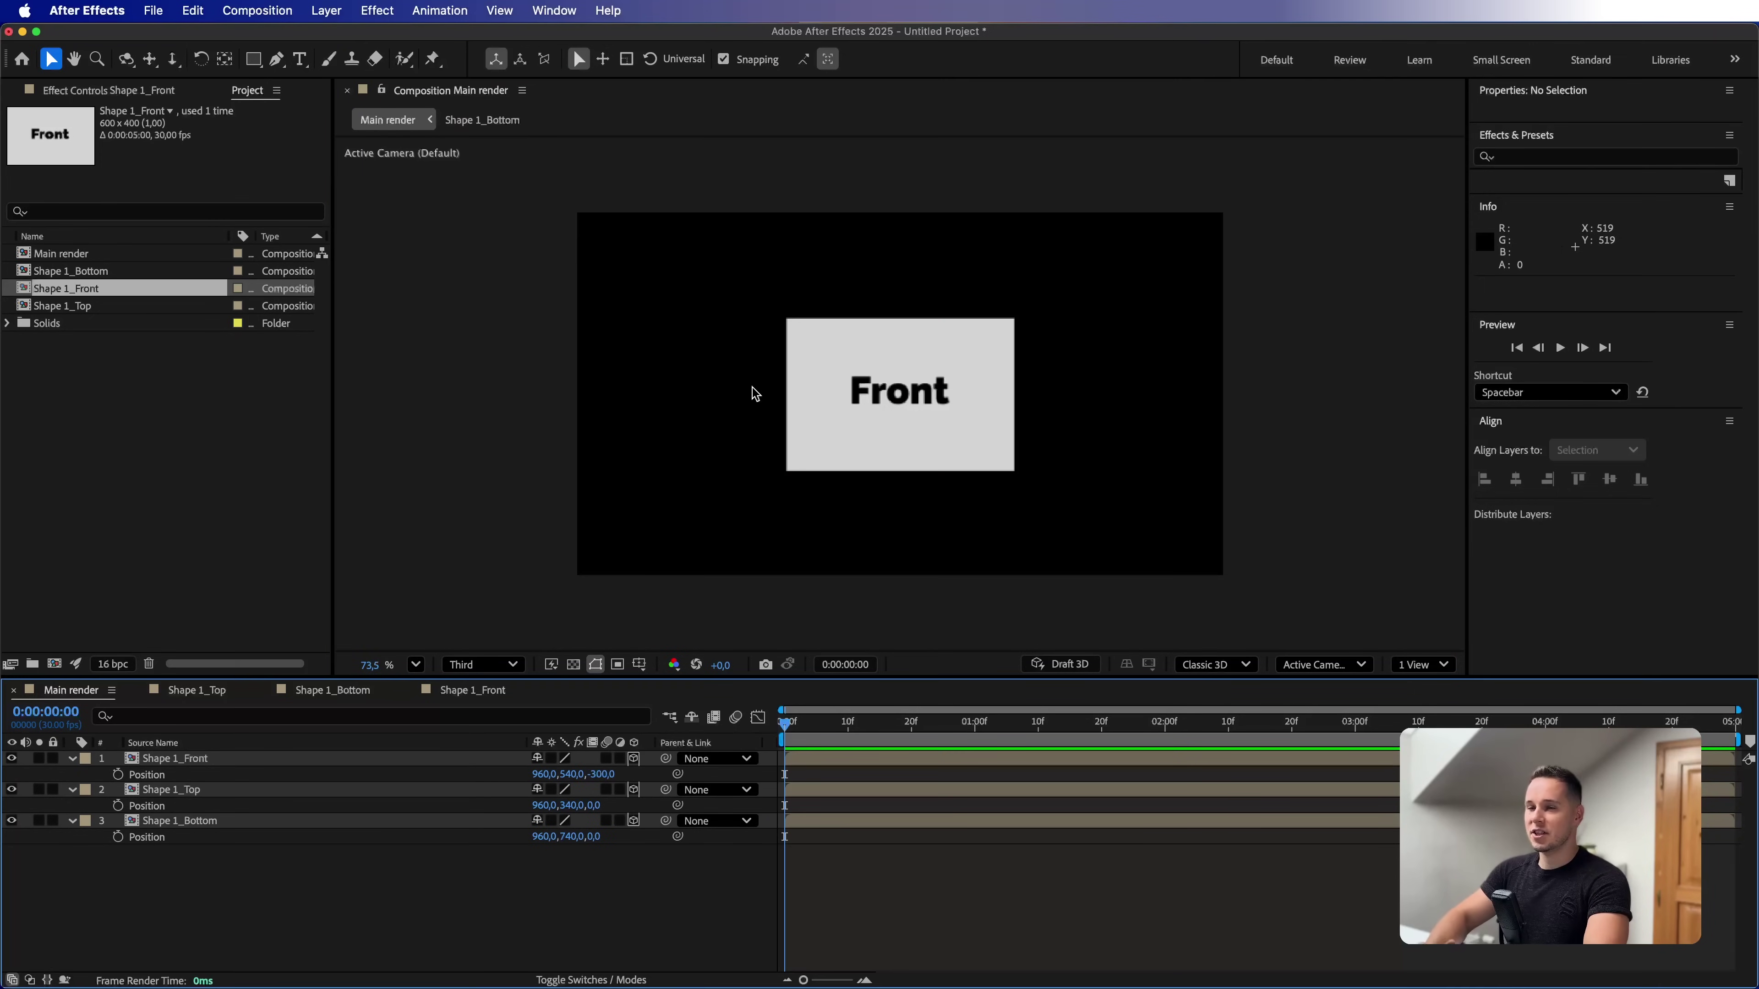
Duplicate Shape 1_Front and rename the first copy Shape 1_Right
left_click(174, 287)
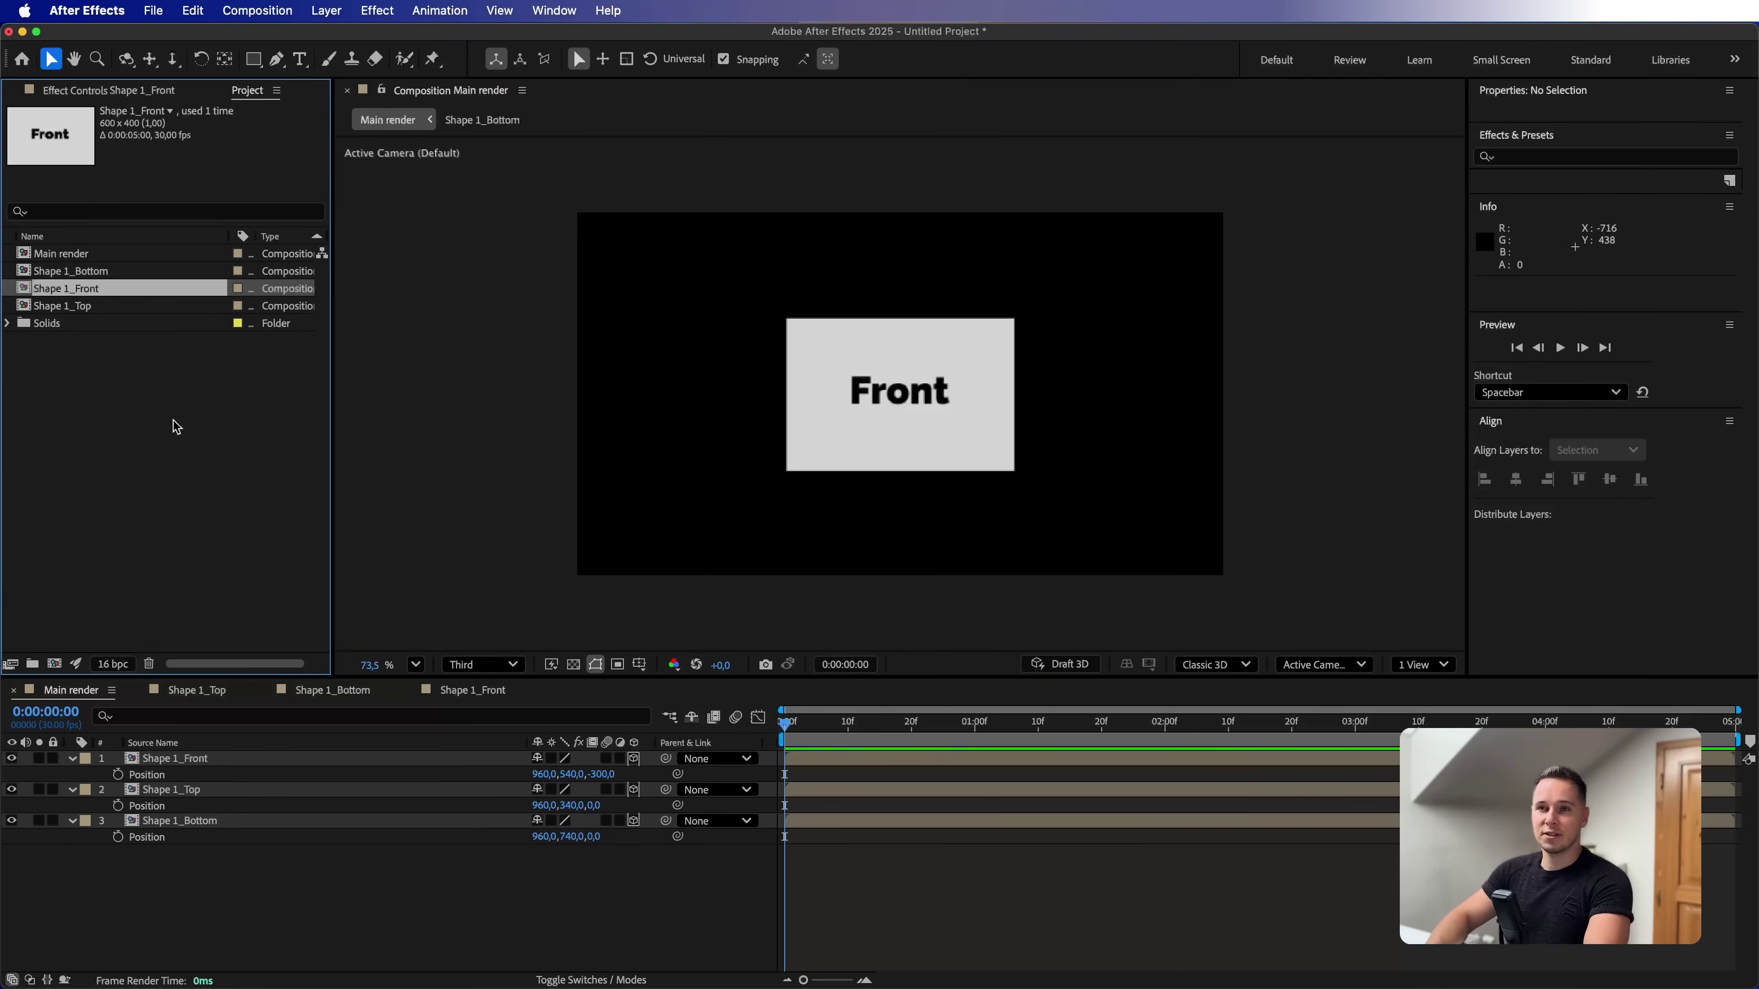
key("super+d")
key("super+d")
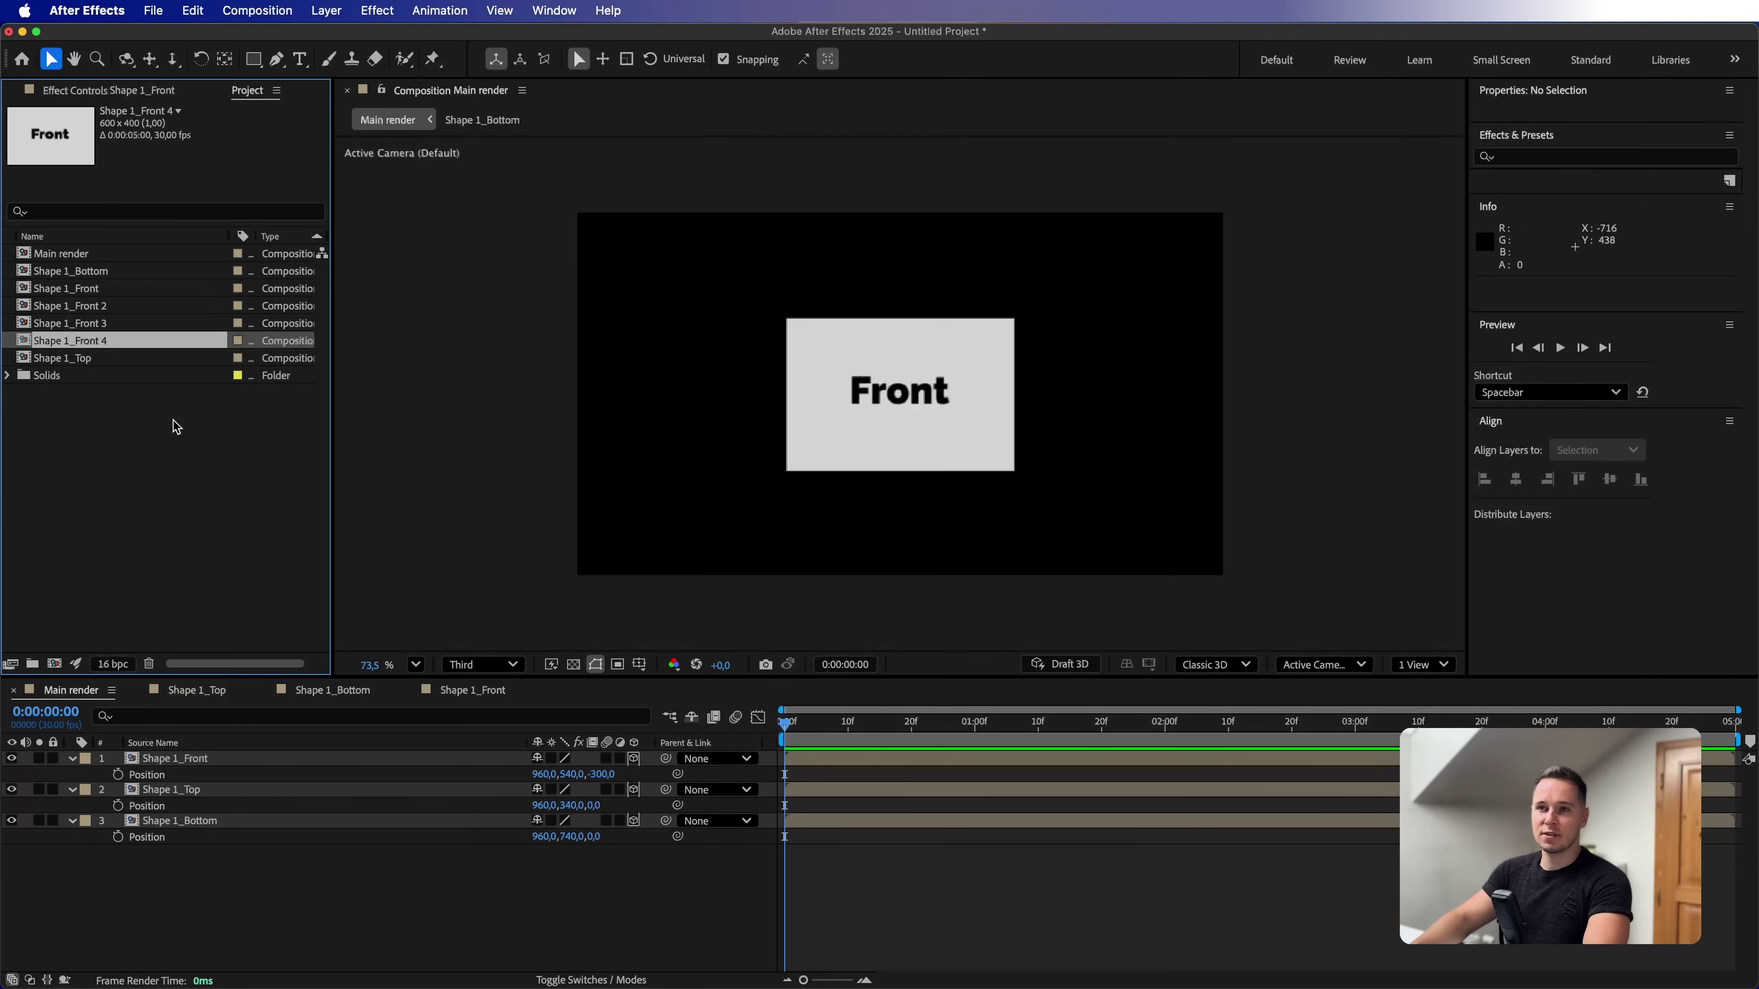
left_click(76, 306)
key("Return")
key("BackSpace")
key("BackSpace")
type("Right")
key("Return")
Rename the remaining copies Shape 1_Left and Shape 1_Back
left_click(76, 305)
key("Return")
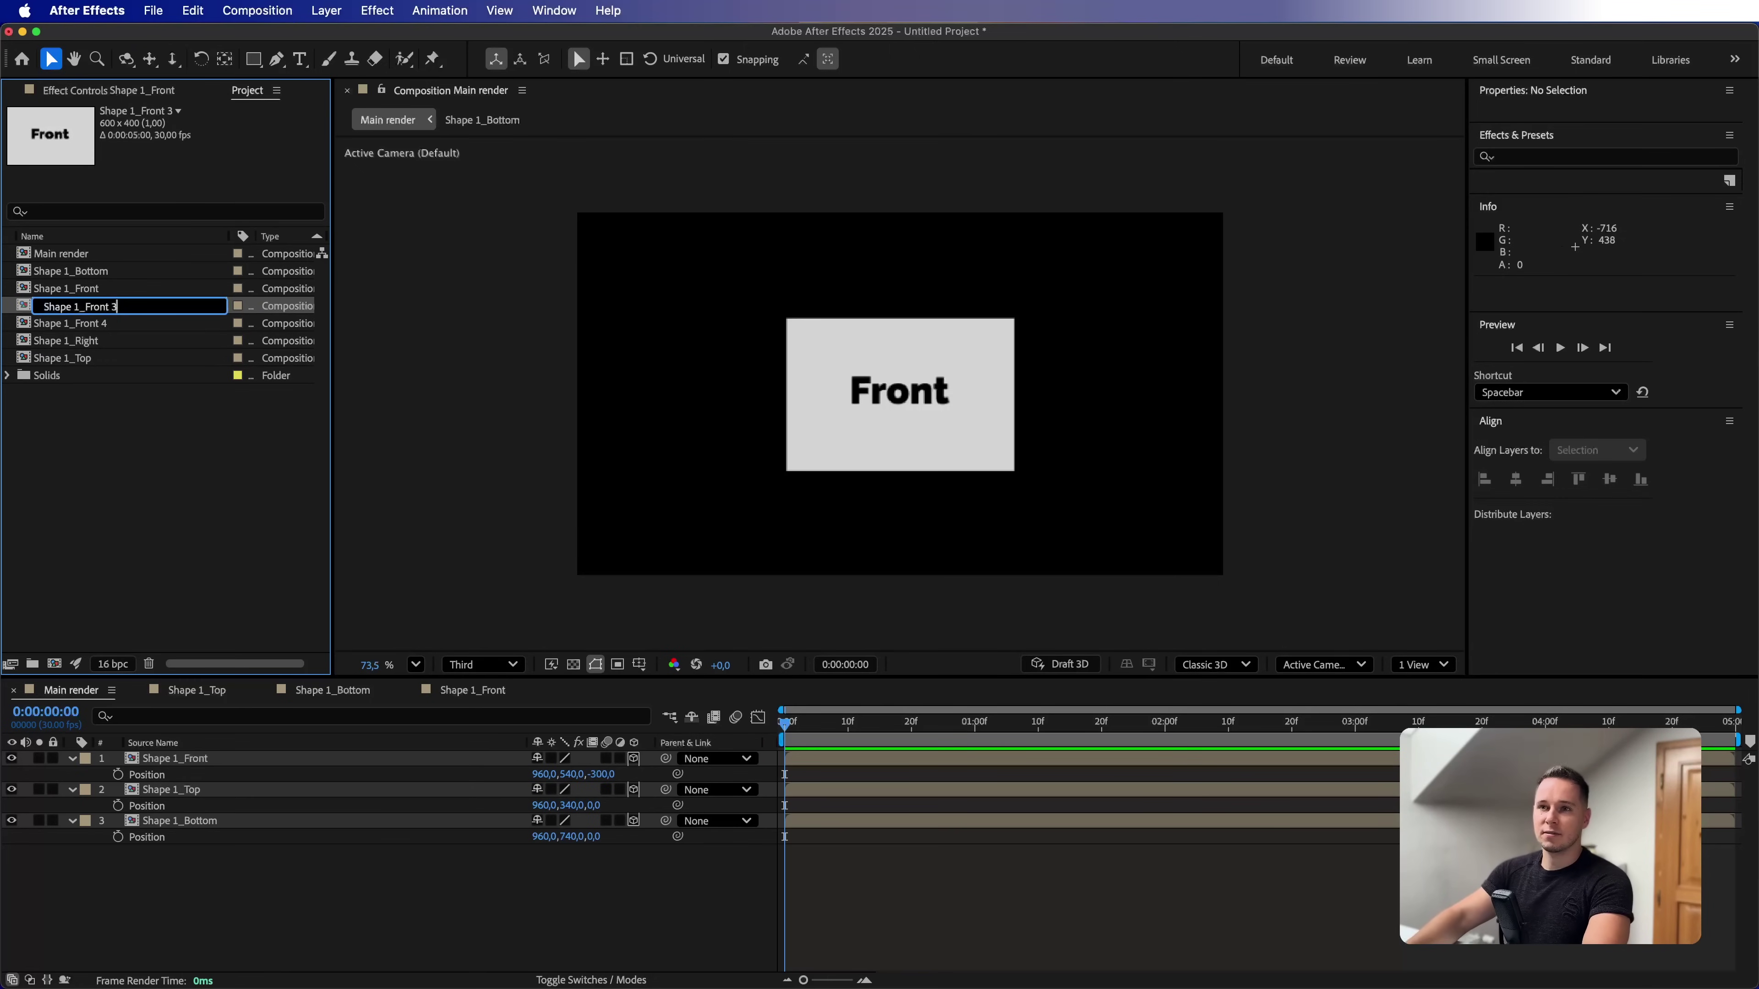
type("Left")
key("Return")
left_click(76, 305)
key("Return")
key("BackSpace")
key("BackSpace")
type("Back")
key("Return")
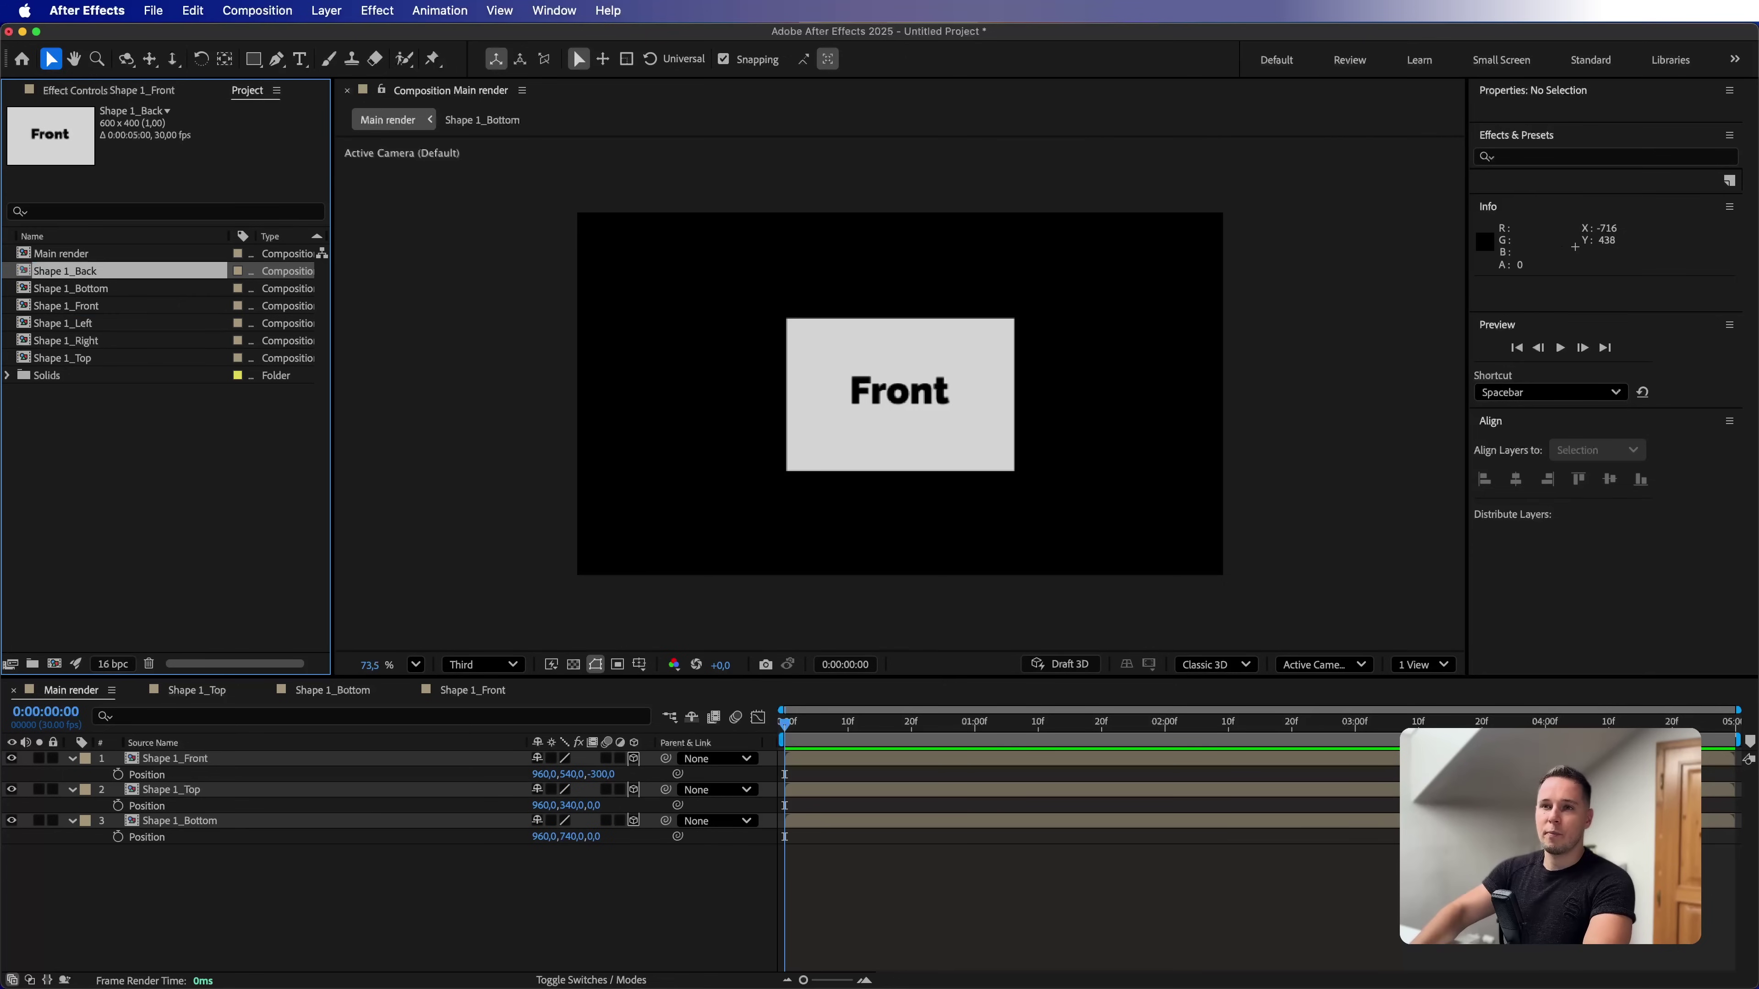
Change the label inside Shape 1_Back to read Back, then return to Main render
double_click(76, 271)
double_click(313, 757)
type("Back")
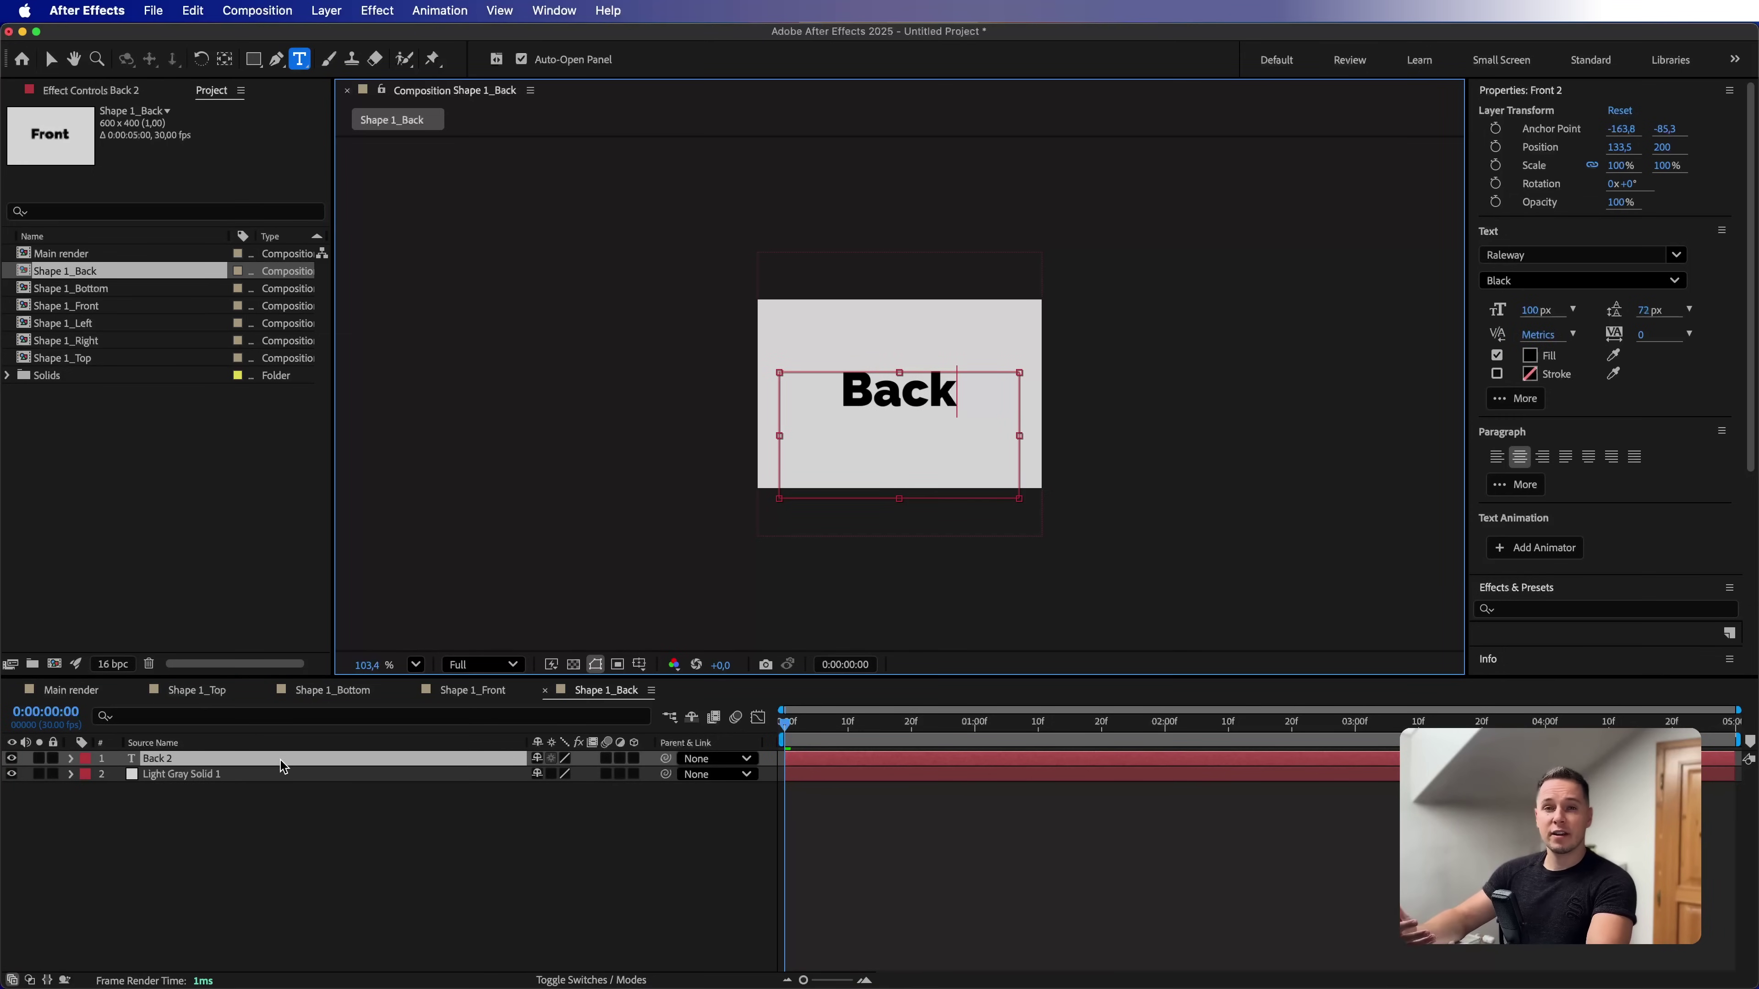
left_click(70, 690)
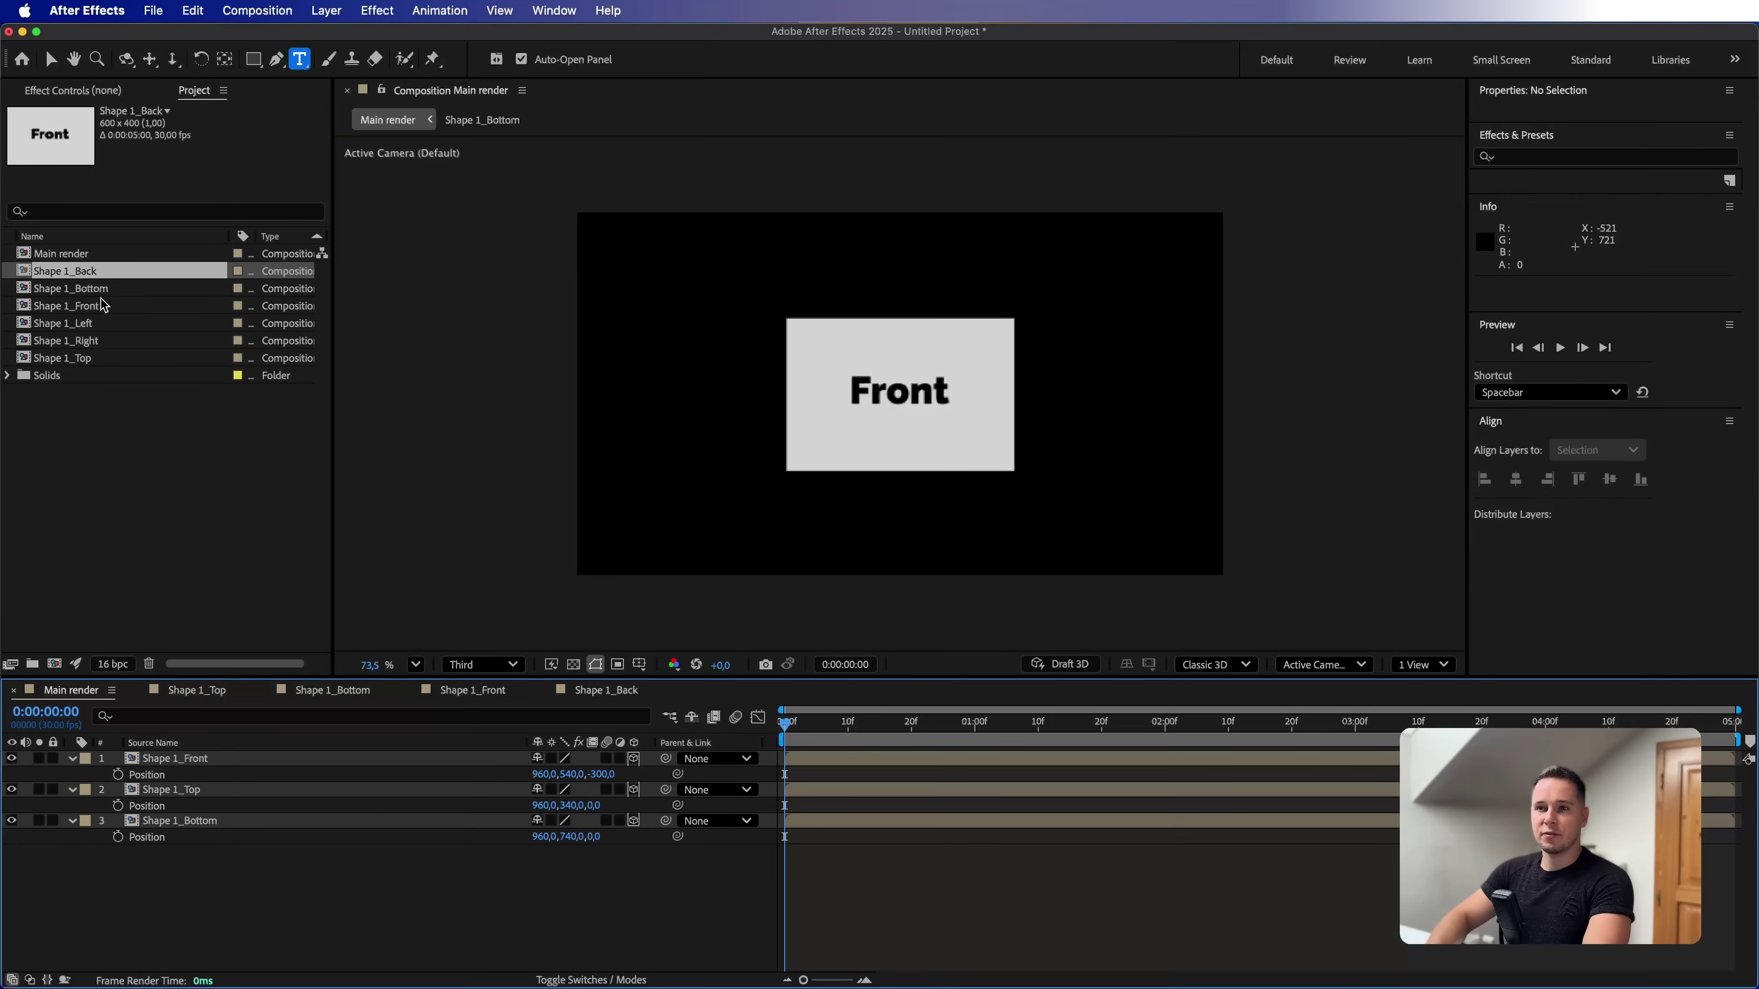
Add Shape 1_Back to the Main render composition as a 3D layer
left_click_drag(100, 270, 192, 754)
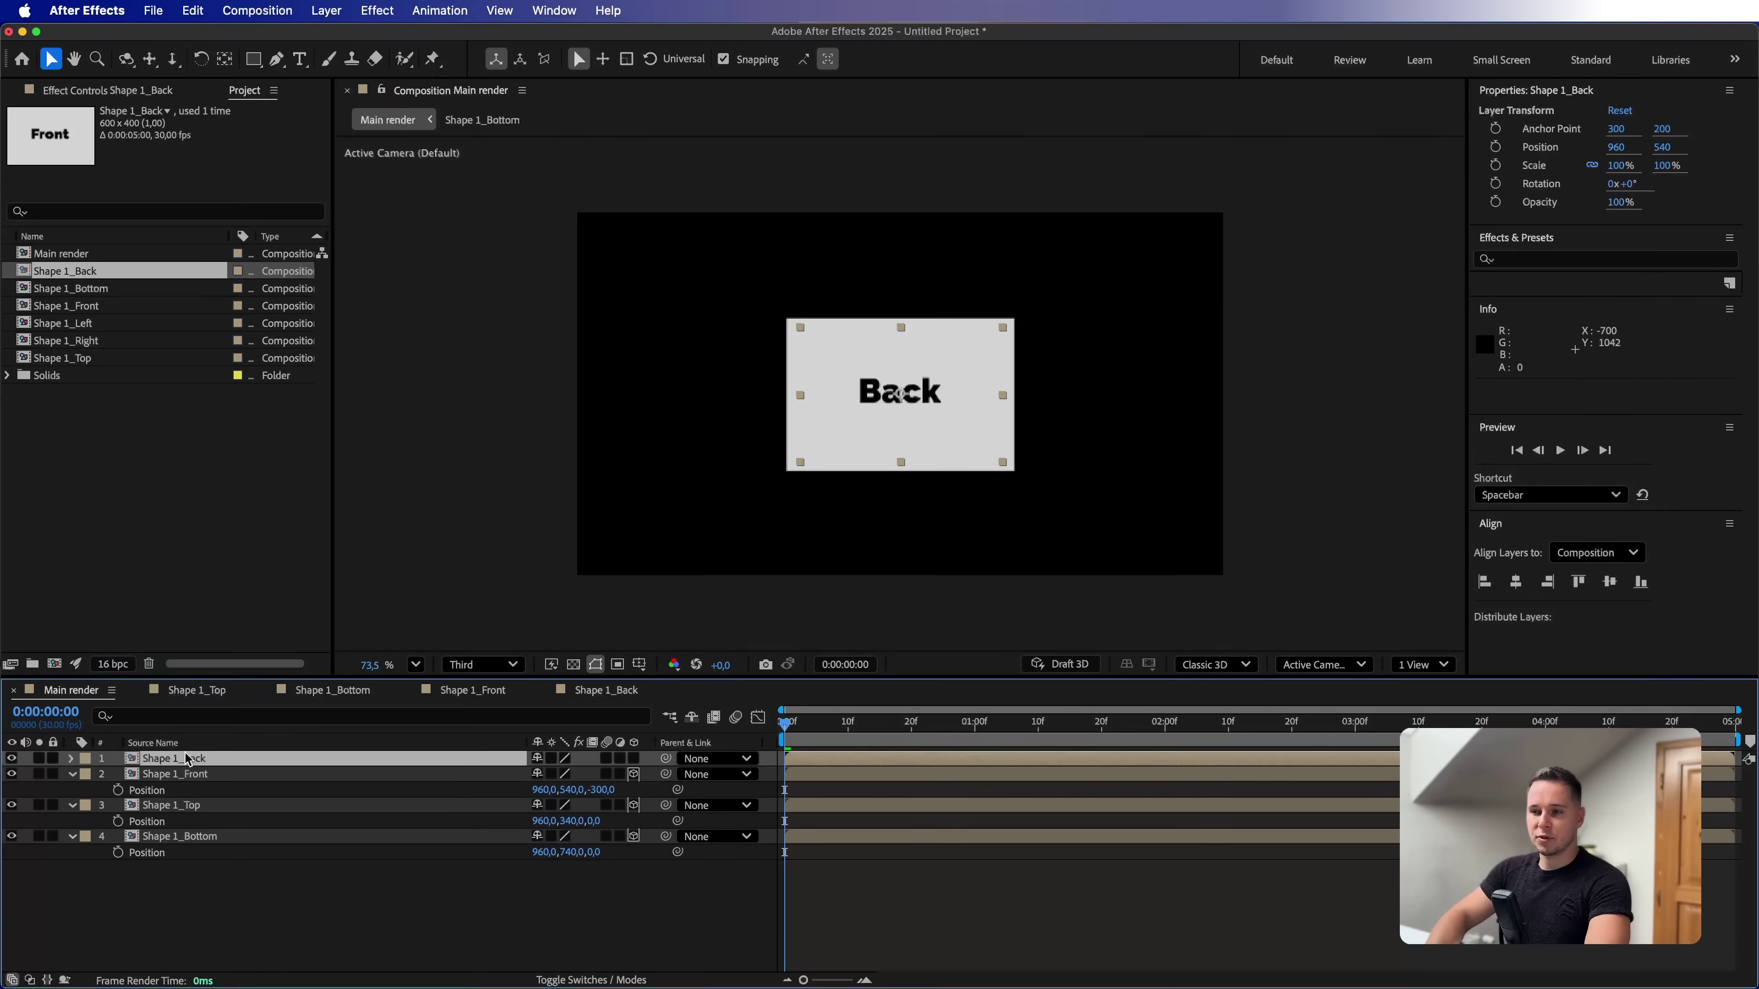
left_click(632, 758)
left_click_drag(1071, 367, 817, 430)
left_click(402, 764)
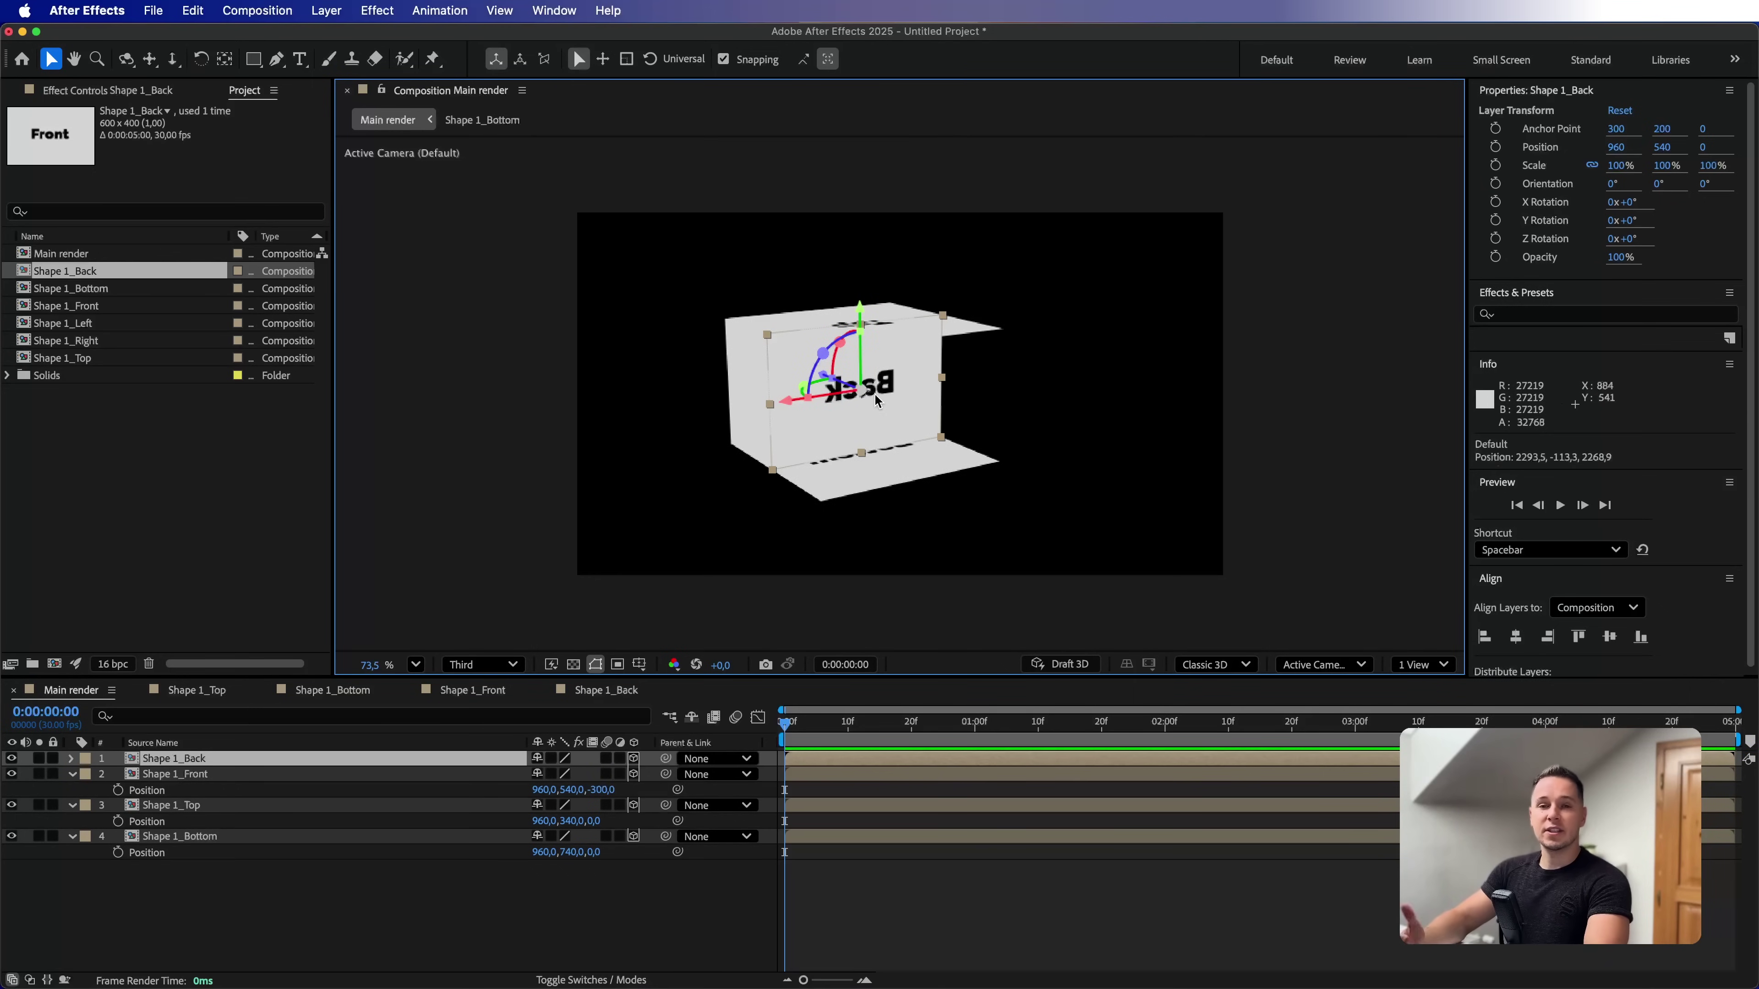
Set Shape 1_Back's Y Rotation to 180°
left_click(418, 759)
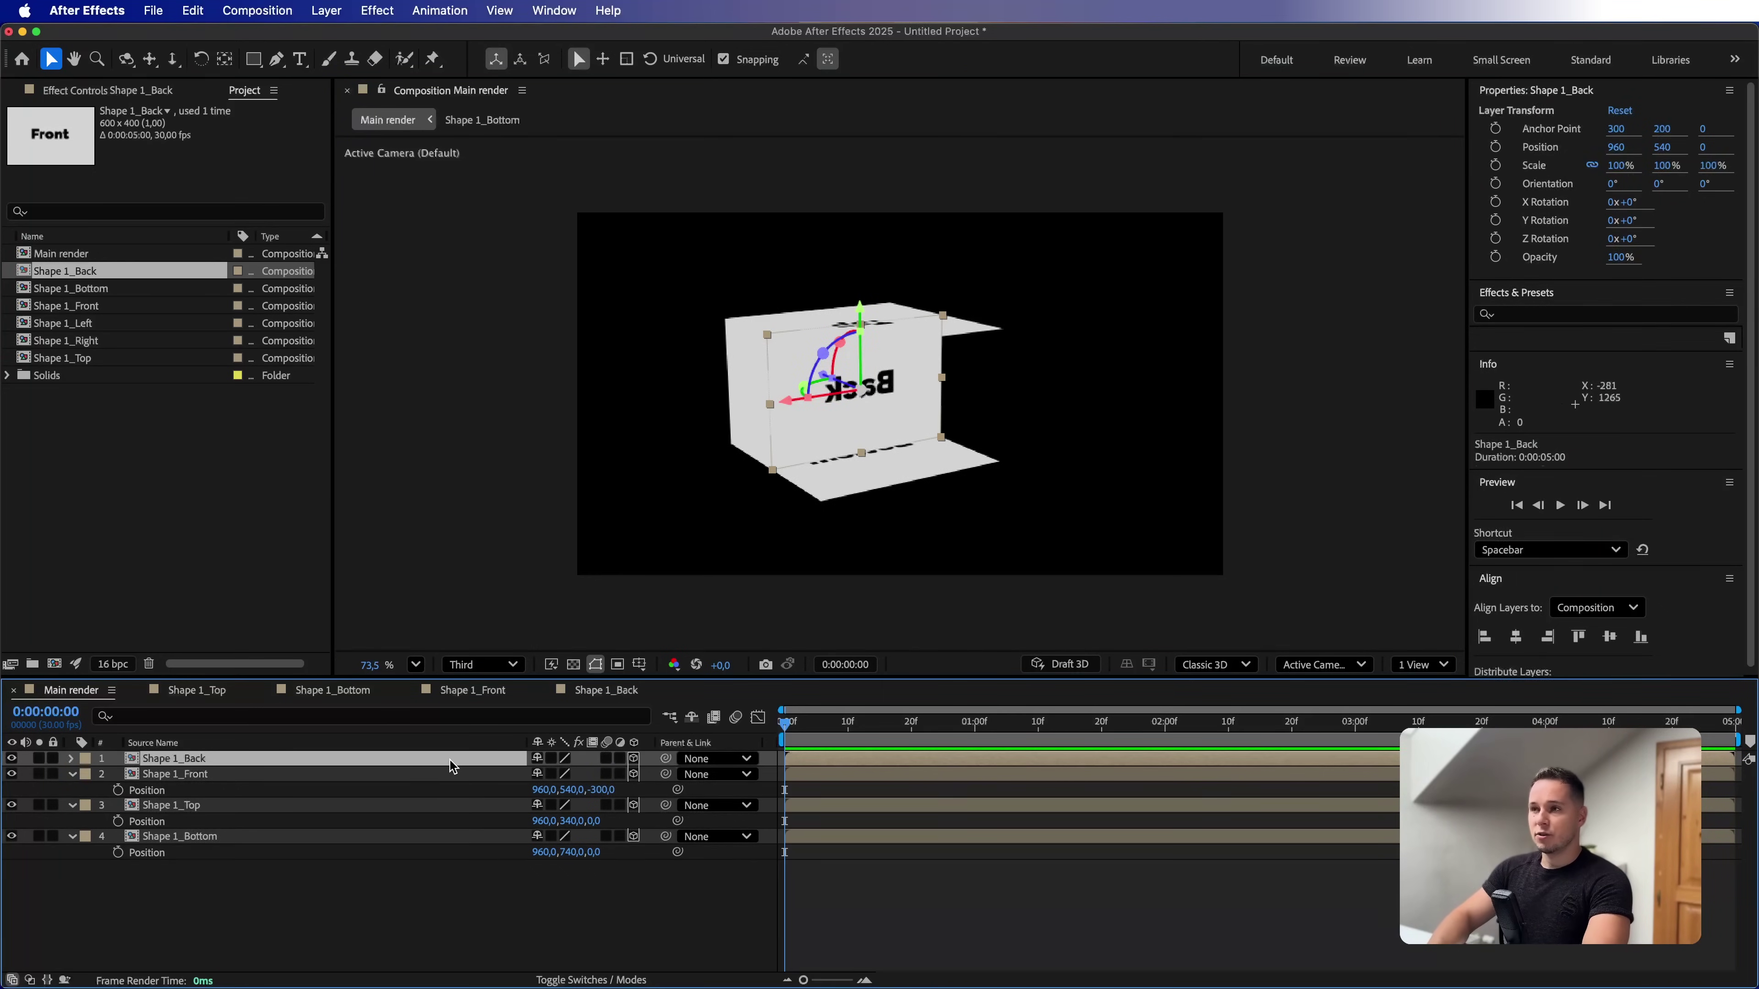
key("r")
left_click(559, 805)
type("180")
key("Return")
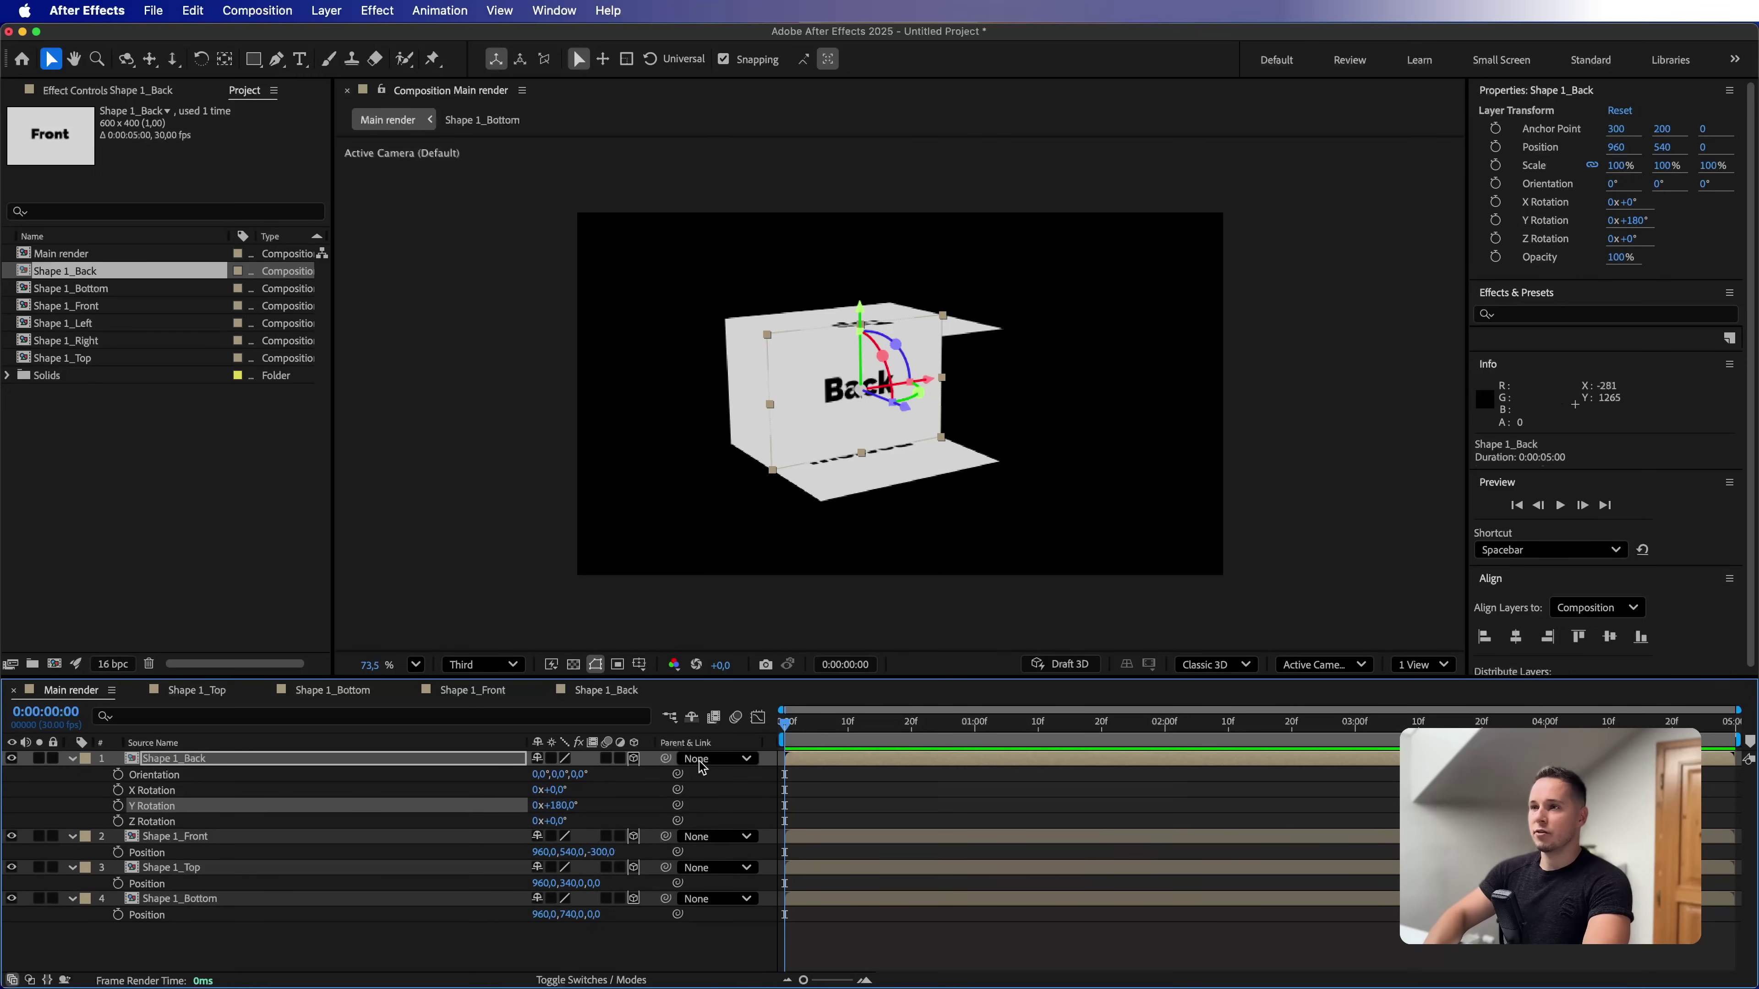
Set Shape 1_Back's Position Z to 300 and reset to the default camera view
left_click(471, 765)
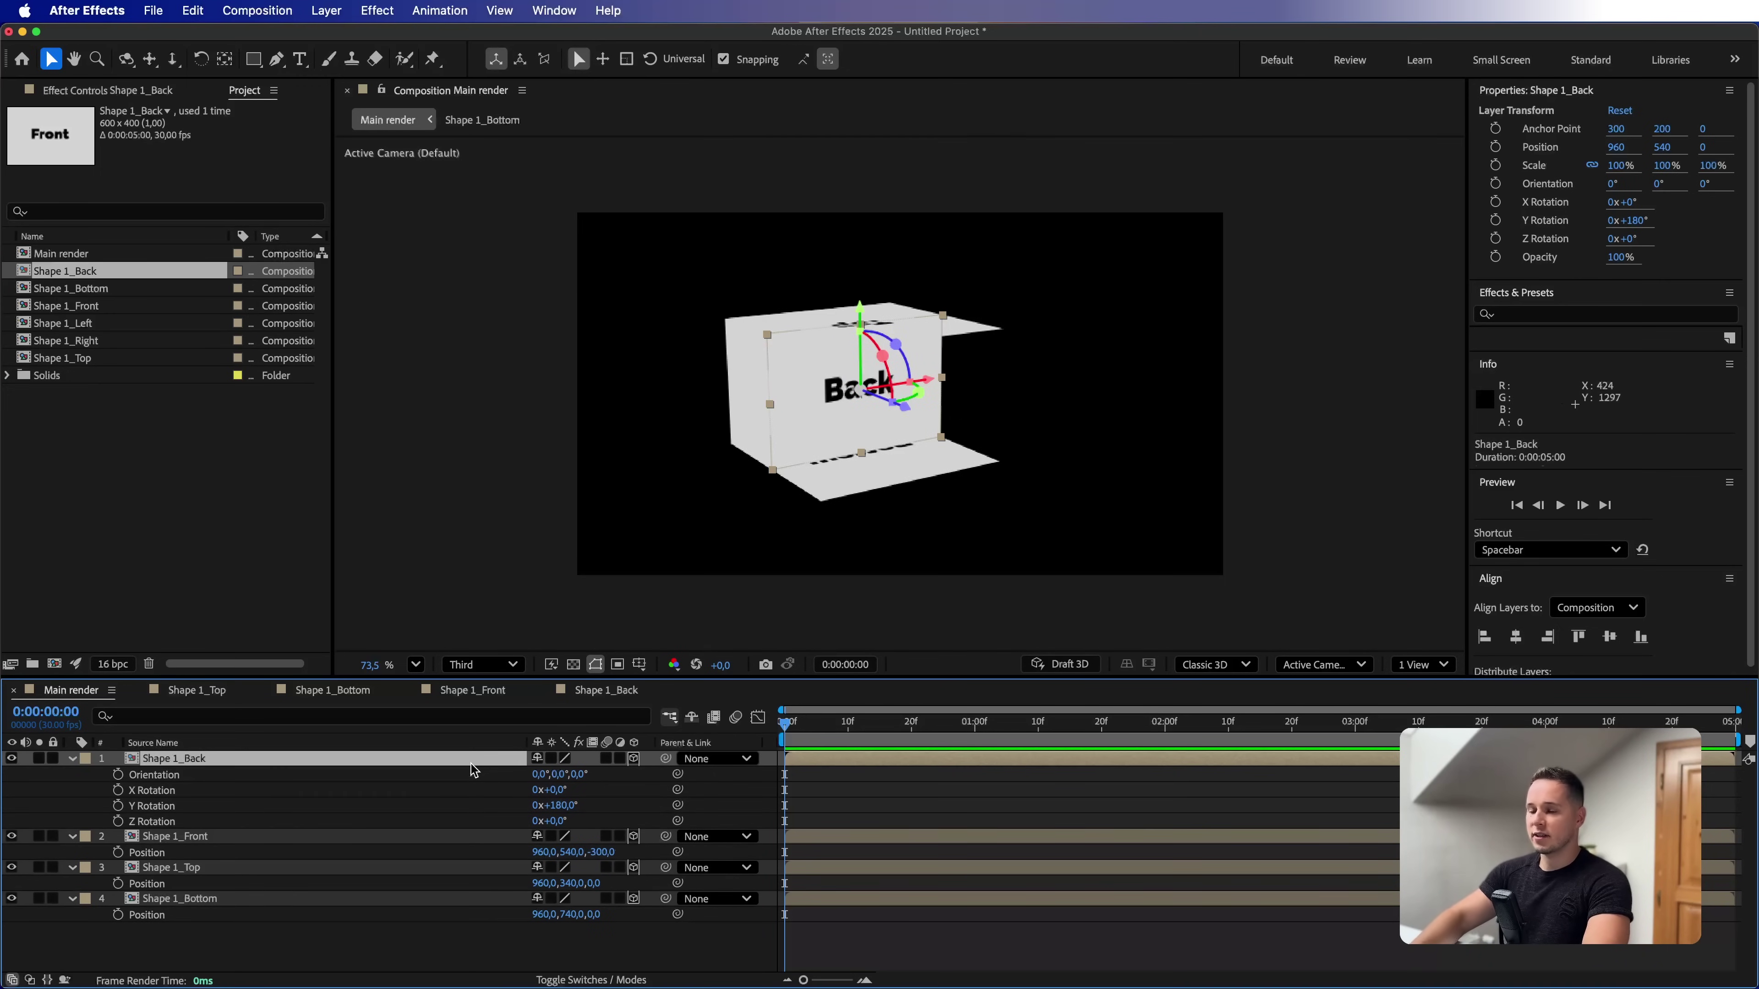
key("p")
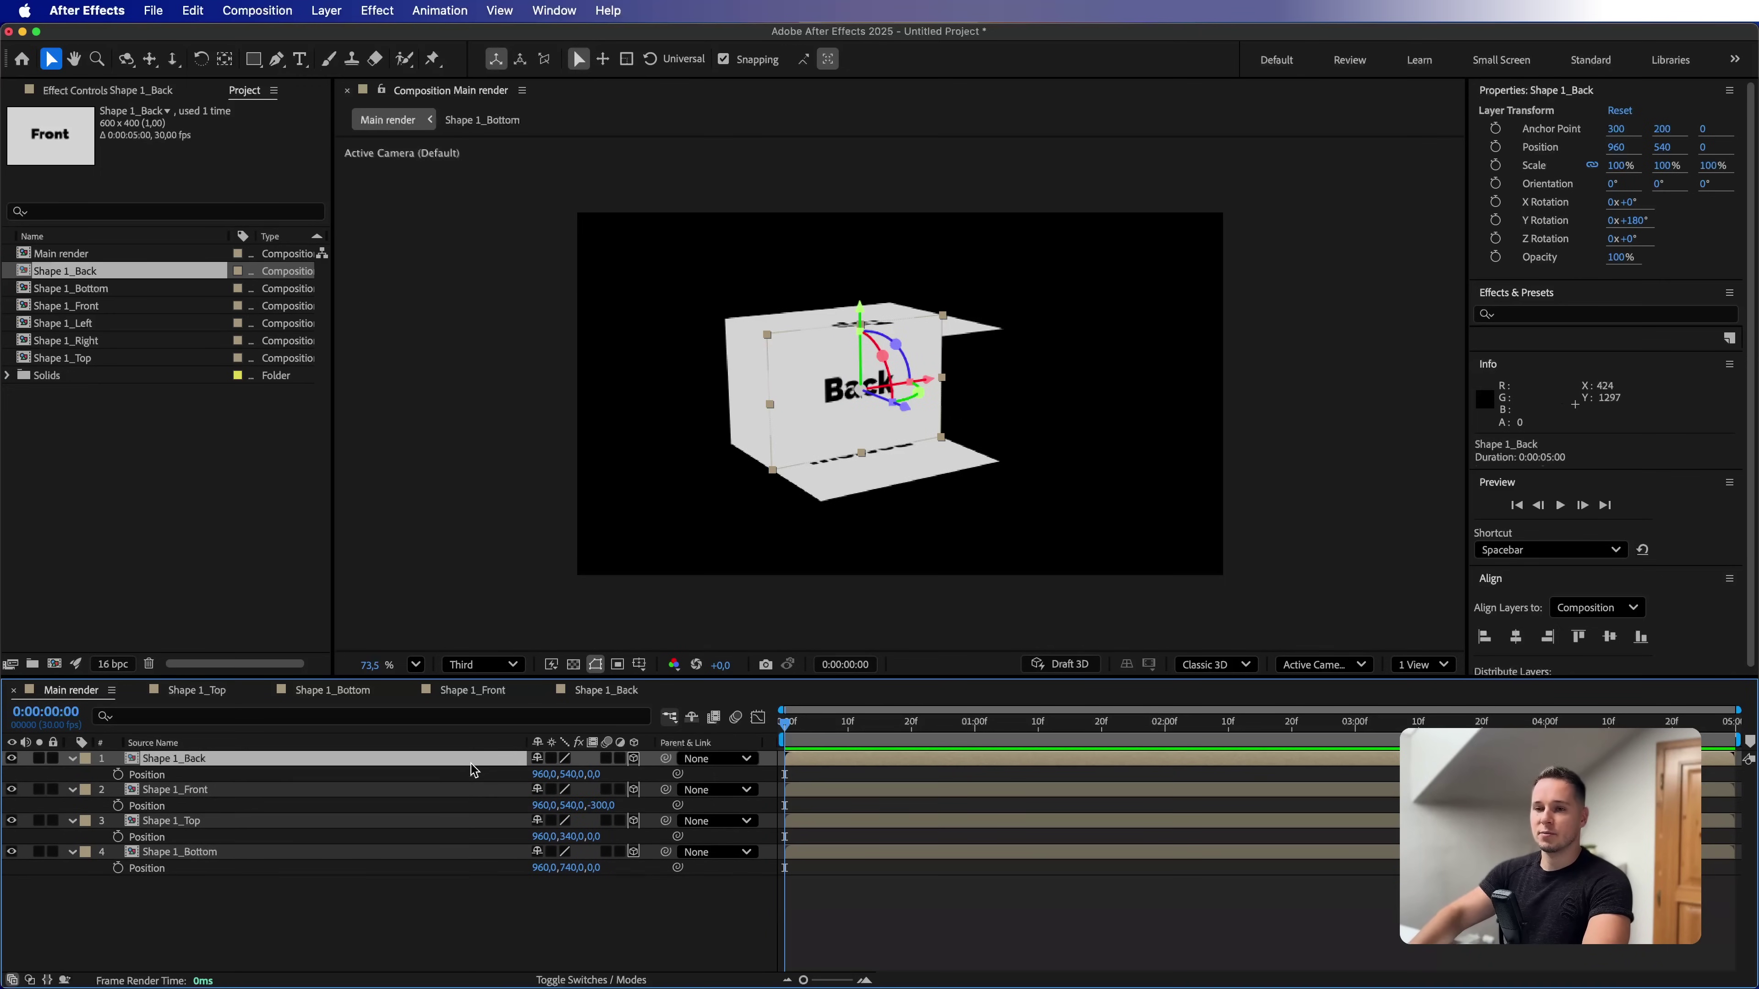
left_click_drag(594, 776, 619, 773)
left_click(602, 774)
type("300")
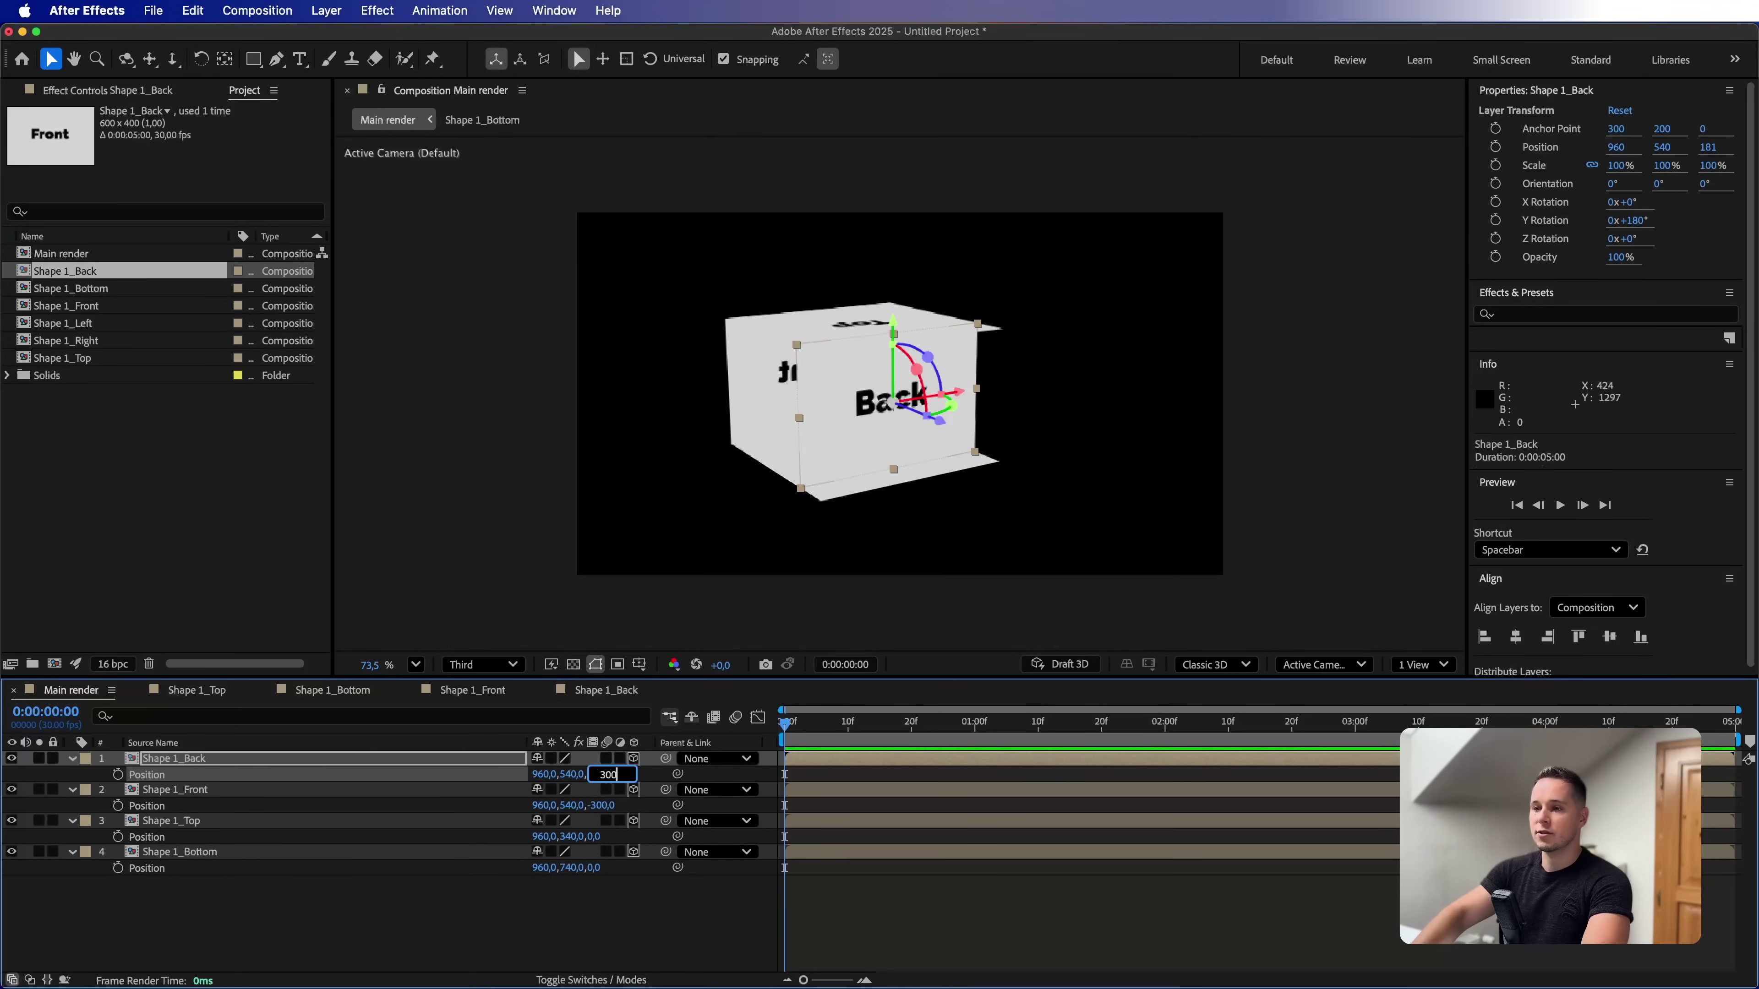
key("Return")
left_click_drag(963, 485, 1210, 463)
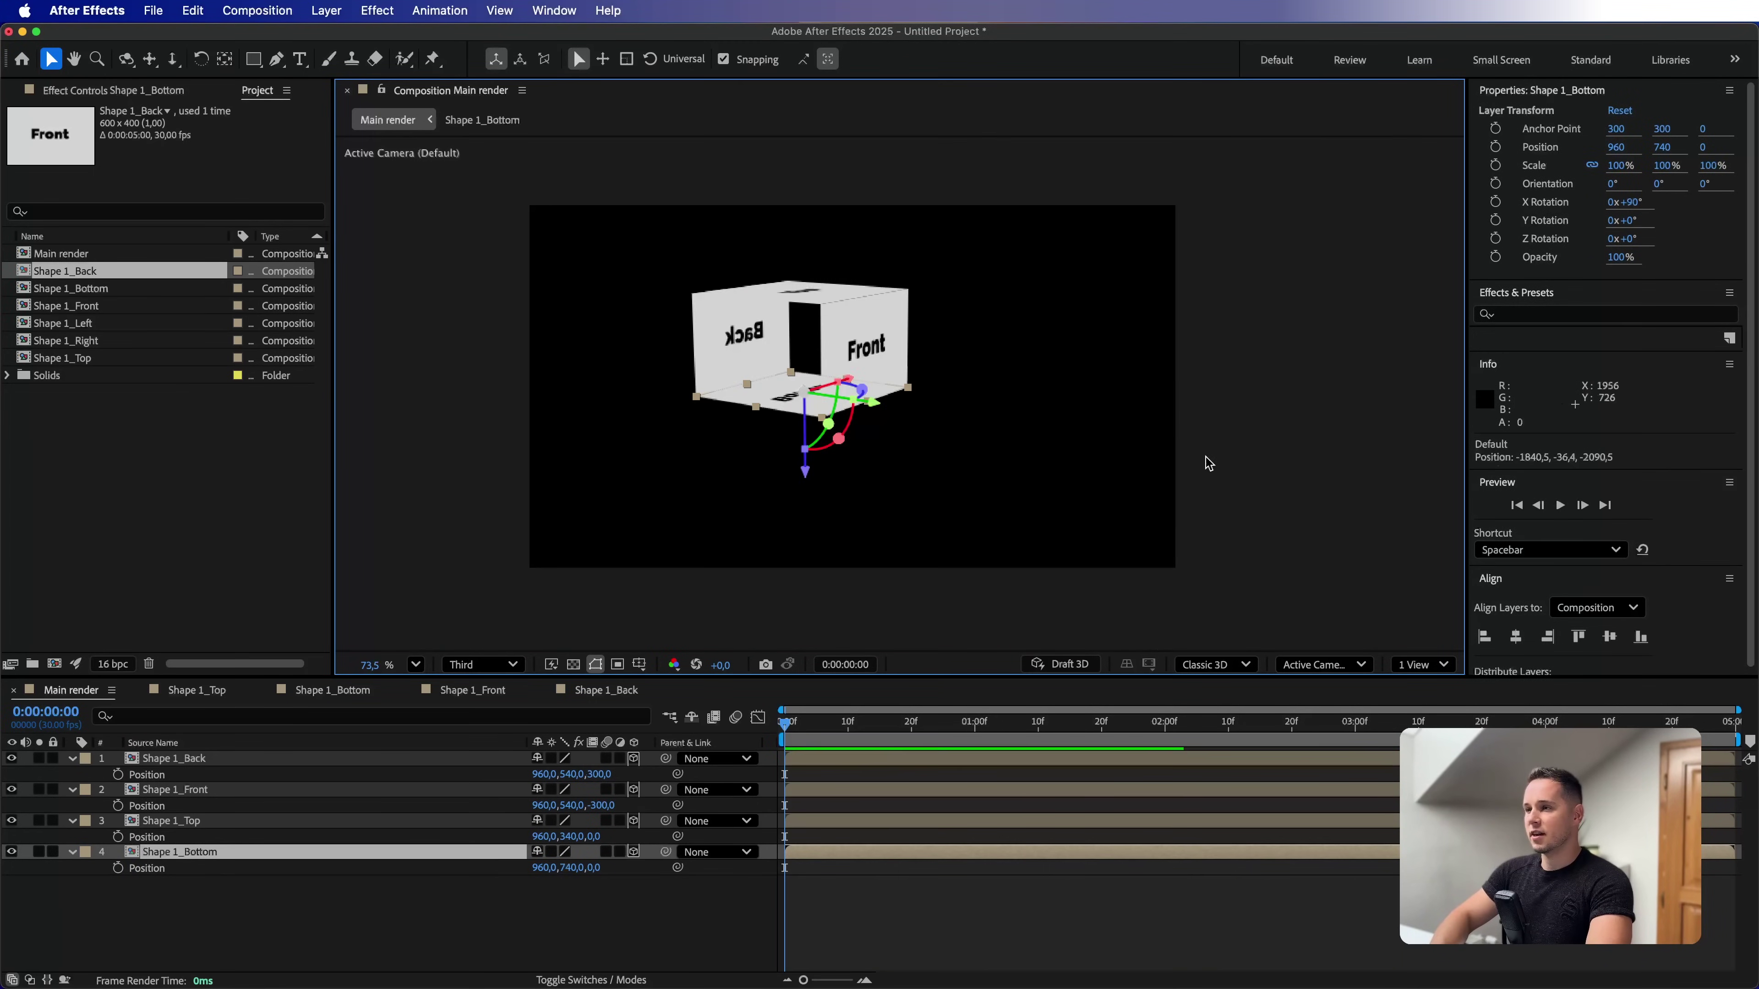
left_click(1315, 665)
left_click(1315, 926)
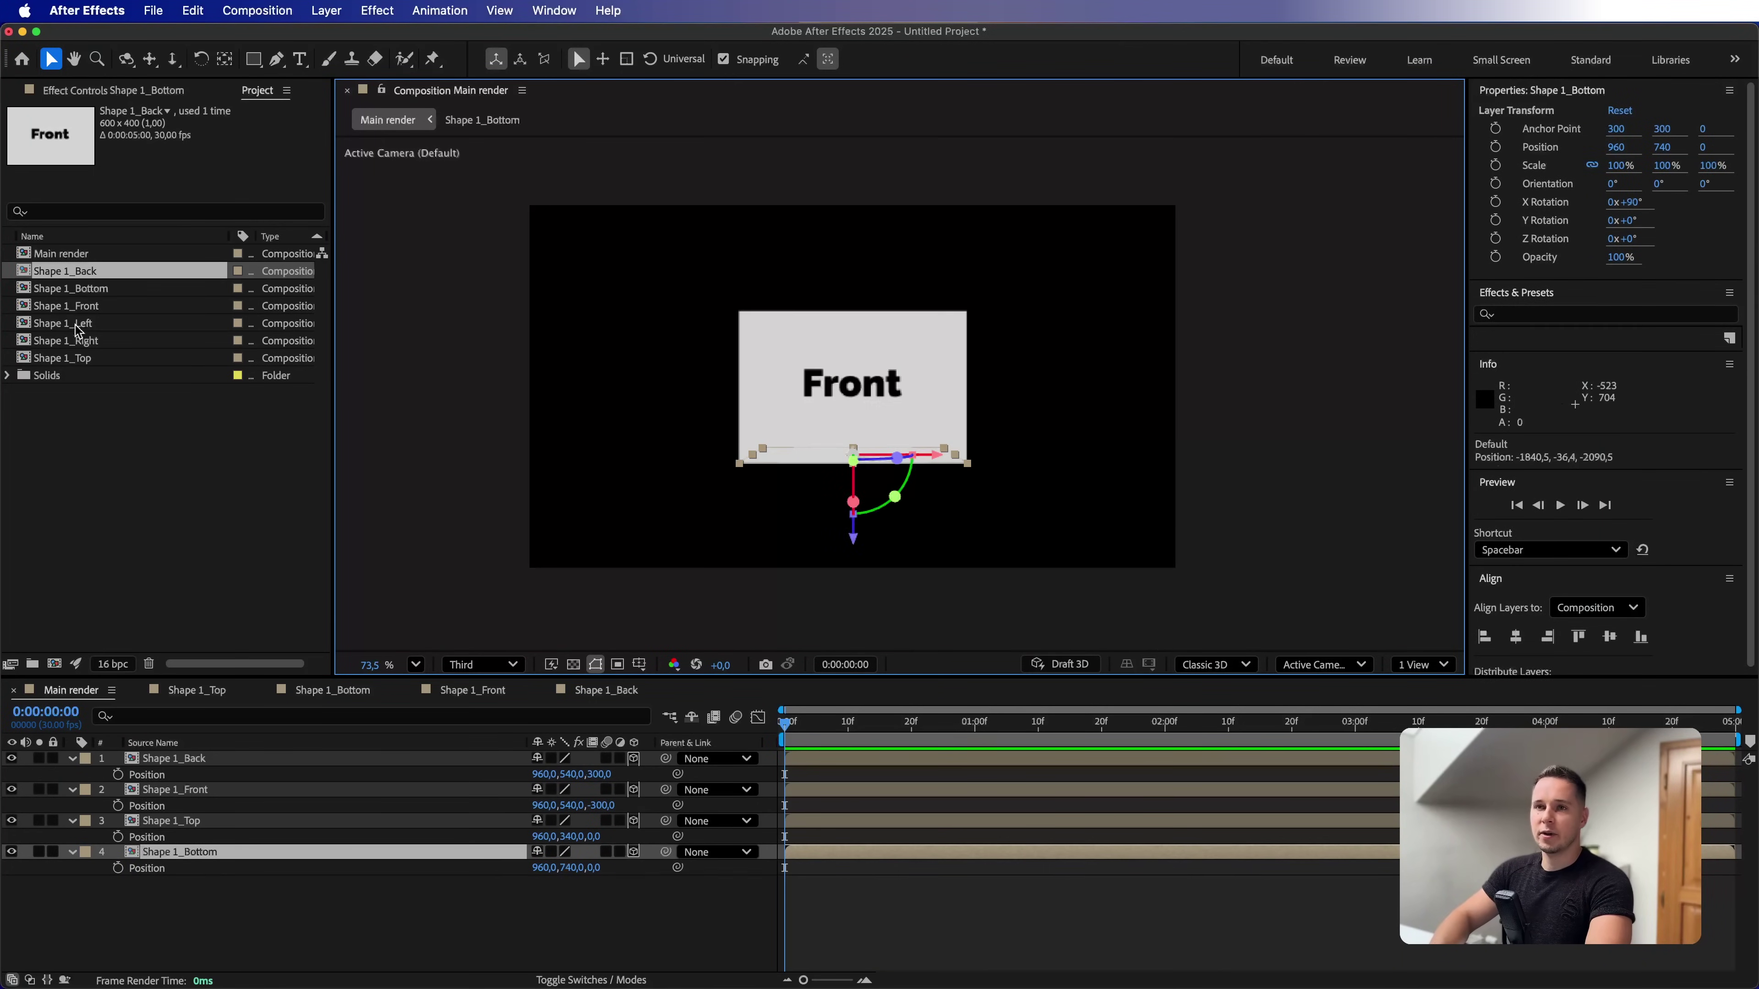
Change the label text in Shape 1_Left to 'Left'
left_click(290, 466)
double_click(43, 323)
double_click(856, 384)
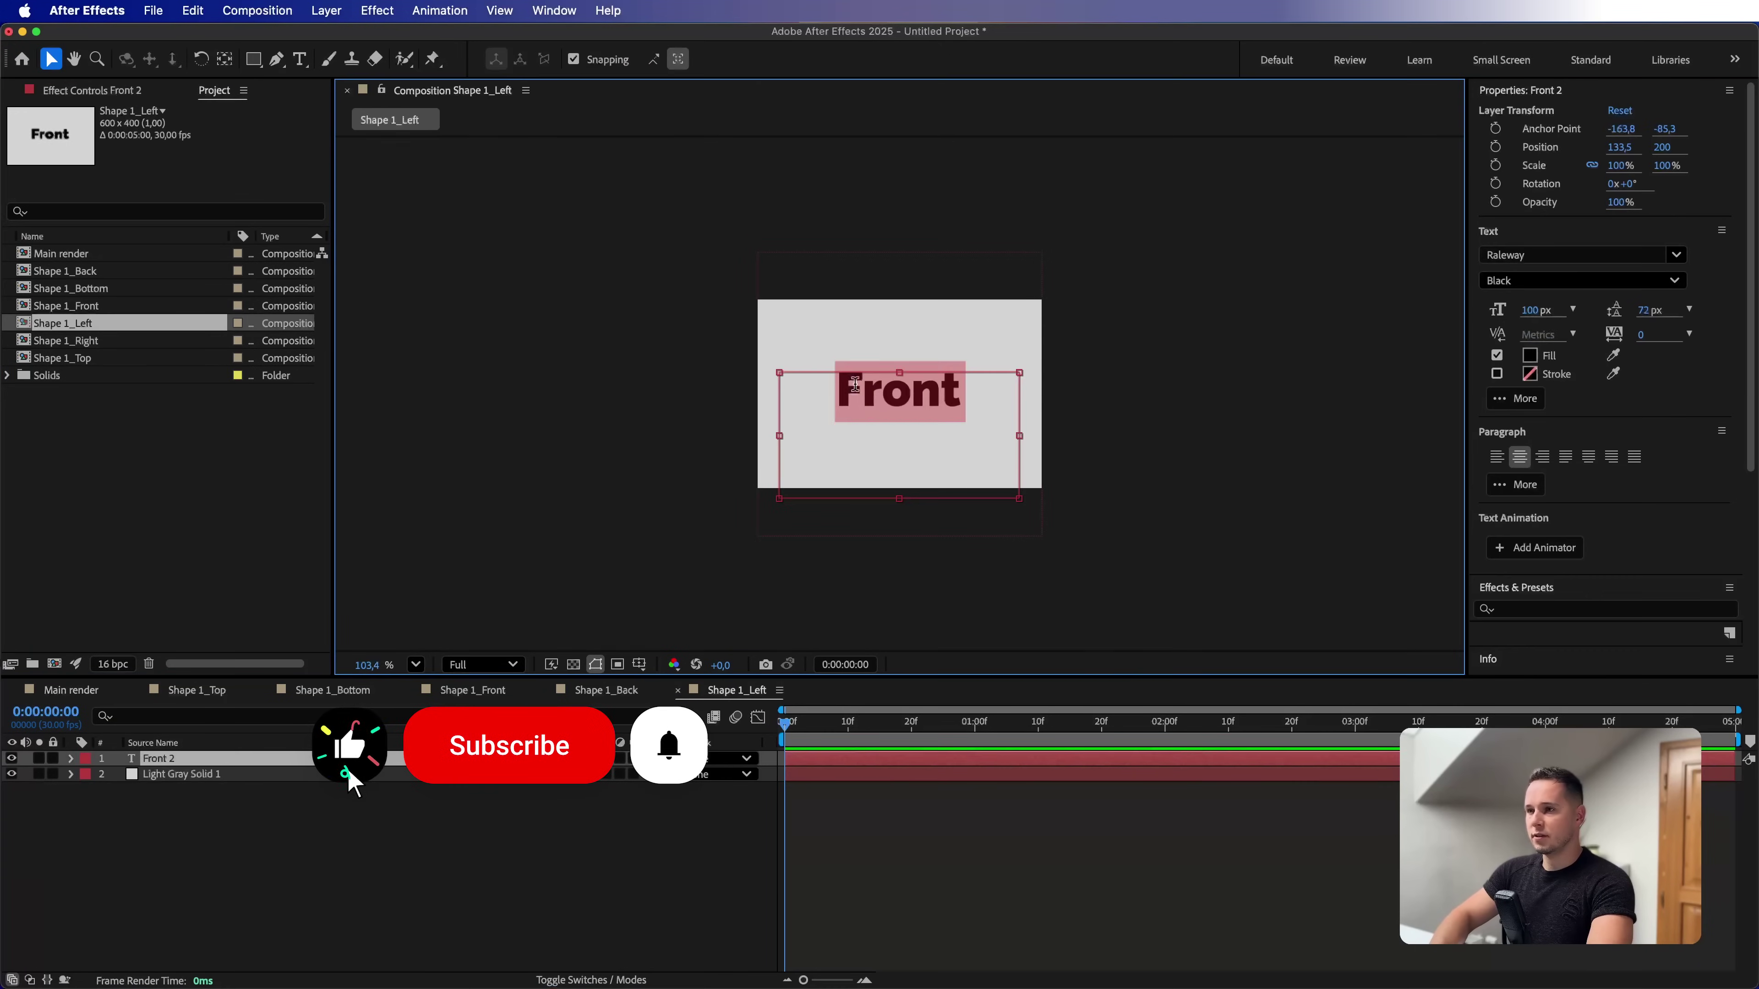
type("LKe")
key("BackSpace")
key("BackSpace")
type("eft")
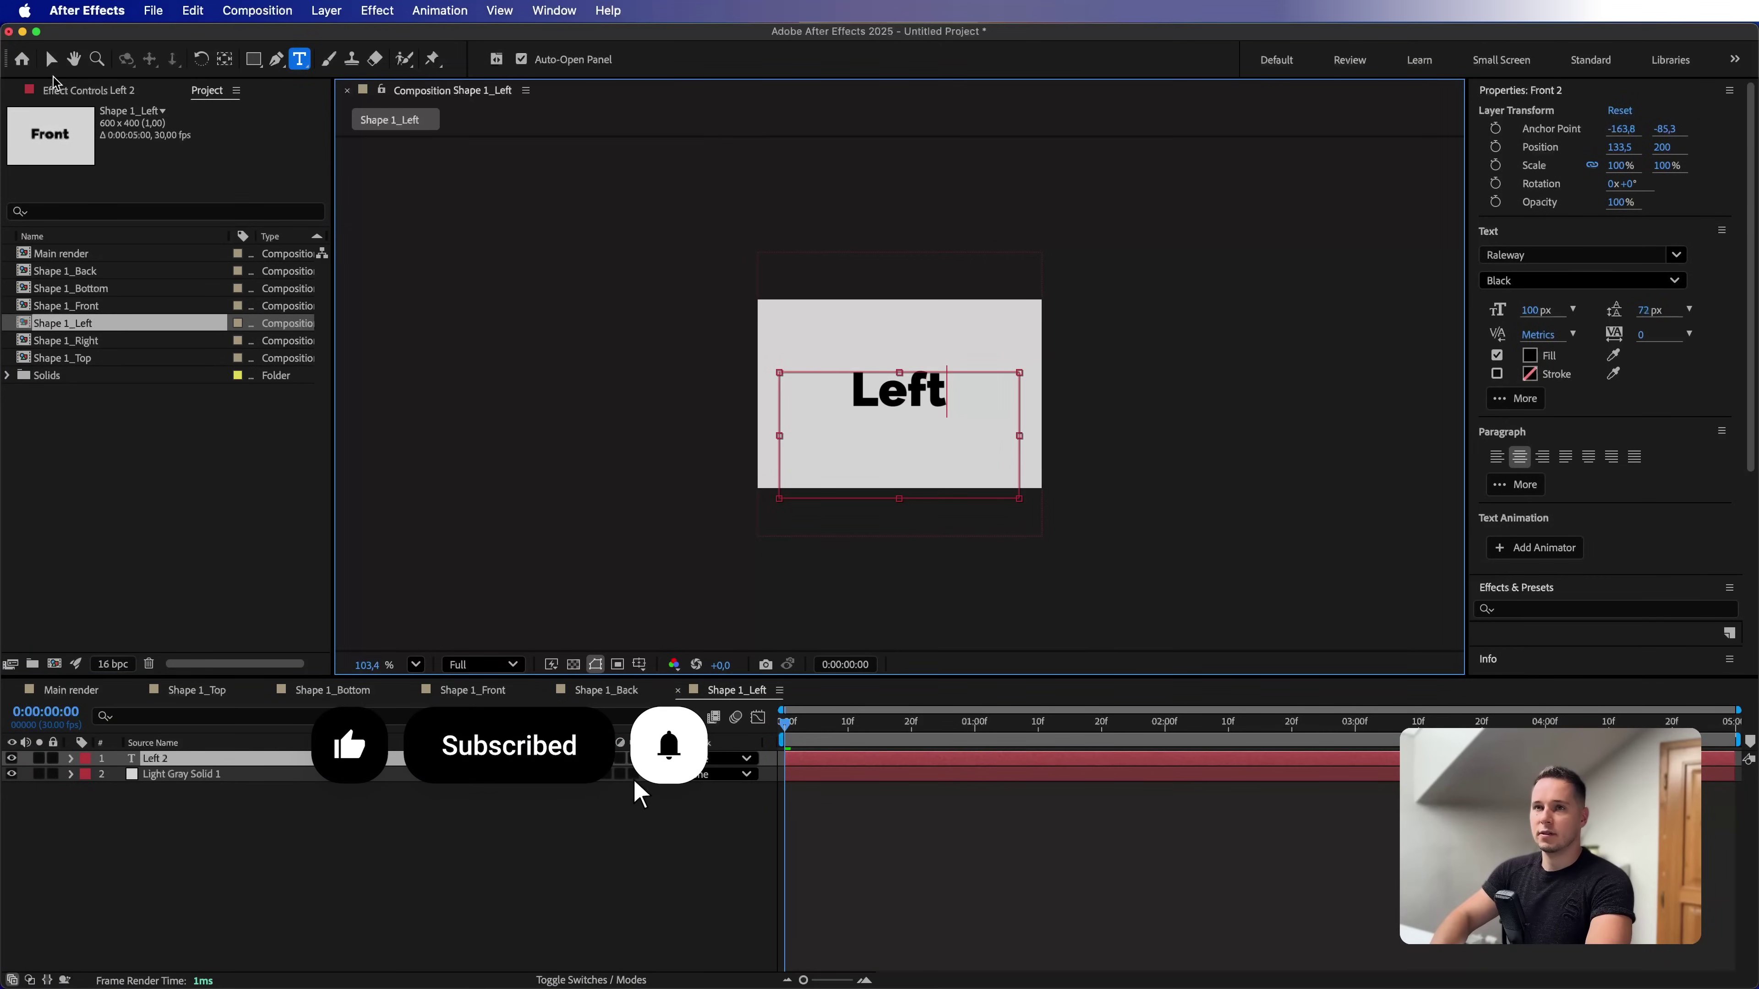
key("Escape")
key("v")
Change the label text in Shape 1_Right to 'Right'
double_click(66, 341)
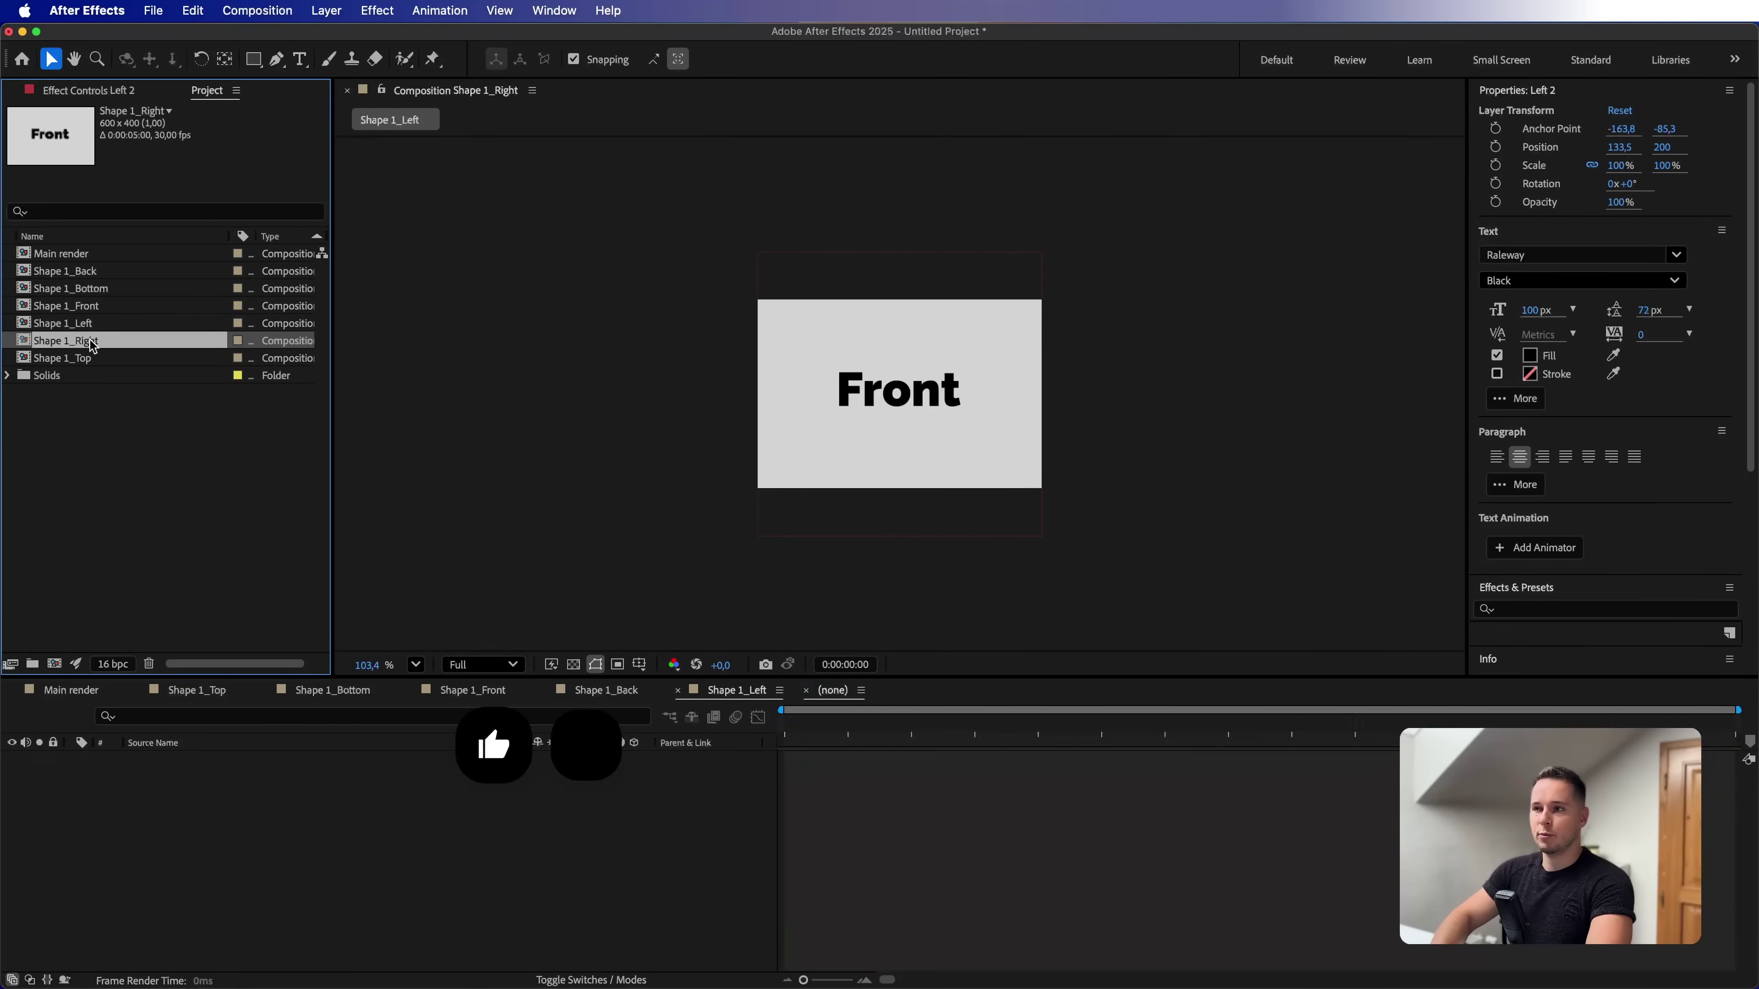
double_click(859, 388)
type("Right")
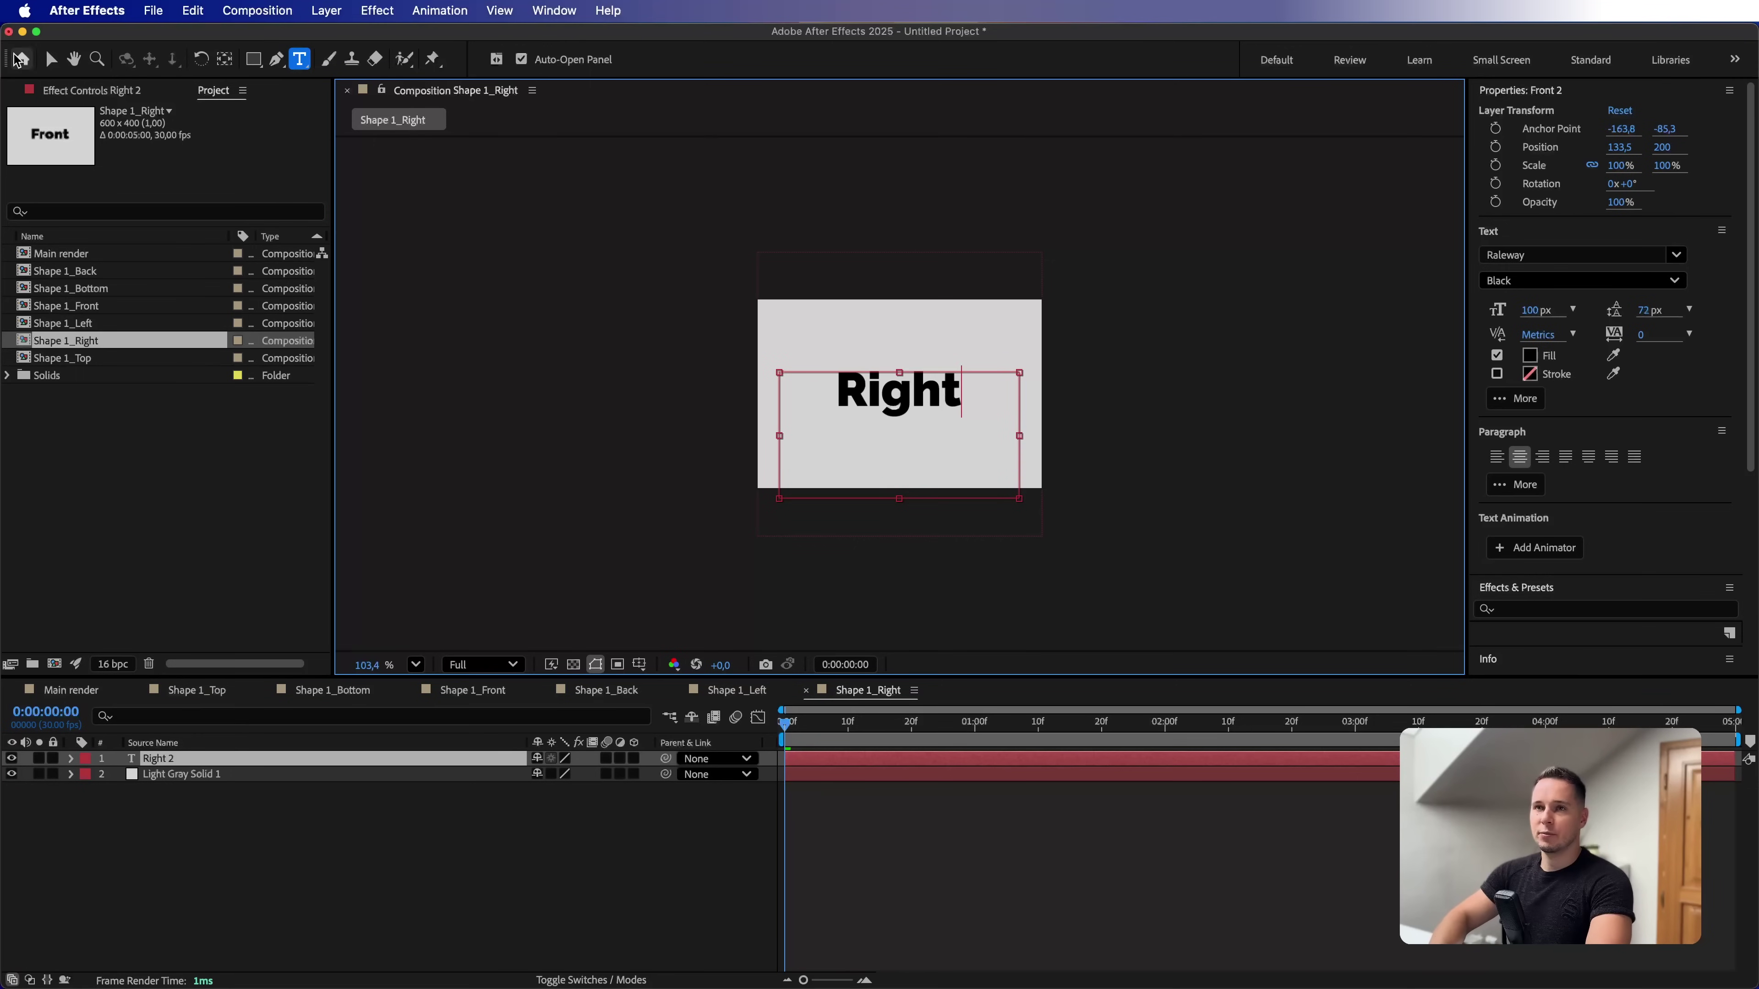
key("Escape")
key("v")
Place Shape 1_Left and Shape 1_Right into Main render as 3D layers
left_click(70, 690)
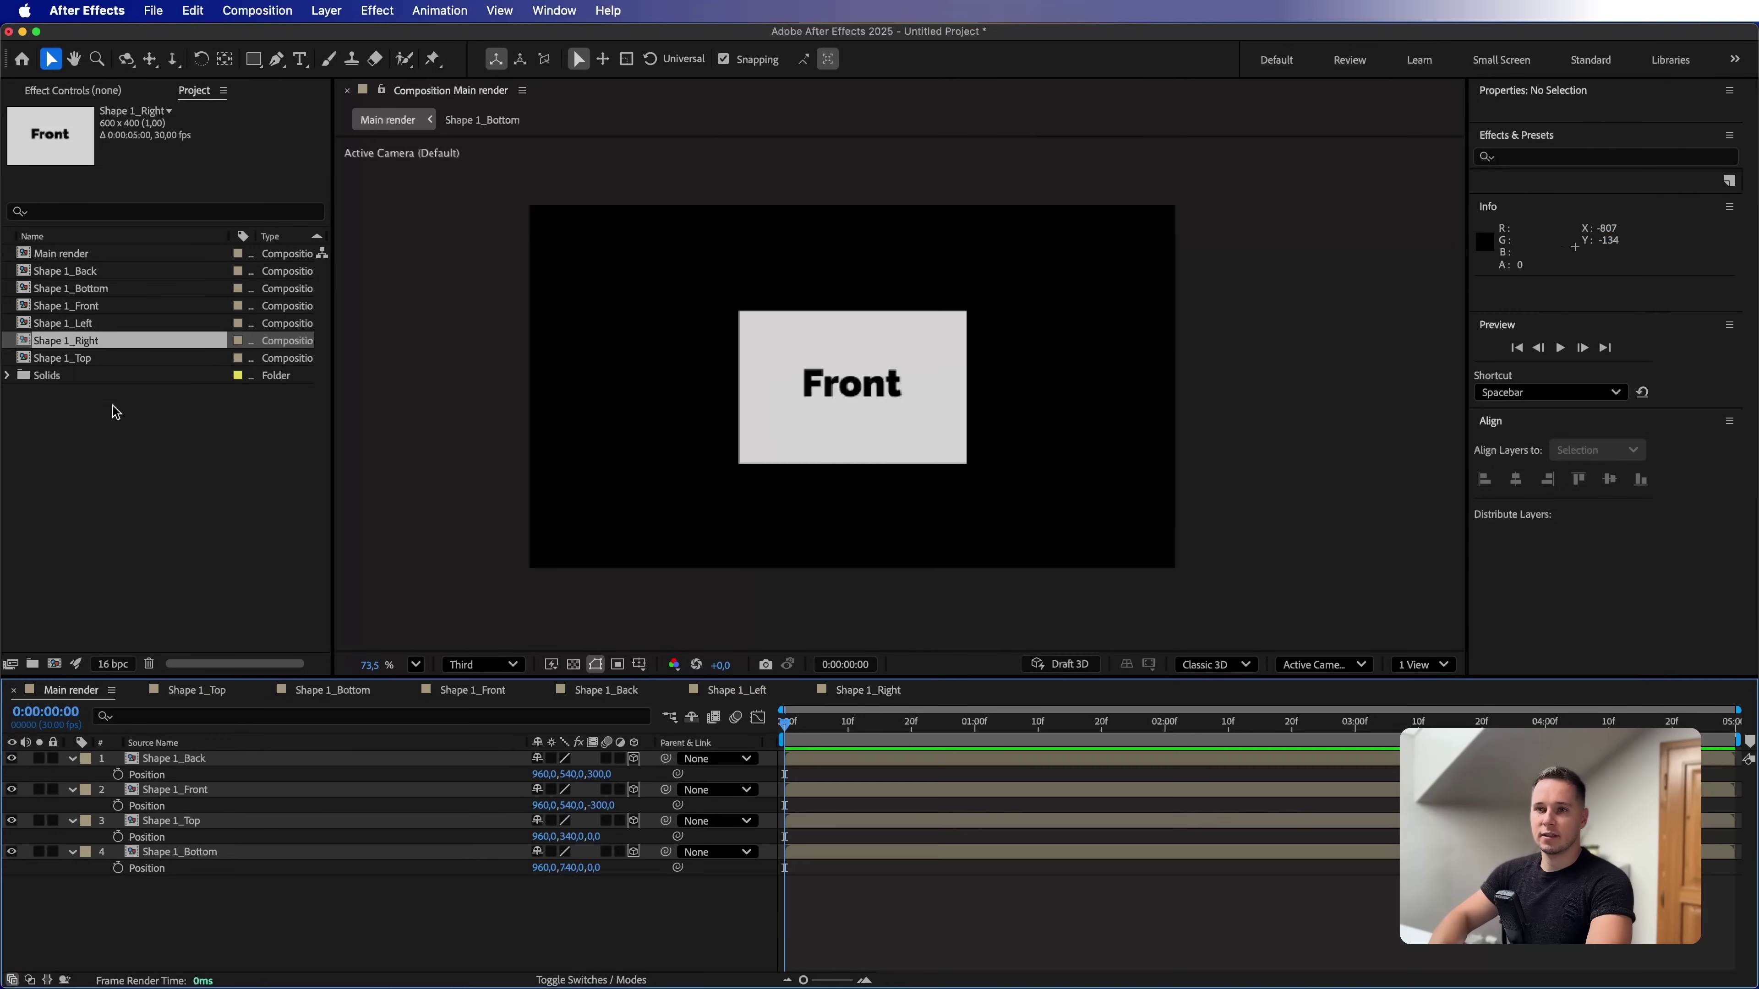
left_click(104, 324, "shift")
left_click_drag(76, 324, 188, 762)
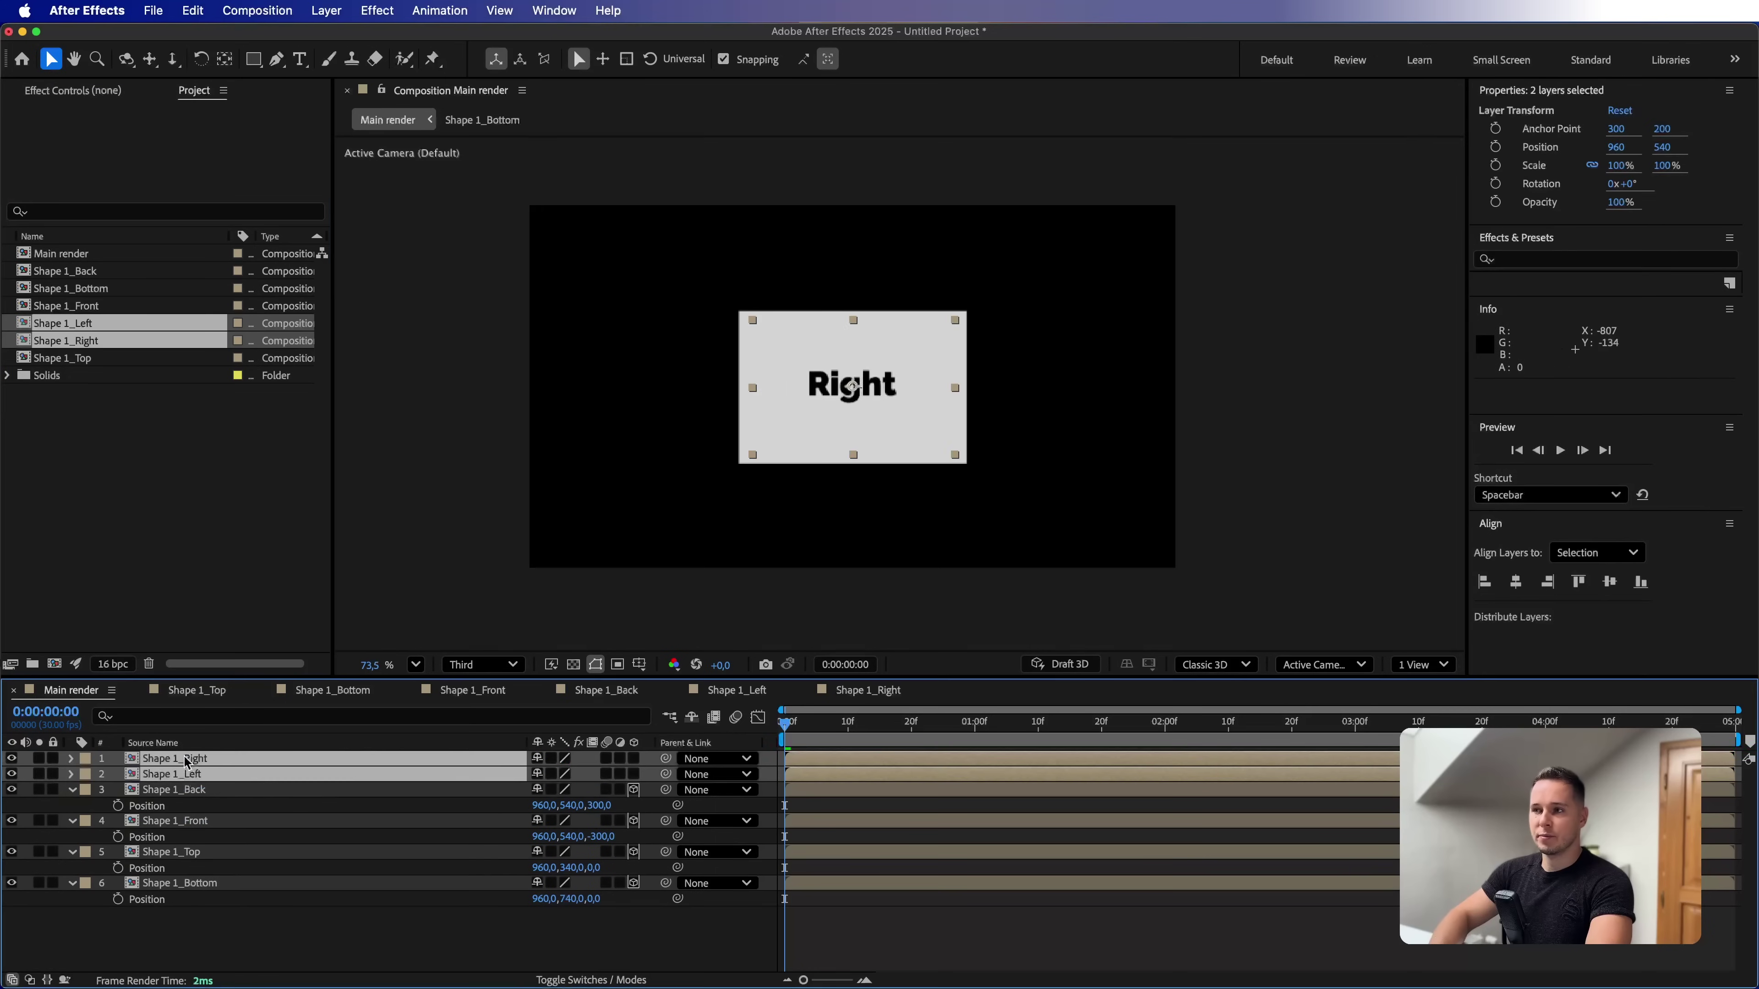
left_click(633, 758)
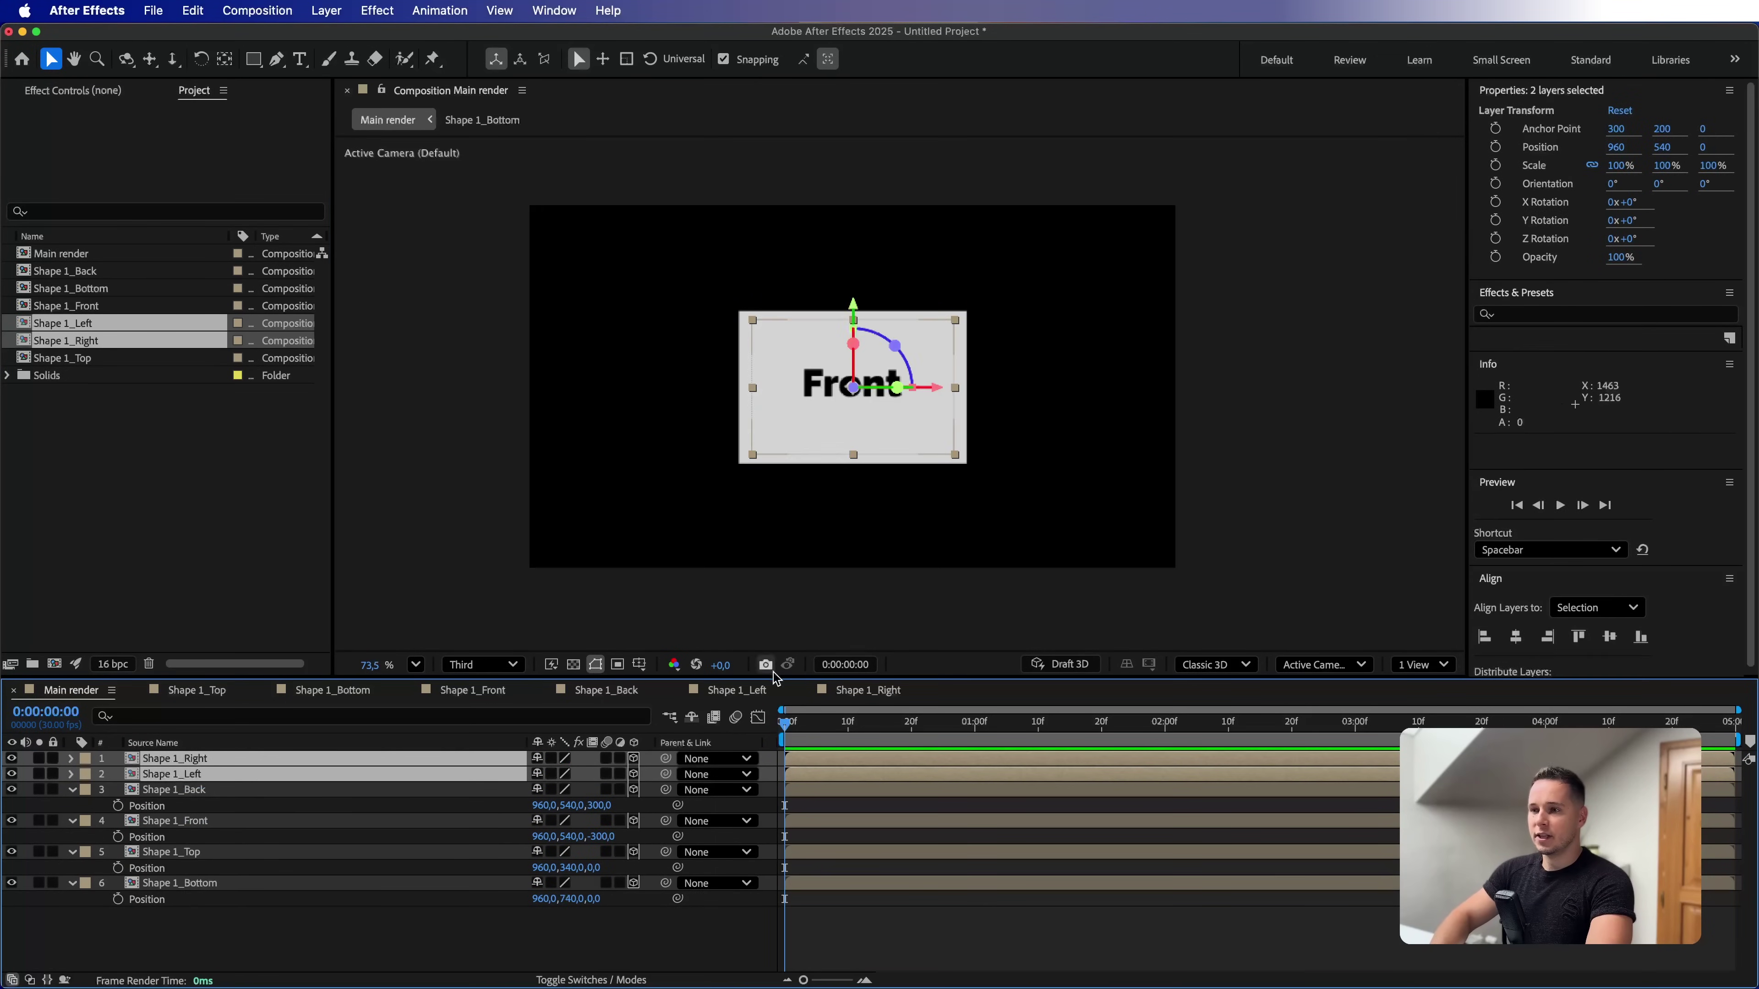
left_click(1253, 509)
Start rotating Shape 1_Right around its Y axis
left_click(208, 758)
left_click_drag(938, 519, 876, 549)
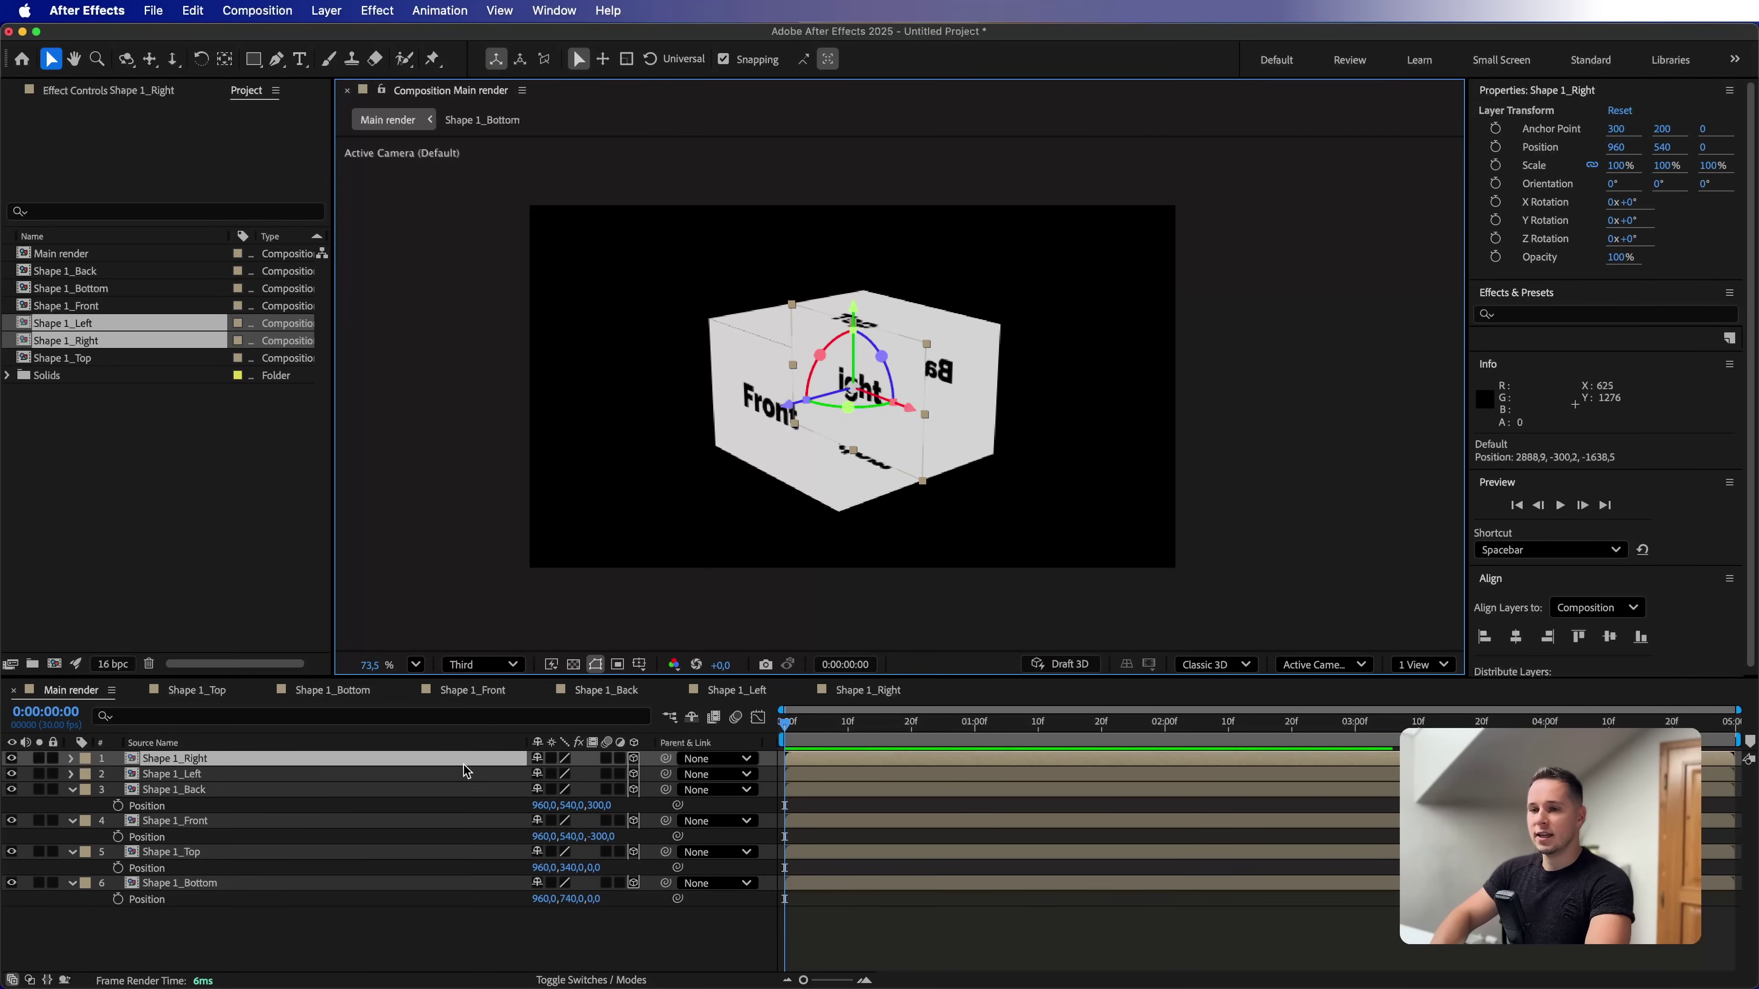
left_click(468, 757)
key("r")
left_click_drag(558, 806, 542, 805)
Give Shape 1_Right a -90° Y Rotation and move it to Position X 1260
left_click(559, 807)
type("-90")
key("Return")
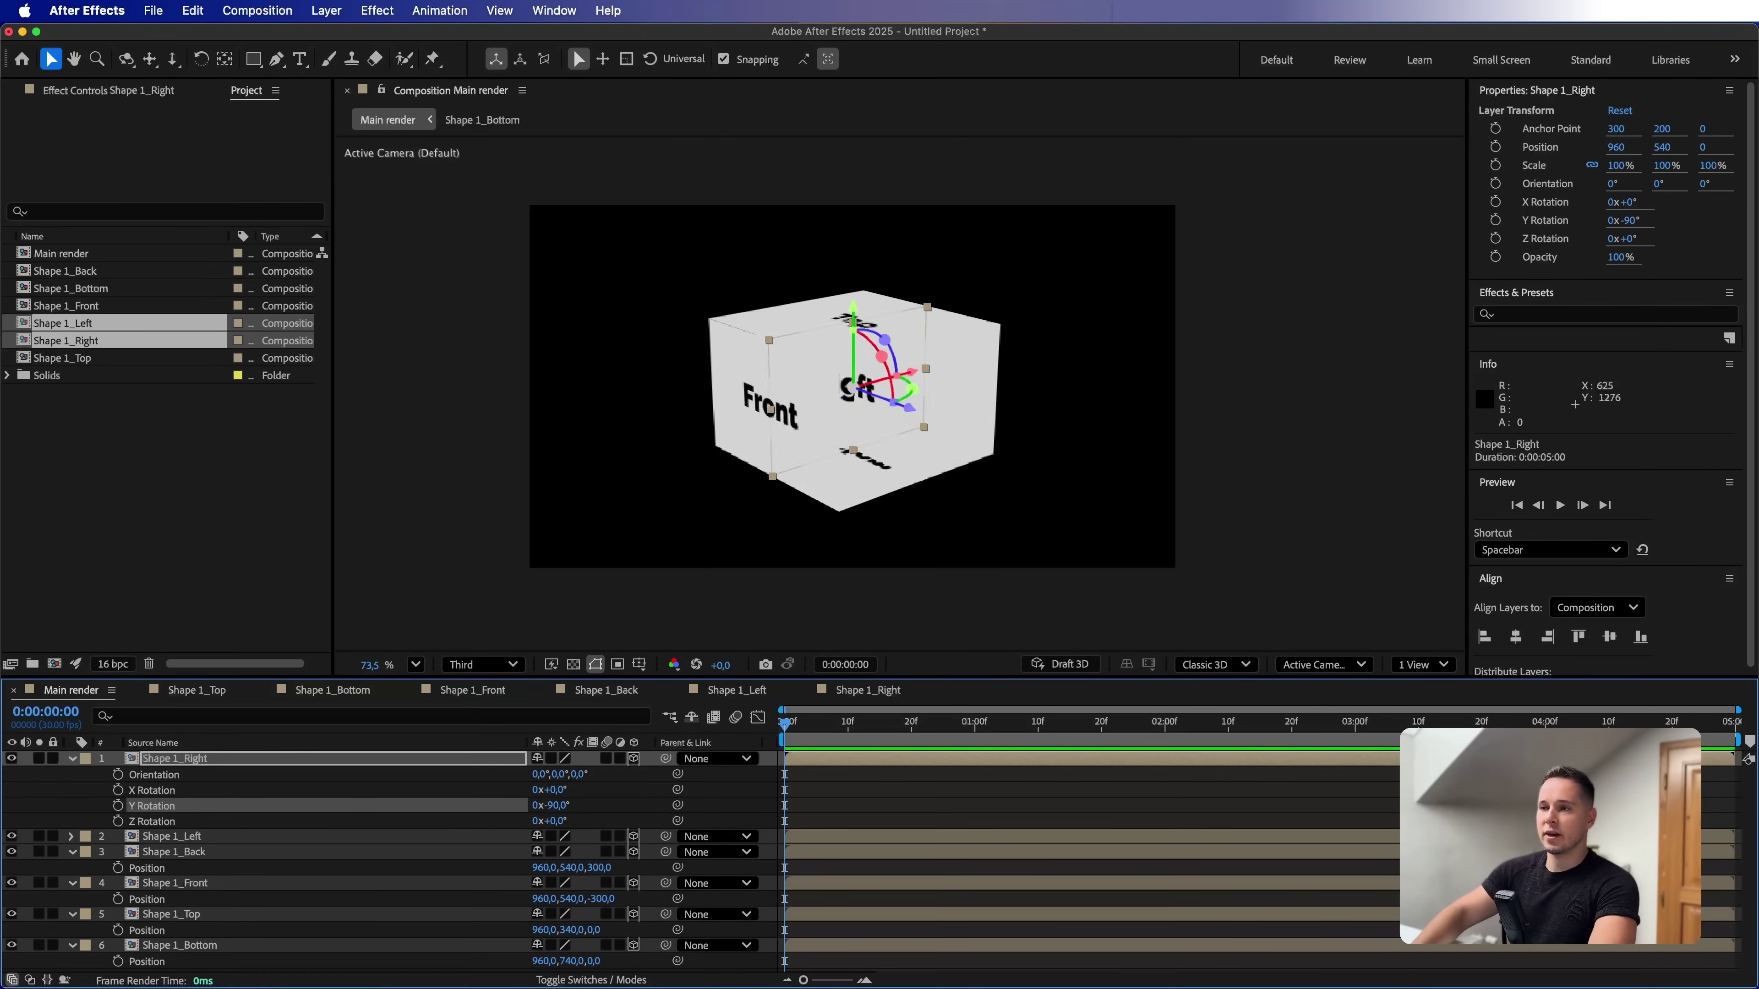
left_click(451, 755)
key("p")
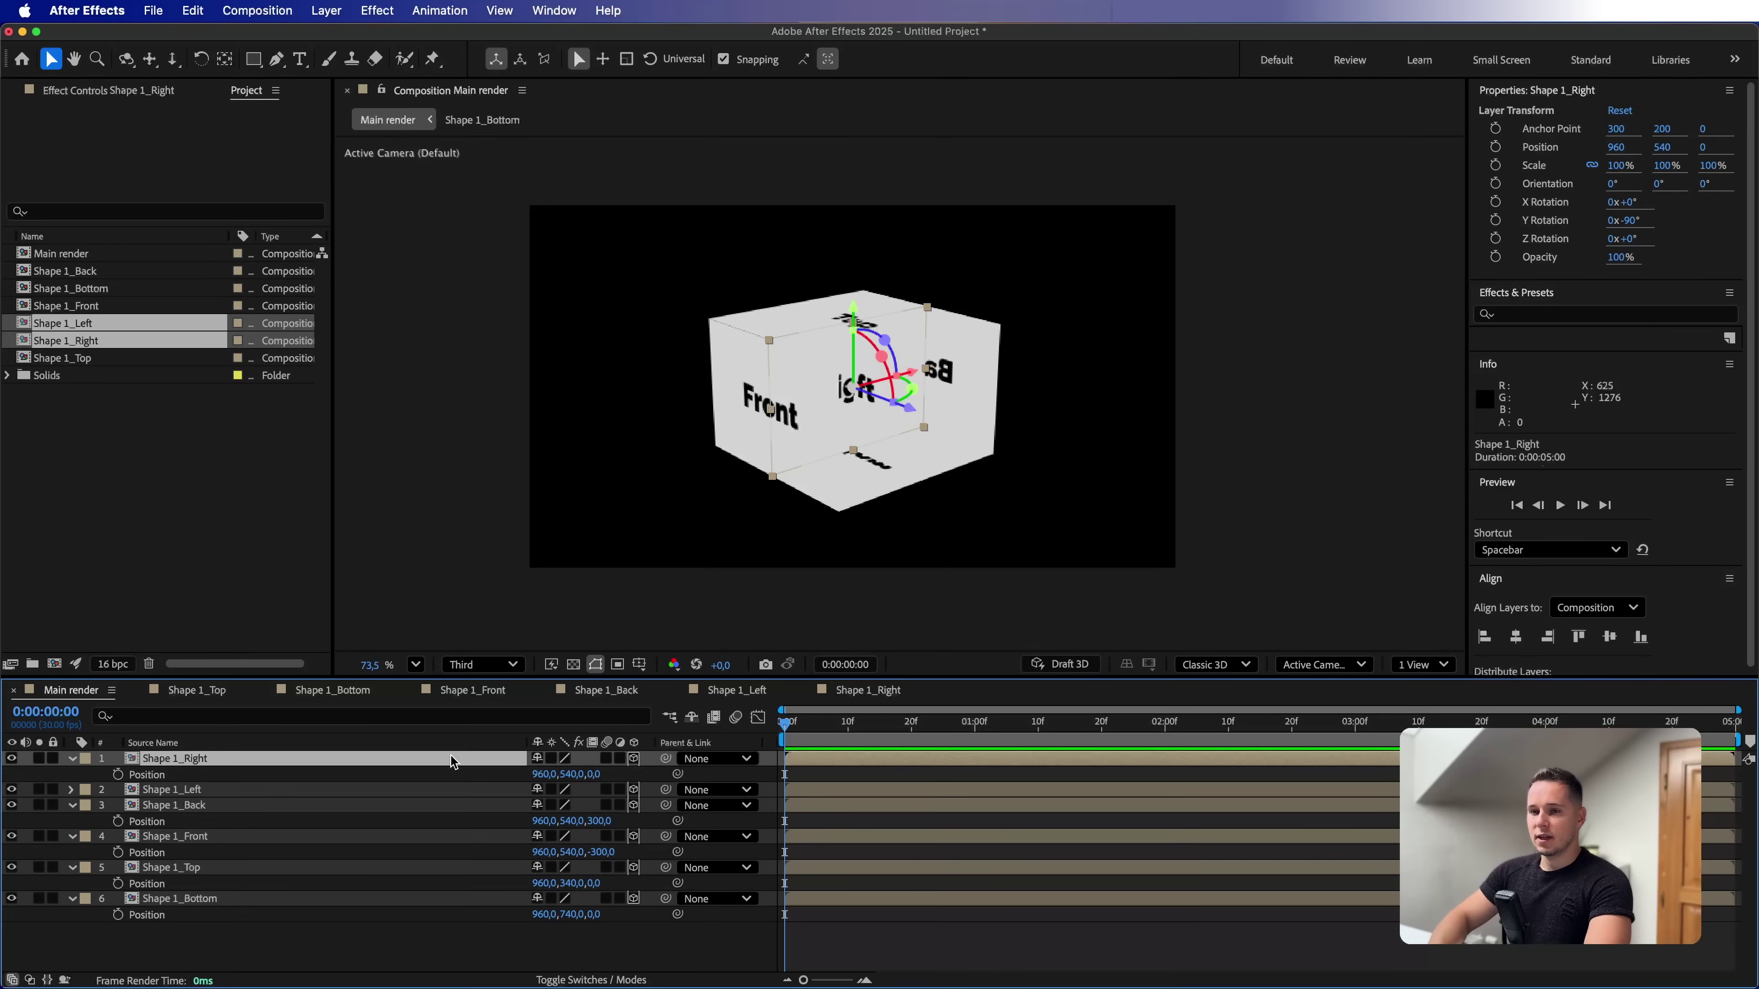
left_click(552, 774)
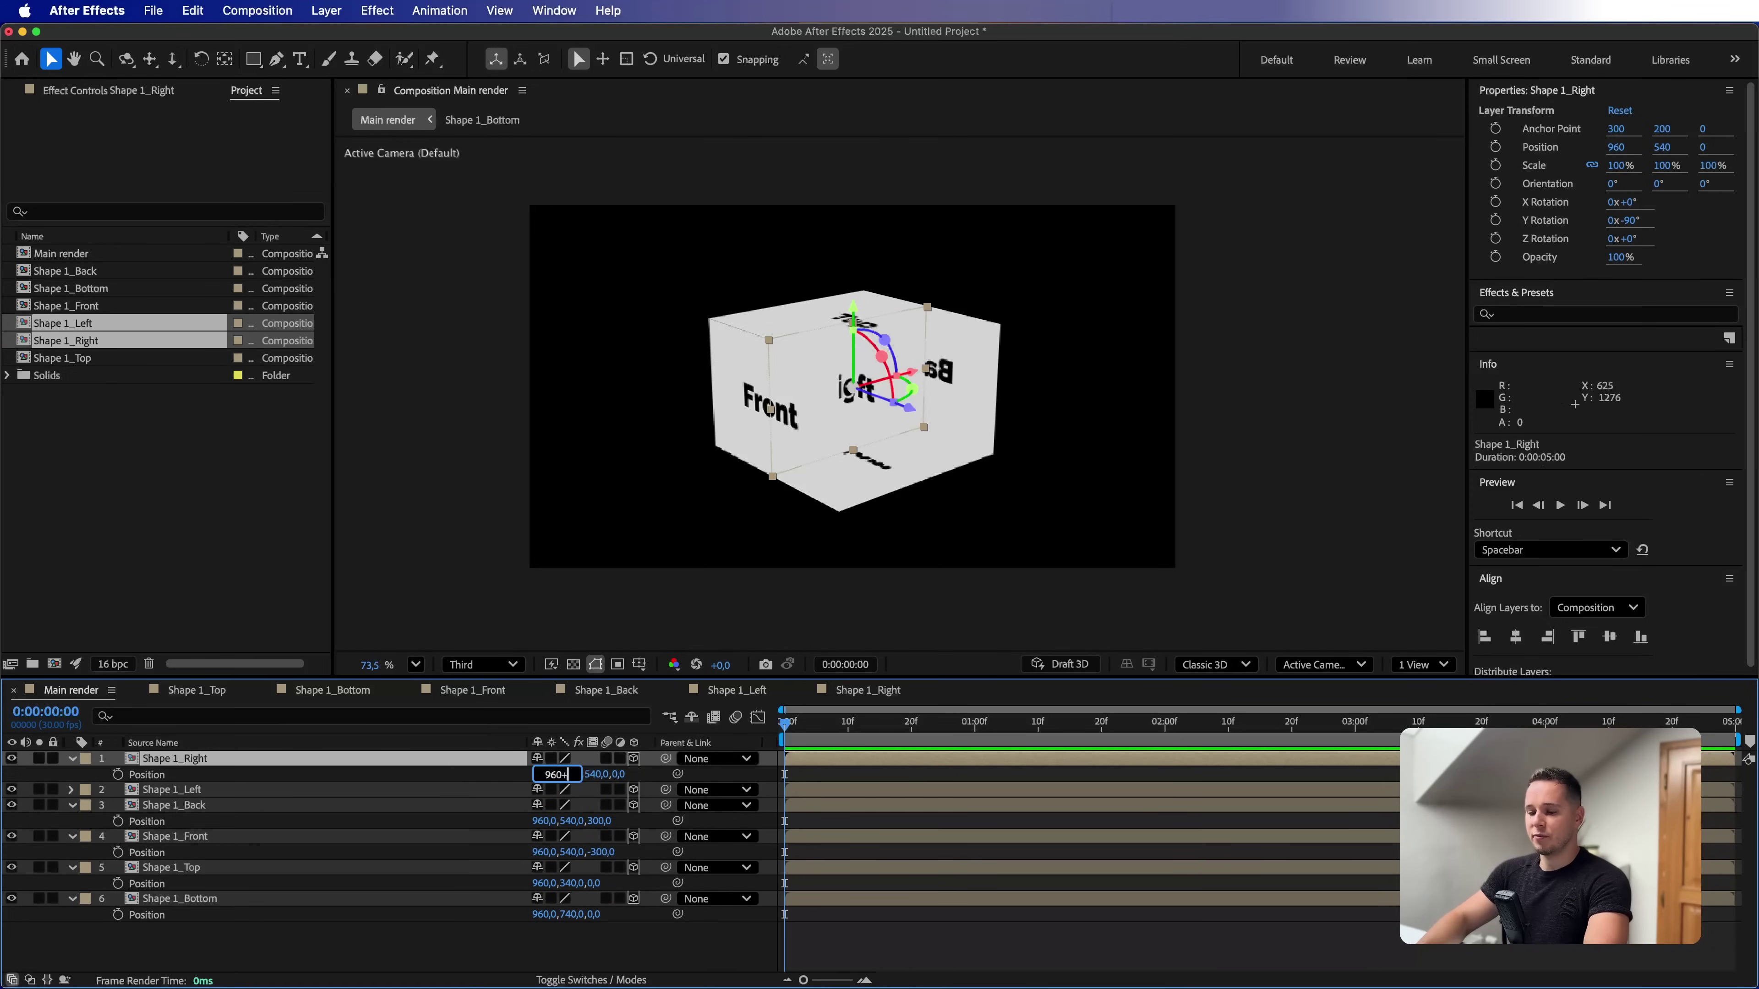
type("+300")
key("Return")
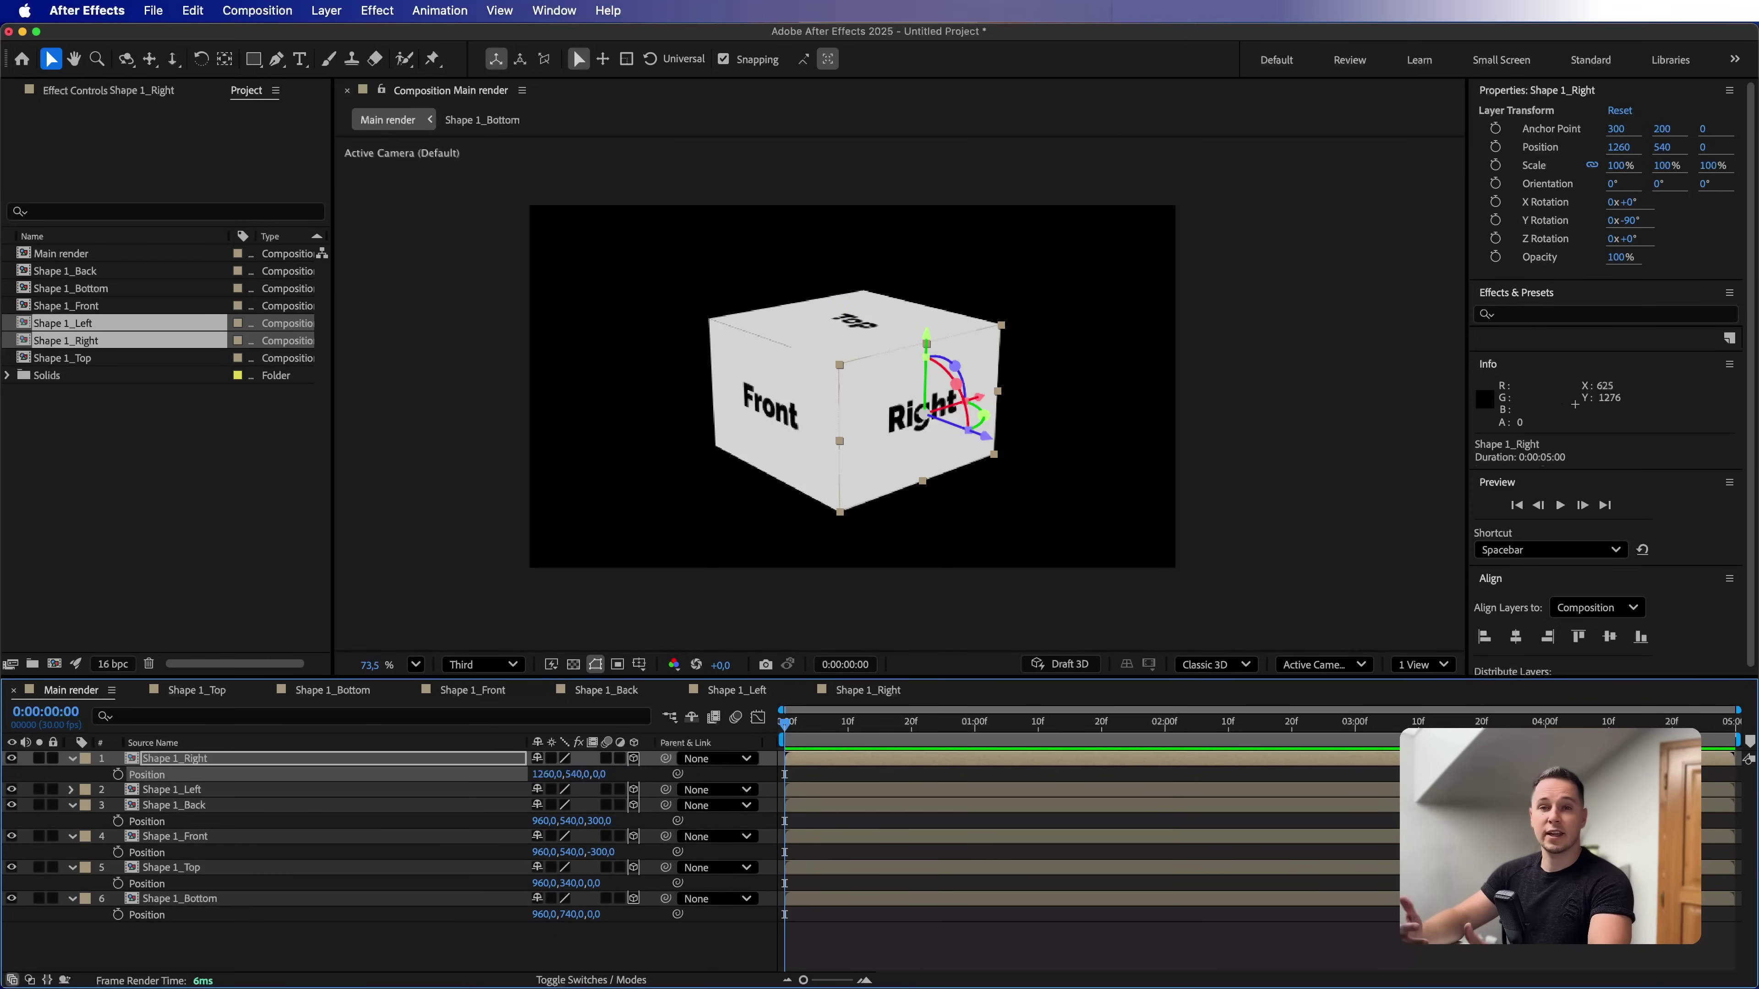
Give Shape 1_Left a 90° Y Rotation and move it to Position X 660
left_click(313, 790)
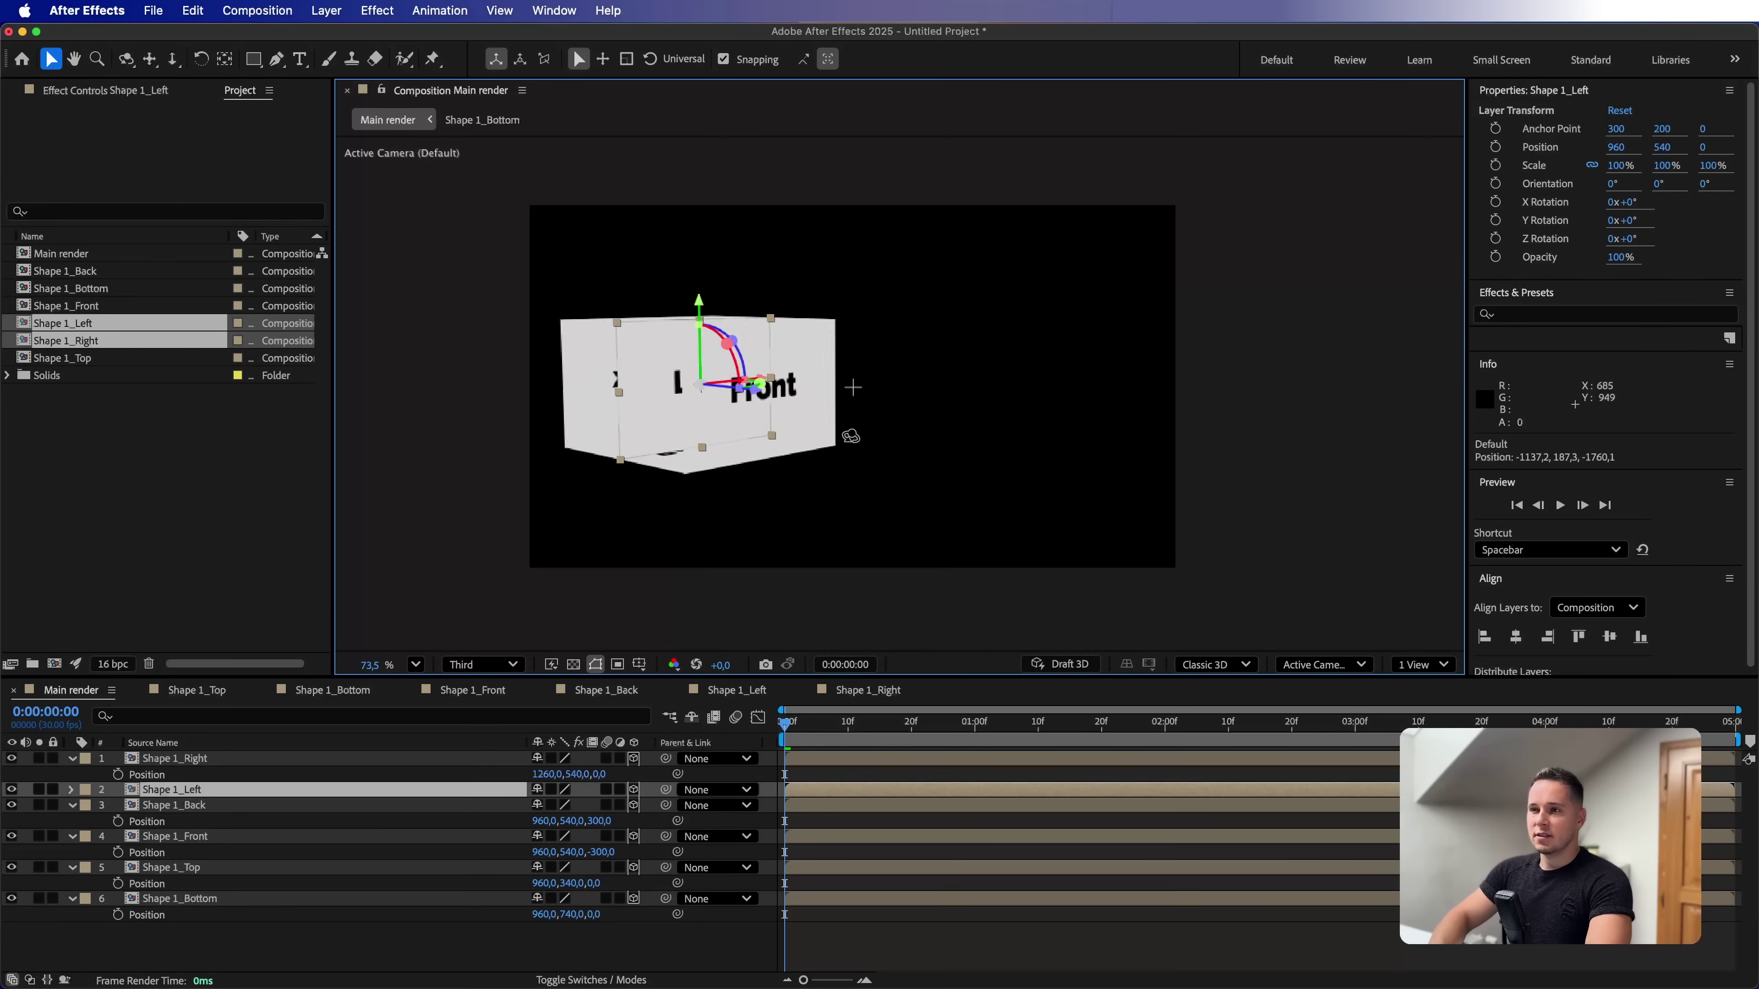
key("r")
left_click(559, 837)
type("90")
key("Return")
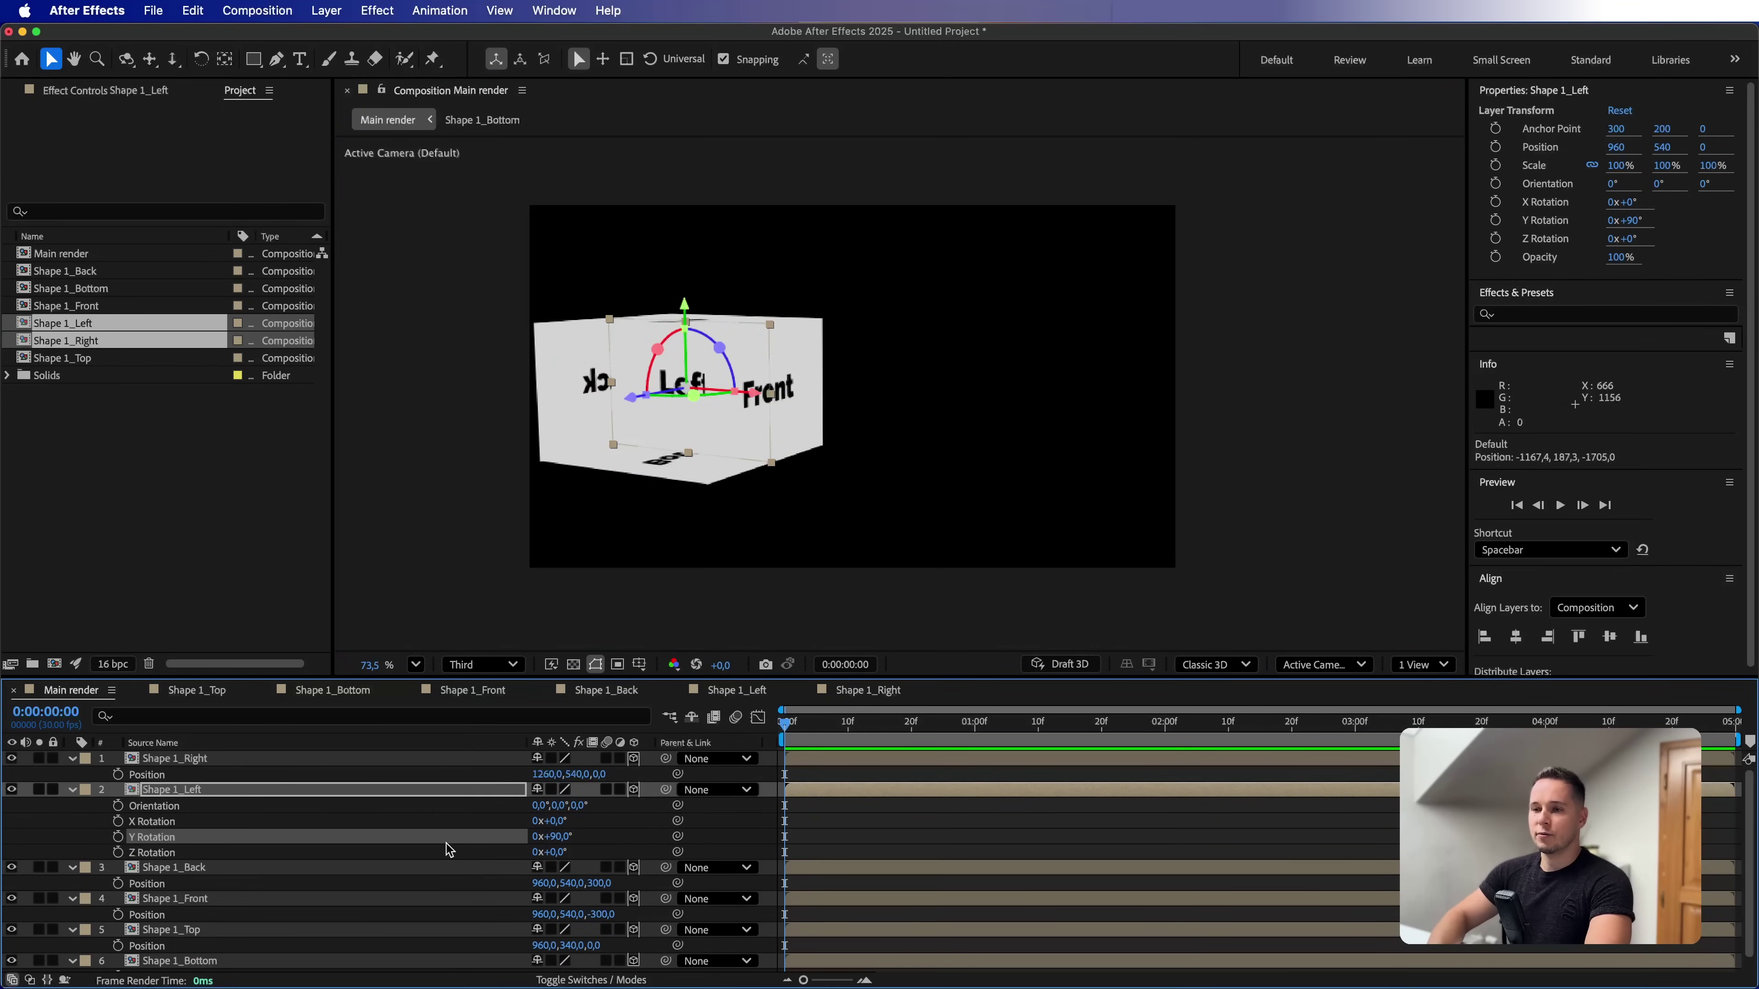
left_click(426, 793)
key("p")
left_click(553, 805)
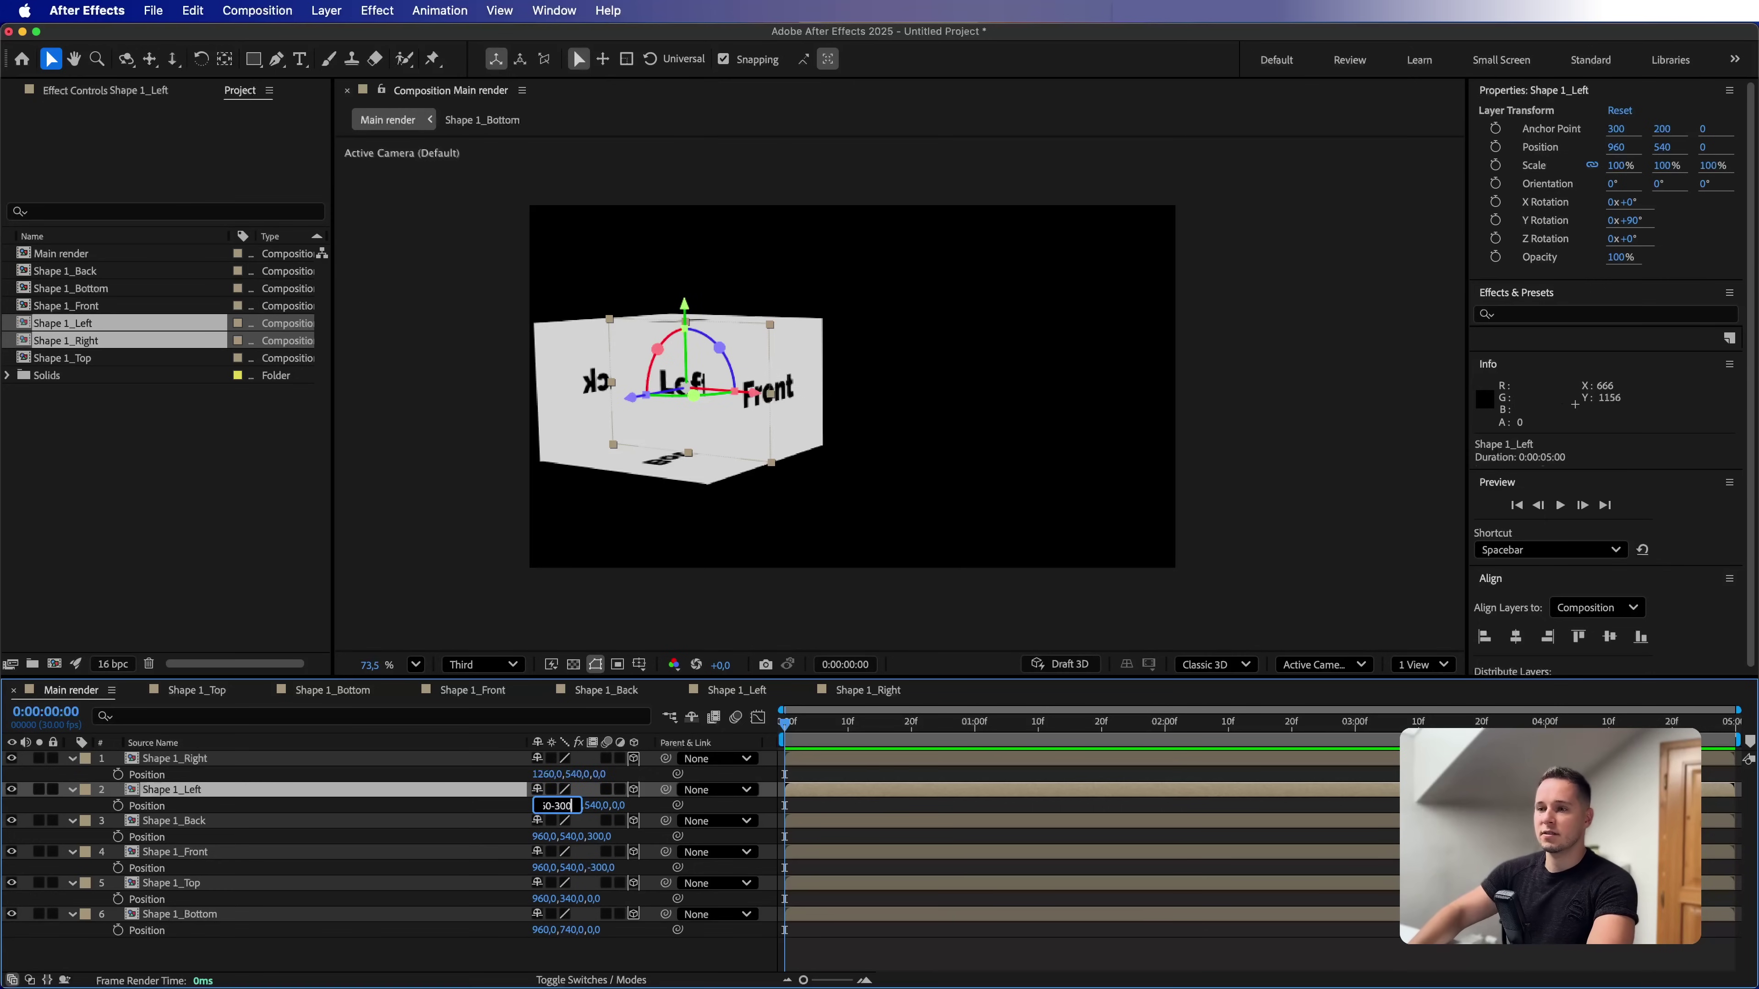
type("-300")
key("Return")
left_click_drag(841, 590, 874, 390)
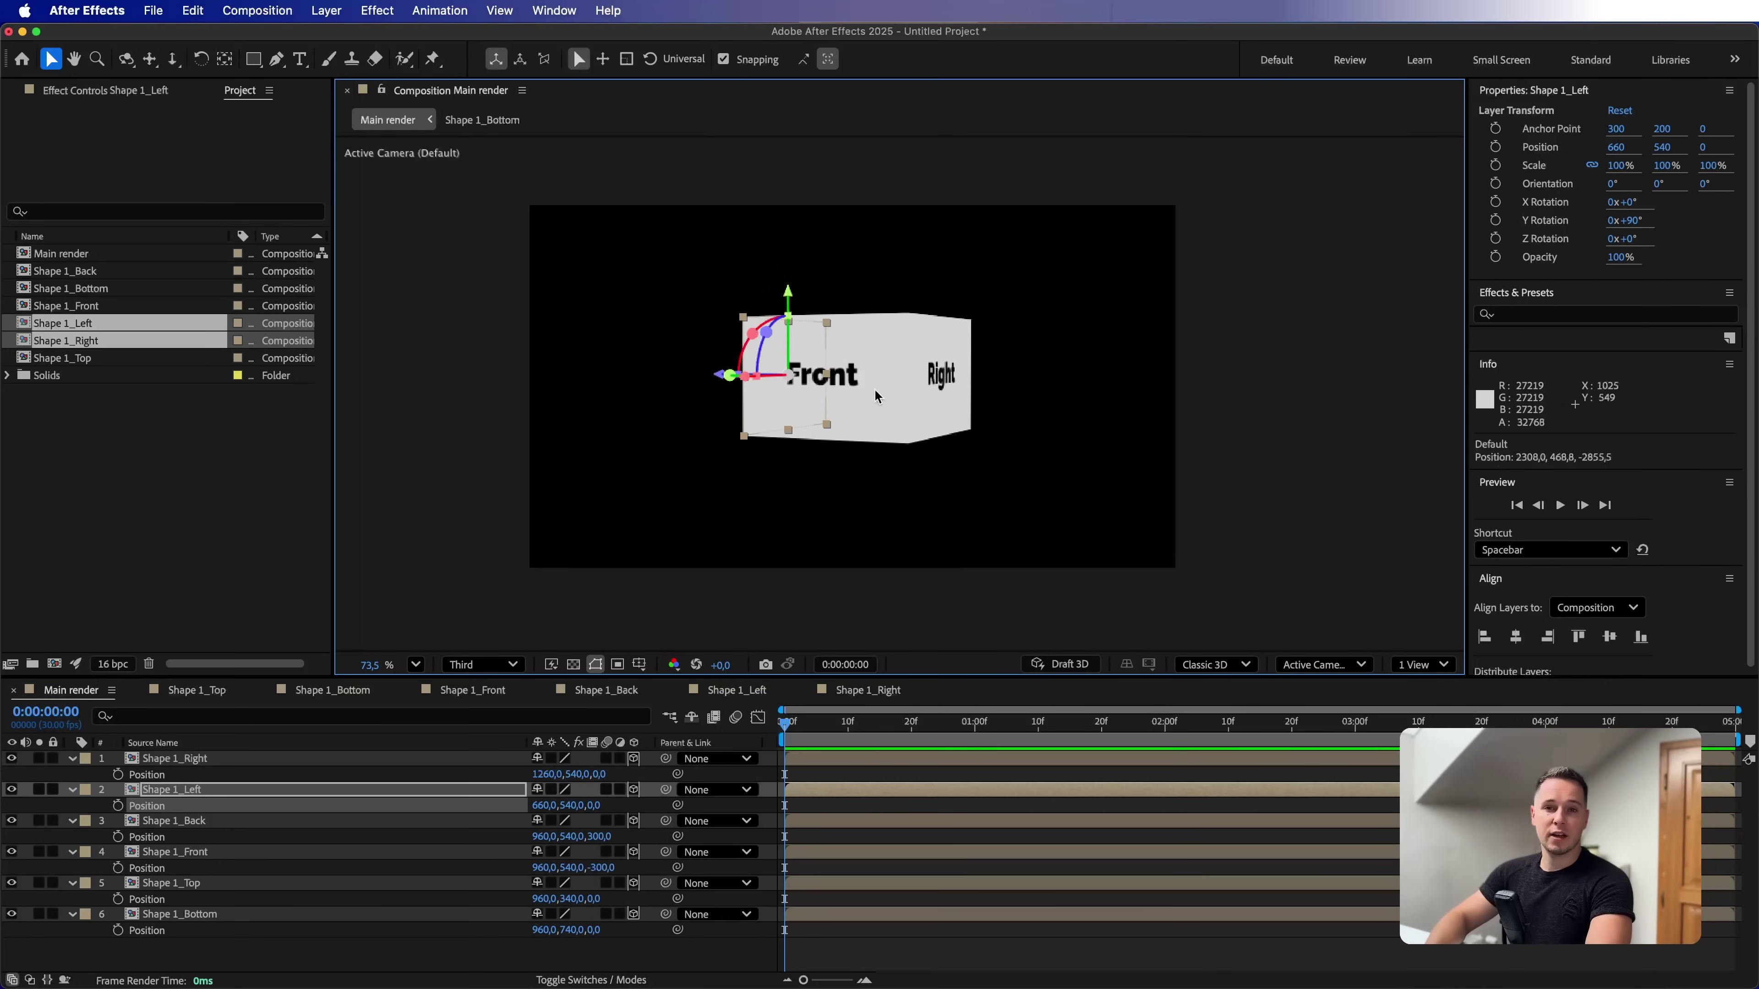
left_click(1319, 665)
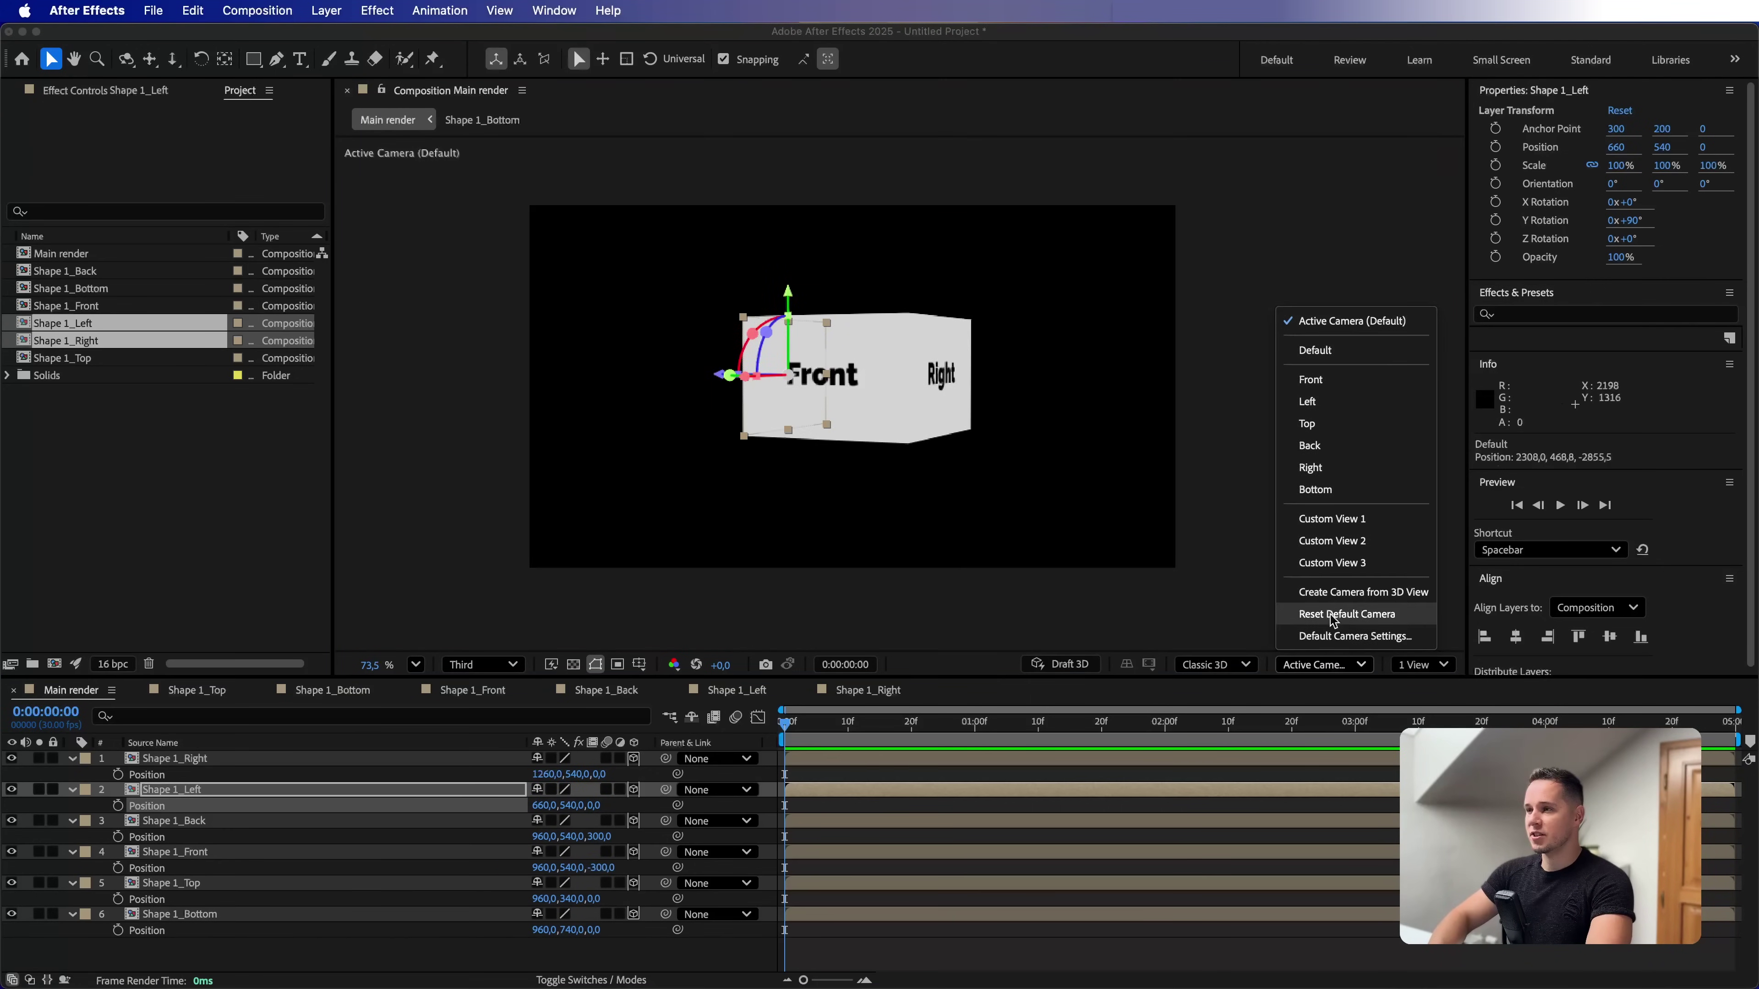
Add a 3D Null Object to the Main render composition
left_click(1323, 617)
key("super+shift+a")
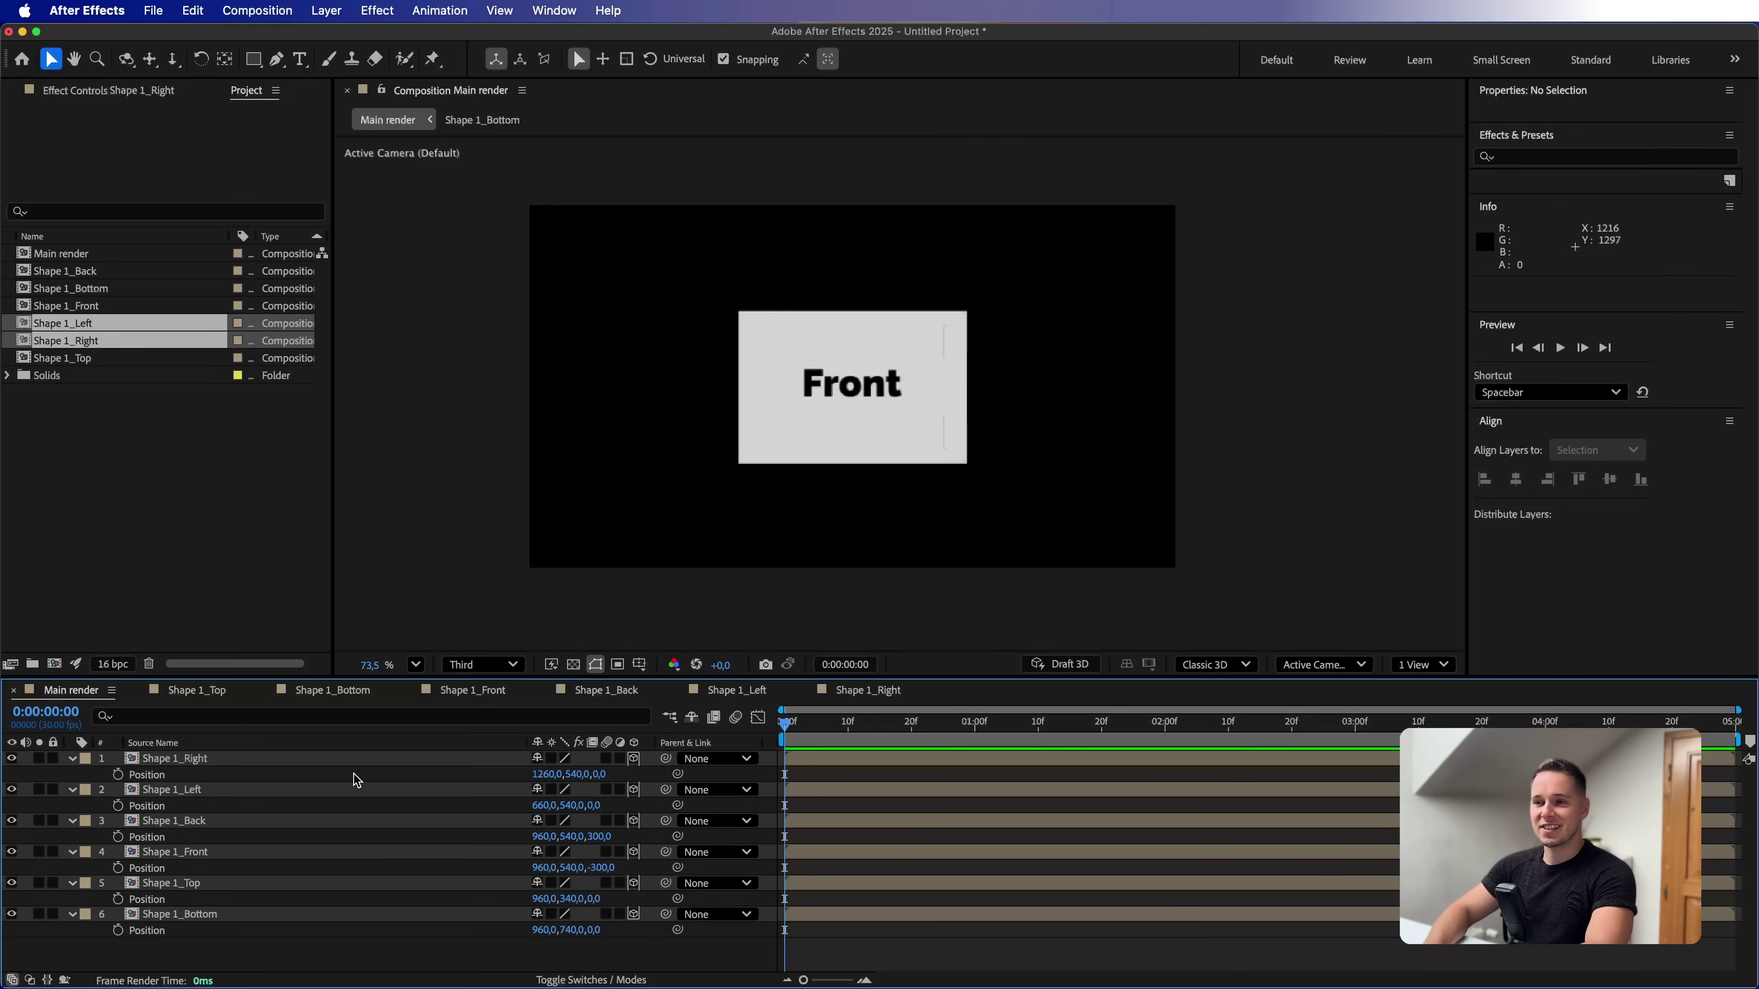
left_click(324, 10)
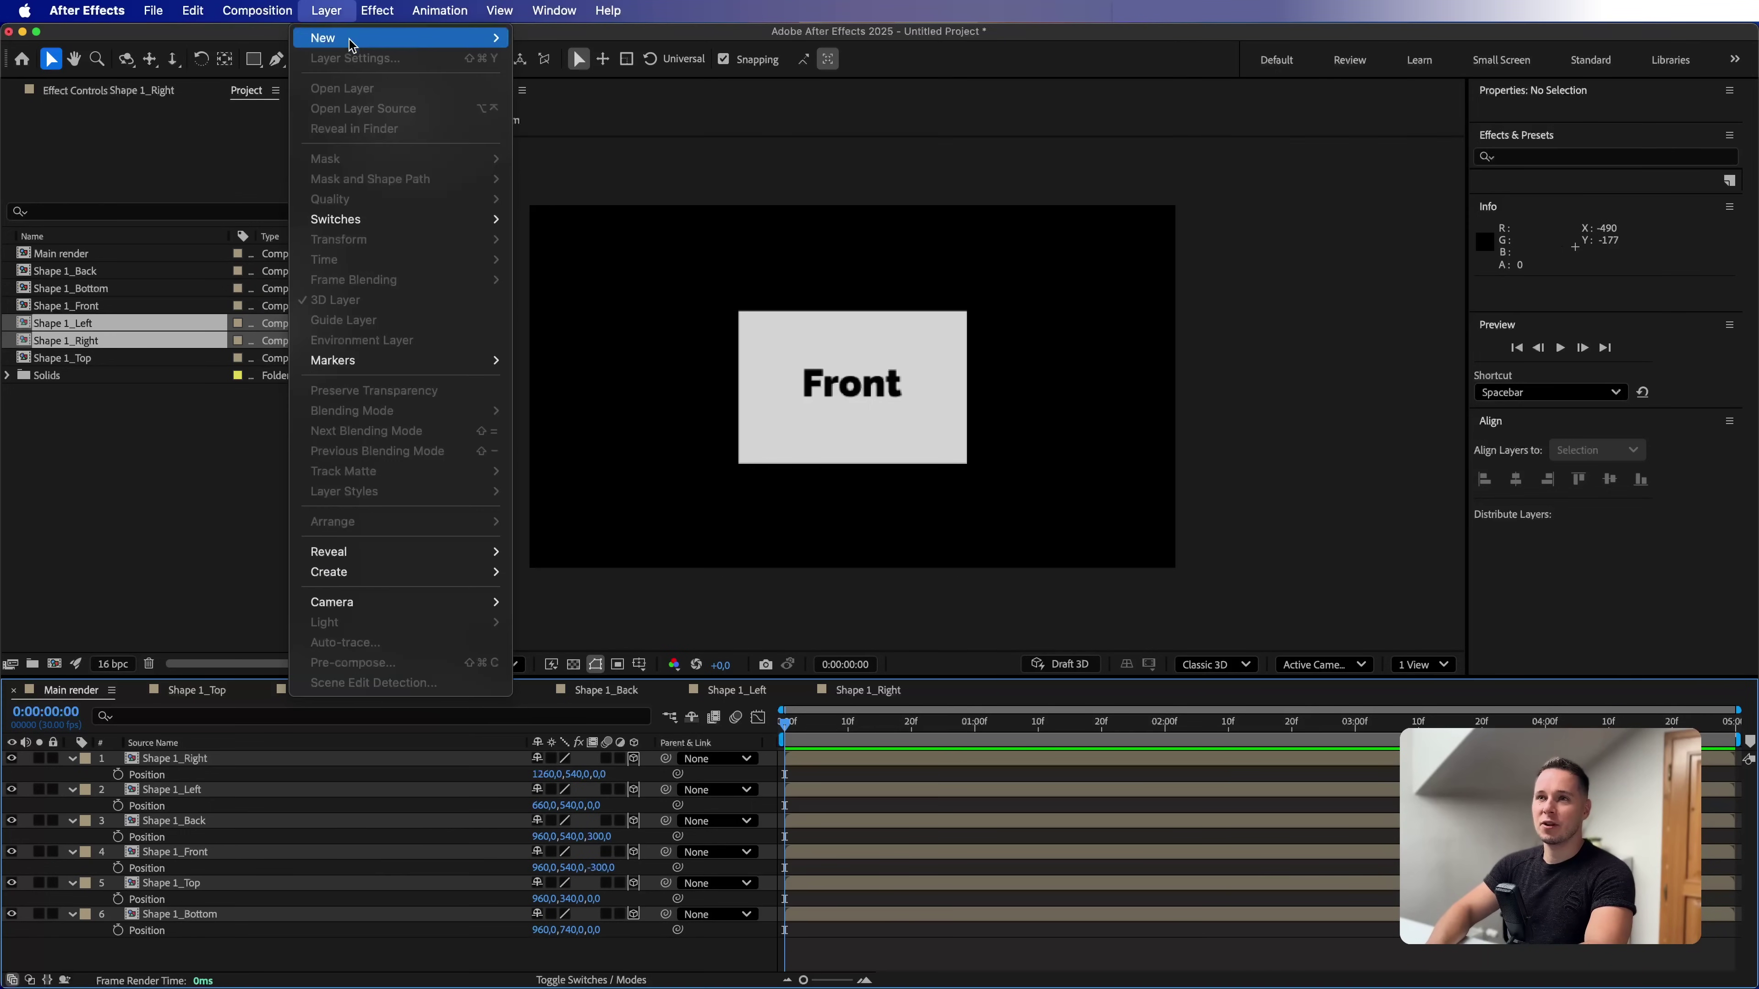
mouse_move(347, 38)
left_click(554, 118)
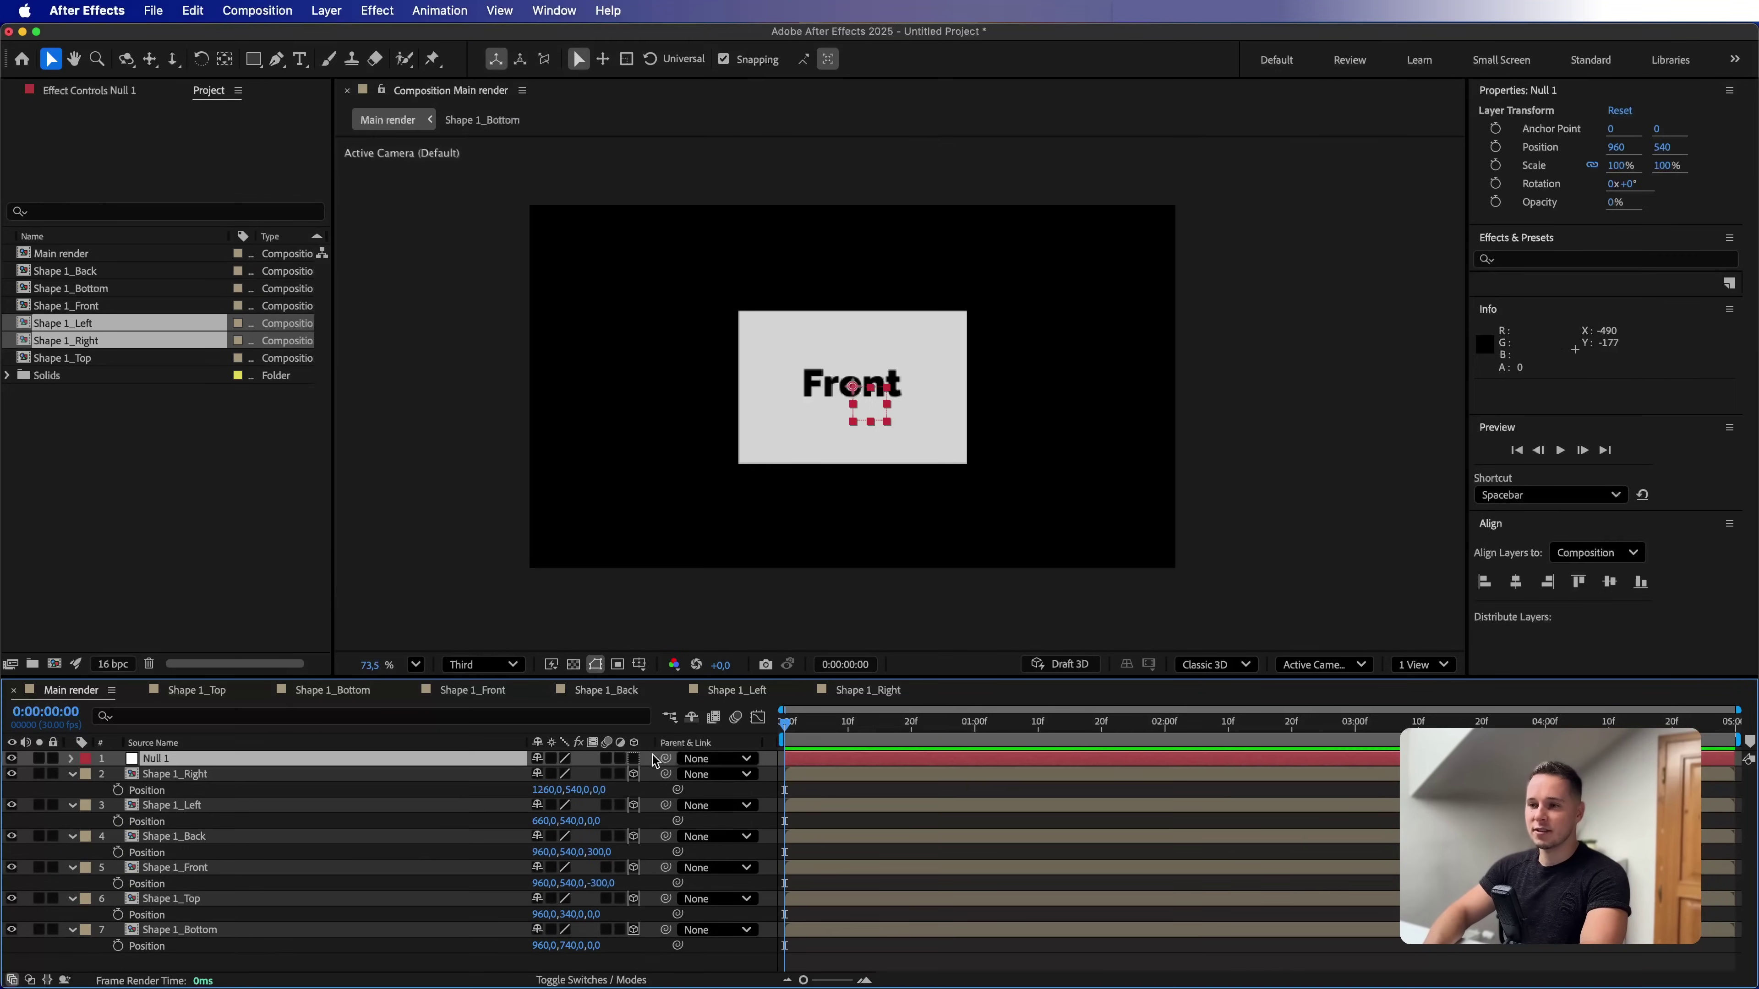
left_click(634, 758)
Parent all six box panel layers to Null 1
left_click(490, 777)
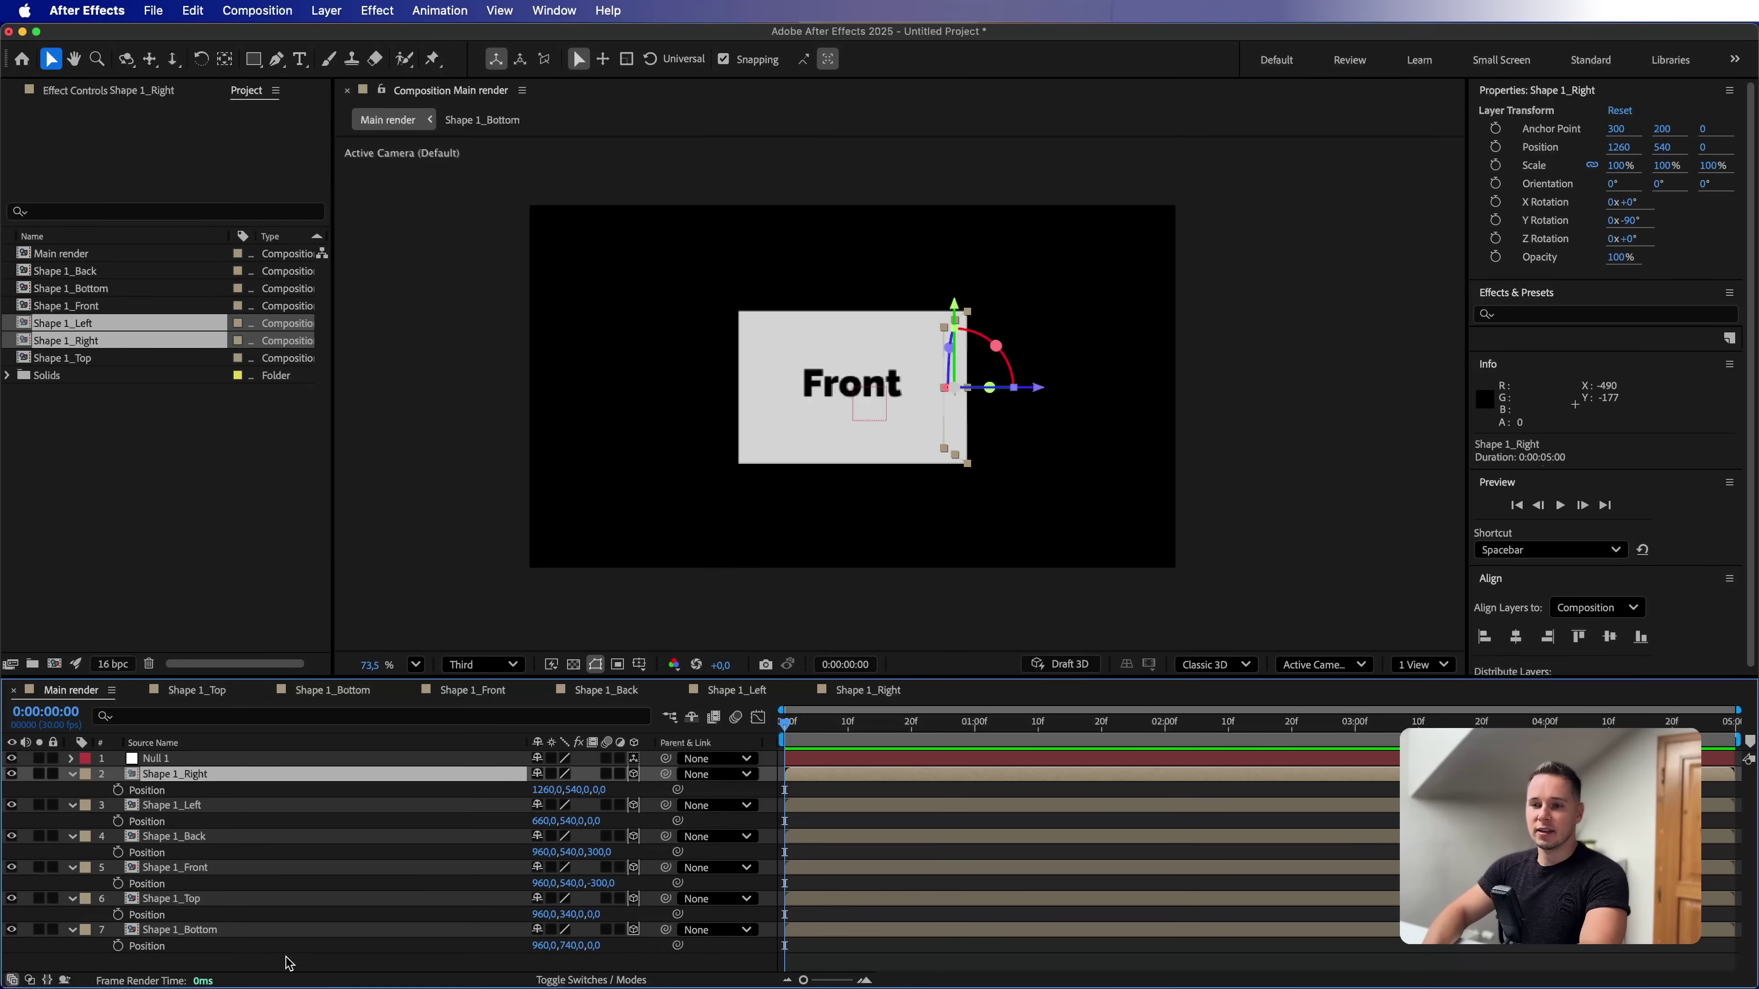
left_click(287, 931, "shift")
left_click_drag(678, 790, 349, 756)
left_click(348, 756)
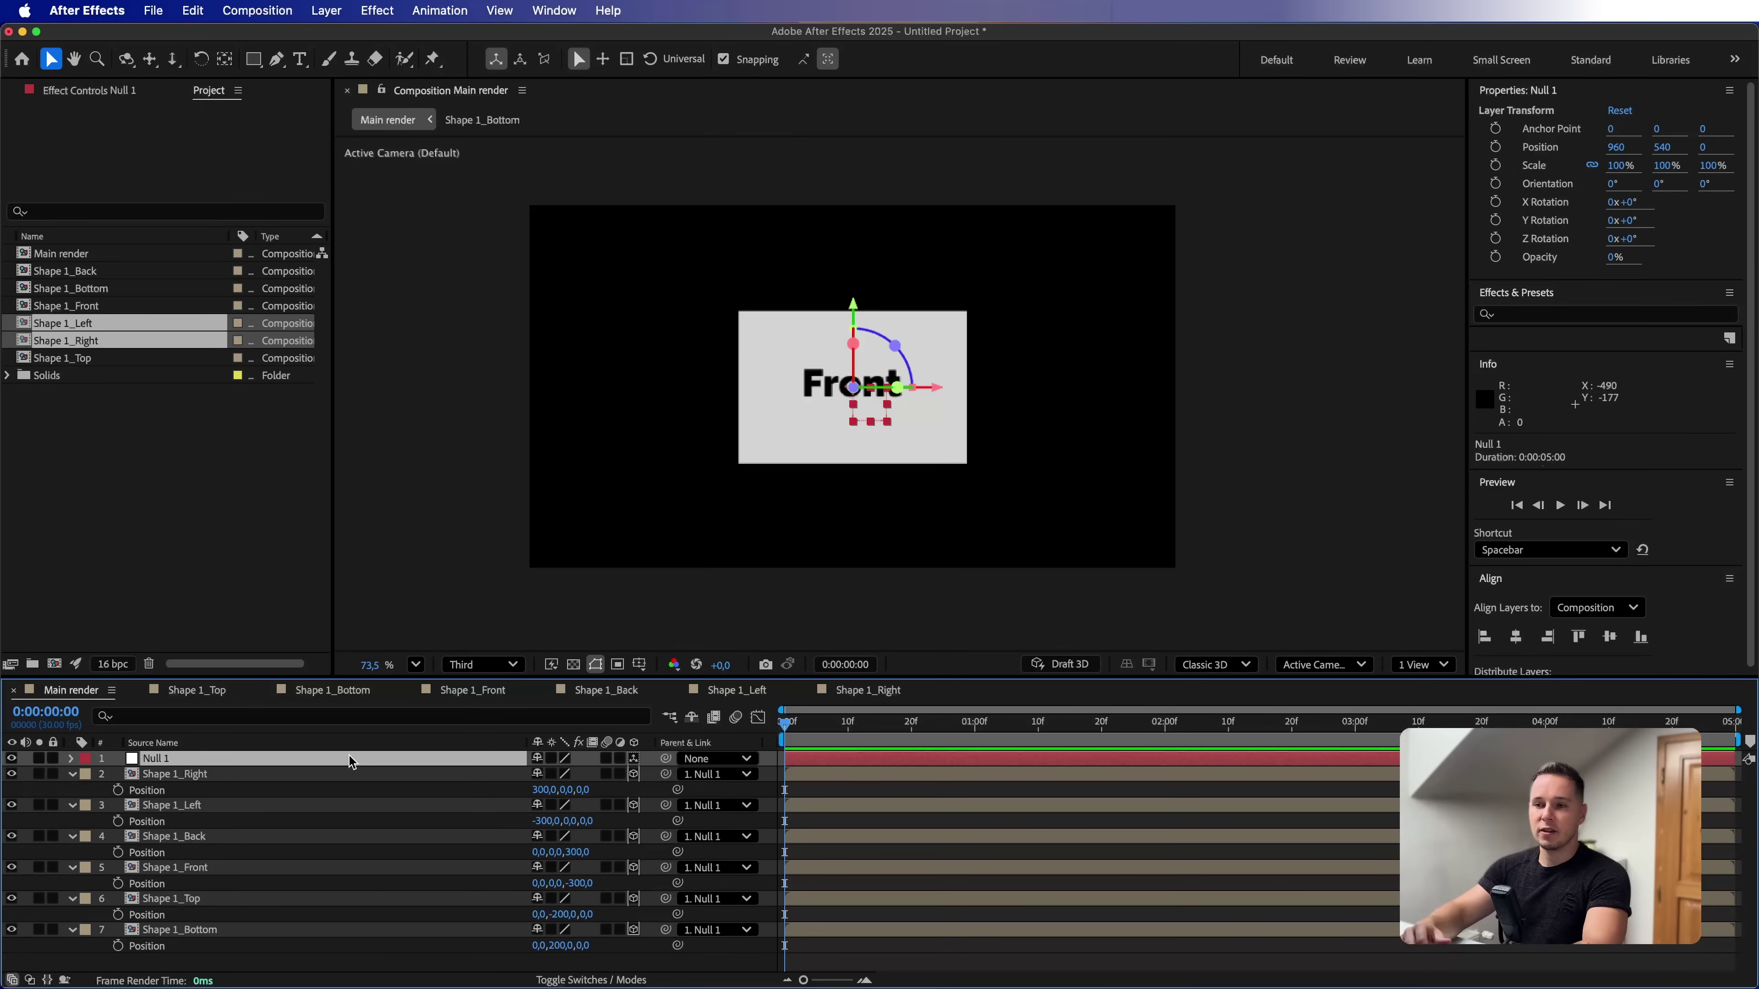
left_click(326, 774)
left_click(254, 927, "shift")
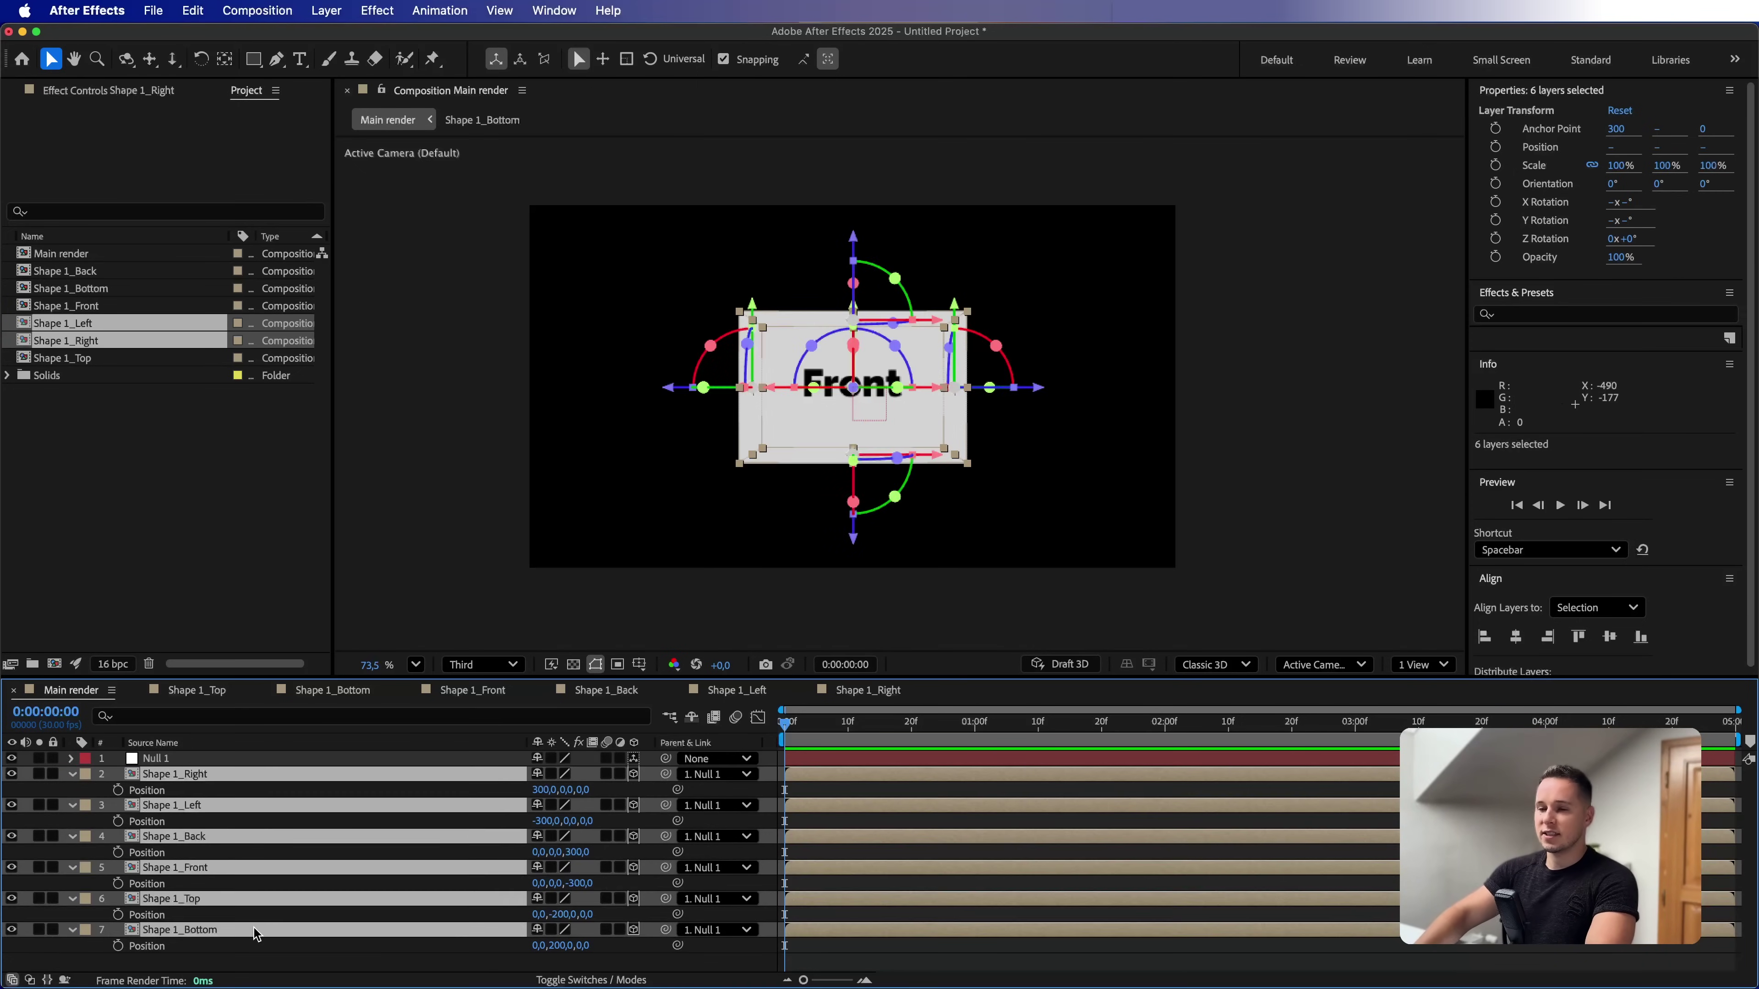
key("p")
left_click(262, 927)
left_click(211, 761)
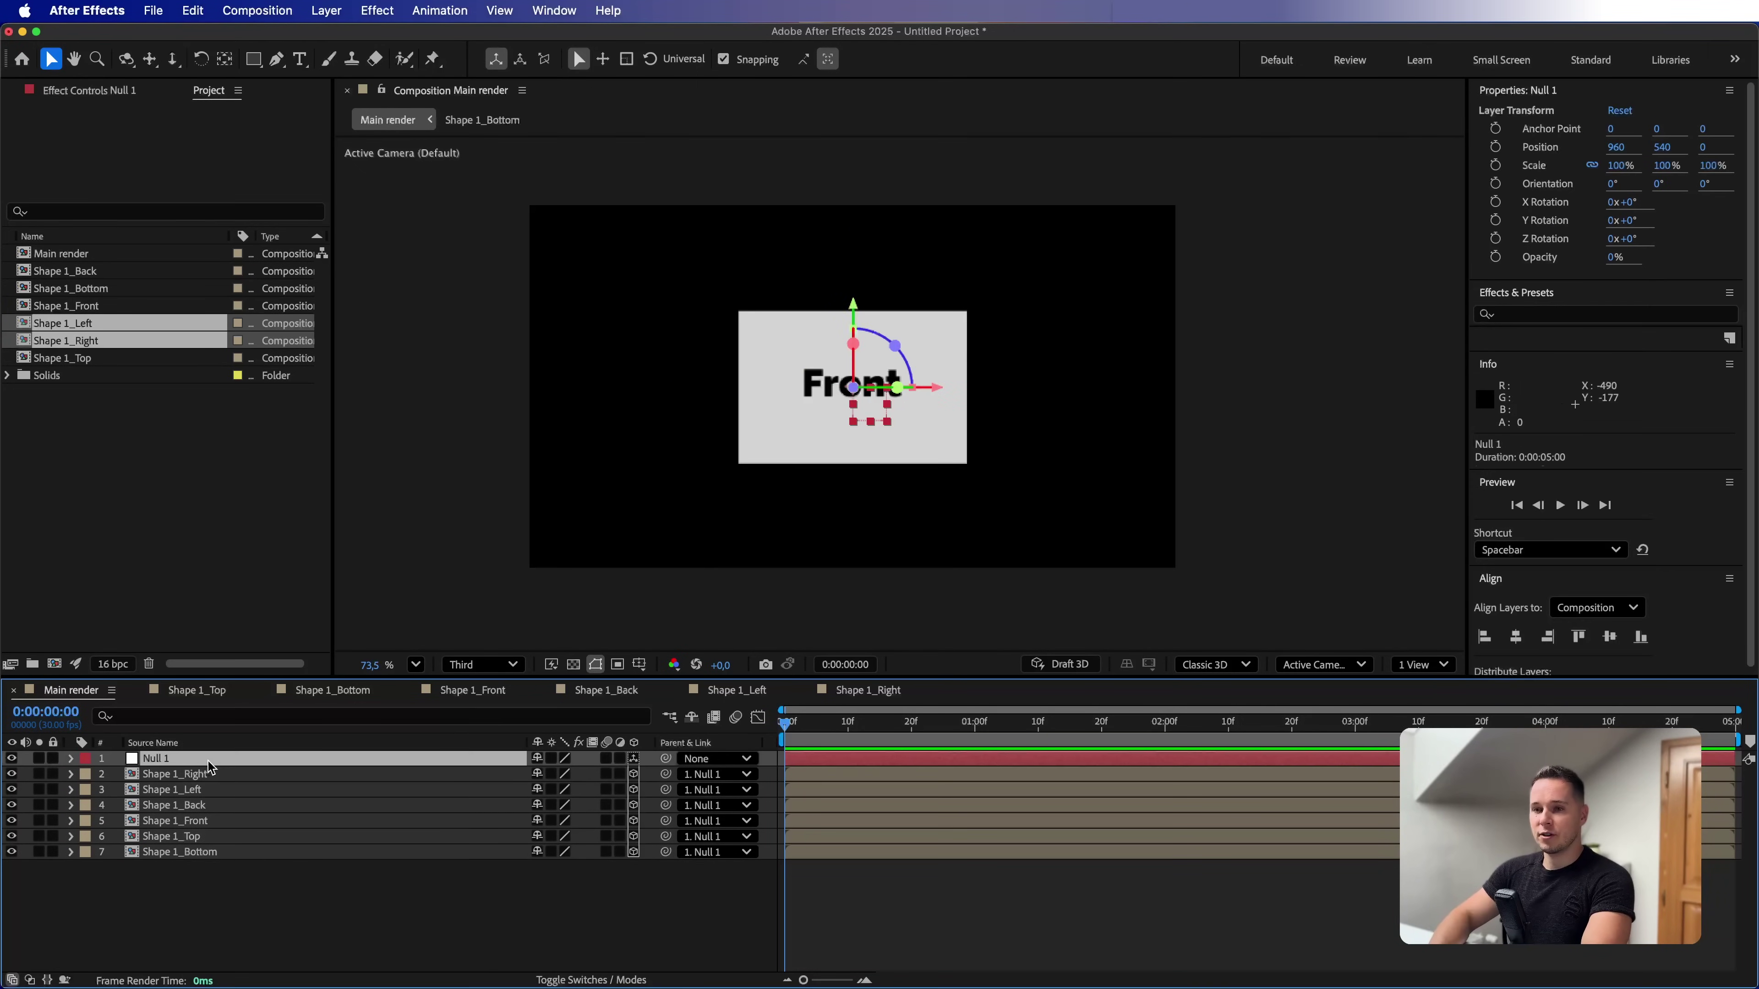
Tilt the cube by rotating Null 1, then rename the null Shape 1_Control
key("r")
left_click_drag(574, 795, 615, 822)
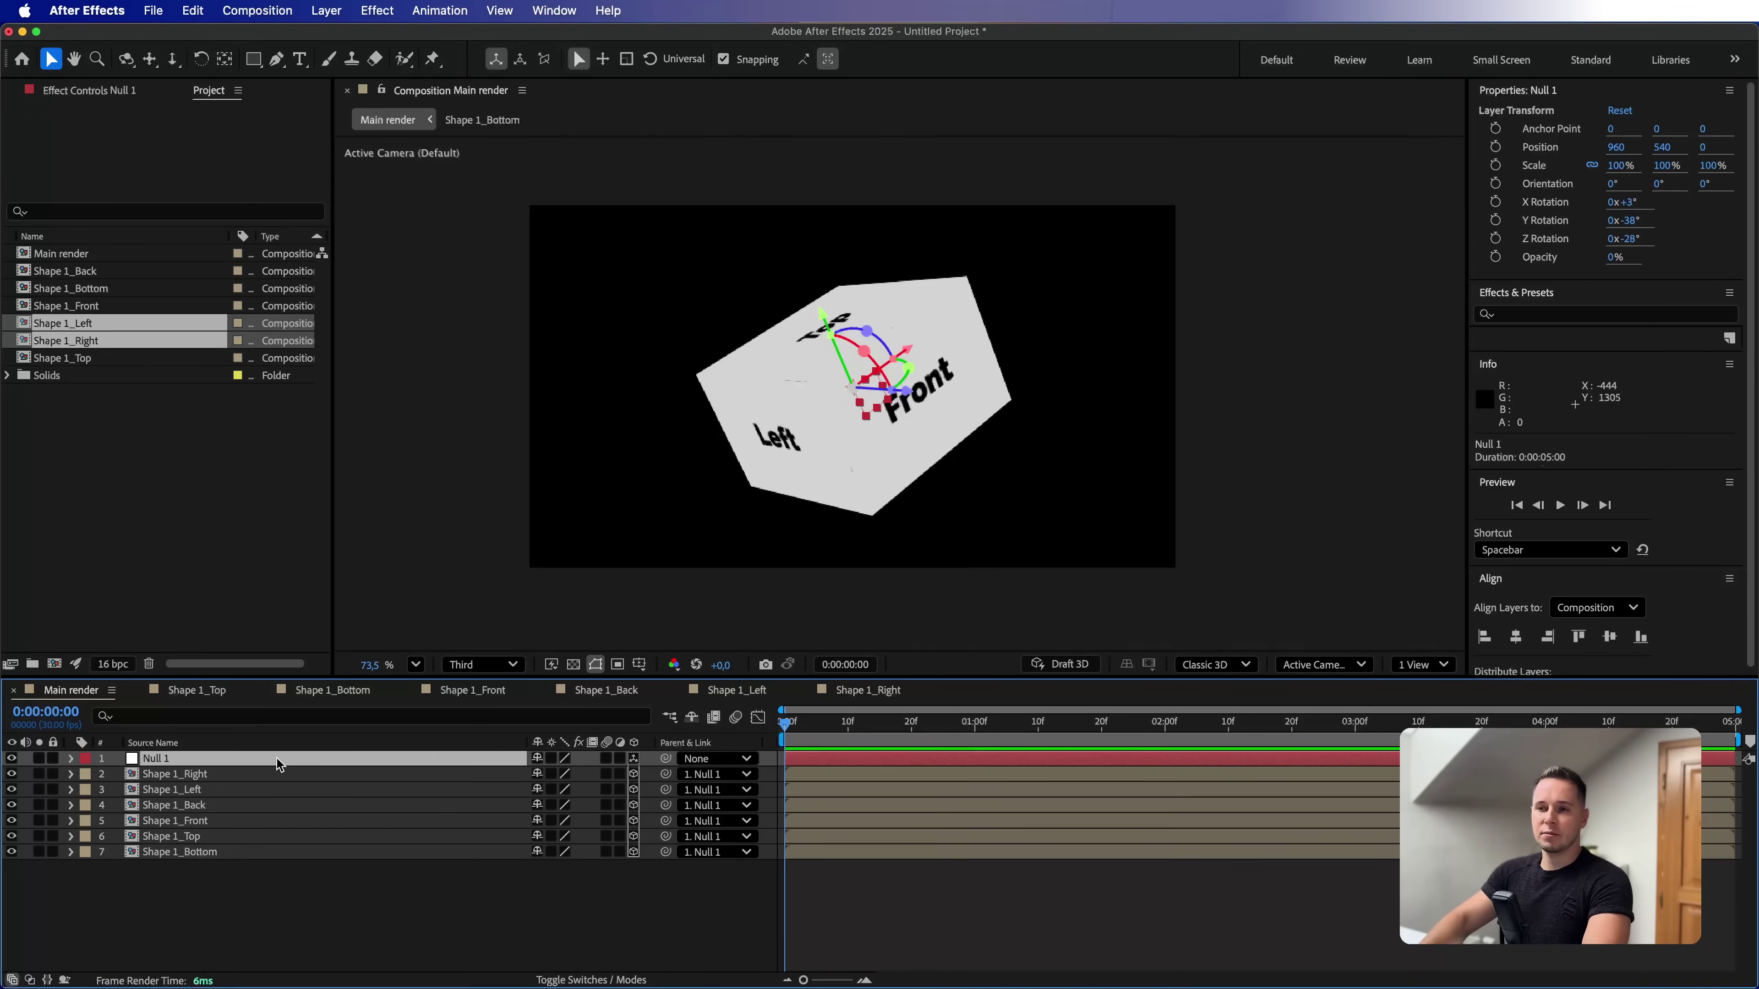
key("Return")
type("Shape 1_")
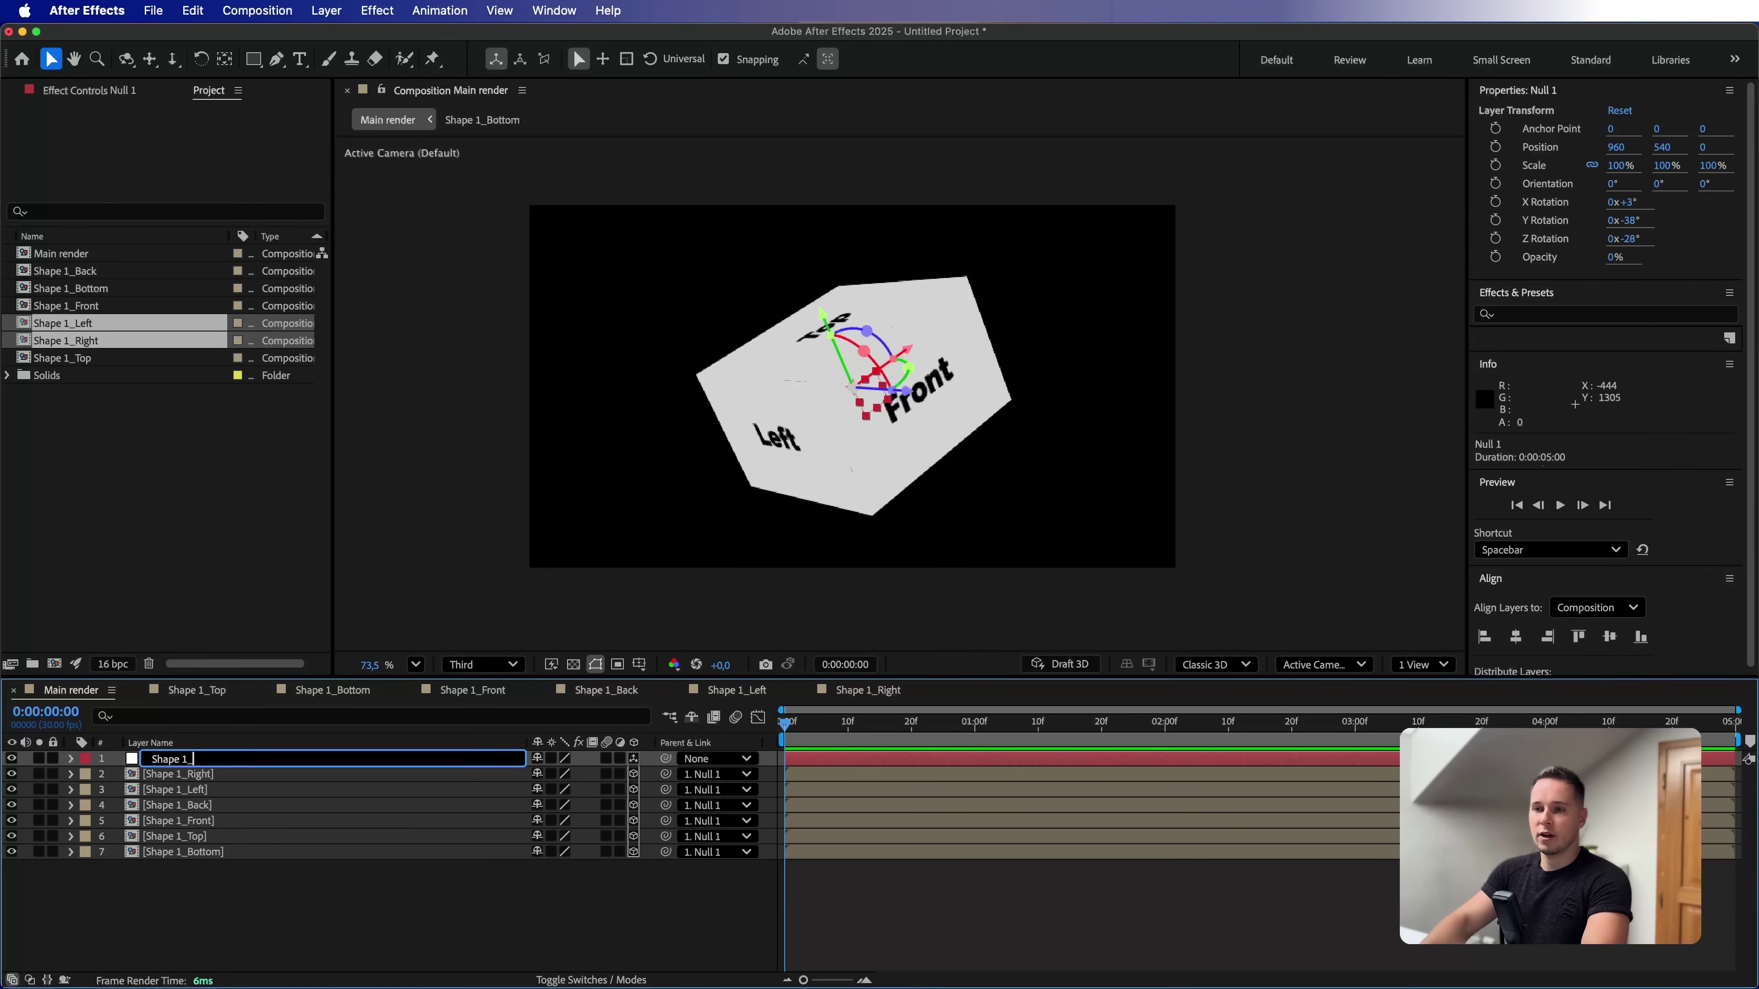
type("Control")
key("Return")
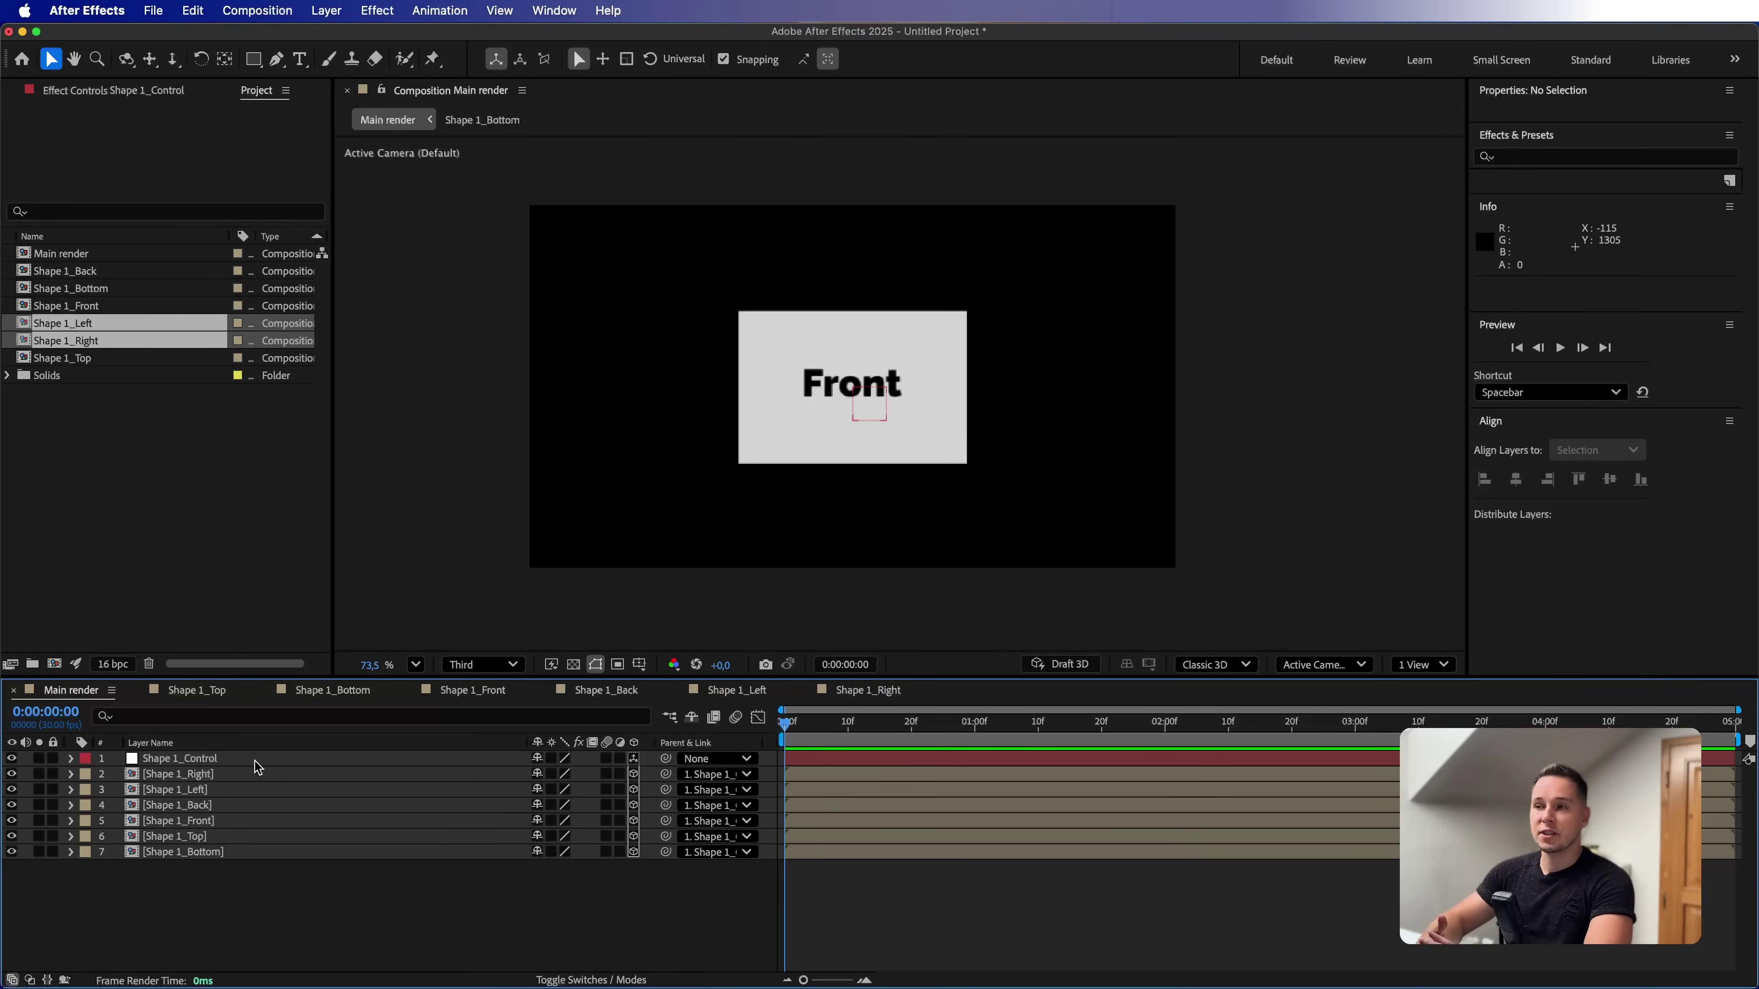
Duplicate the six Shape 1 face compositions in the Project panel
left_click(166, 491)
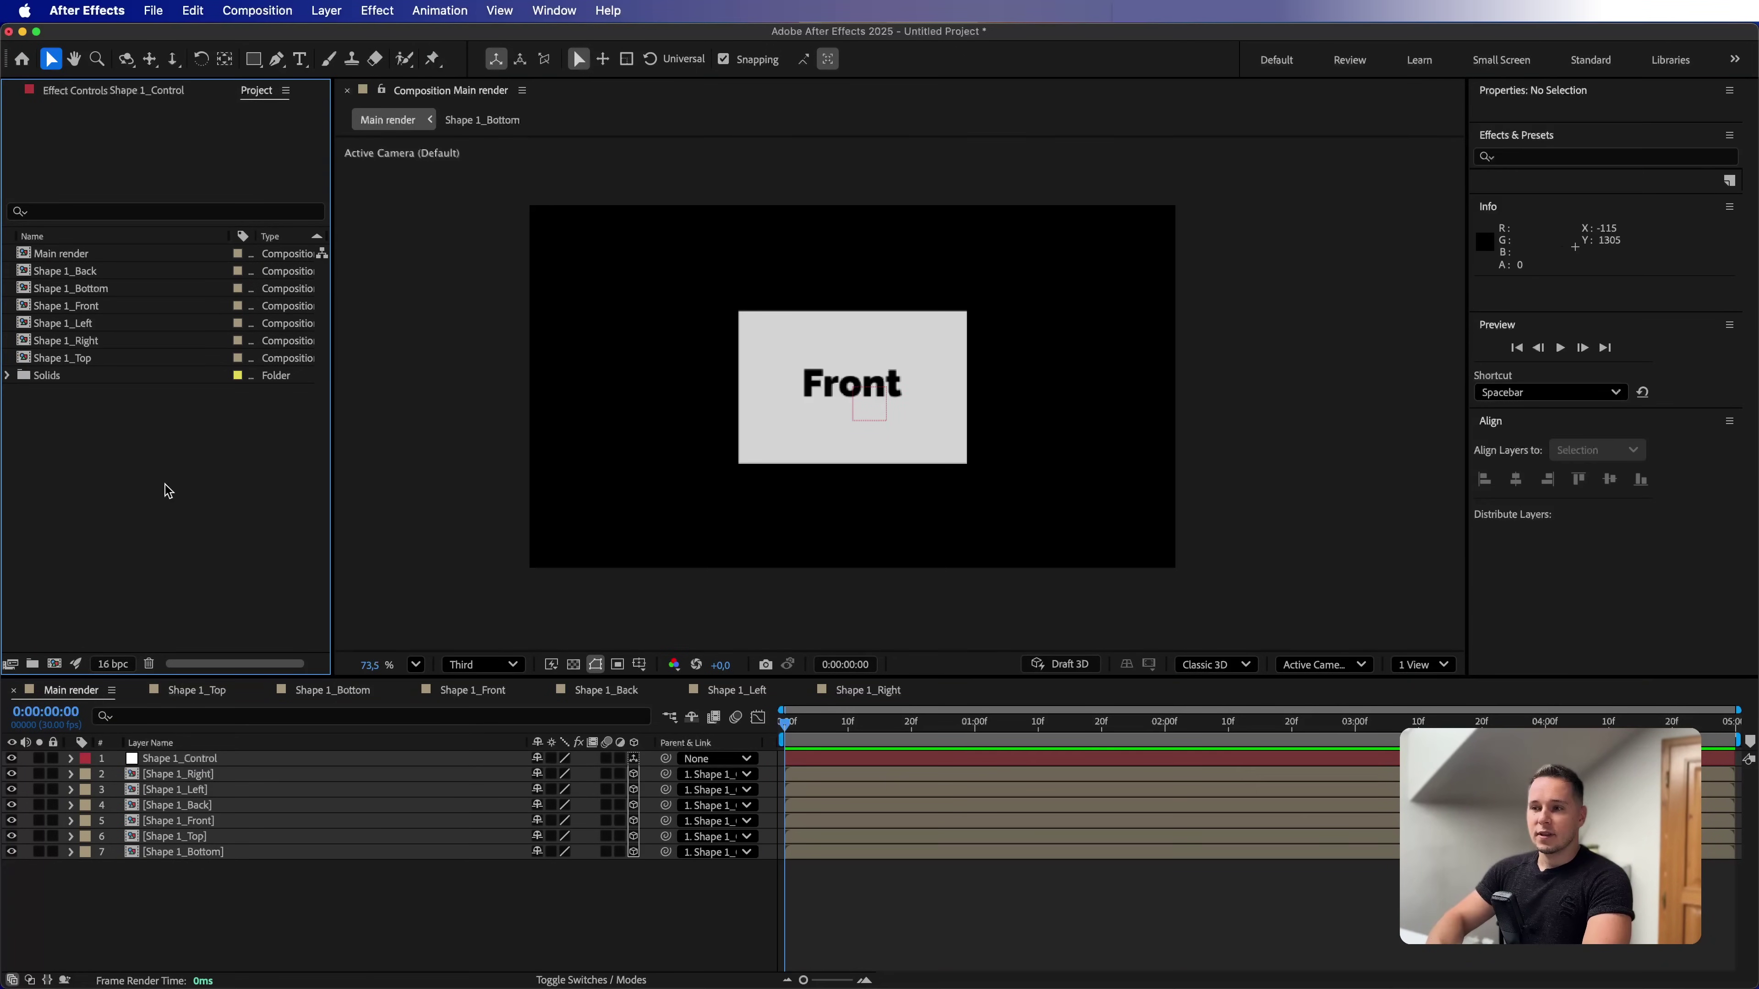
left_click(101, 359)
left_click(57, 276, "shift")
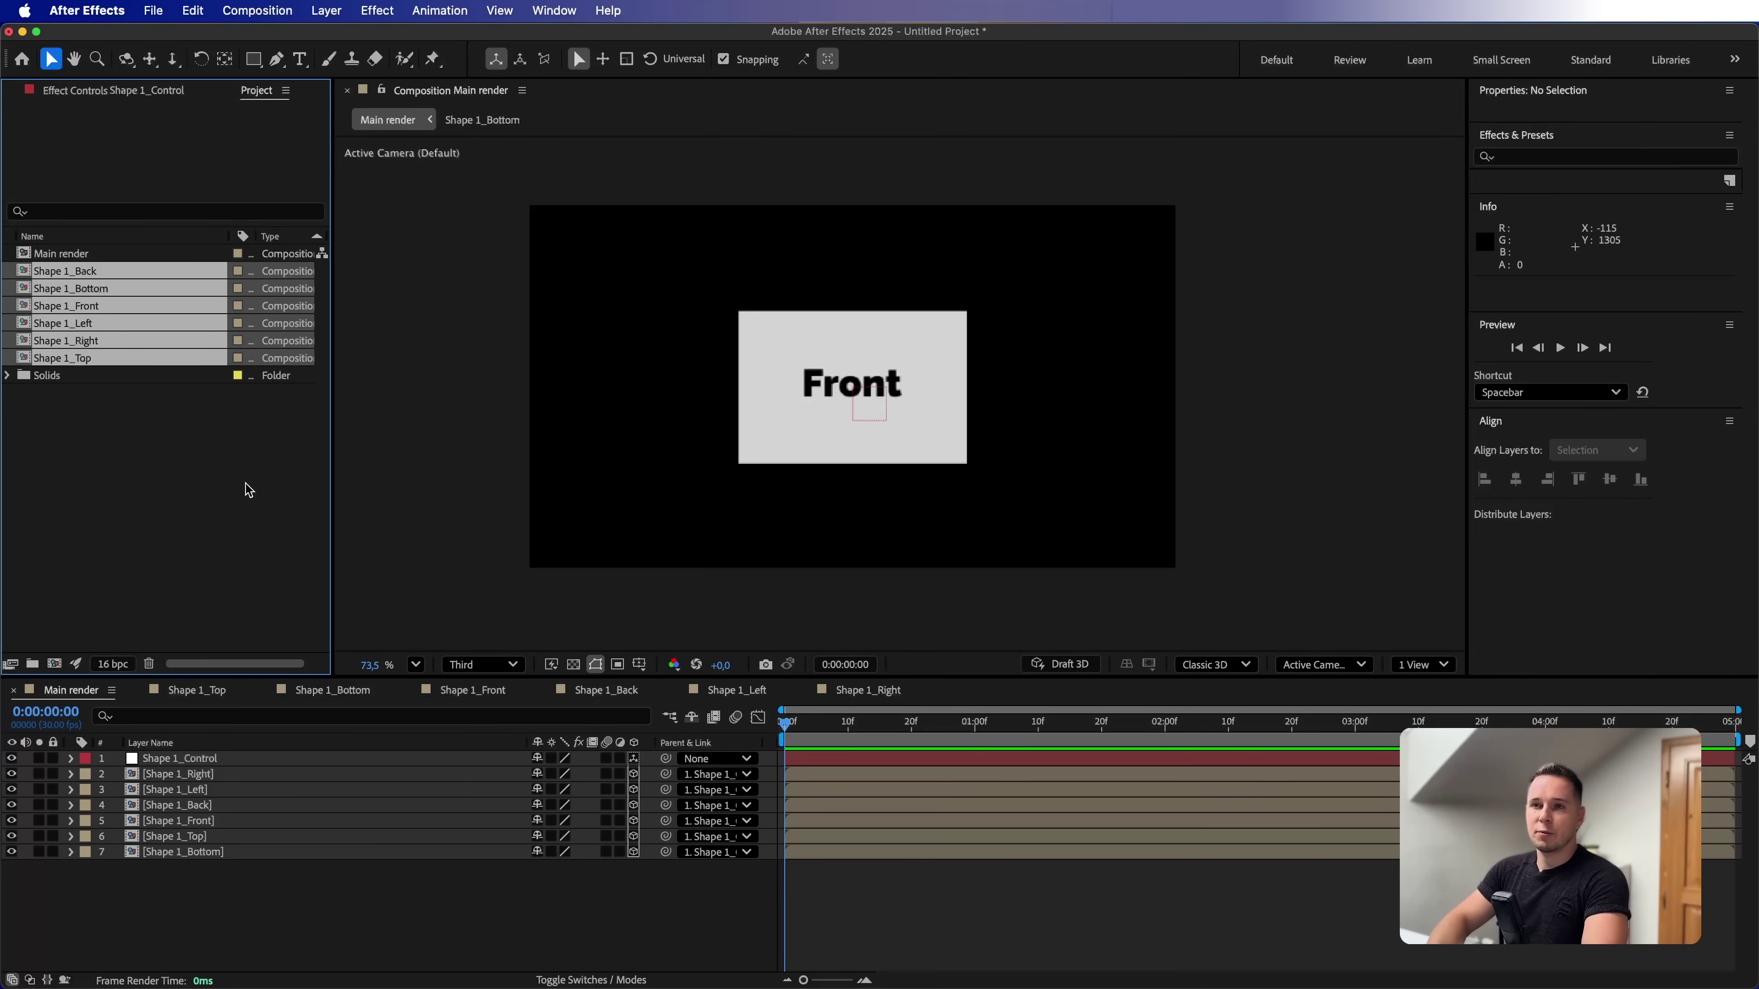
key("super+d")
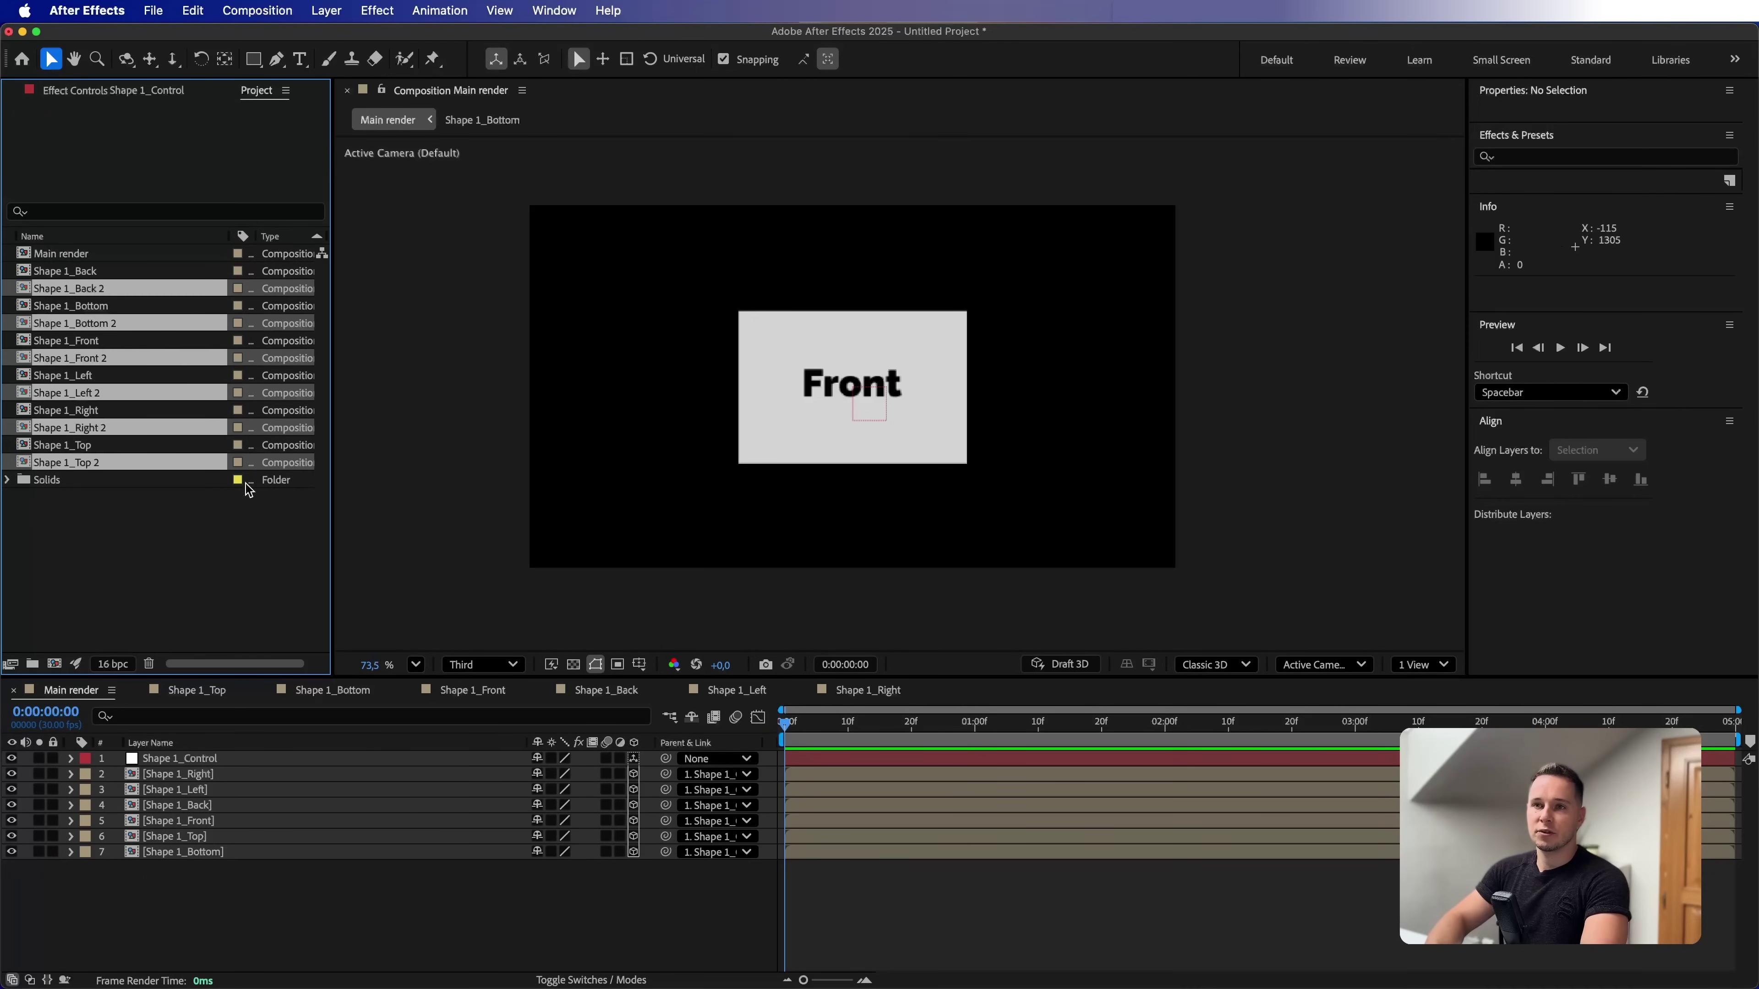
key("super+z")
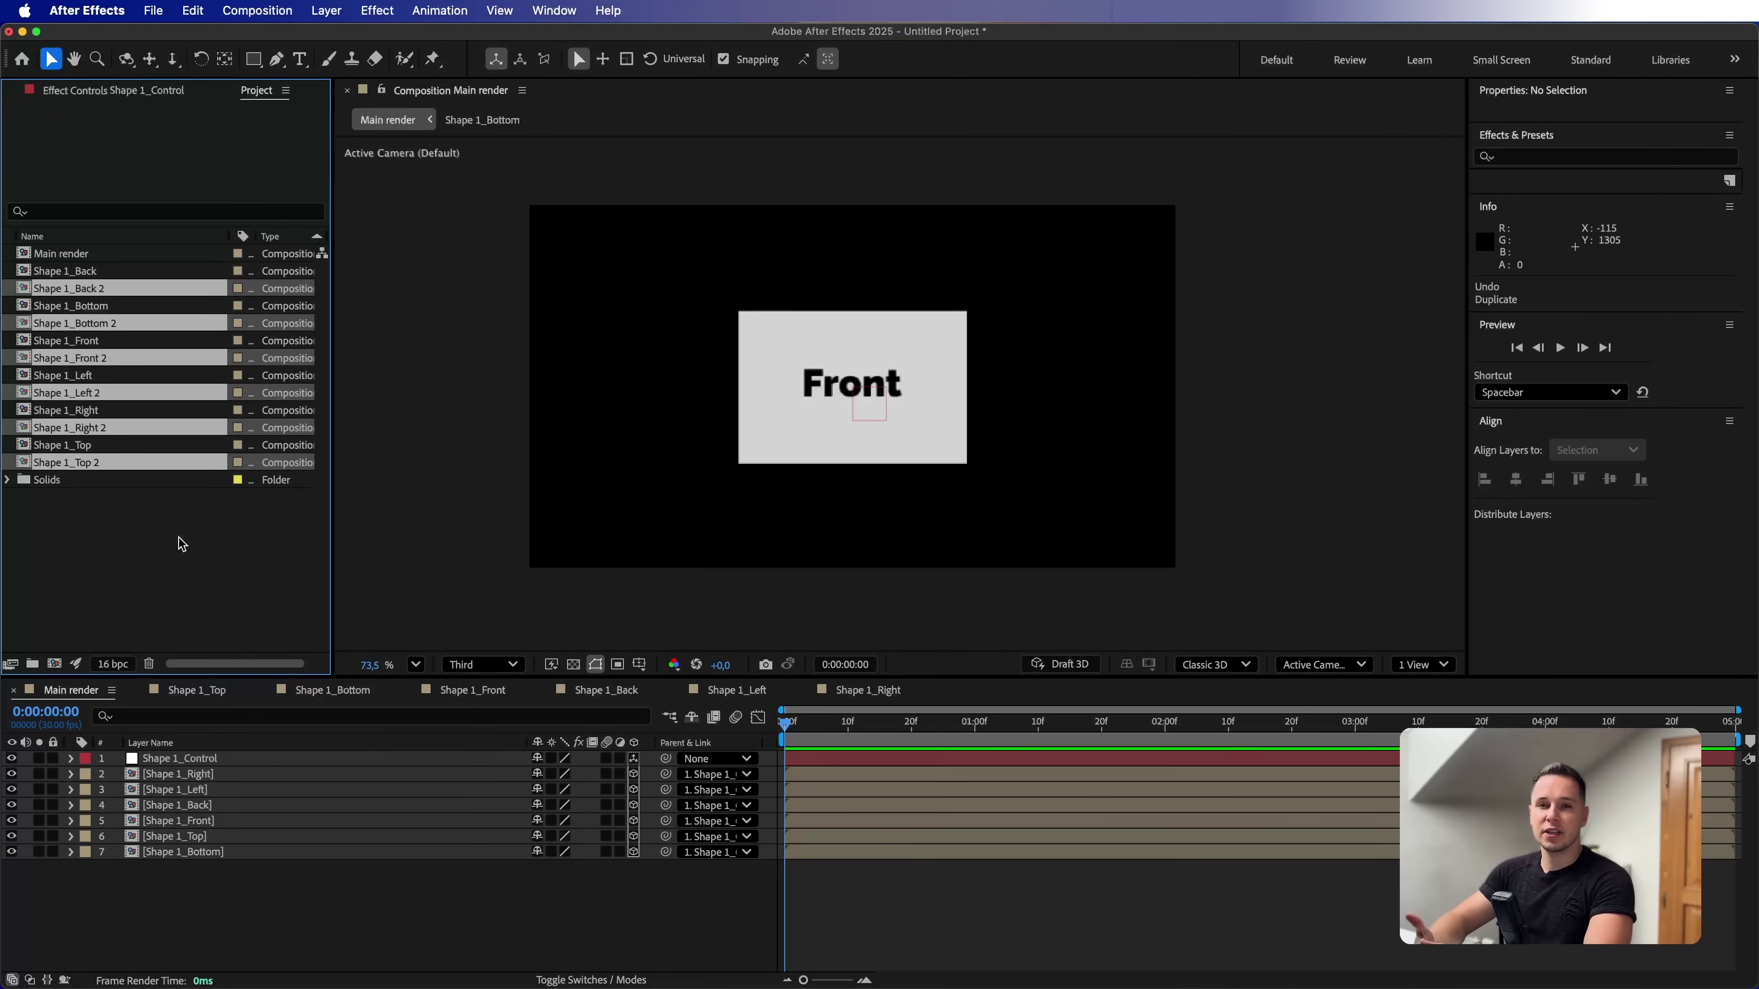
Rename the Shape 1_Back 2 copy to Shape 2_Back
left_click(117, 558)
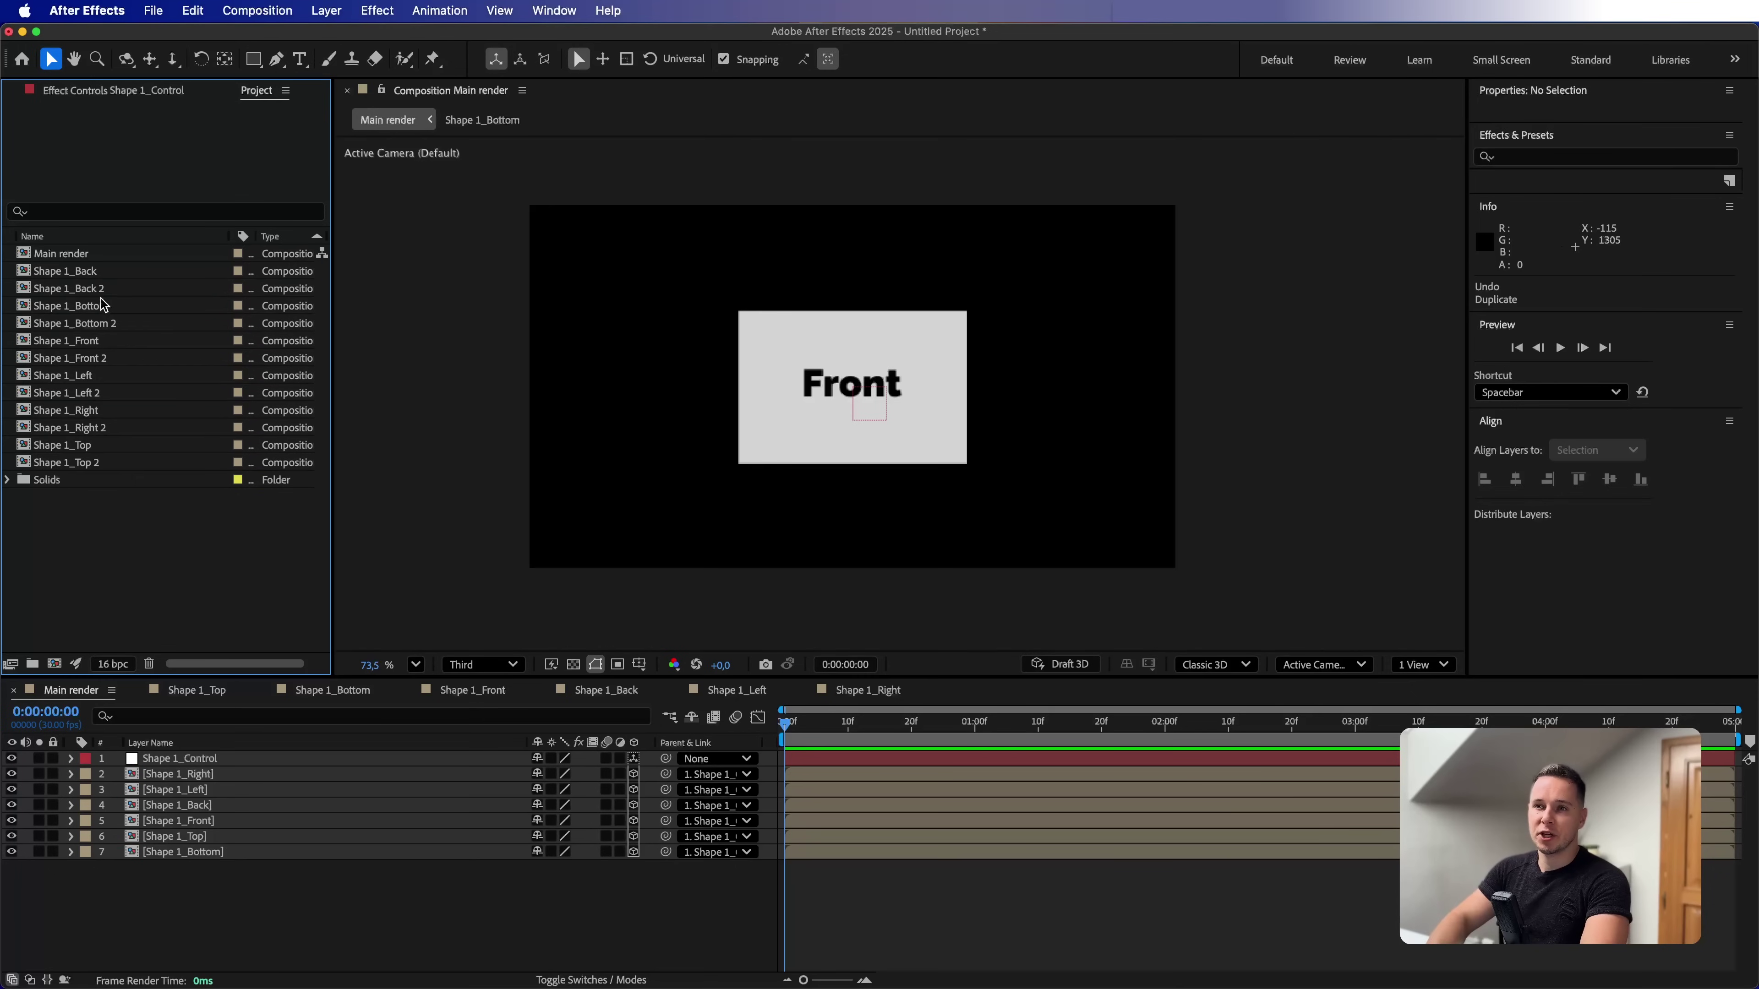
left_click(90, 289)
key("Return")
key("Left")
key("BackSpace")
type("2")
key("Return")
Rename the Shape 1_Bottom 2 copy to Shape 2_Bottom
left_click(151, 308)
key("Return")
type("2")
key("Return")
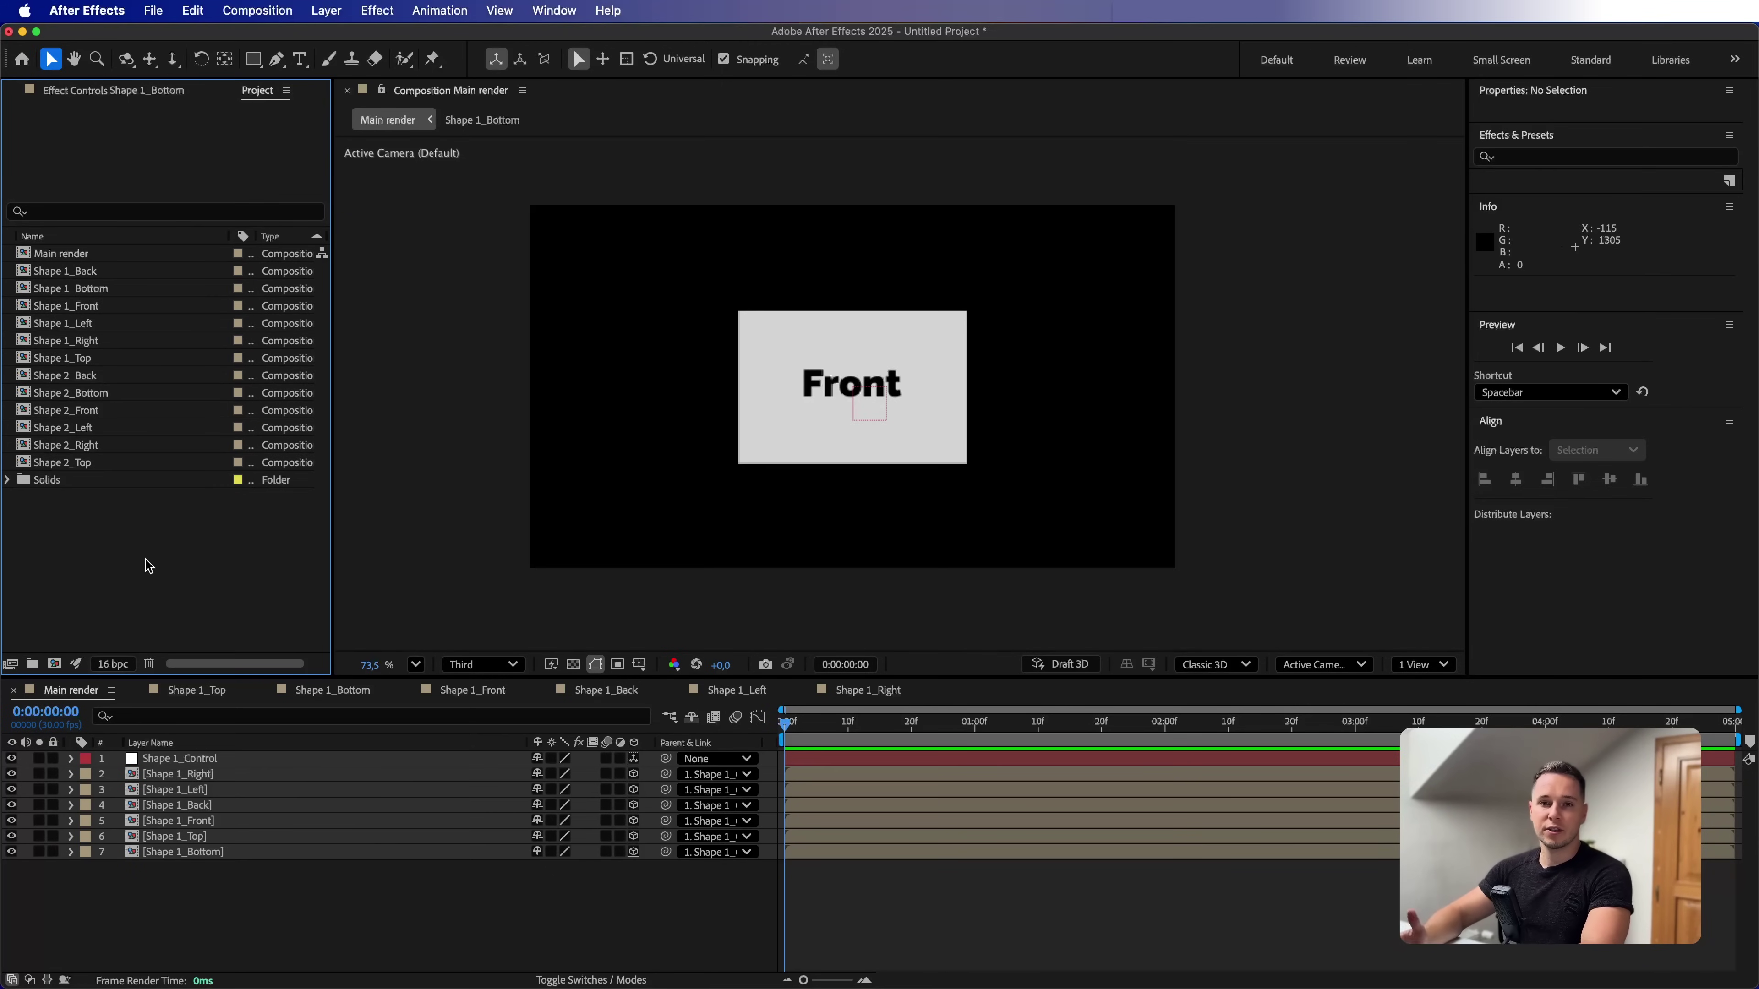
left_click(168, 853)
left_click(208, 760, "shift")
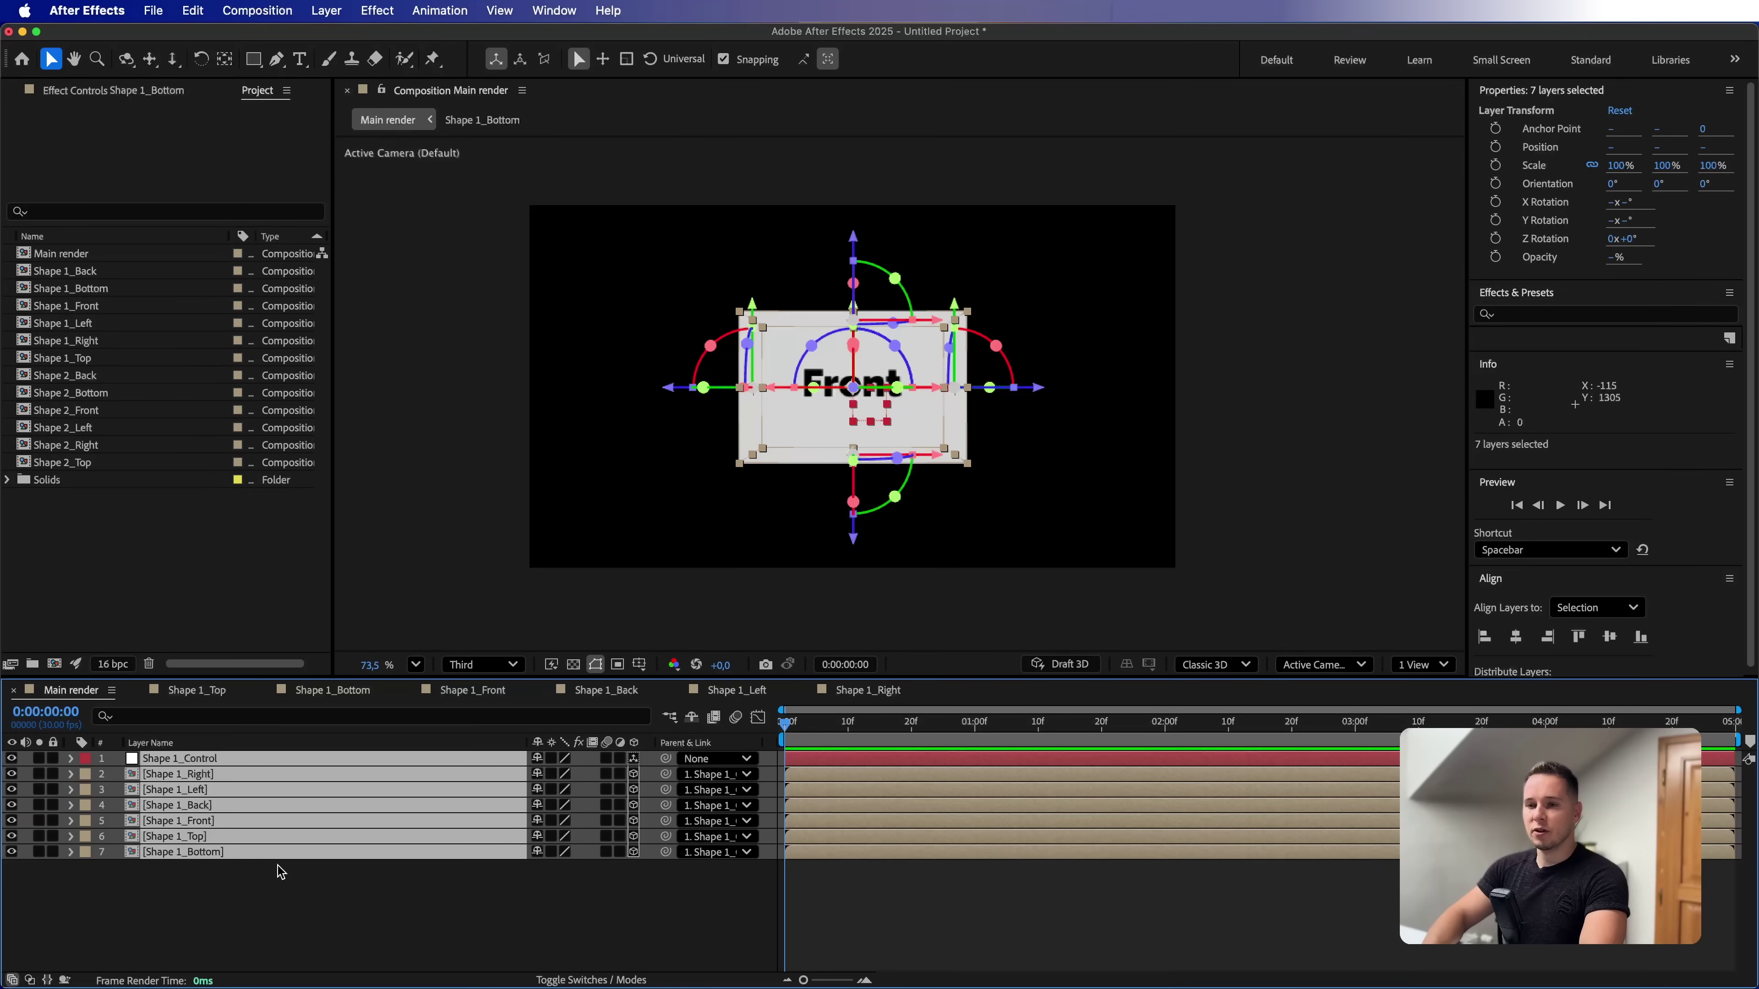
Duplicate the seven box layers, label the copied faces Blue, and hide layers 8–14
key("super+d")
left_click_drag(192, 795, 187, 766)
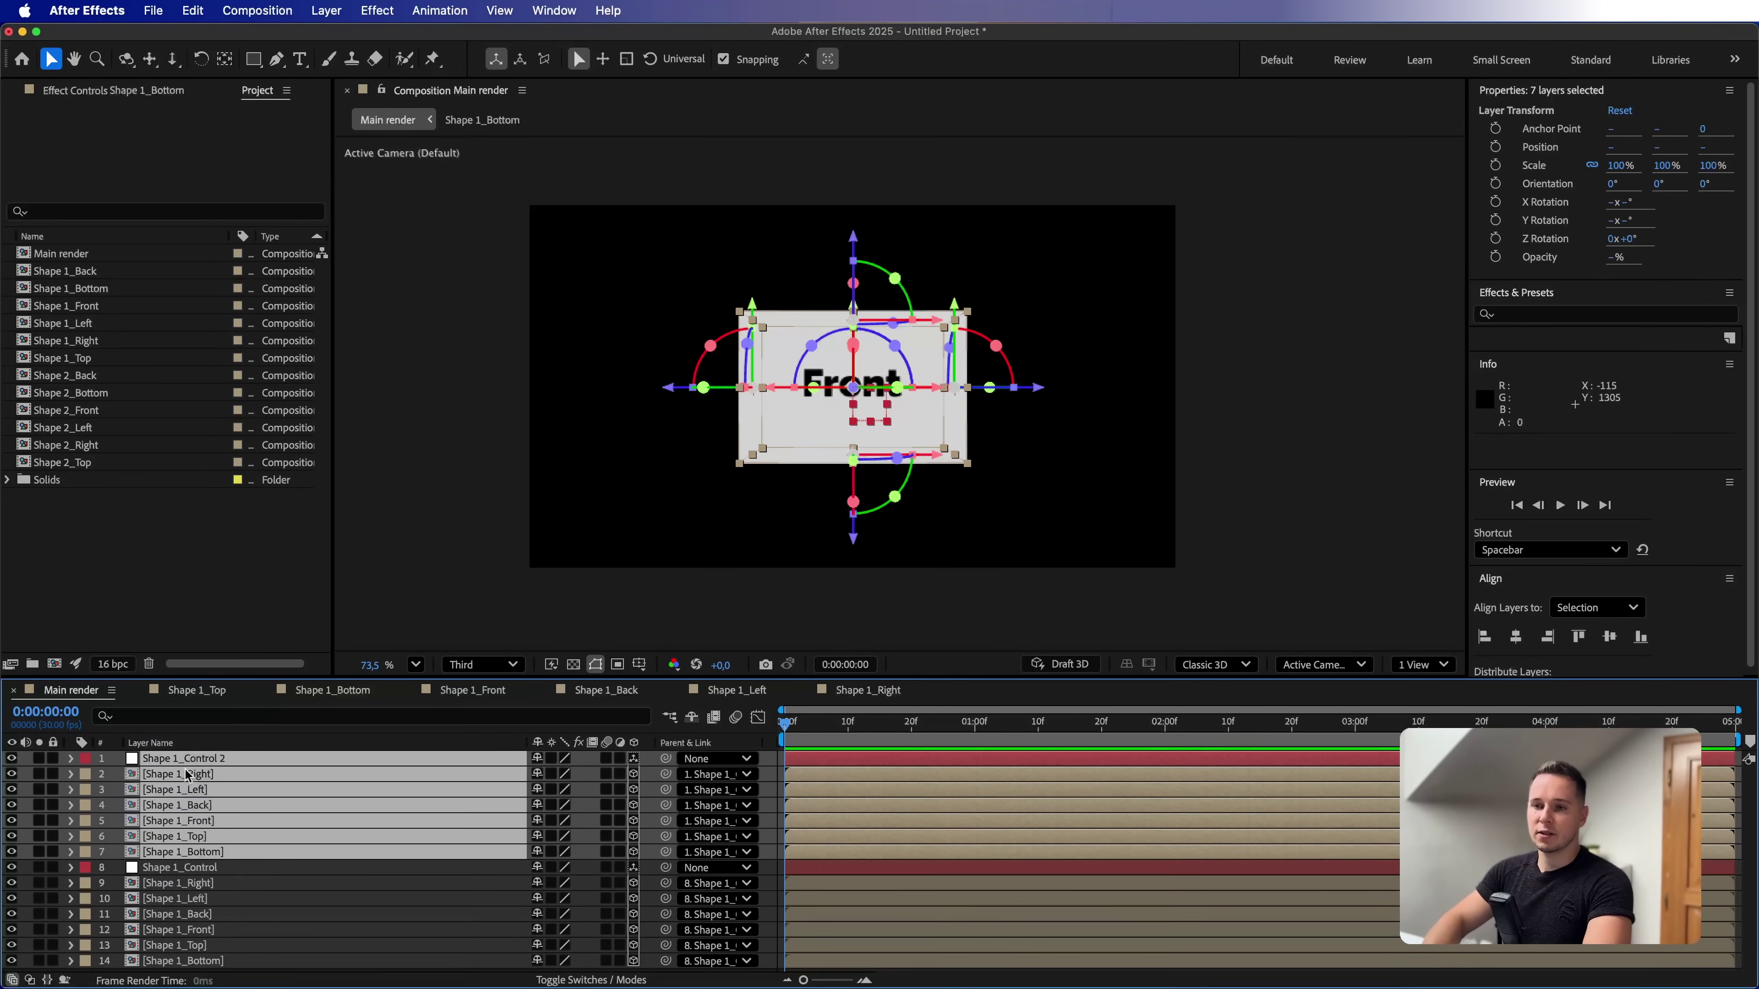
left_click(124, 867)
left_click(139, 852)
left_click(154, 775, "shift")
left_click(88, 781)
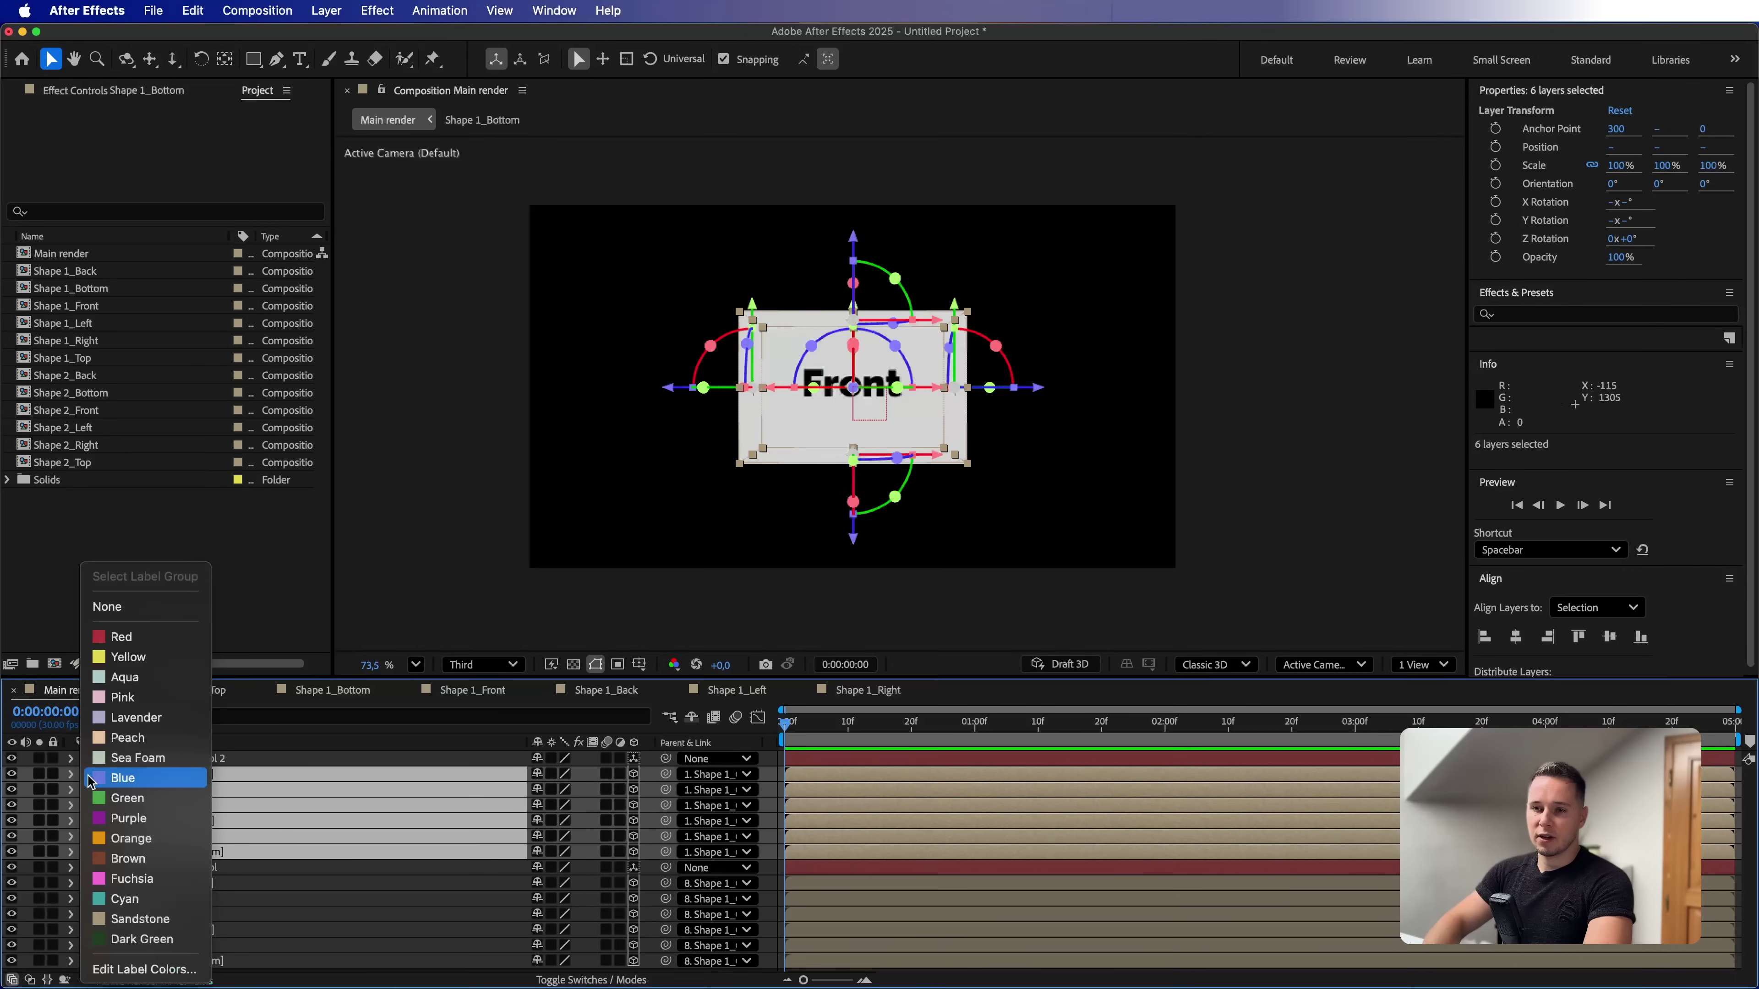
left_click(142, 783)
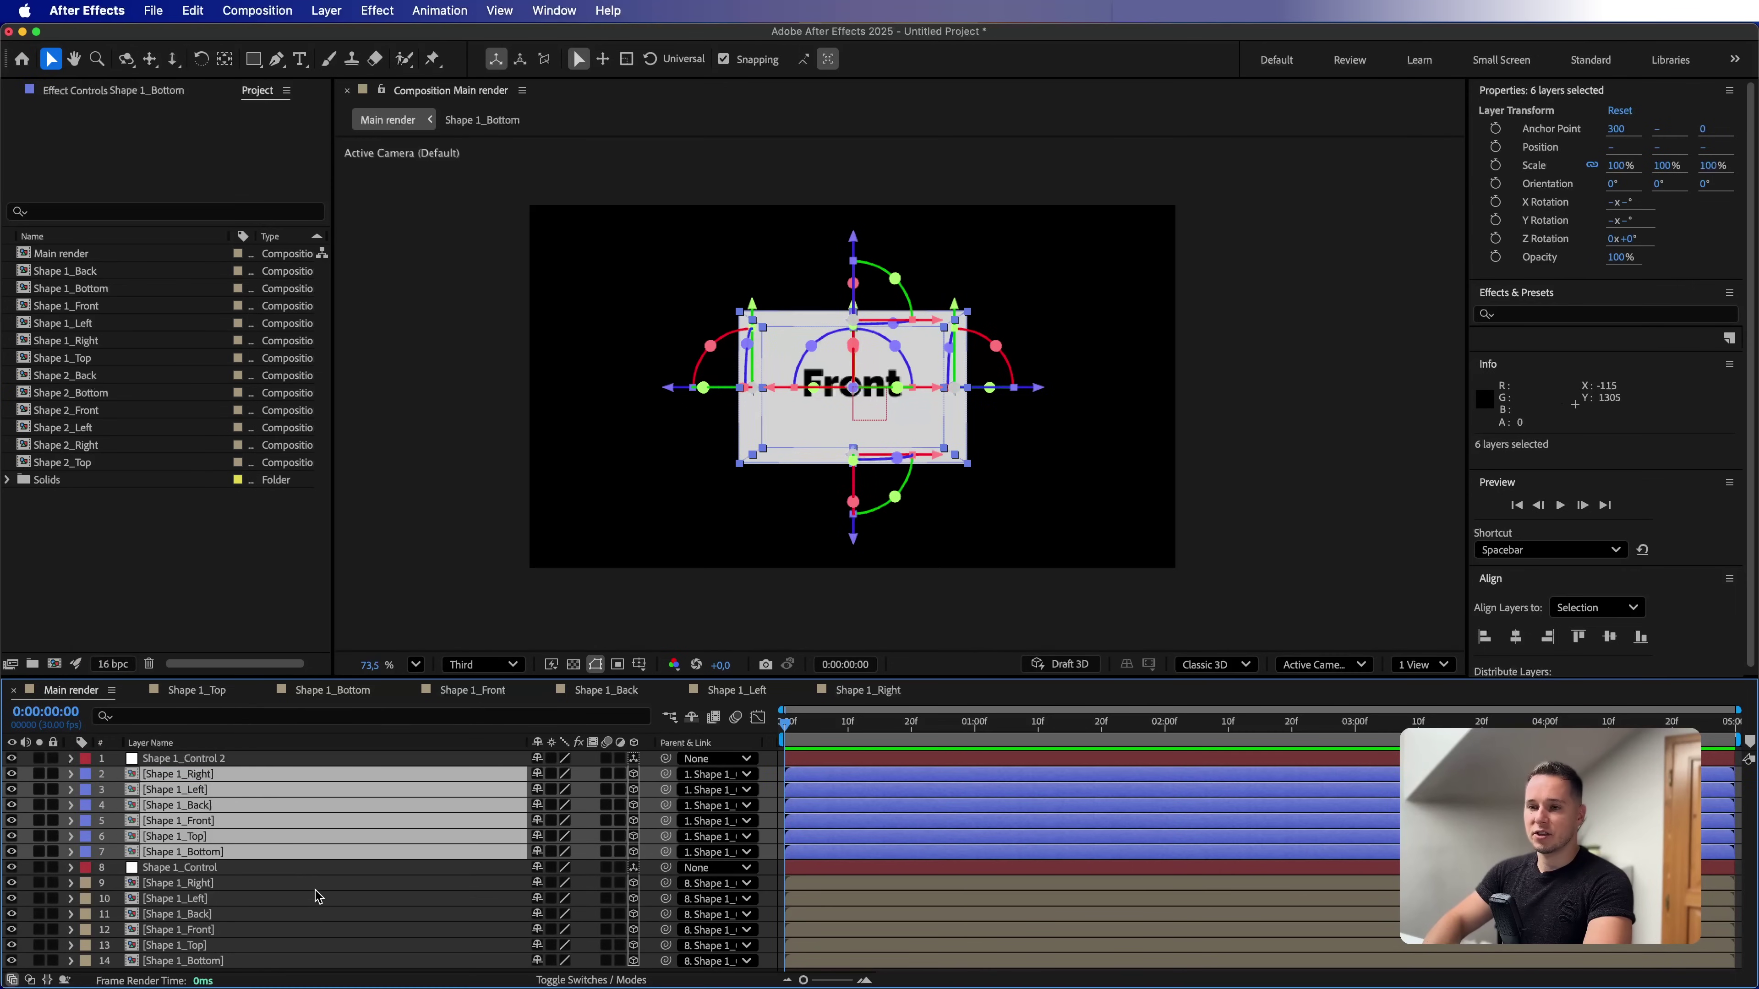
left_click(222, 852)
left_click_drag(12, 867, 12, 961)
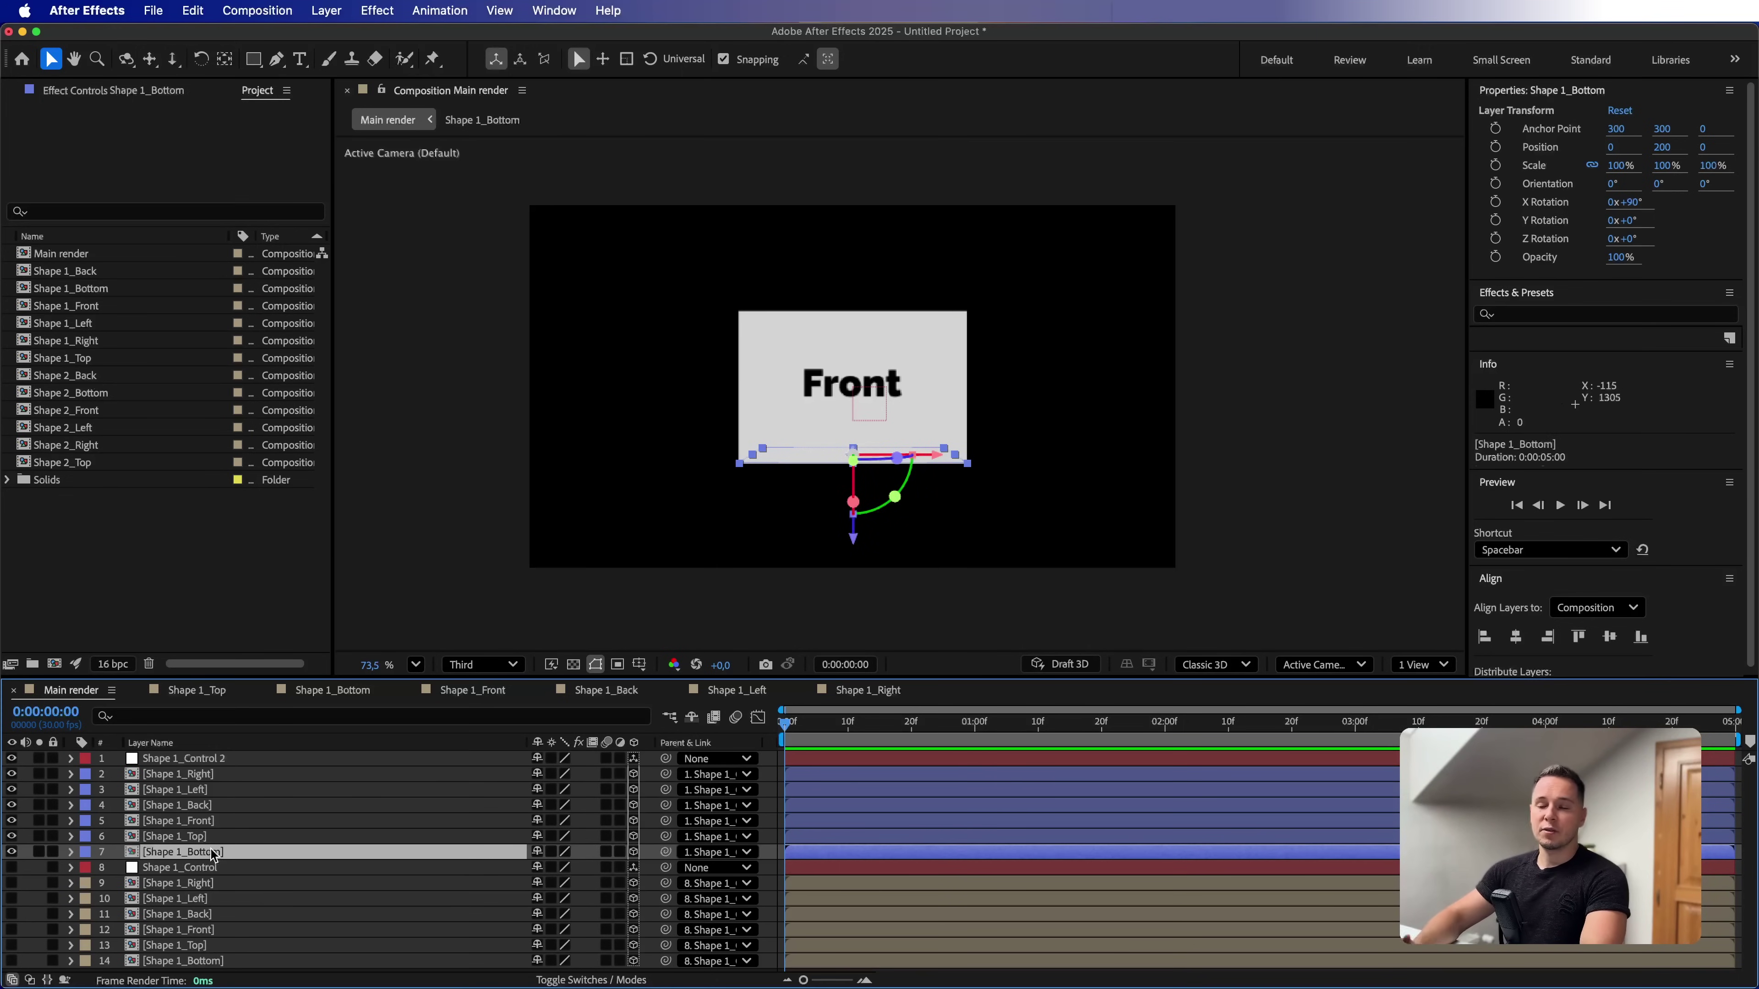
Replace the copied Top, Right and Left faces with Shape 2_Top, Shape 2_Right and Shape 2_Left
left_click(70, 470)
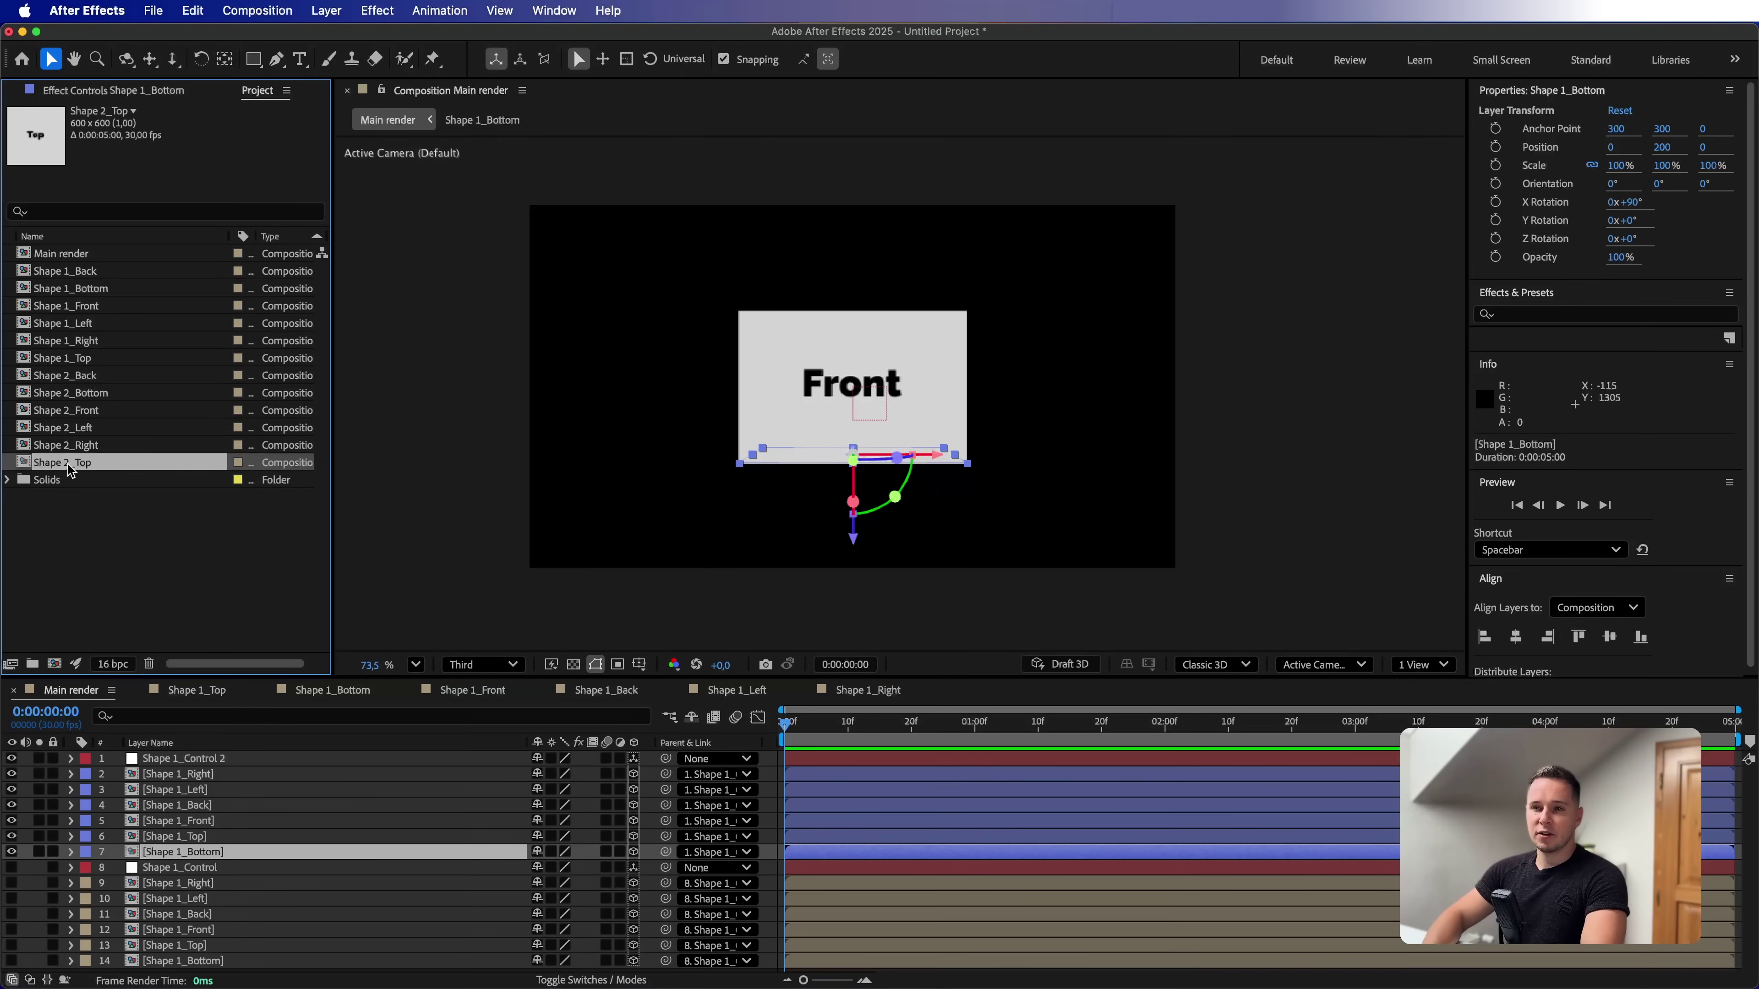
left_click(202, 837)
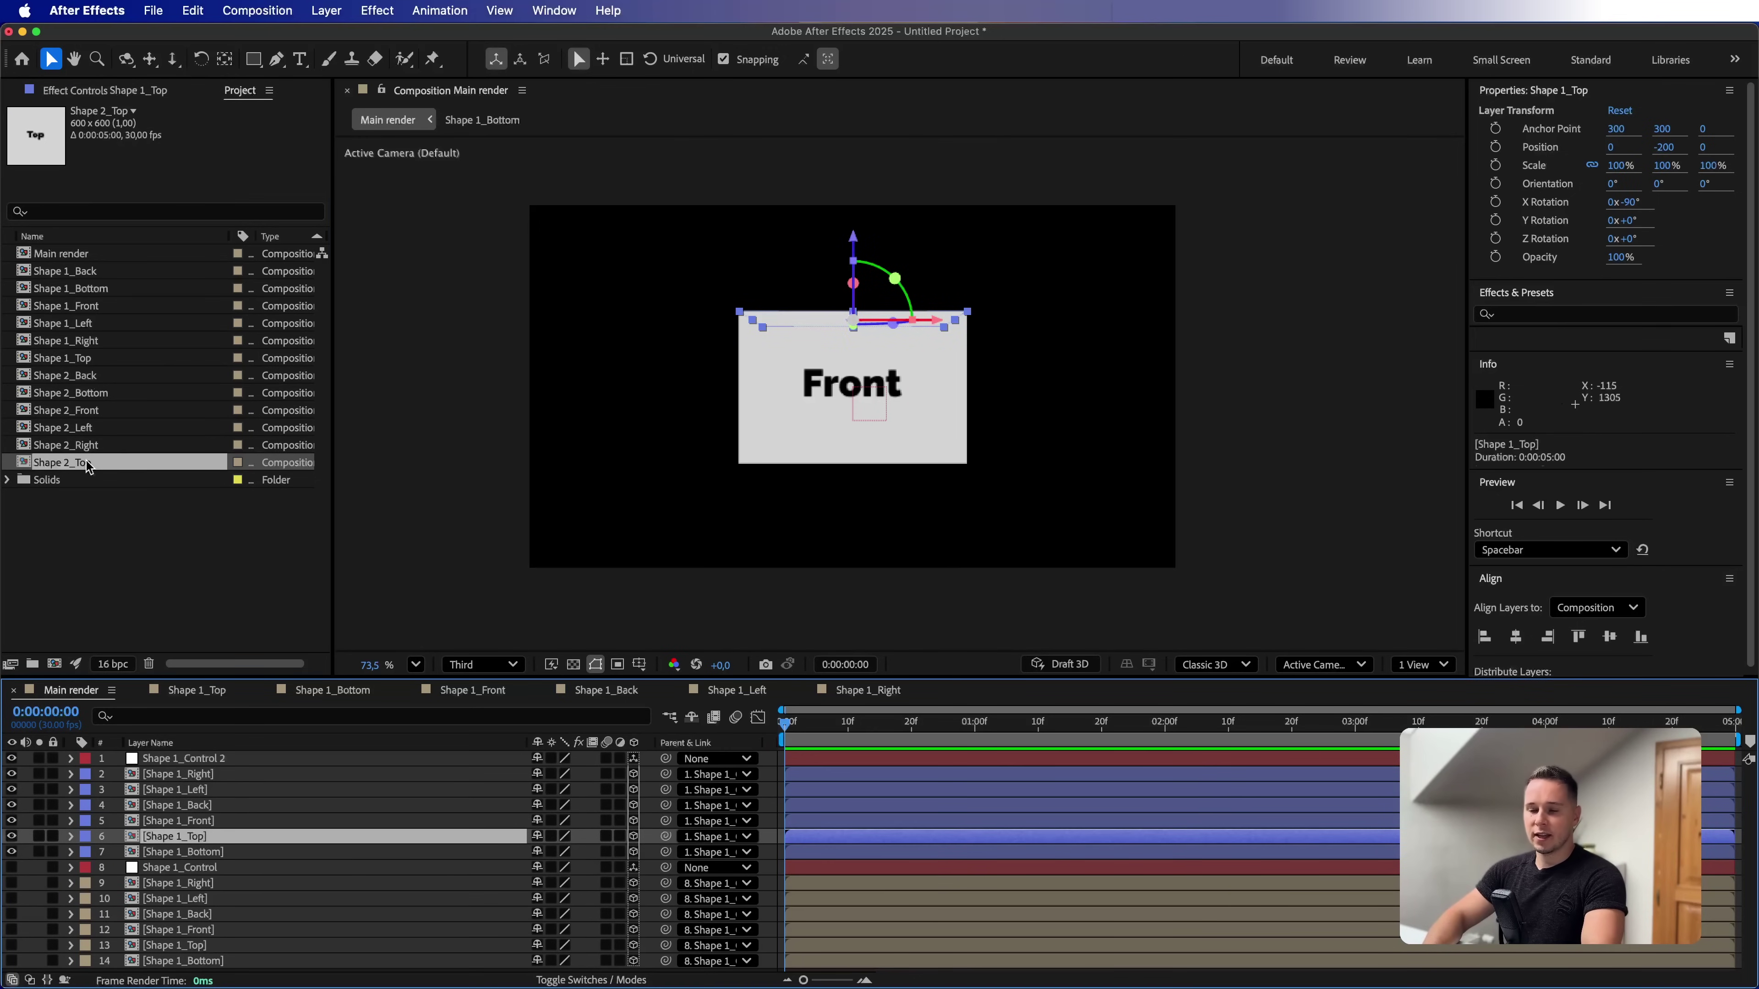
left_click_drag(62, 465, 178, 842)
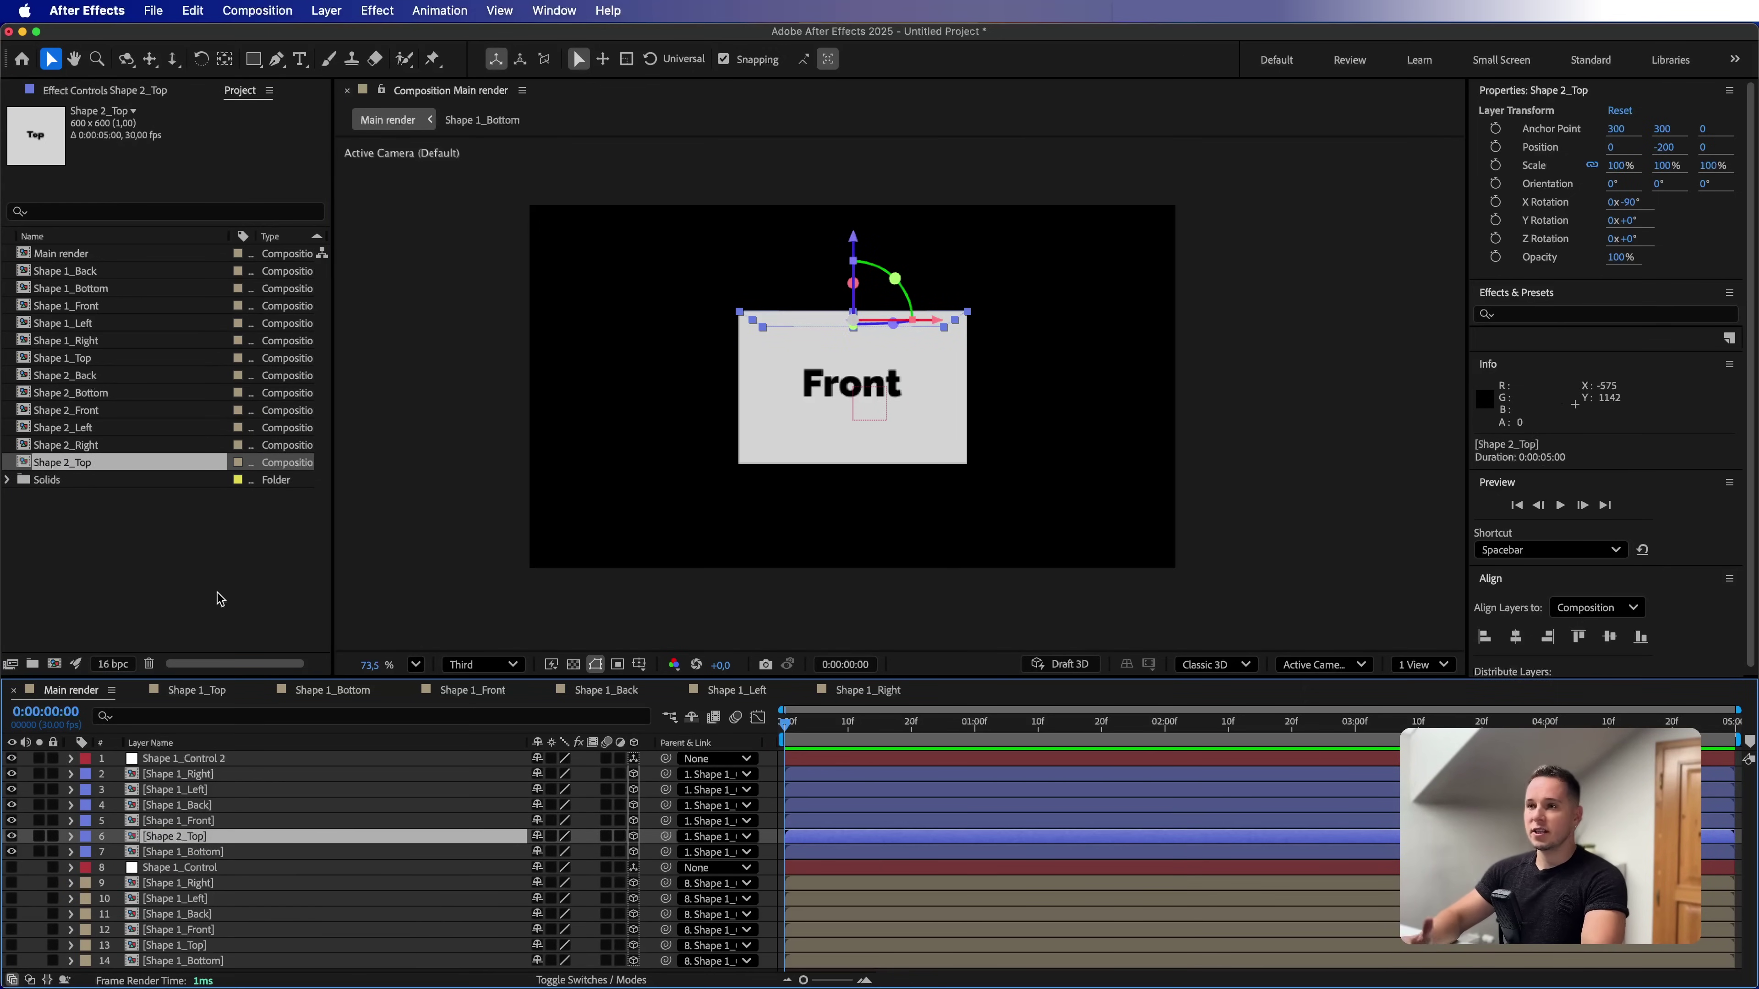
left_click(85, 447)
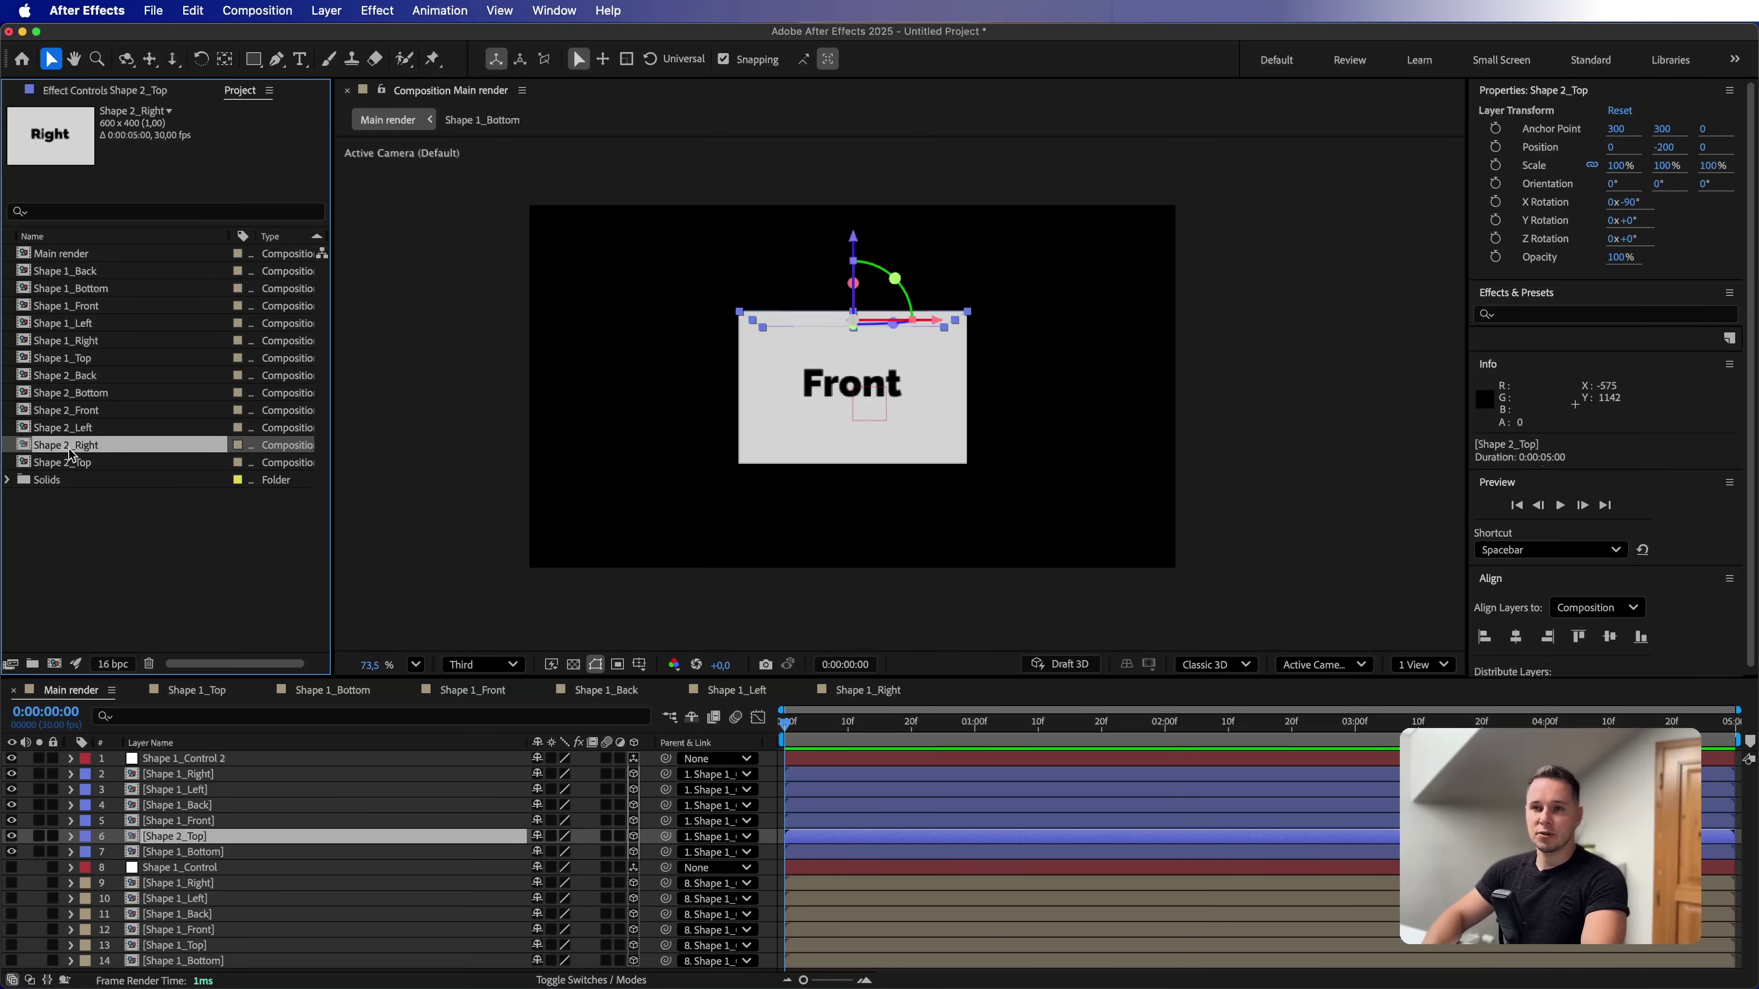
left_click(212, 775)
left_click_drag(132, 447, 197, 774)
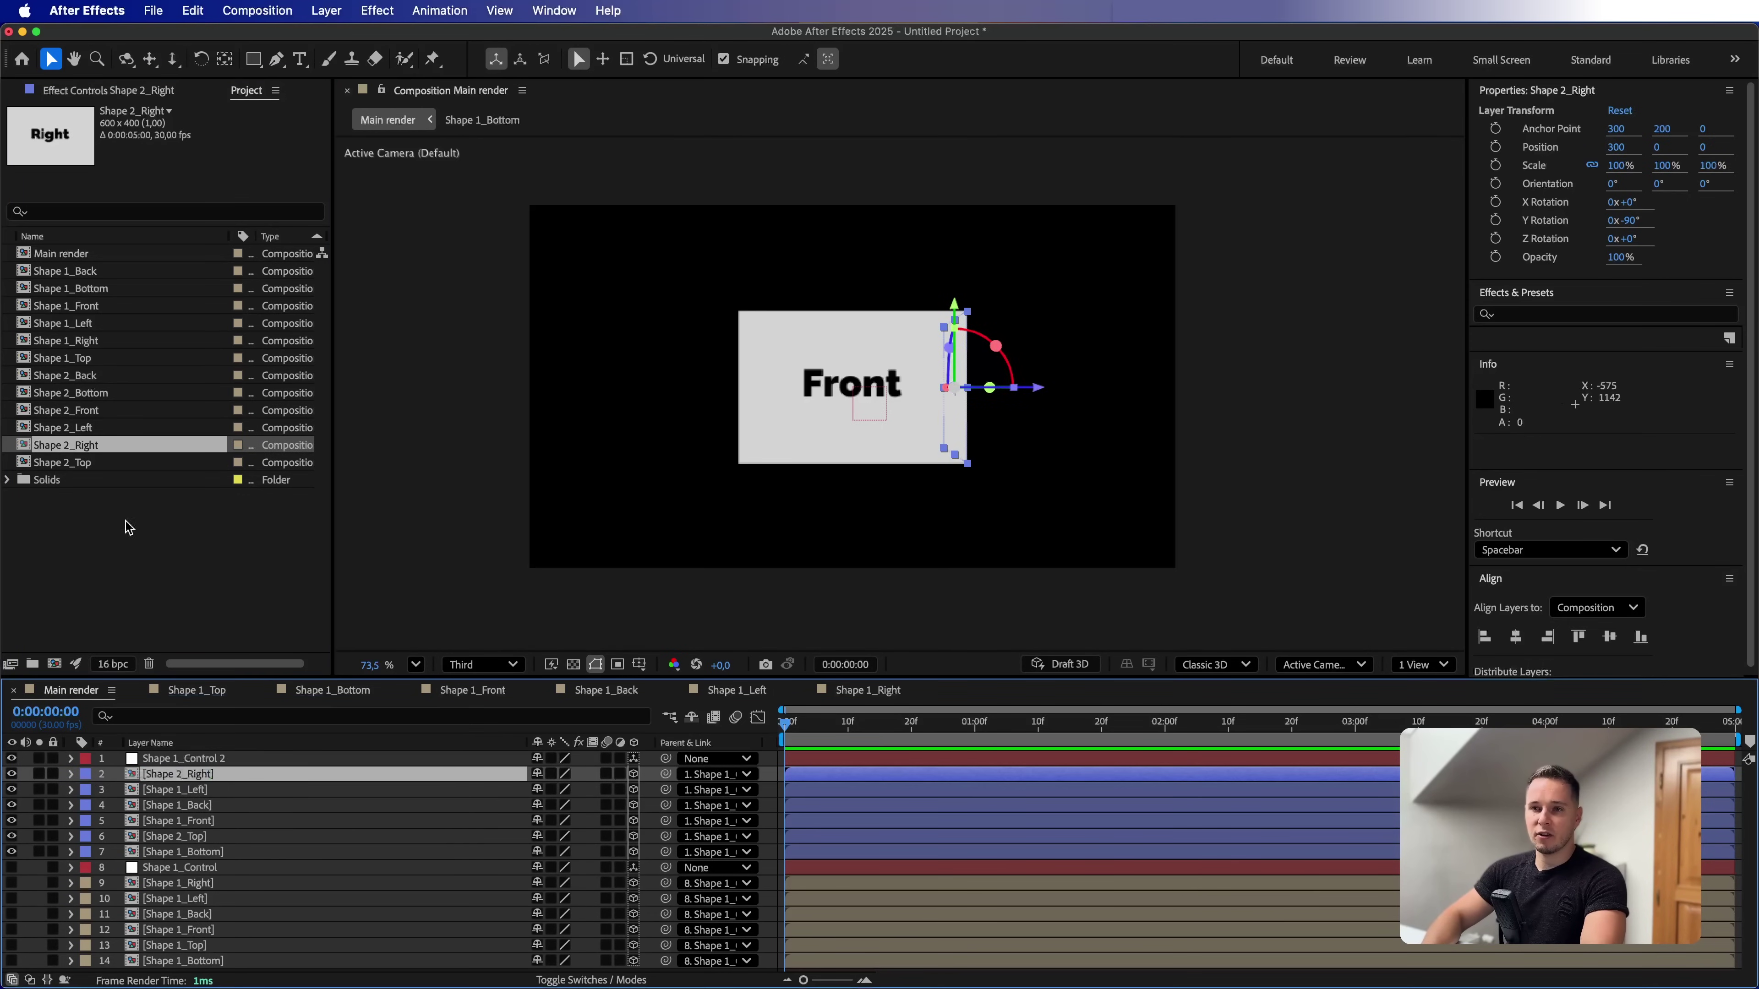
left_click(99, 431)
left_click(191, 790)
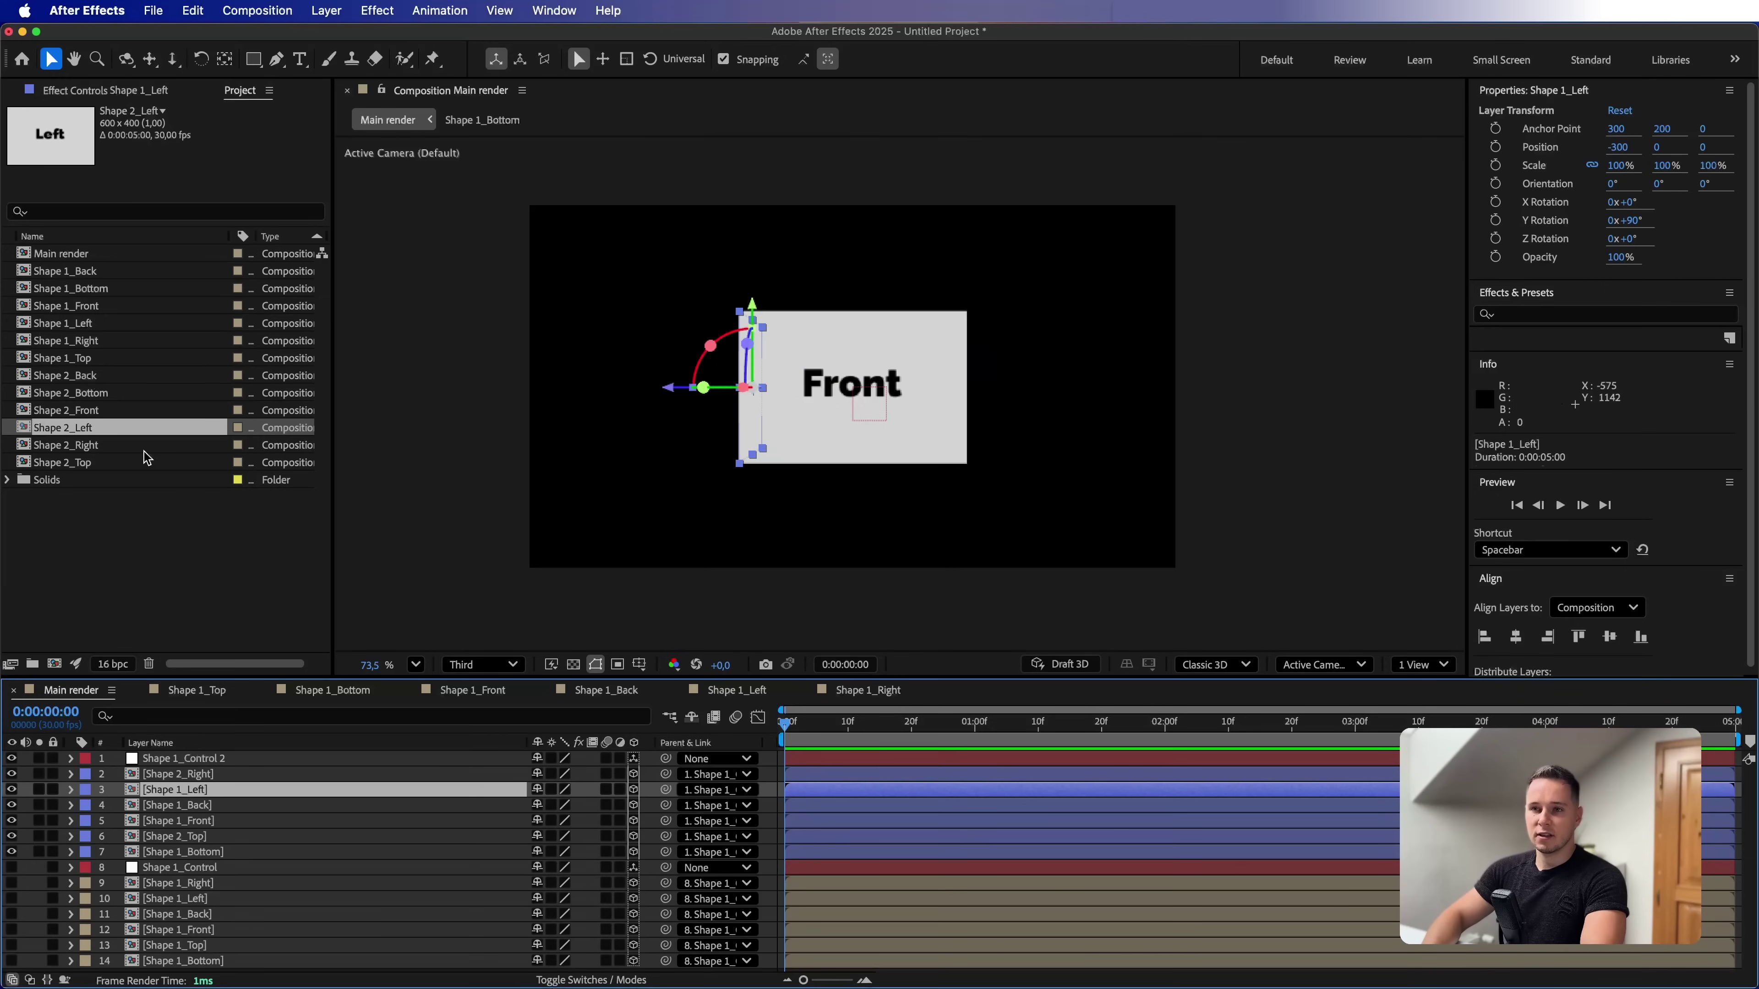
left_click_drag(104, 432, 197, 798)
Replace the copied Front, Back and Bottom faces with Shape 2_Front, Shape 2_Back and Shape 2_Bottom
left_click(104, 410)
left_click(222, 820)
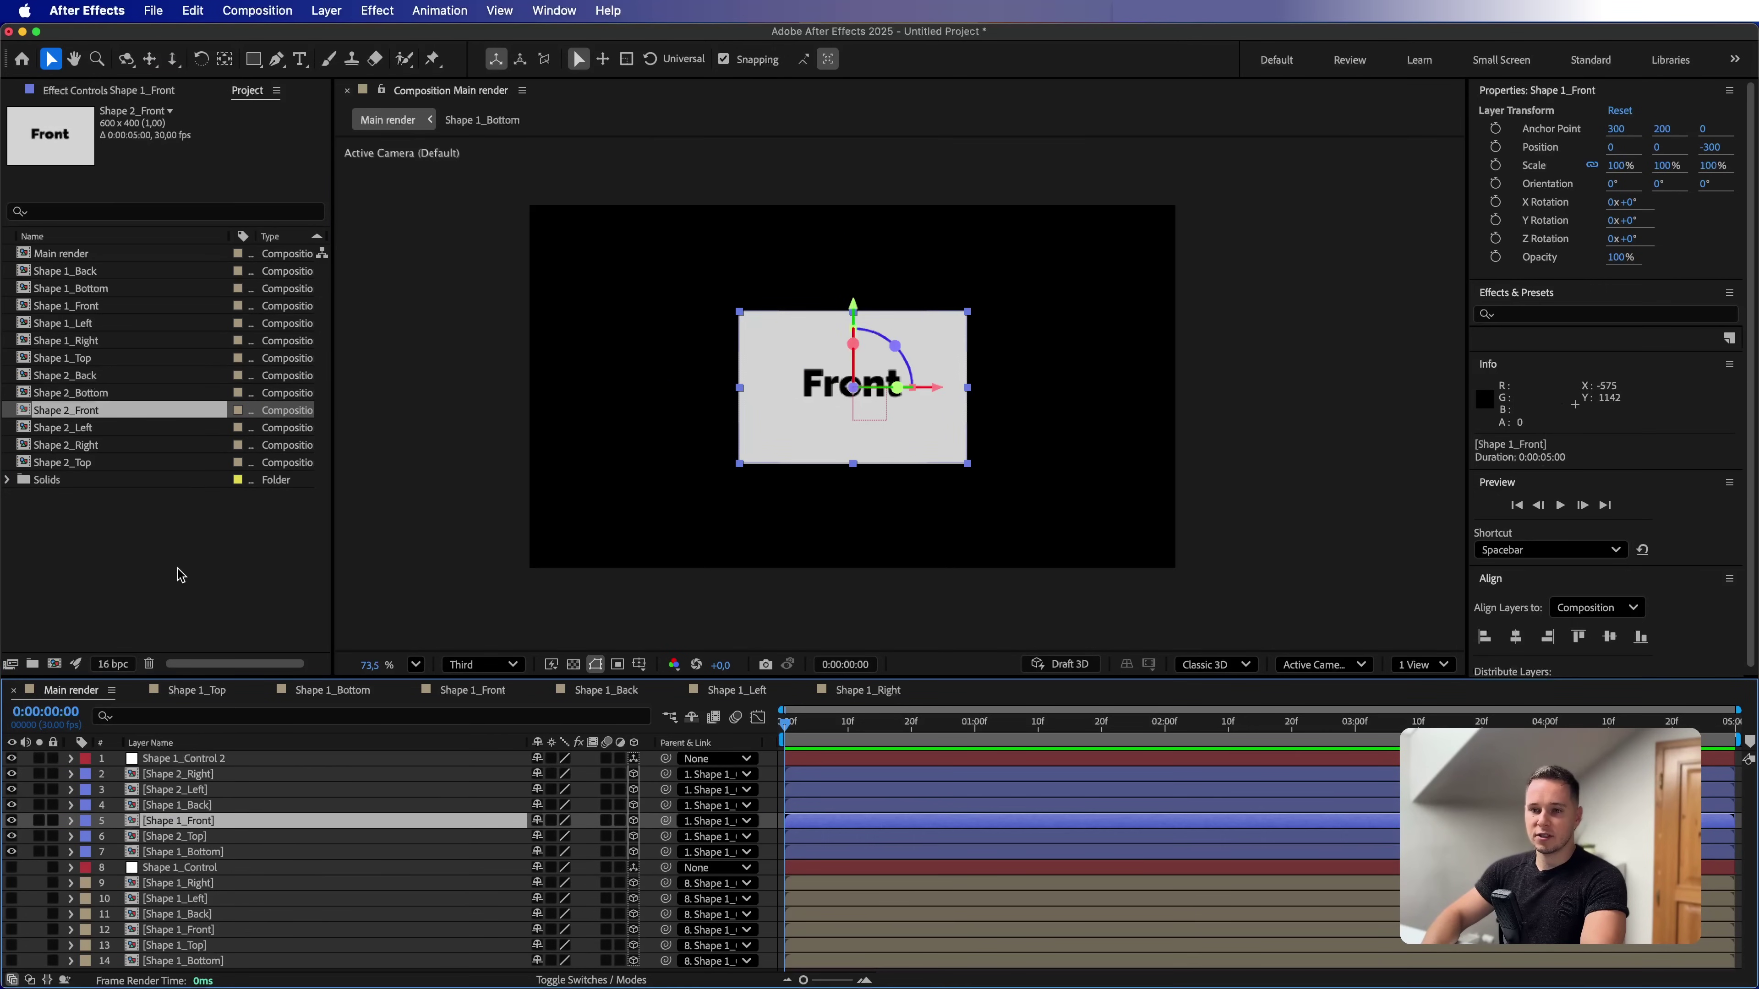
left_click_drag(138, 410, 218, 821)
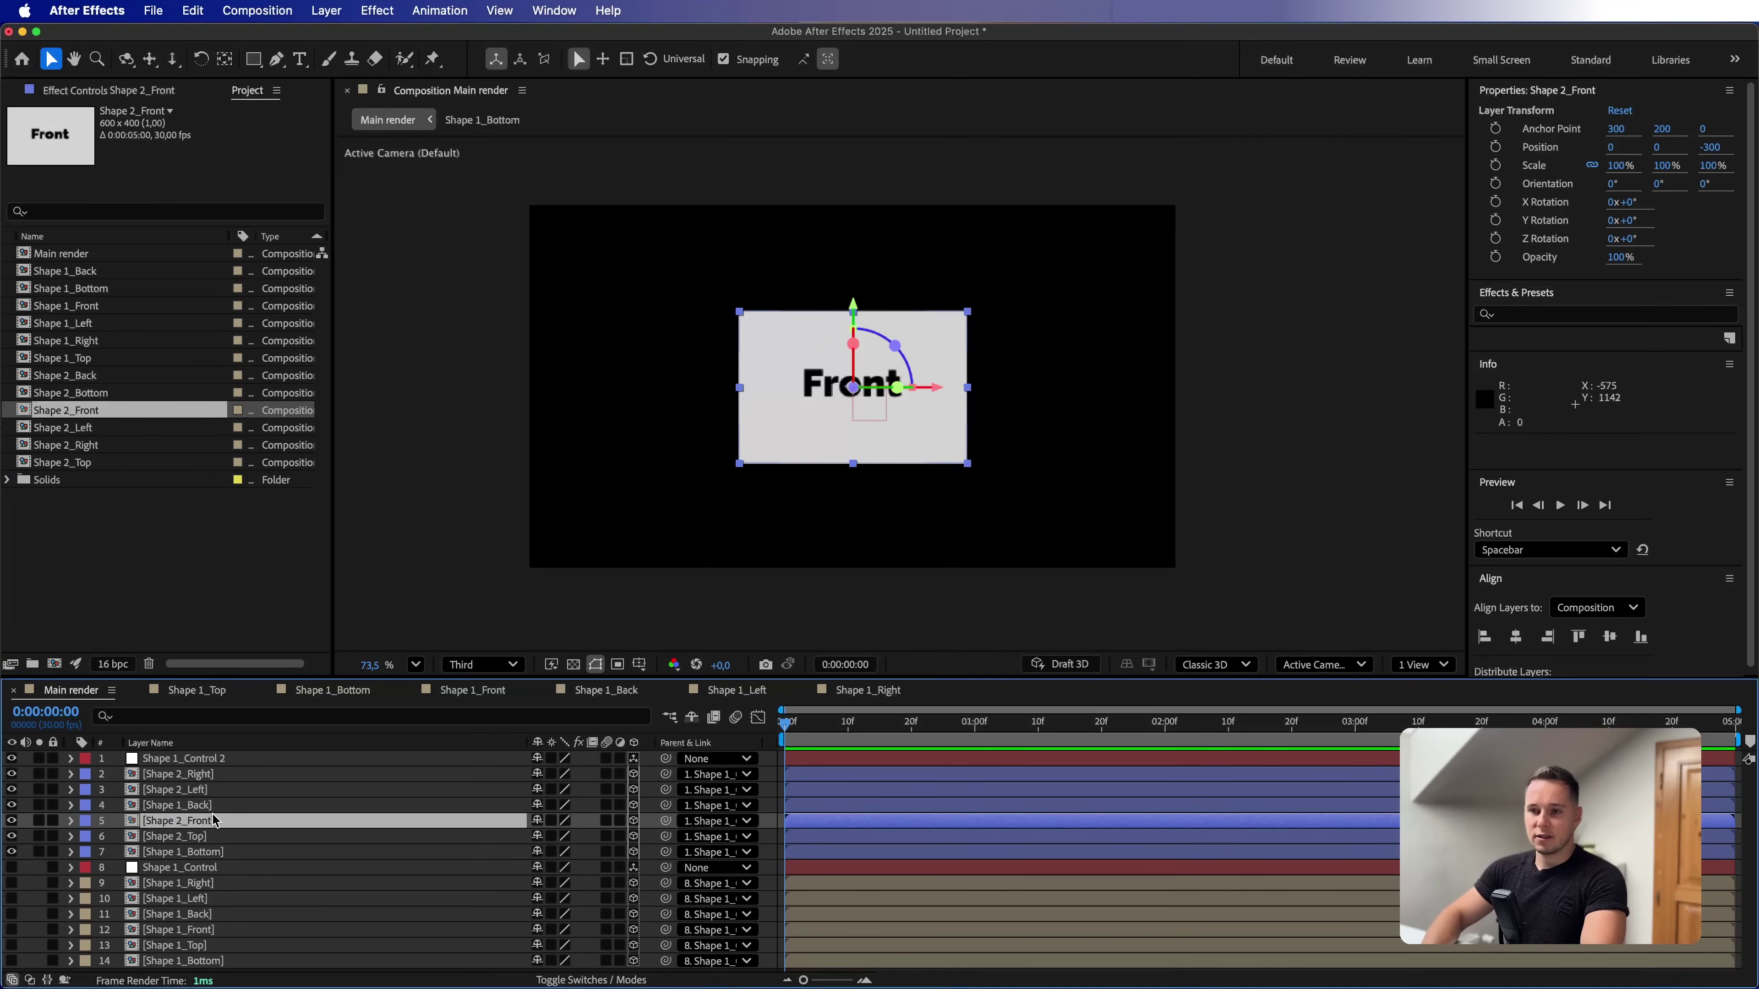
left_click(215, 805)
left_click_drag(94, 380, 223, 809)
left_click(204, 859)
left_click_drag(140, 400, 161, 858)
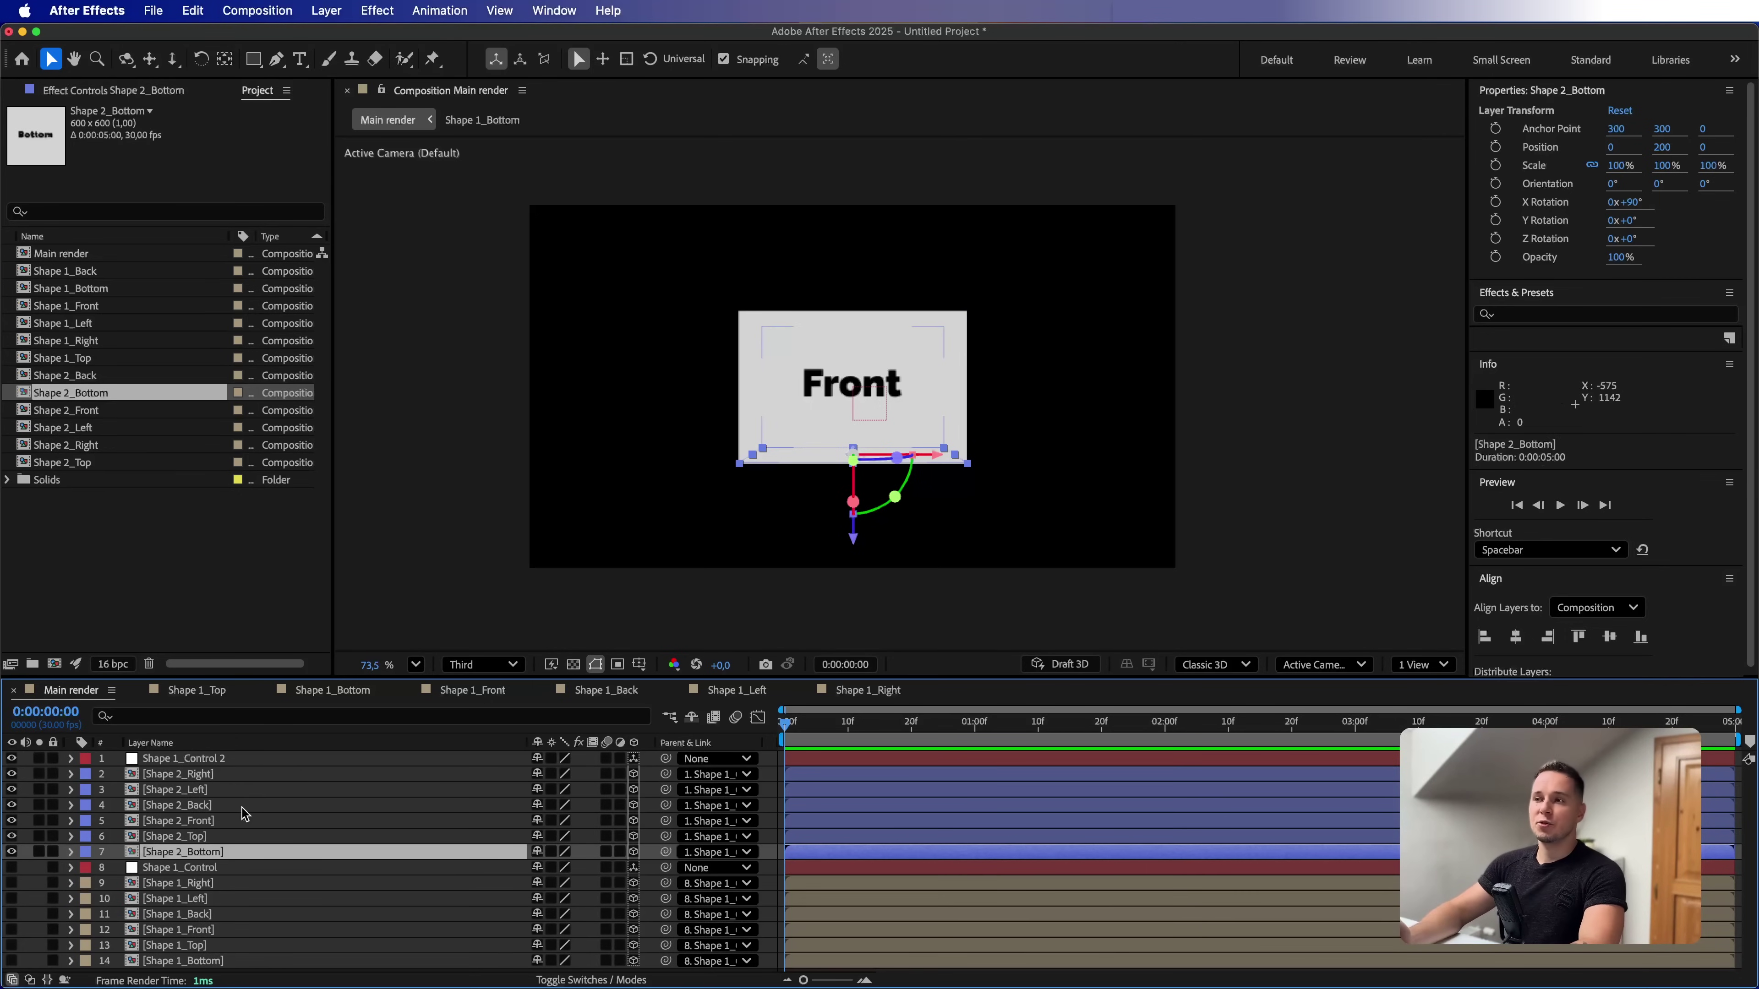
Close the old Shape 1 tabs and open Shape 2_Right, Shape 2_Left and Shape 2_Back
double_click(218, 774)
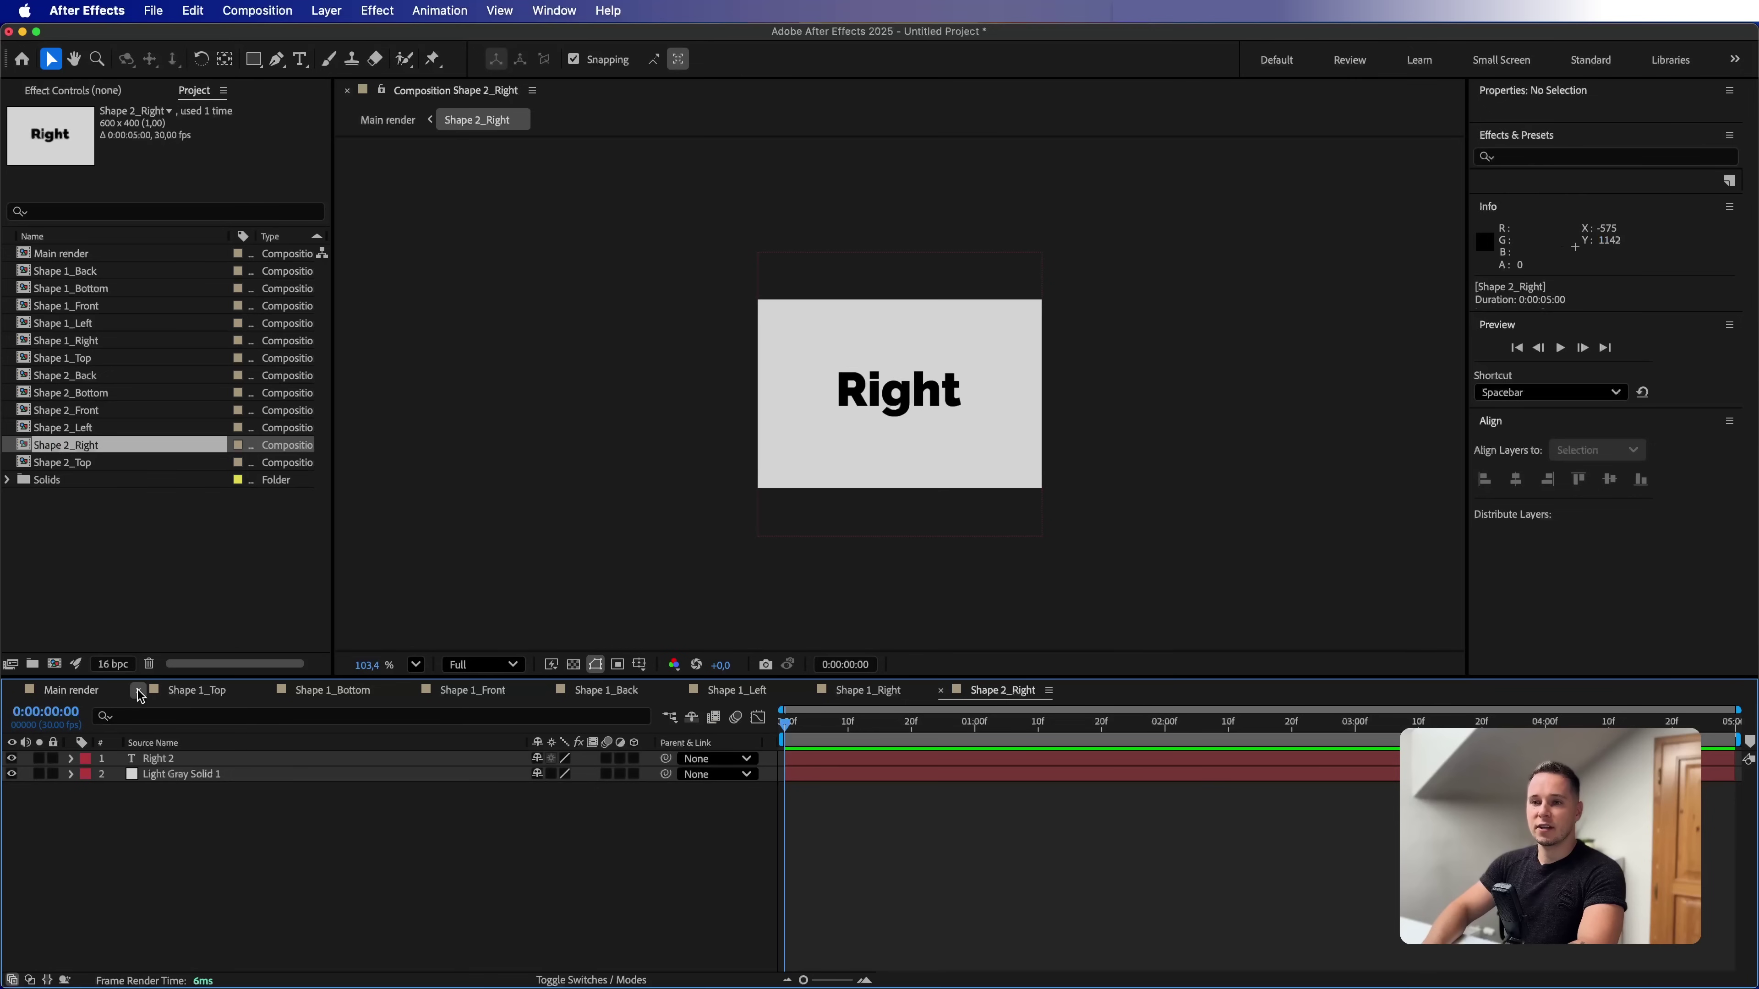
left_click(138, 690)
left_click(138, 691)
left_click(138, 691)
left_click(138, 691)
left_click(138, 690)
left_click(137, 690)
left_click(68, 691)
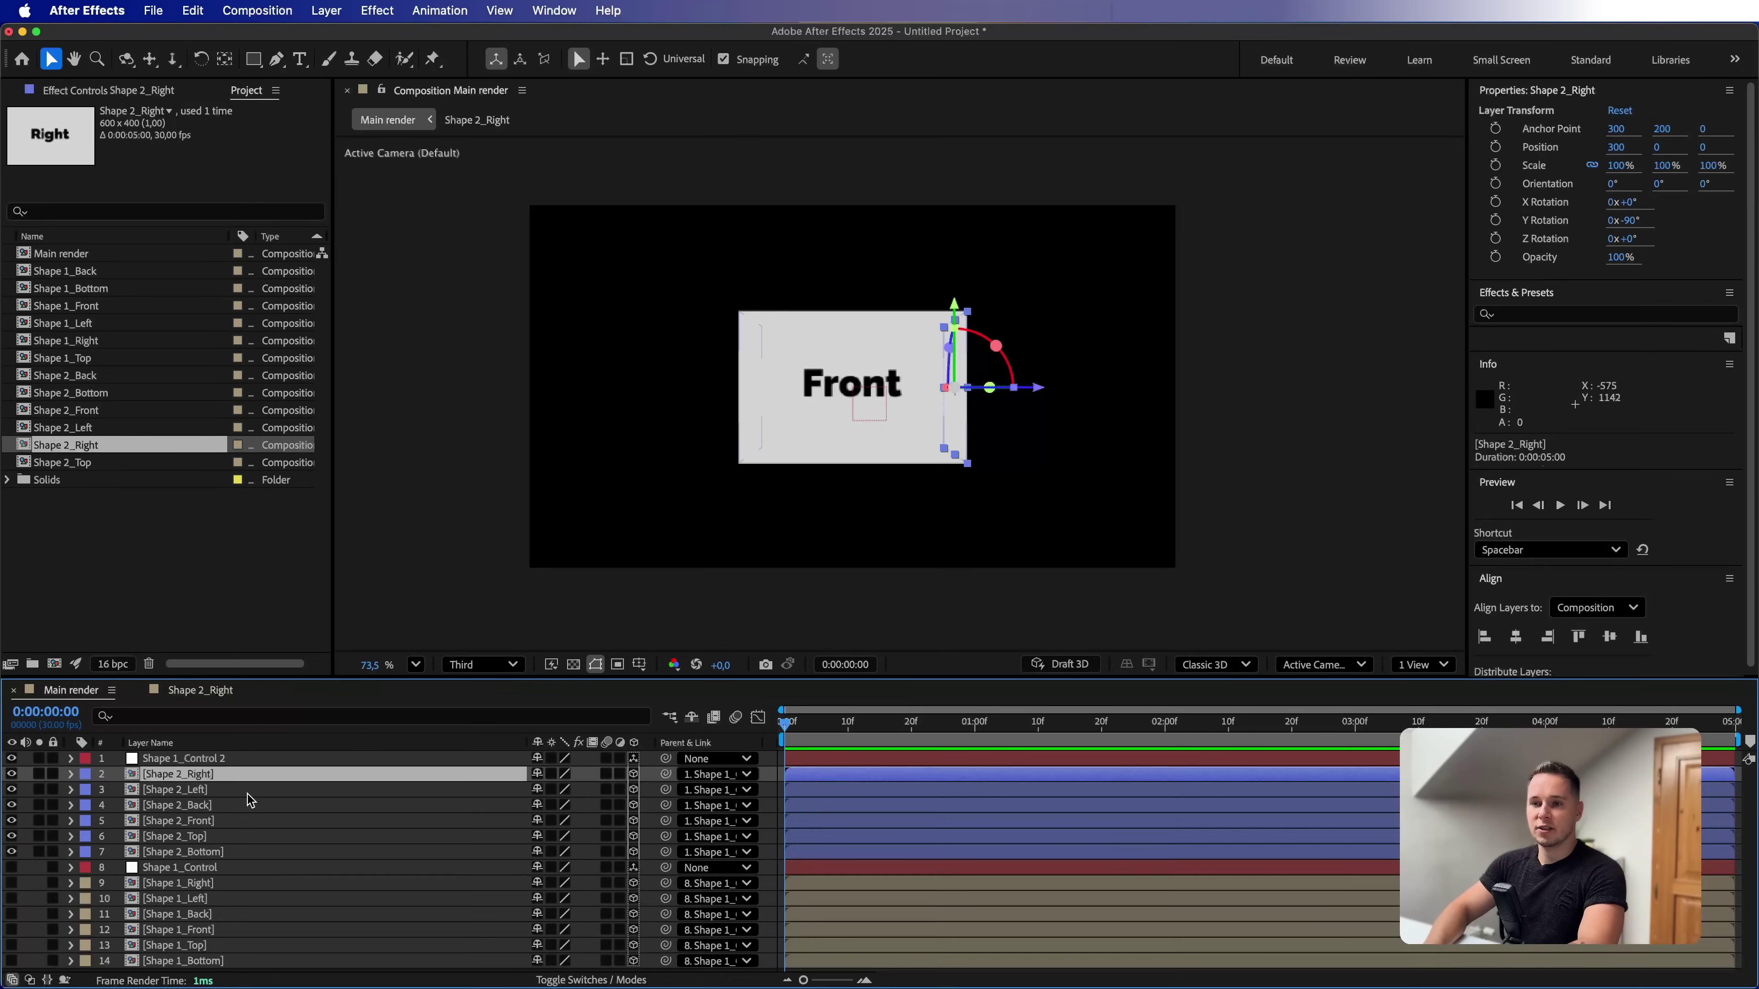
double_click(206, 790)
left_click(90, 691)
double_click(195, 805)
left_click(71, 691)
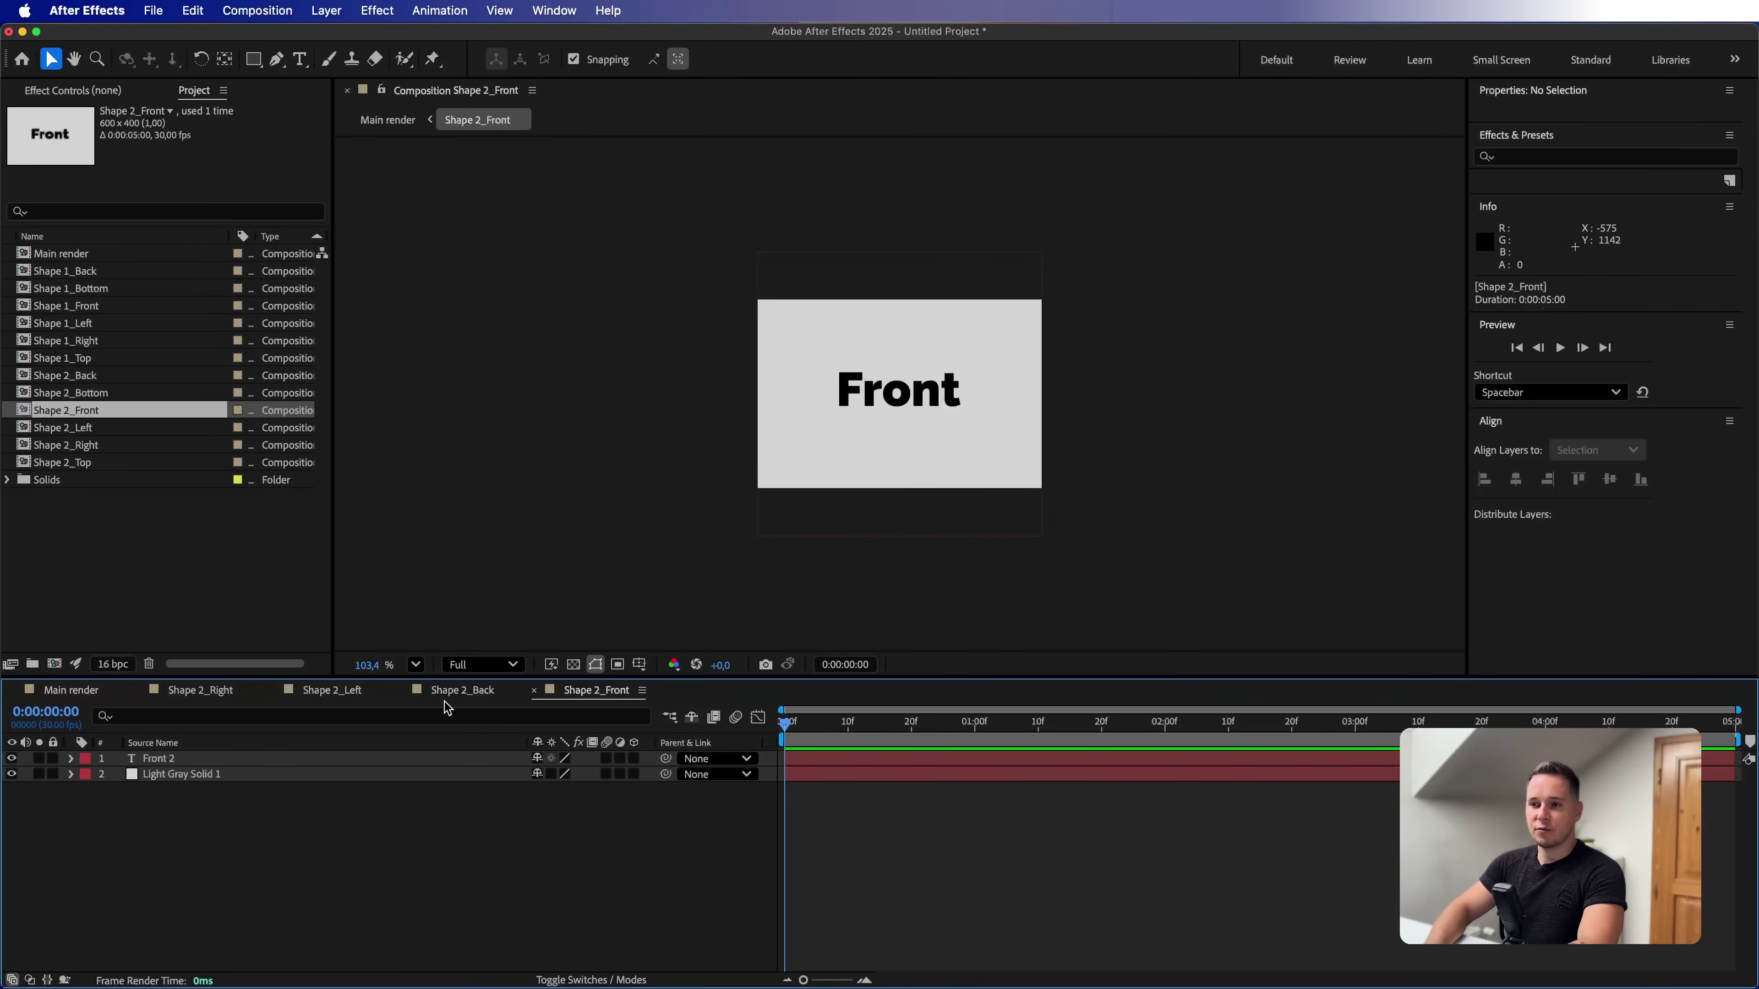
Change the Shape 2_Right and Shape 2_Left compositions to 600 × 200
left_click(200, 690)
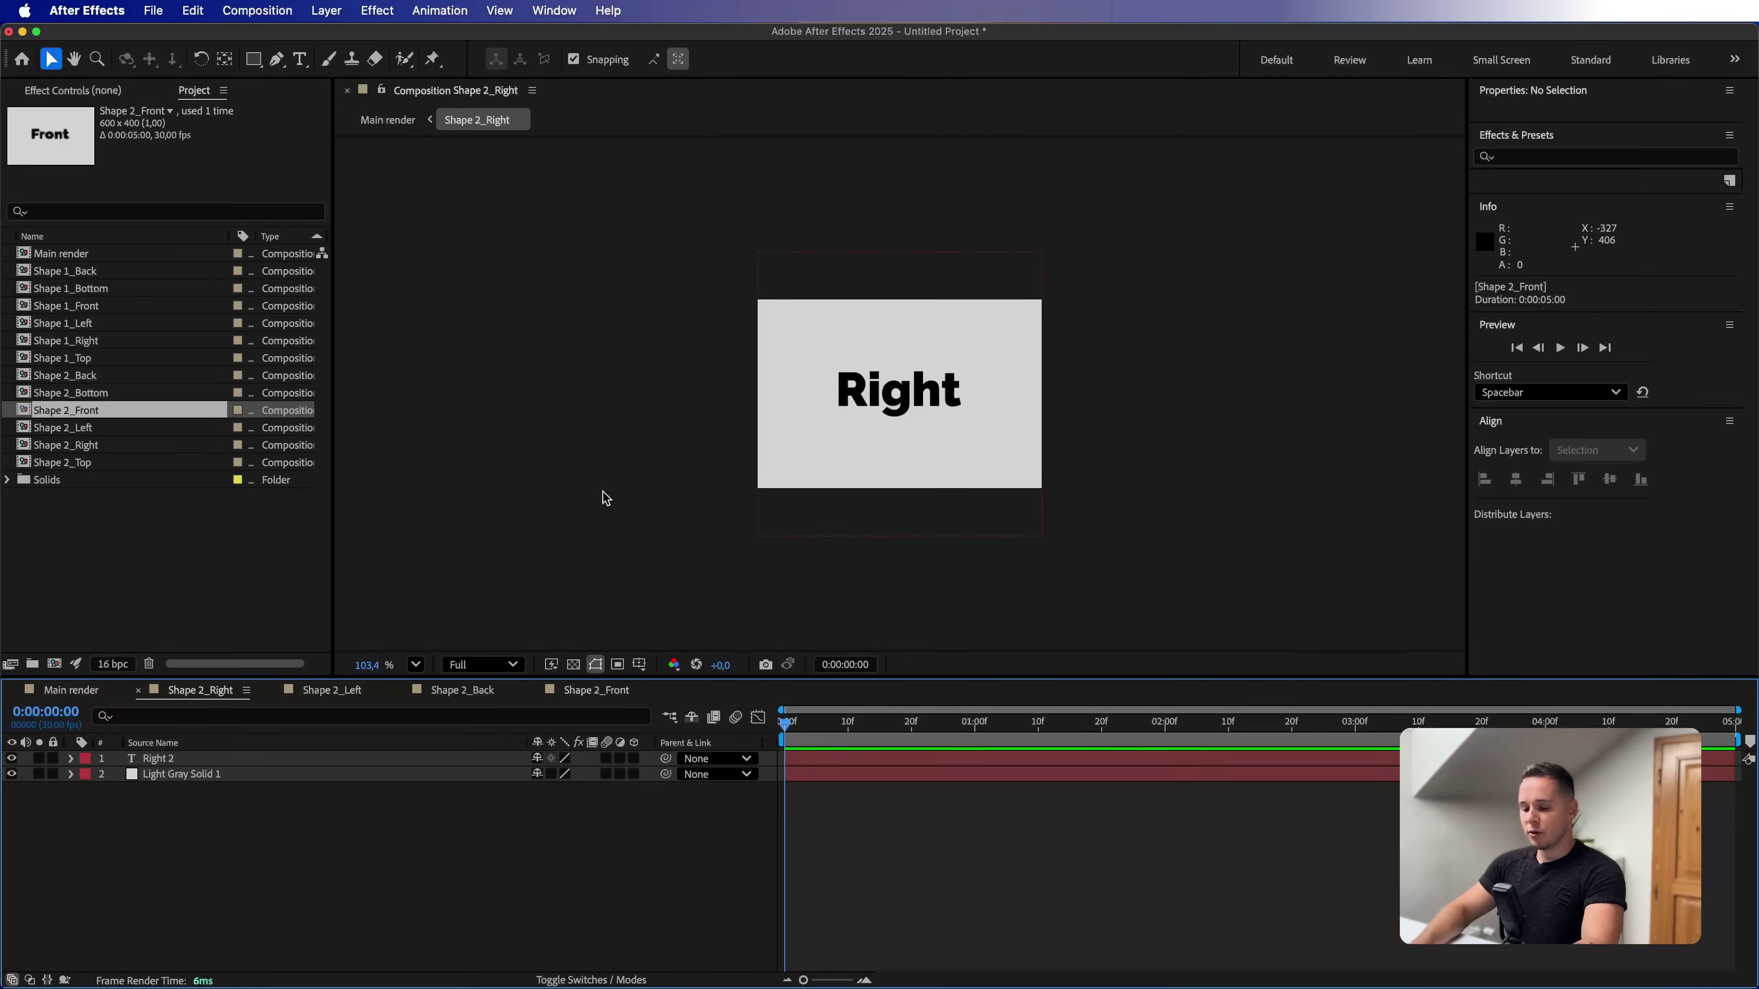
key("super+k")
left_click(746, 441)
type("200")
key("Return")
left_click(333, 690)
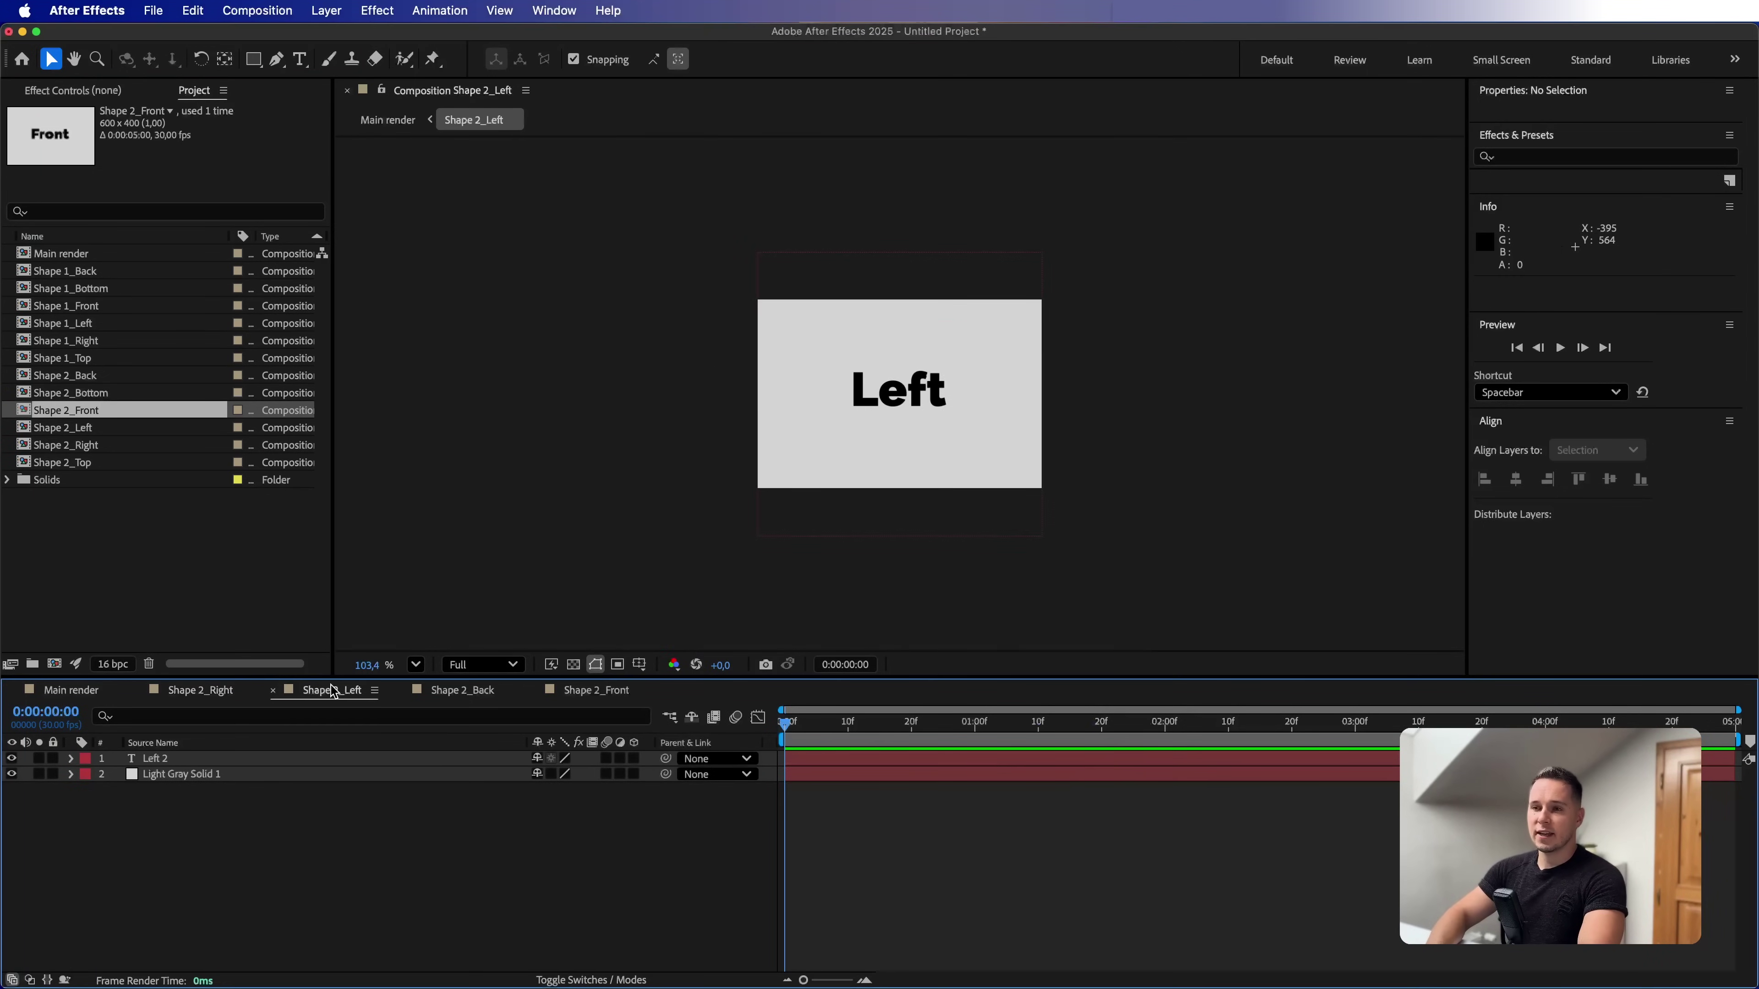
key("super+k")
left_click(746, 441)
Change Shape 2_Back and Shape 2_Front to 600 × 200, then return to Main render
type("200")
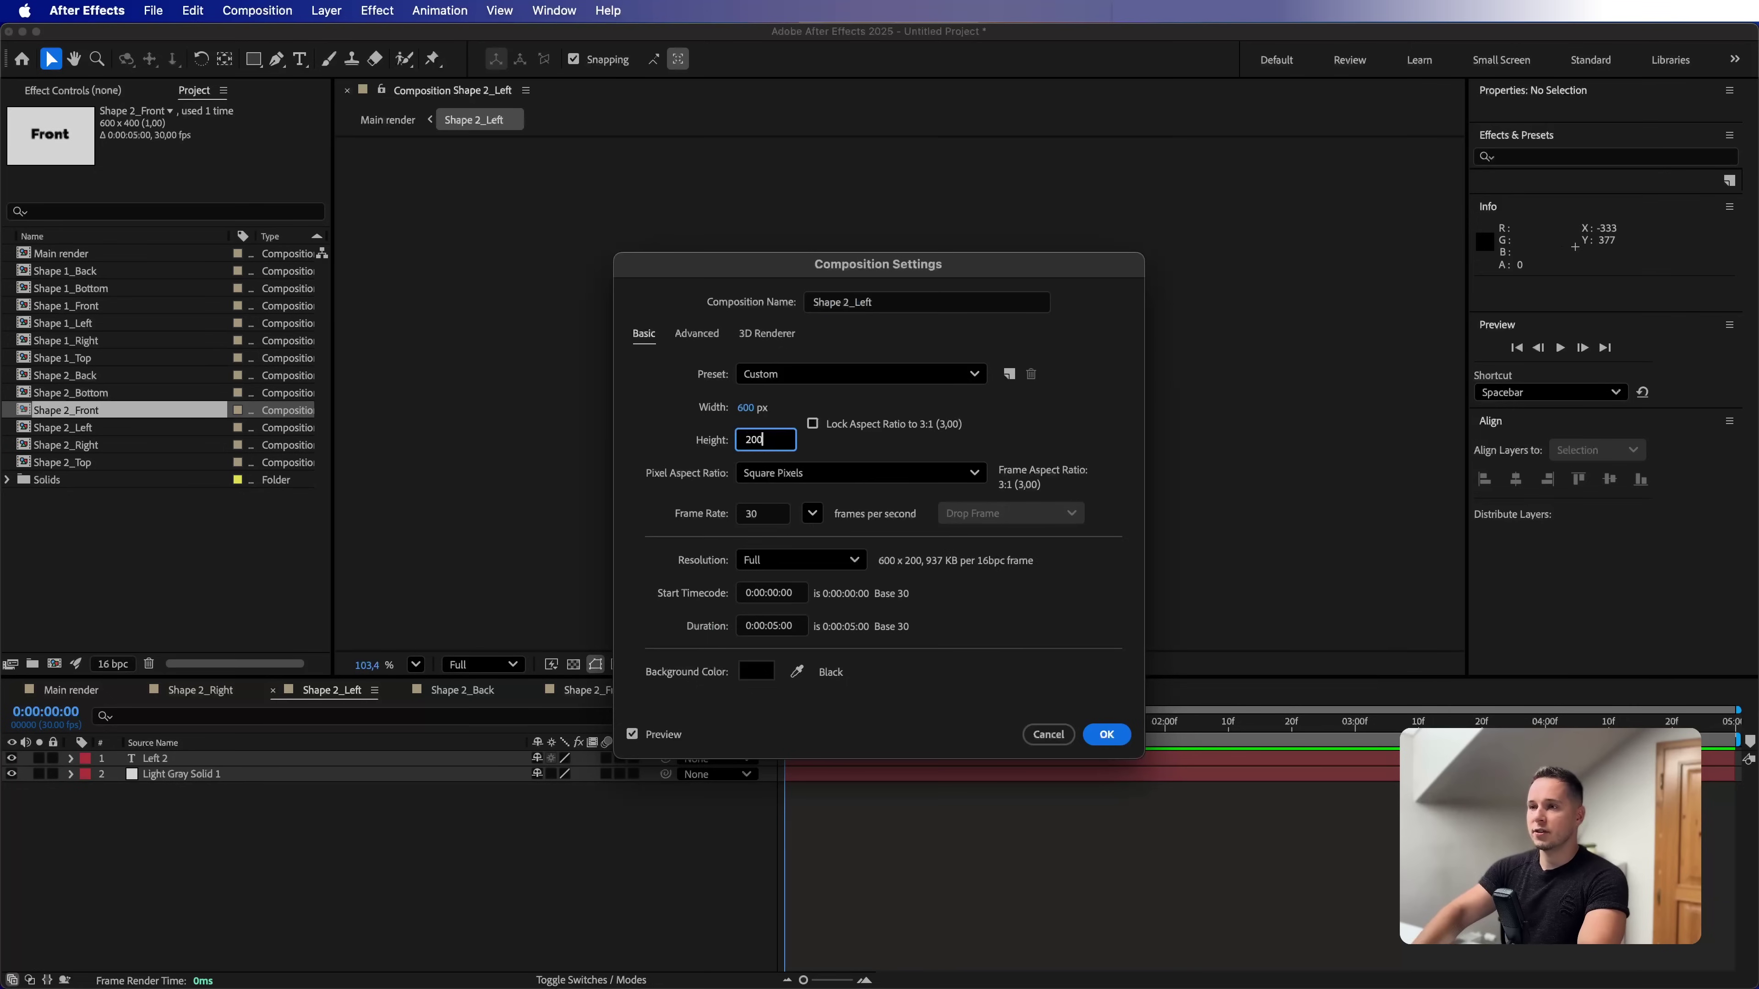
key("Return")
left_click(463, 690)
key("super+k")
left_click(745, 442)
type("200")
key("Return")
left_click(578, 690)
key("super+k")
left_click(745, 441)
type("200")
key("Return")
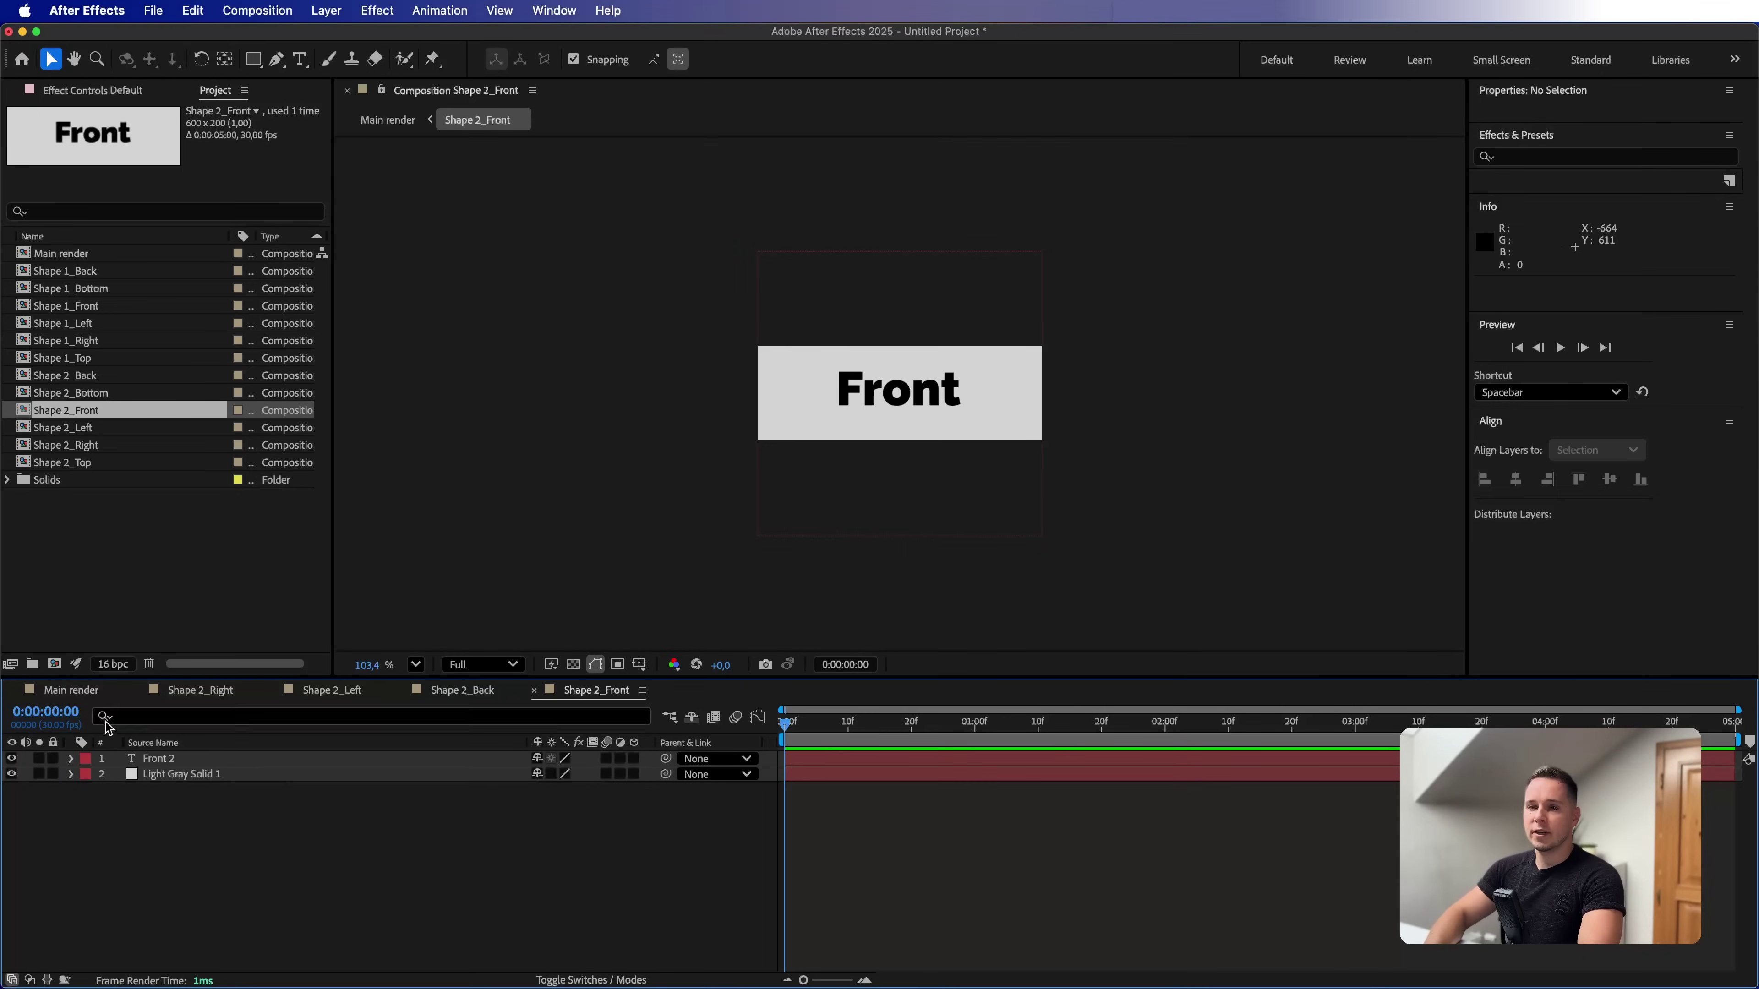
left_click(78, 693)
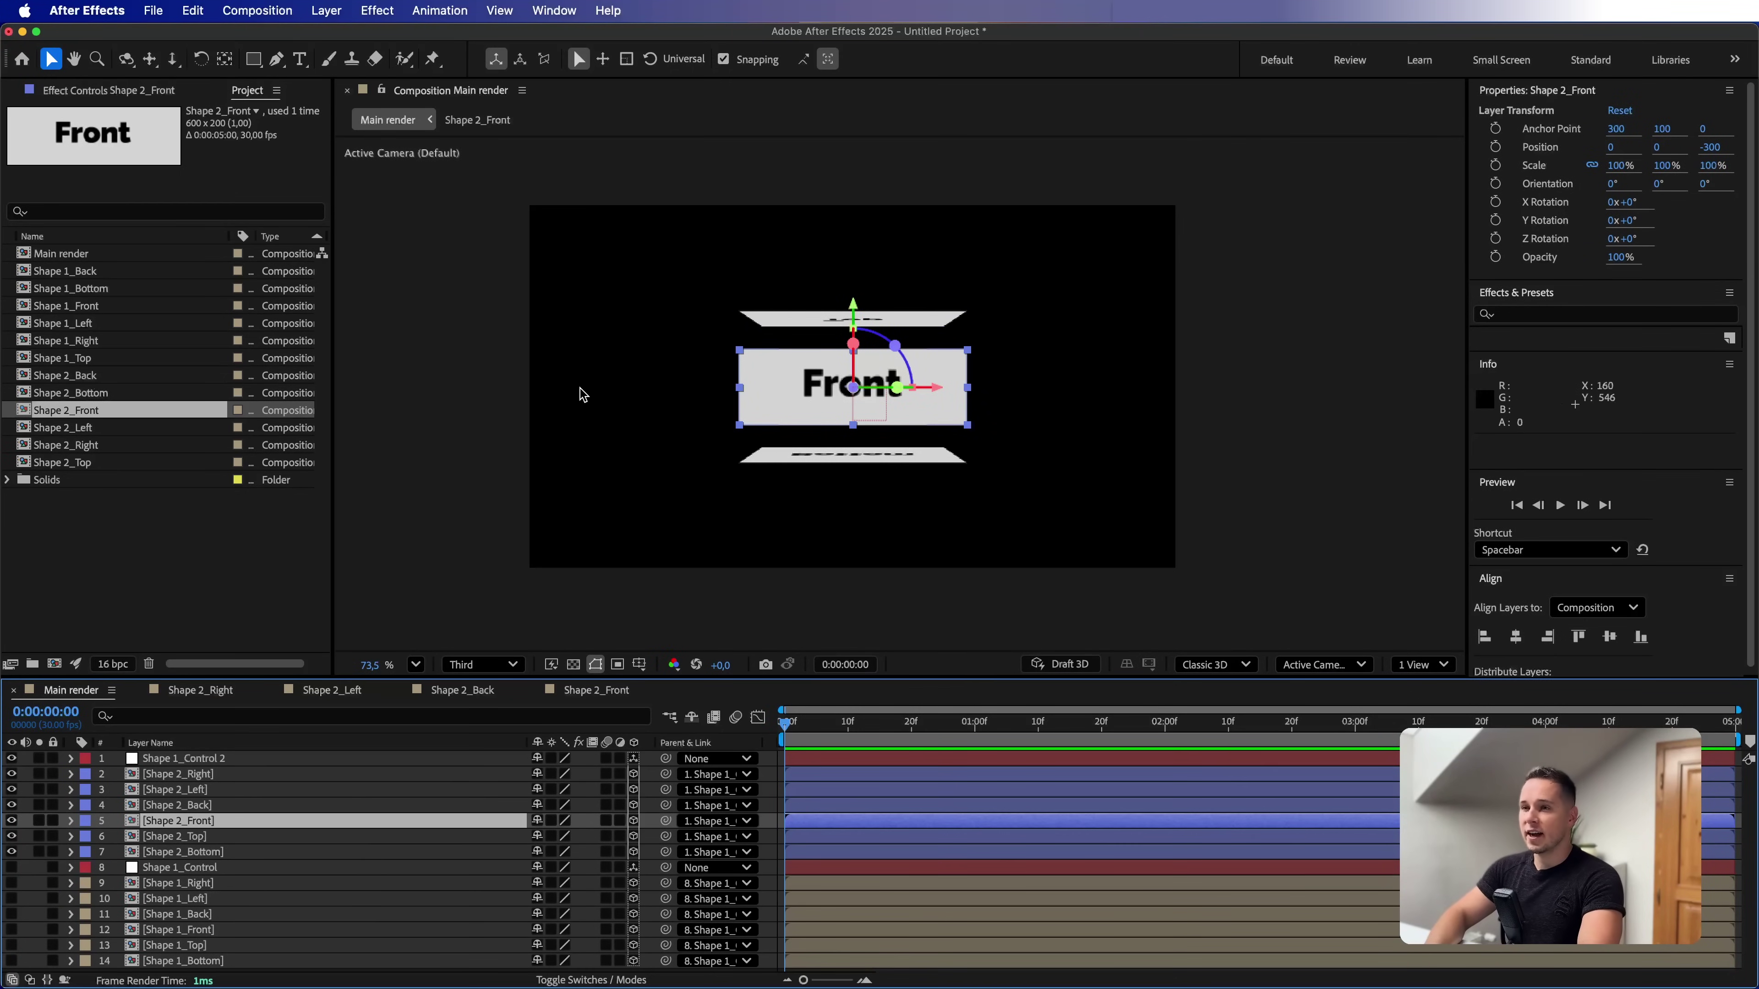
Show the Position properties of the Shape 2_Top and Shape 2_Bottom layers
left_click(494, 387)
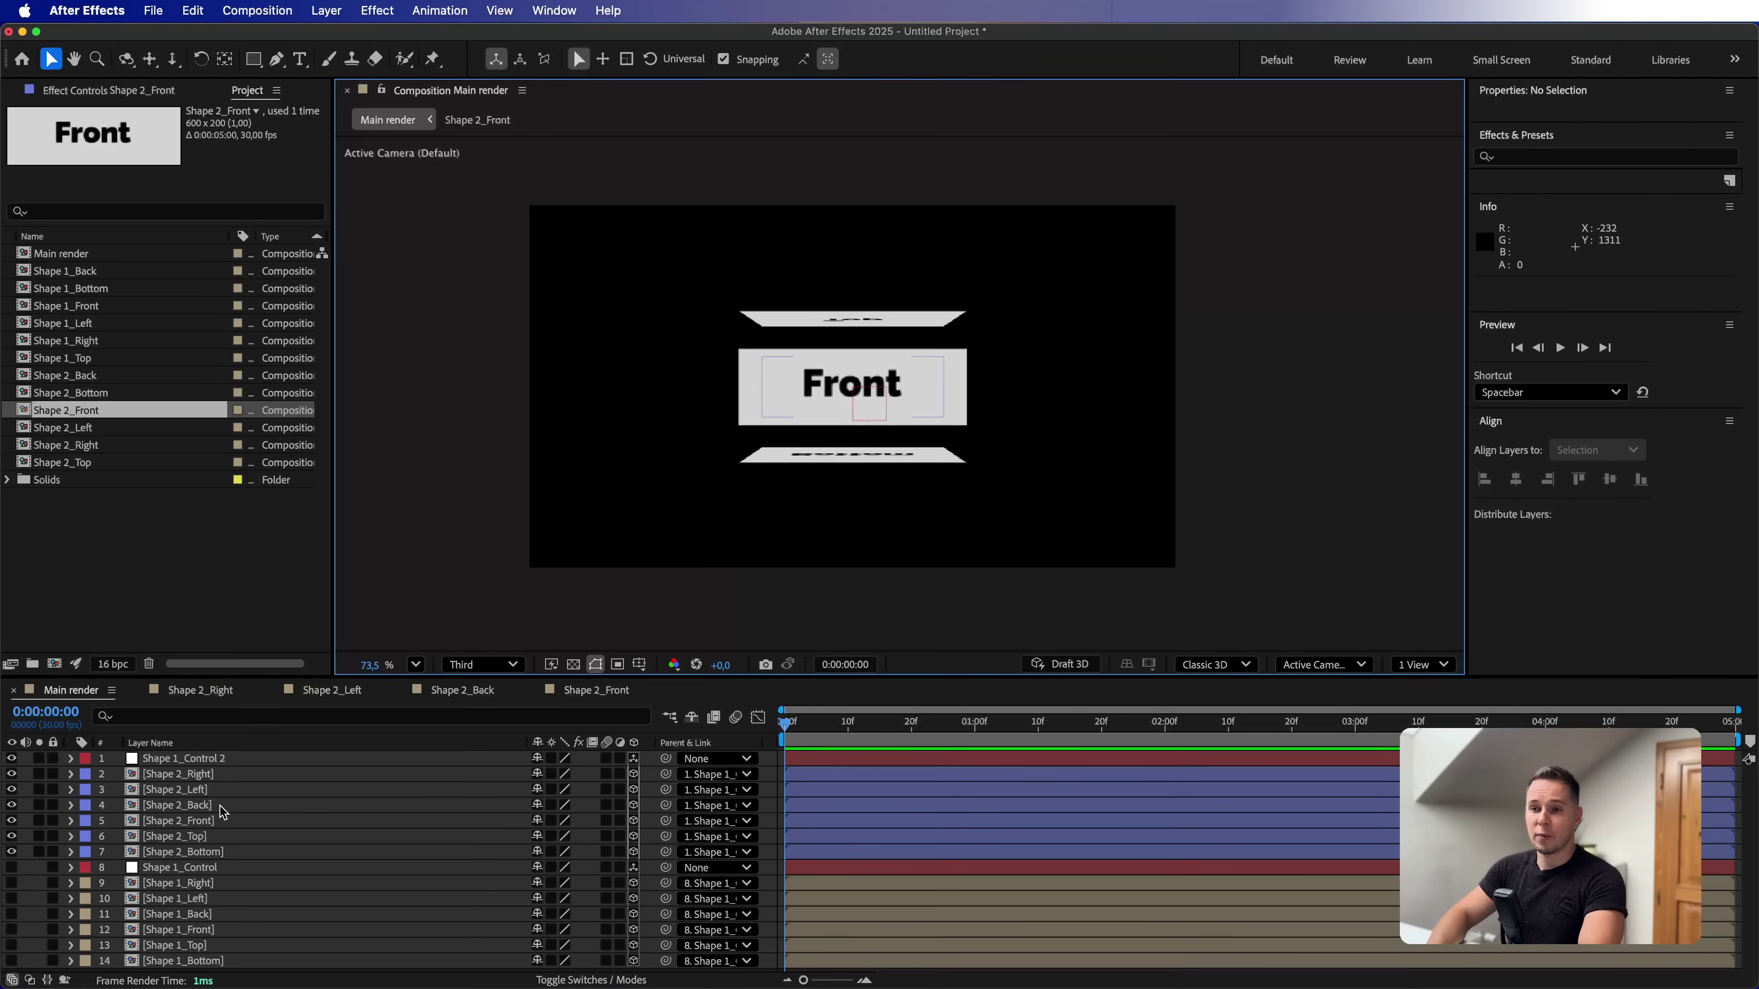
mouse_move(796, 449)
left_mouse_down()
mouse_move(750, 452)
mouse_move(779, 459)
left_mouse_up()
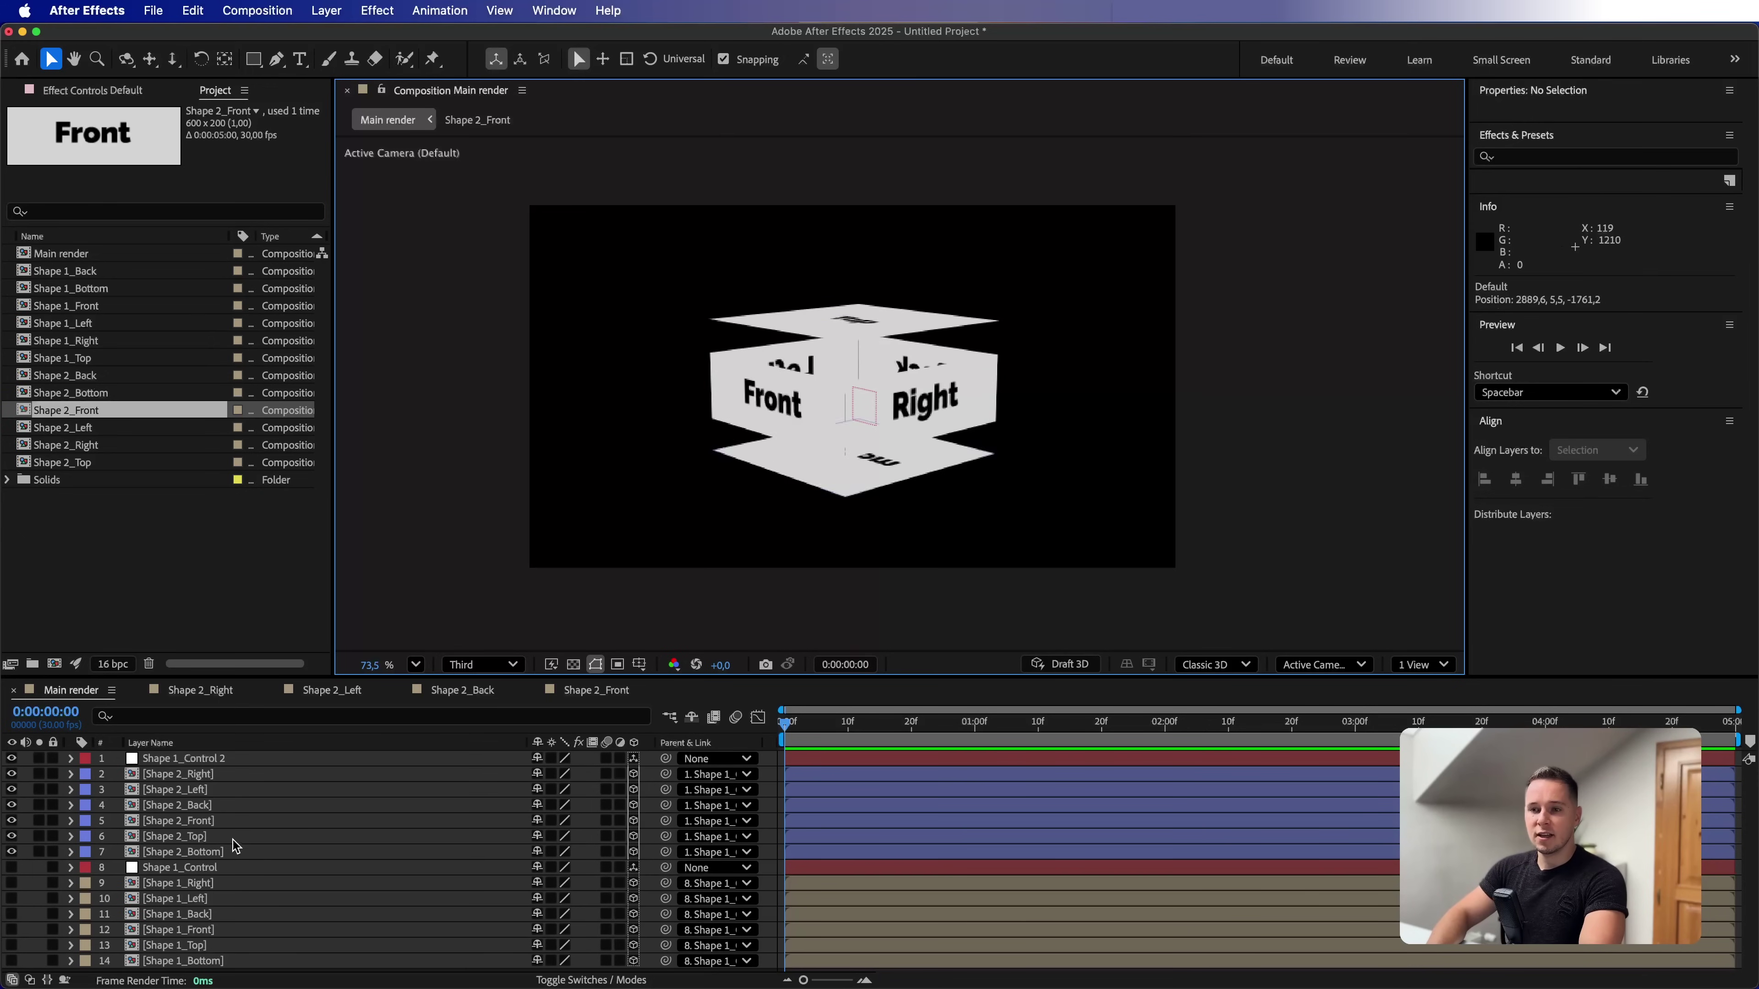
left_click(208, 836)
left_click(214, 857, "shift")
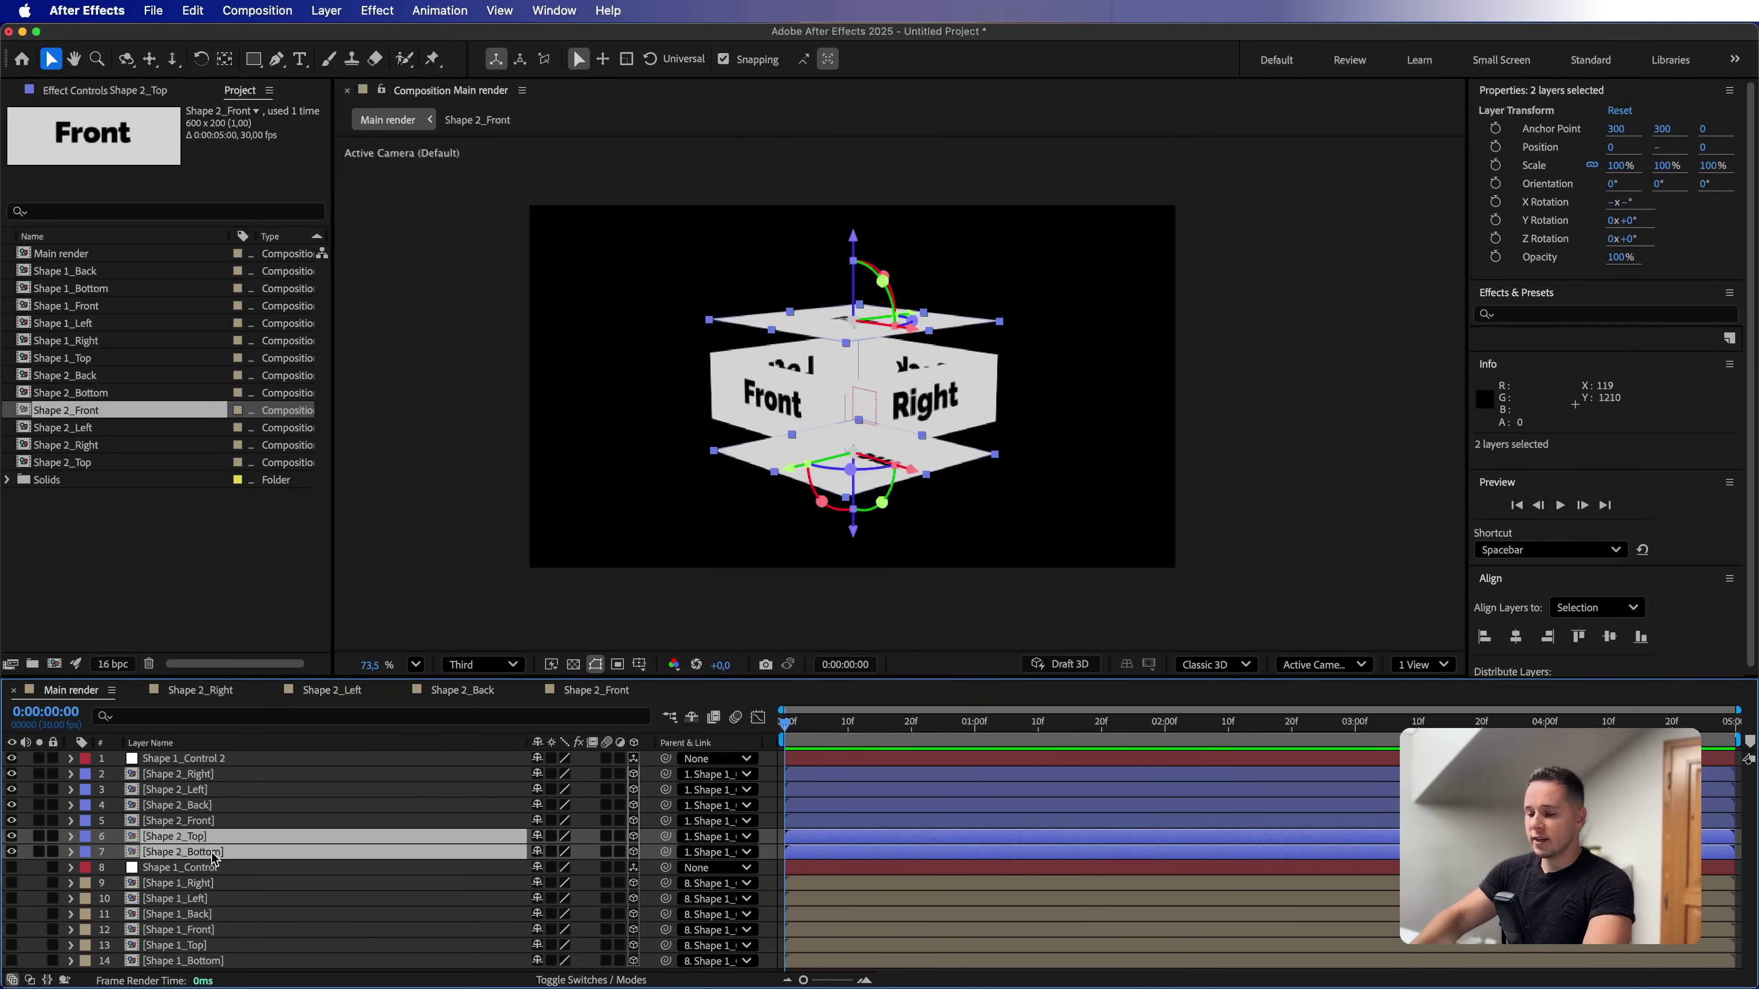
key("p")
left_click(469, 845)
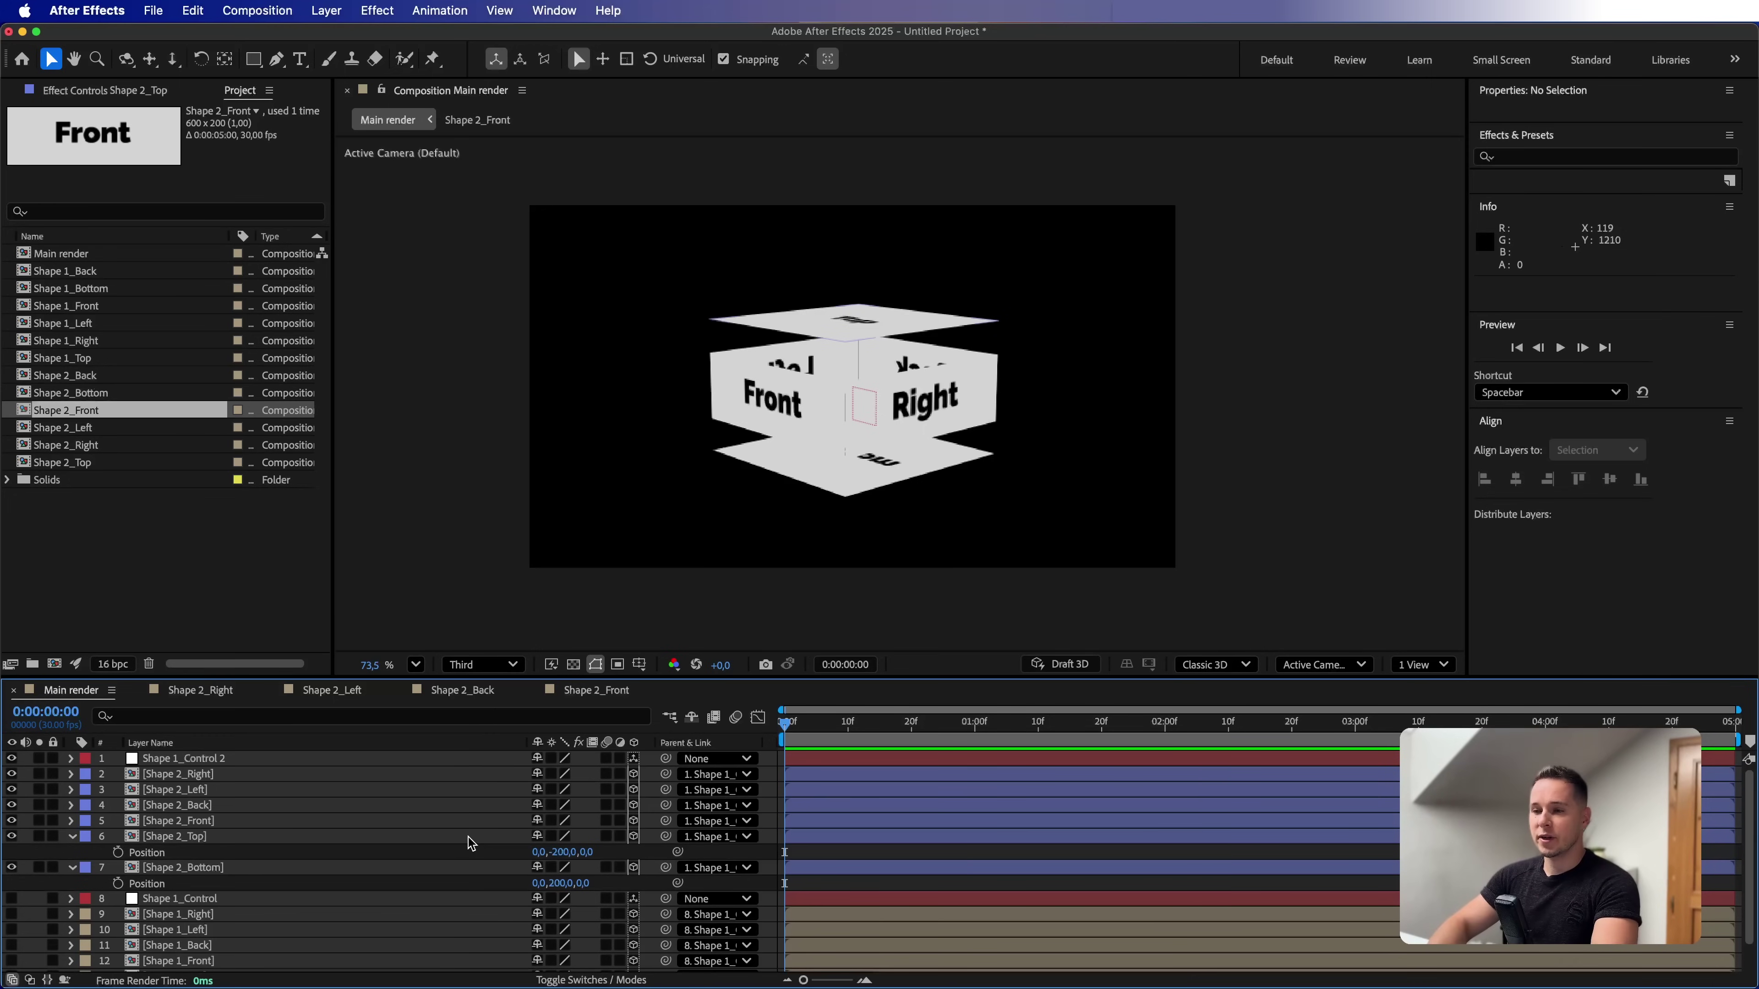
Set Shape 2_Top Position Y to -100 and Shape 2_Bottom Position Y to 100
left_click(560, 852)
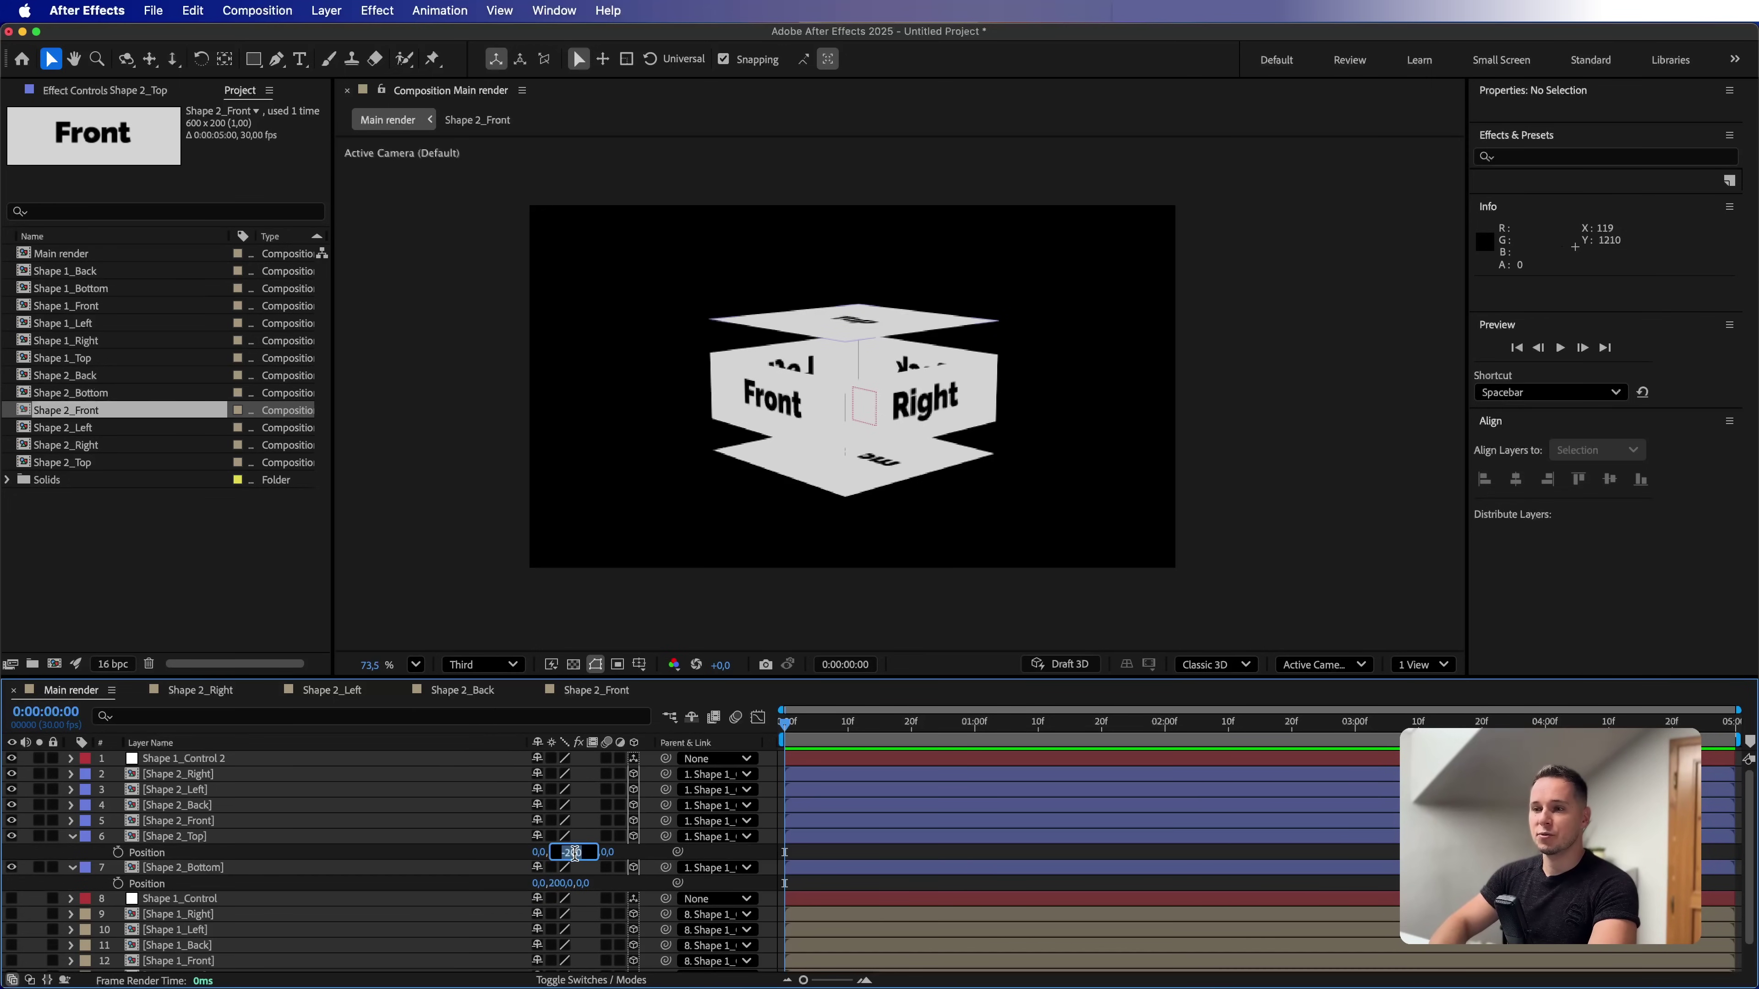
type("-100")
key("Return")
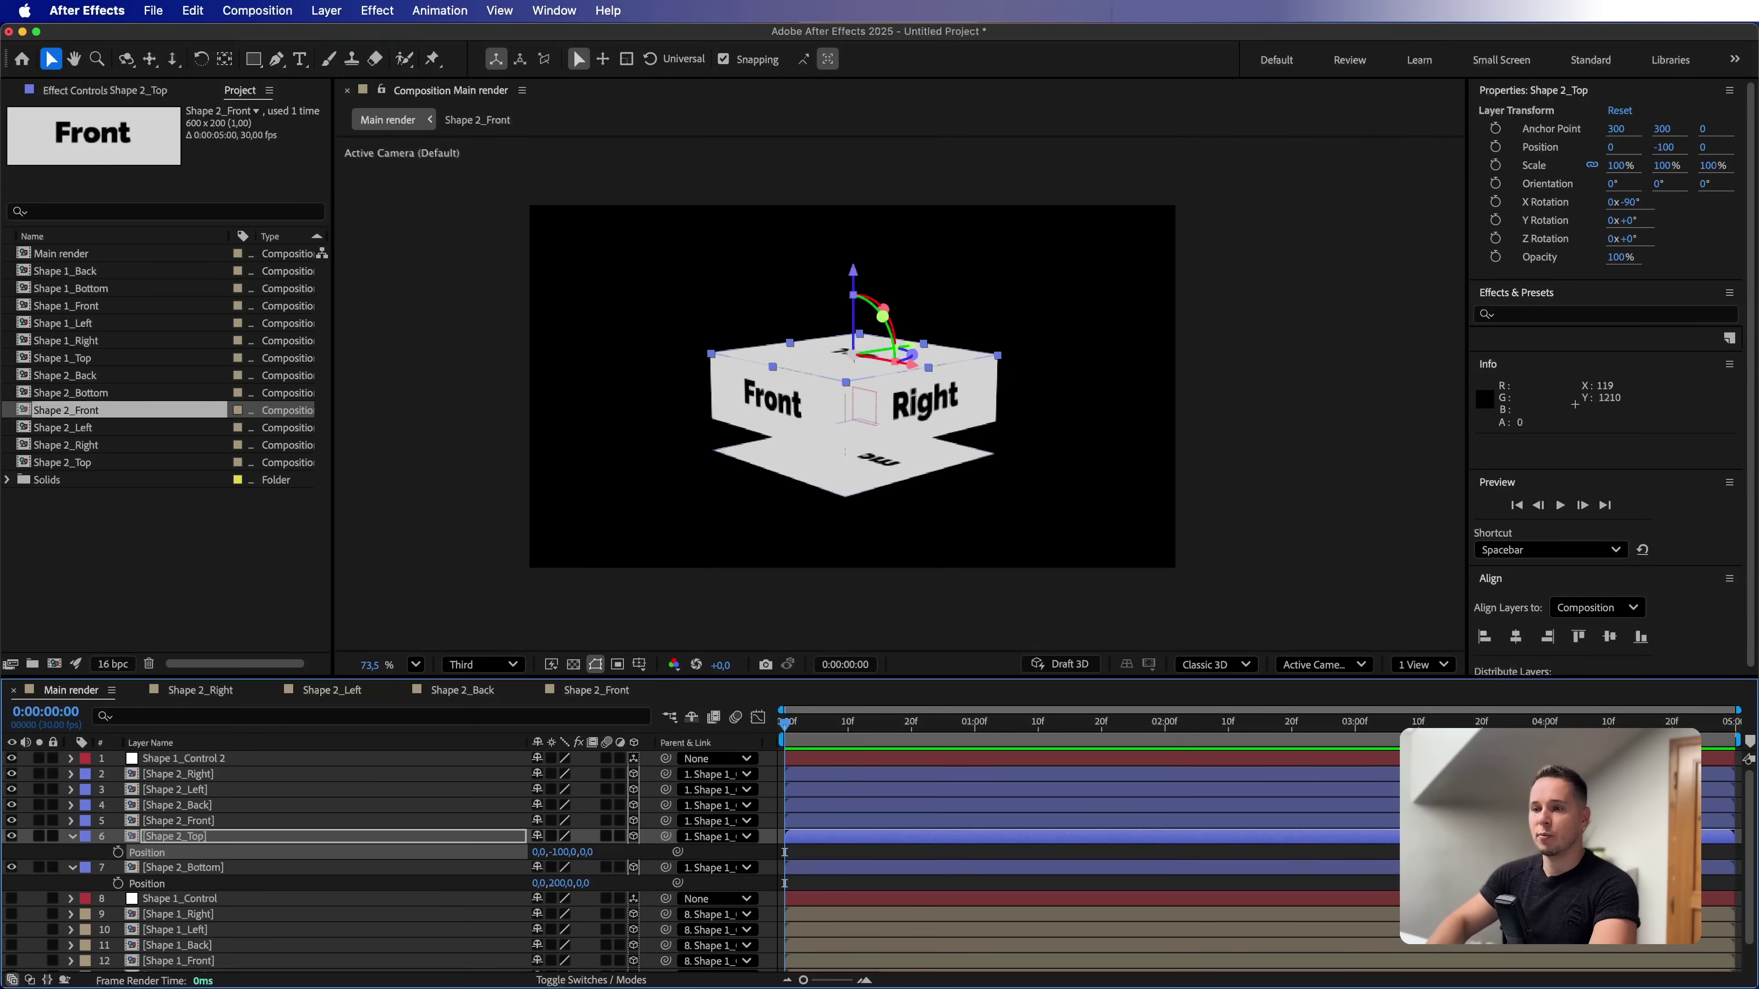
left_click(568, 879)
type("100")
key("Return")
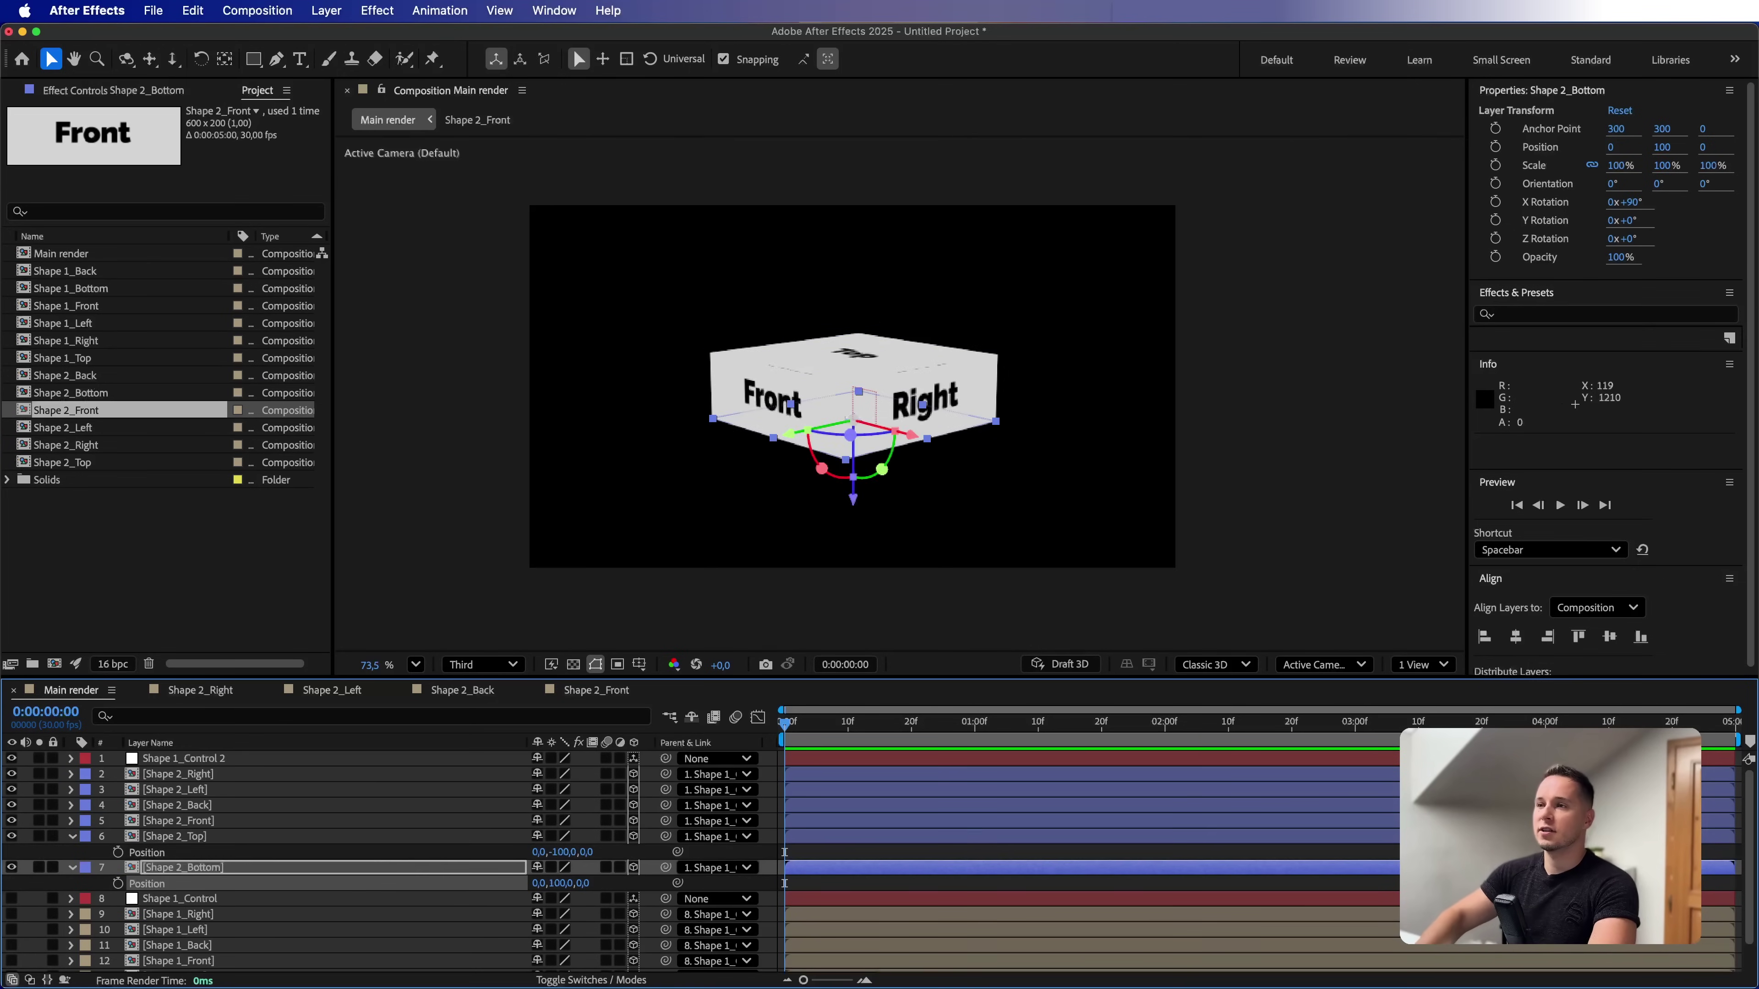
left_click(892, 514)
left_click_drag(891, 514, 943, 511)
Select the copied control null layer and begin renaming it
left_click(208, 836)
left_click(208, 867, "shift")
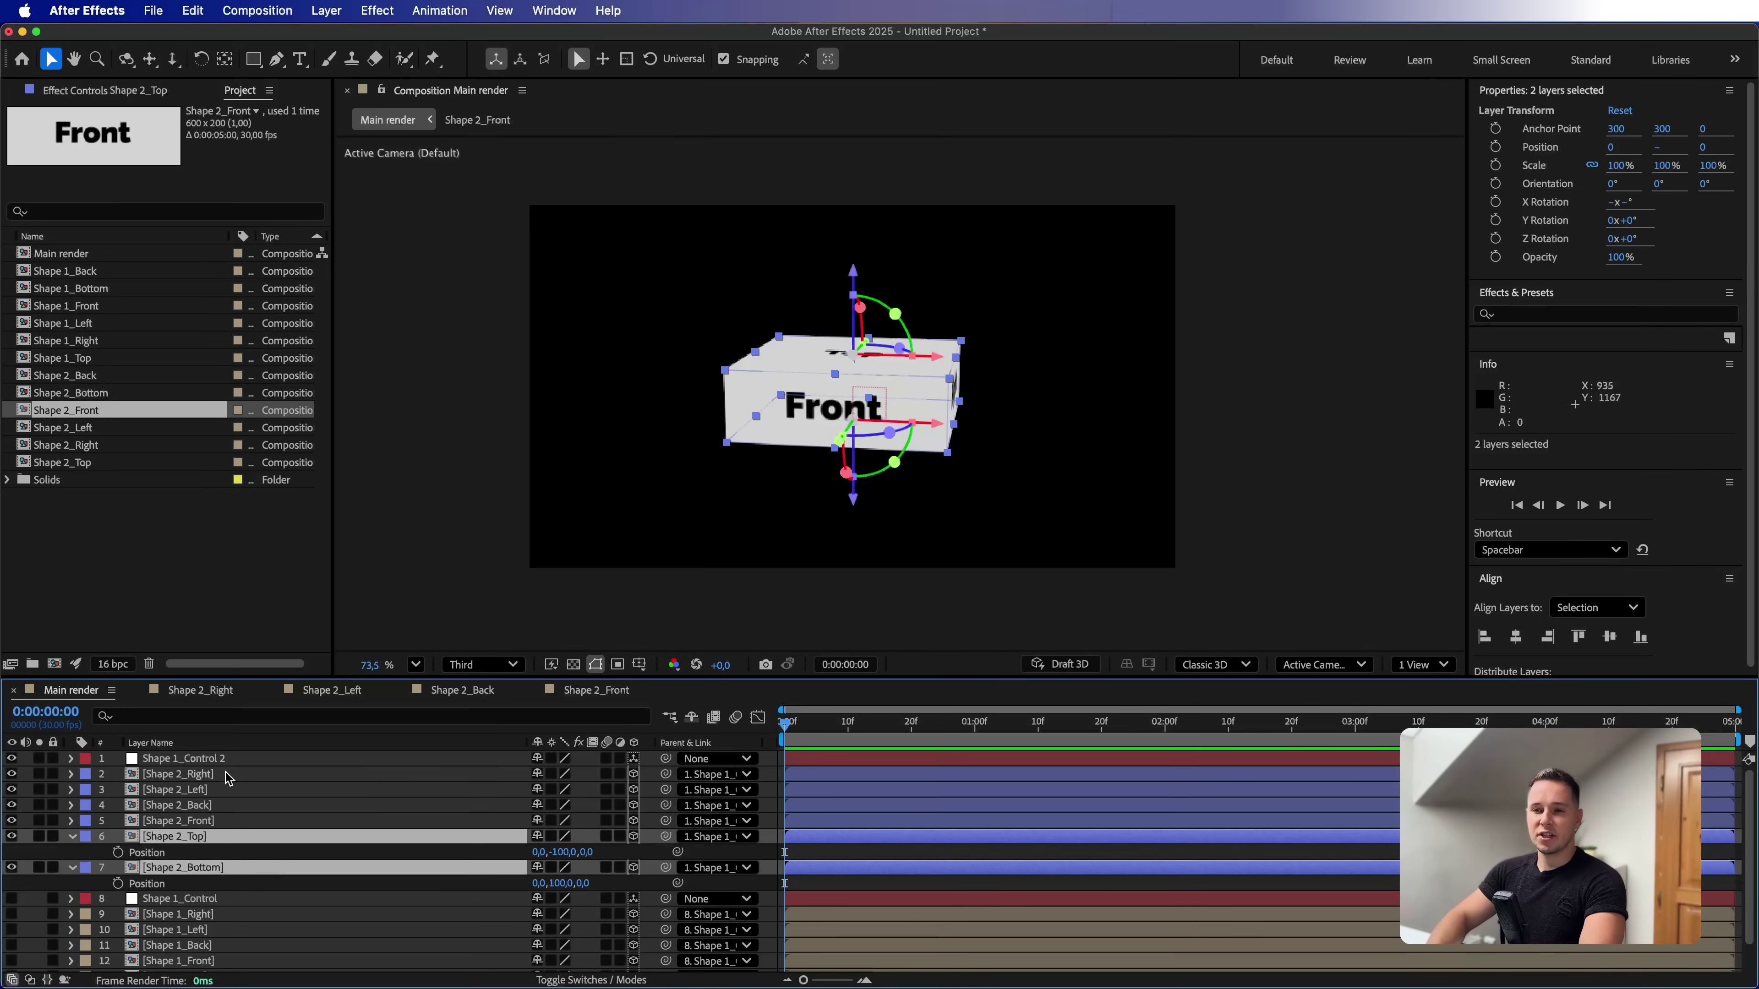
left_click(208, 758)
key("Return")
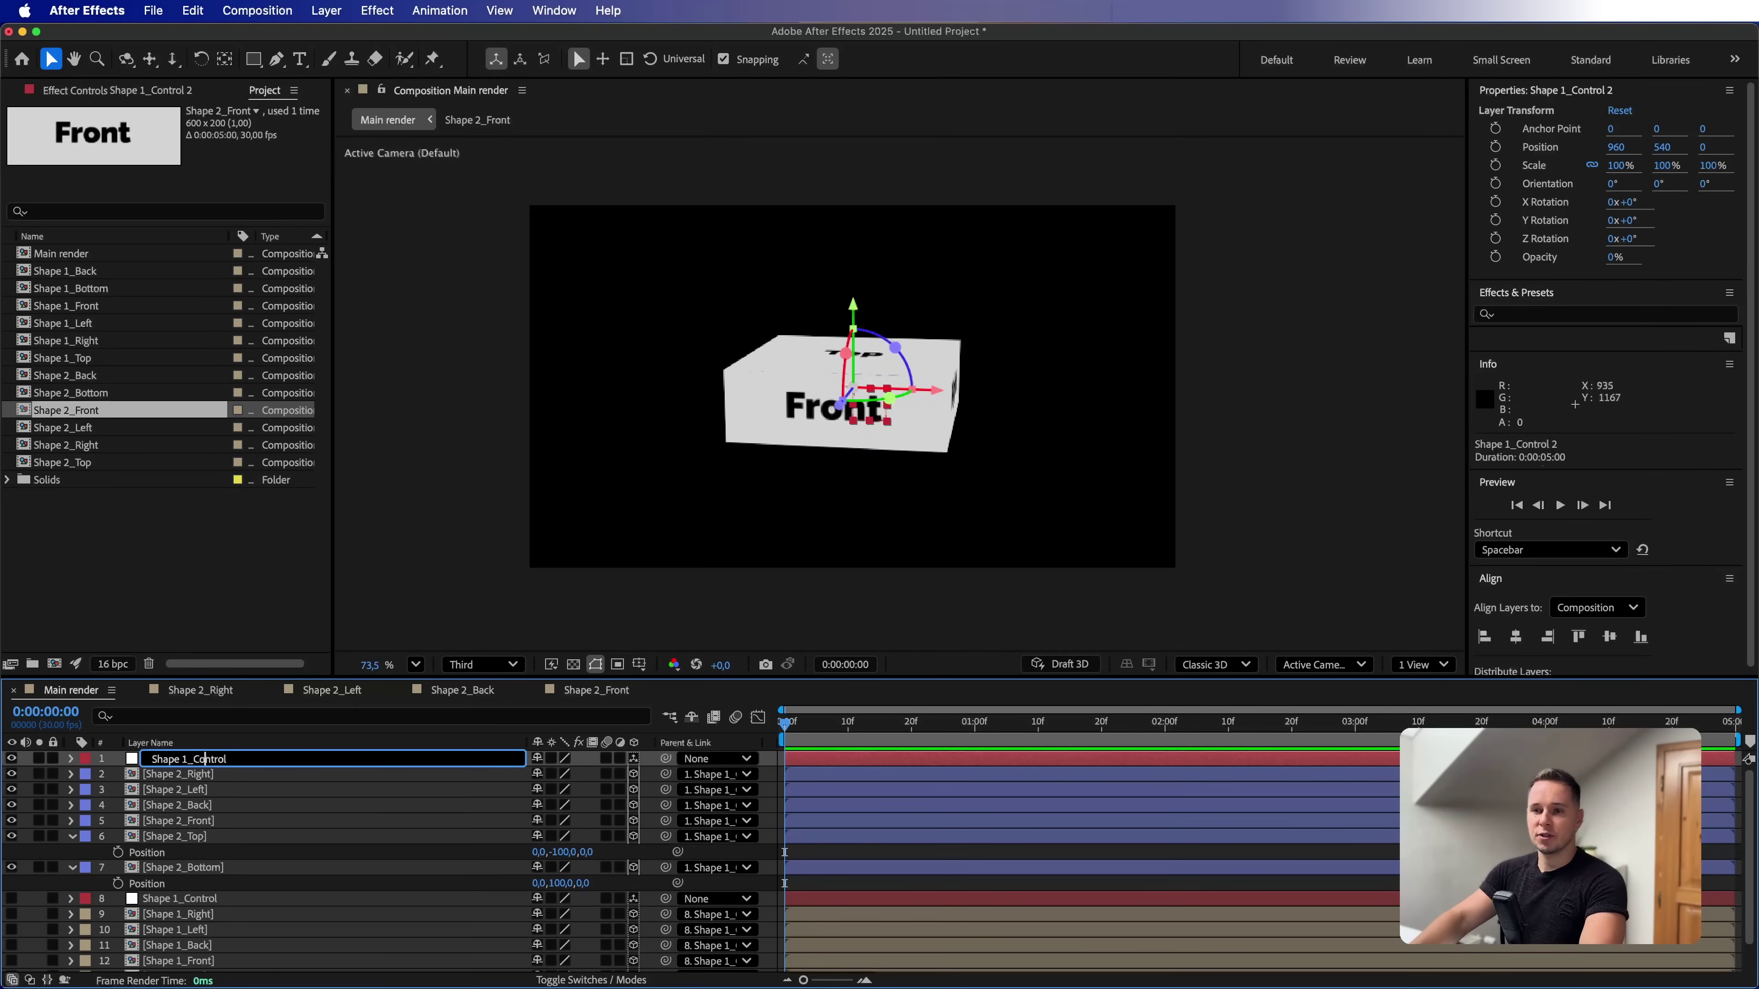
Name the null Shape 2_Control and switch on visibility for layers 9–14
key("Return")
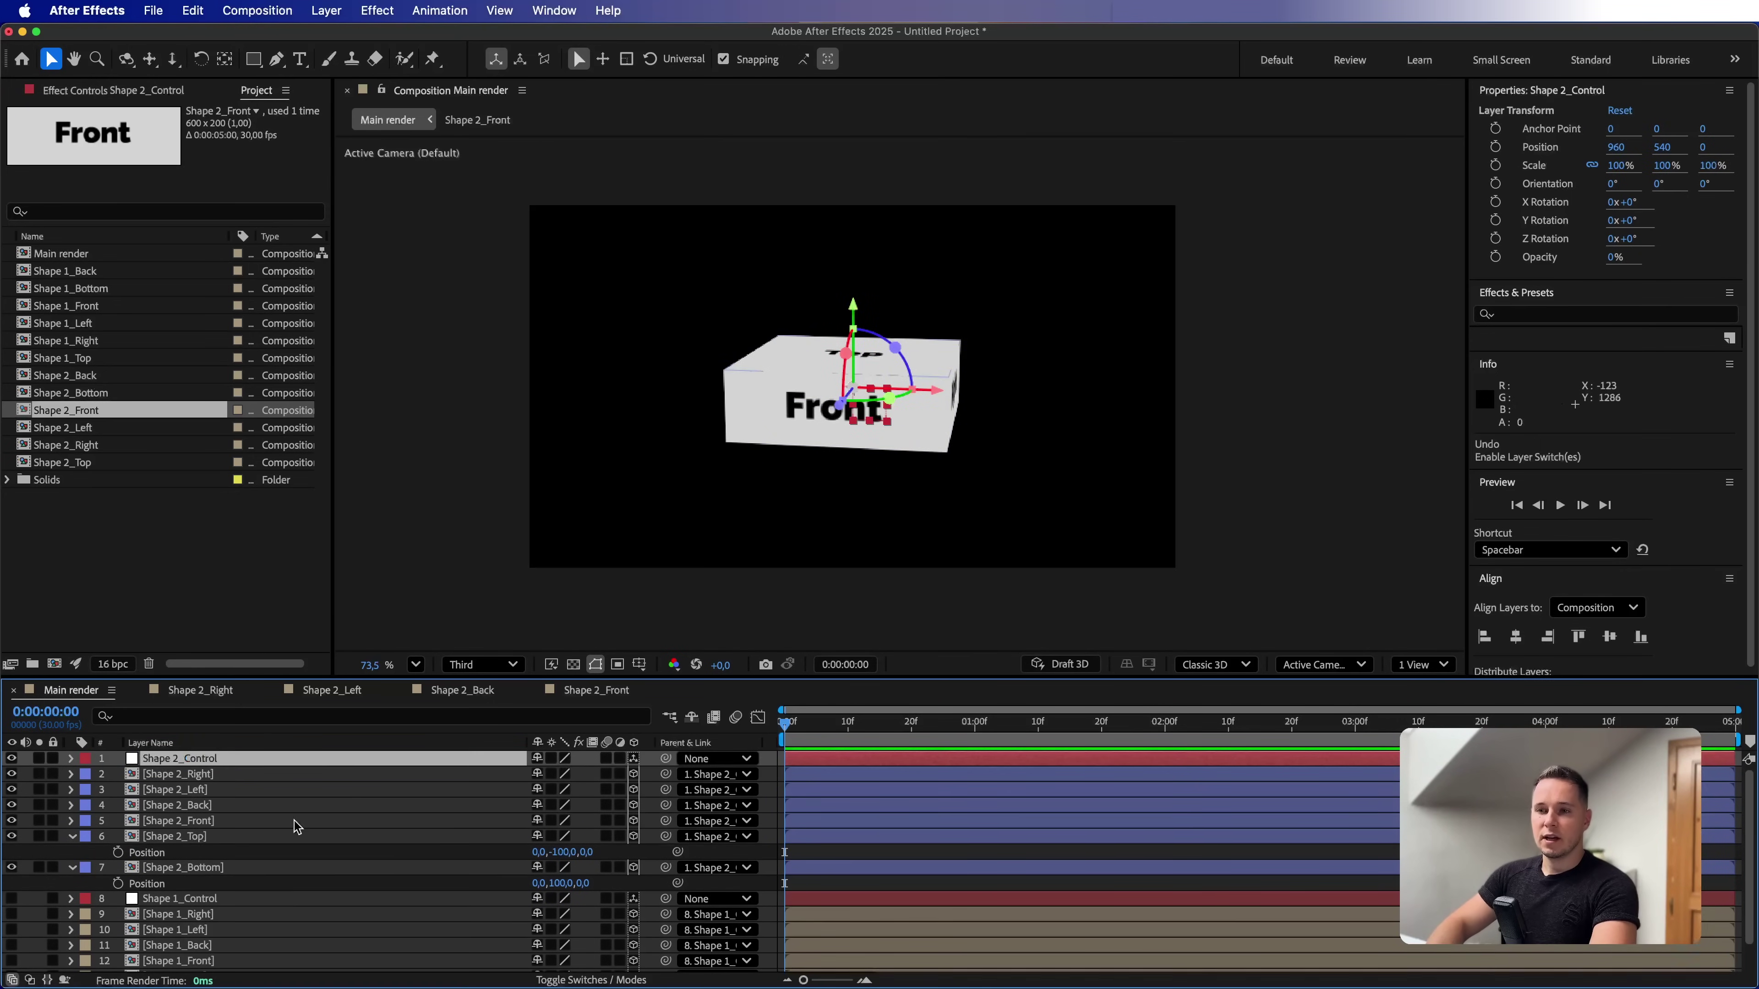
scroll(11, 847, "down", 2)
left_click_drag(10, 876, 11, 966)
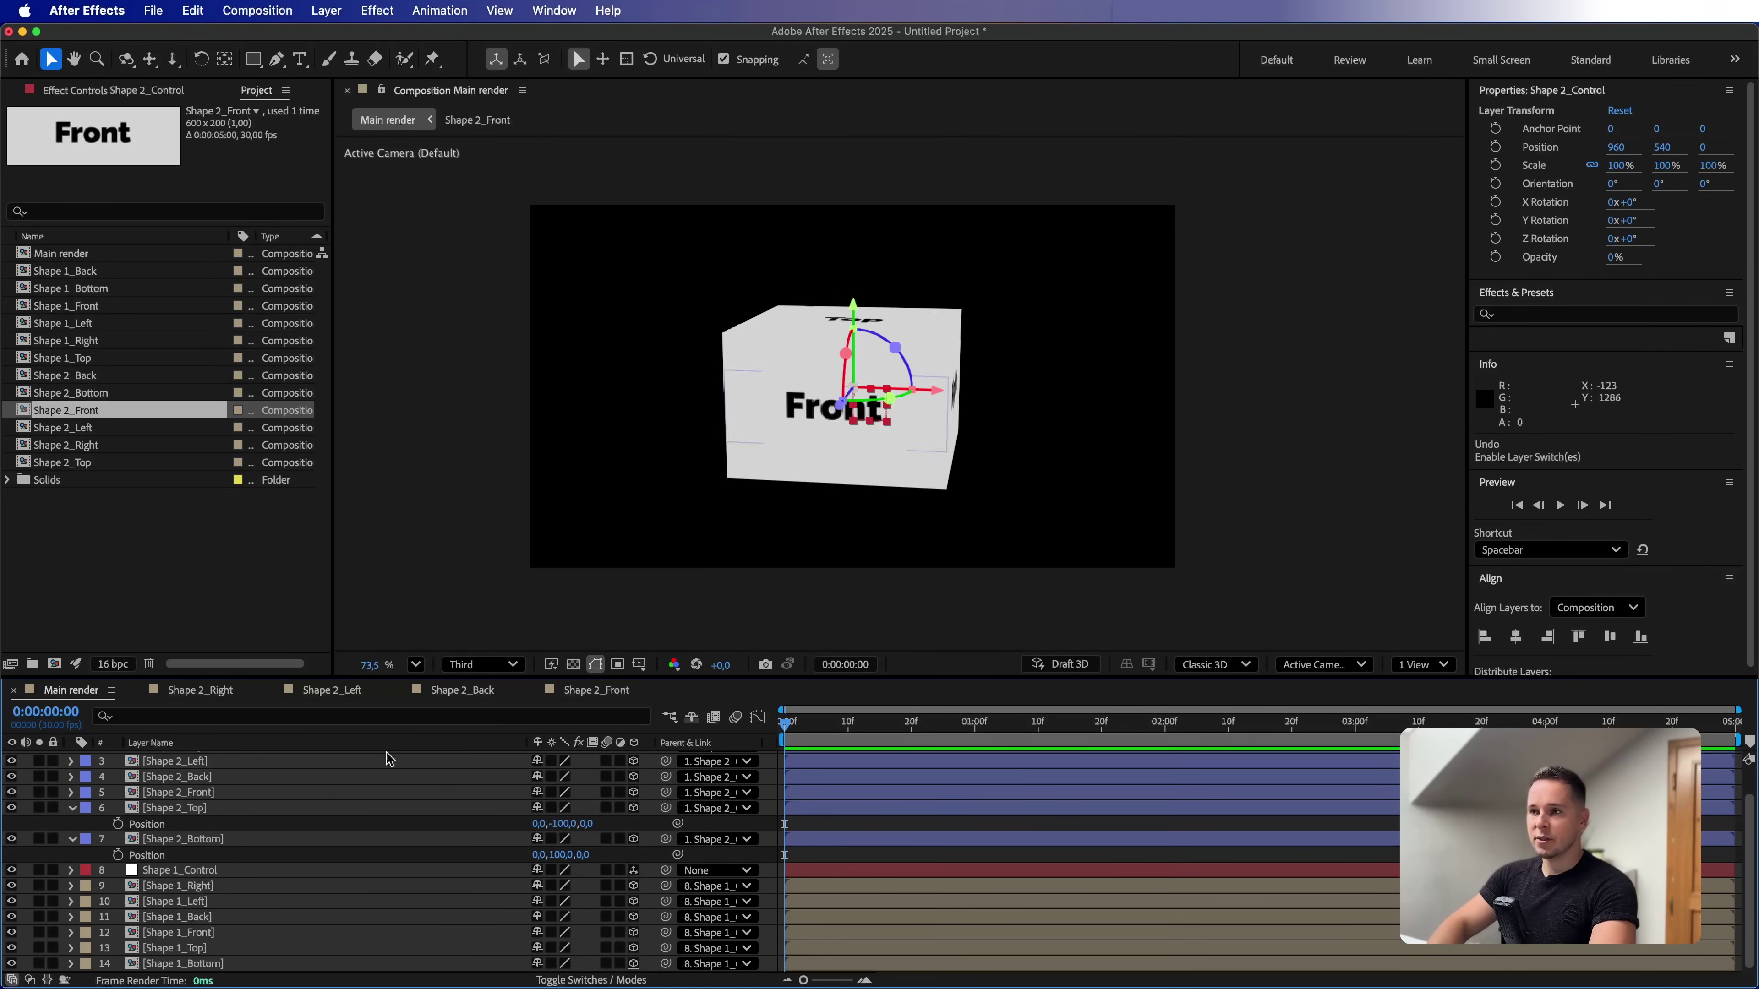
scroll(346, 805, "up", 2)
Show Shape 2_Control's Position (960,540,0) after undoing an accidental box move
left_click(858, 319)
left_click_drag(859, 319, 858, 433)
key("super+z")
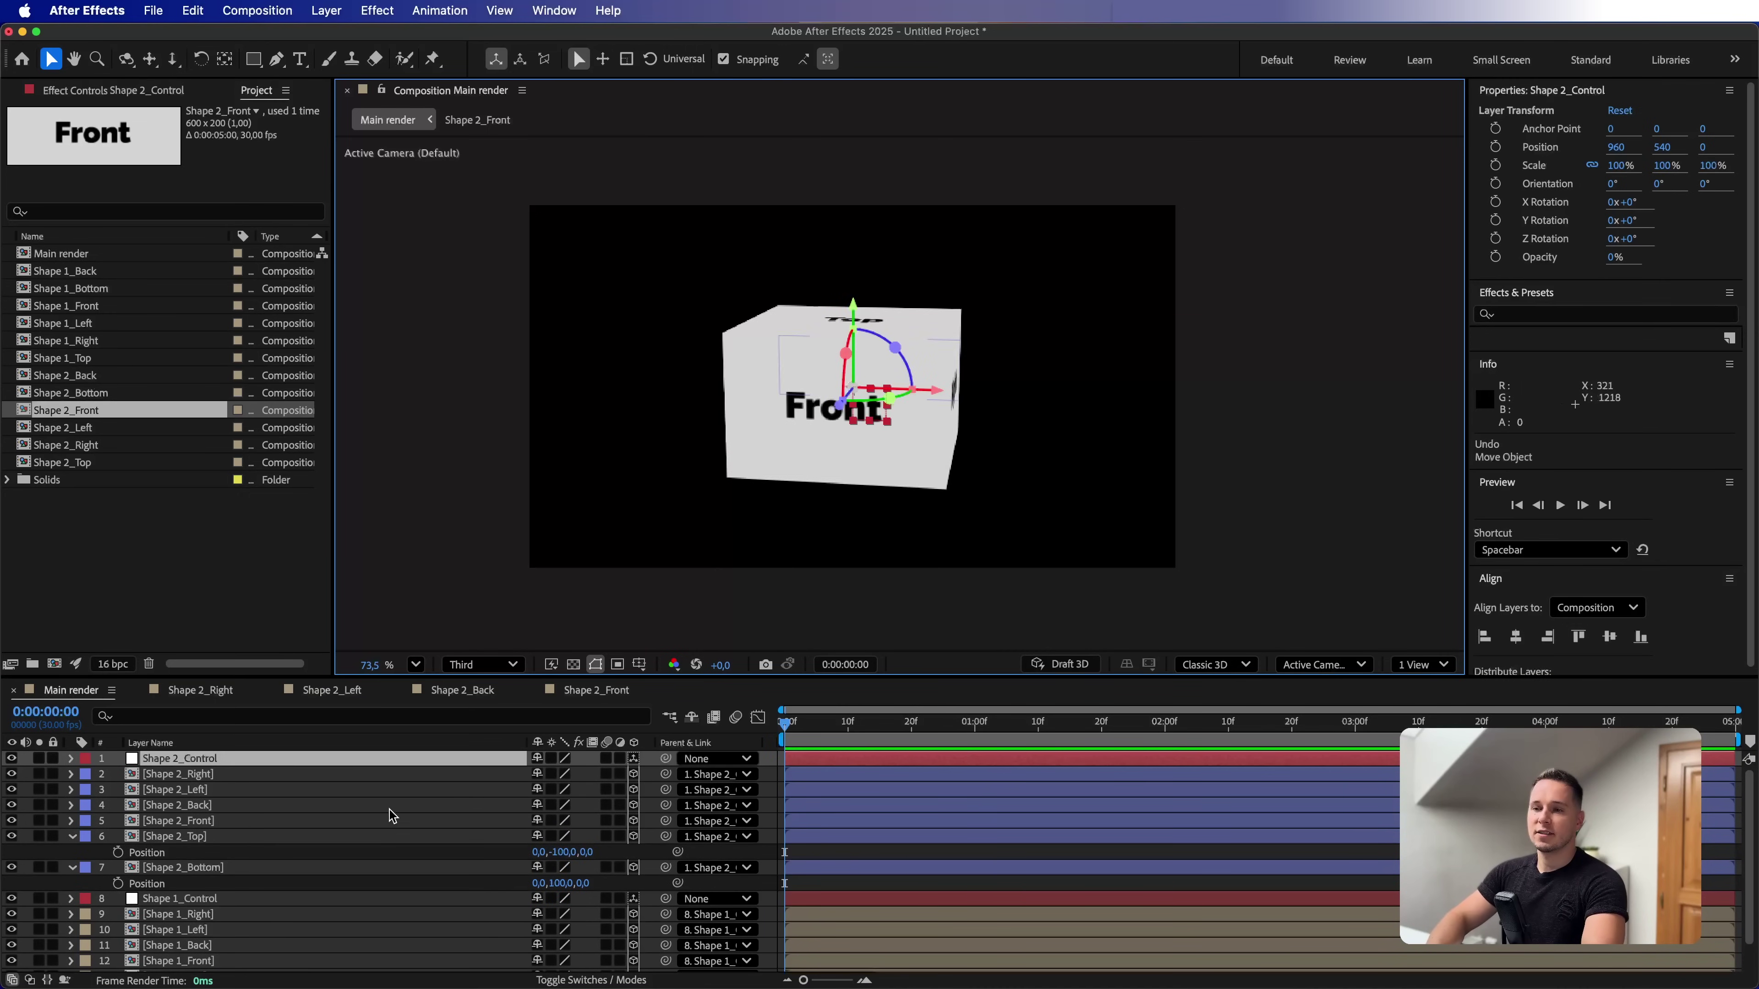
key("p")
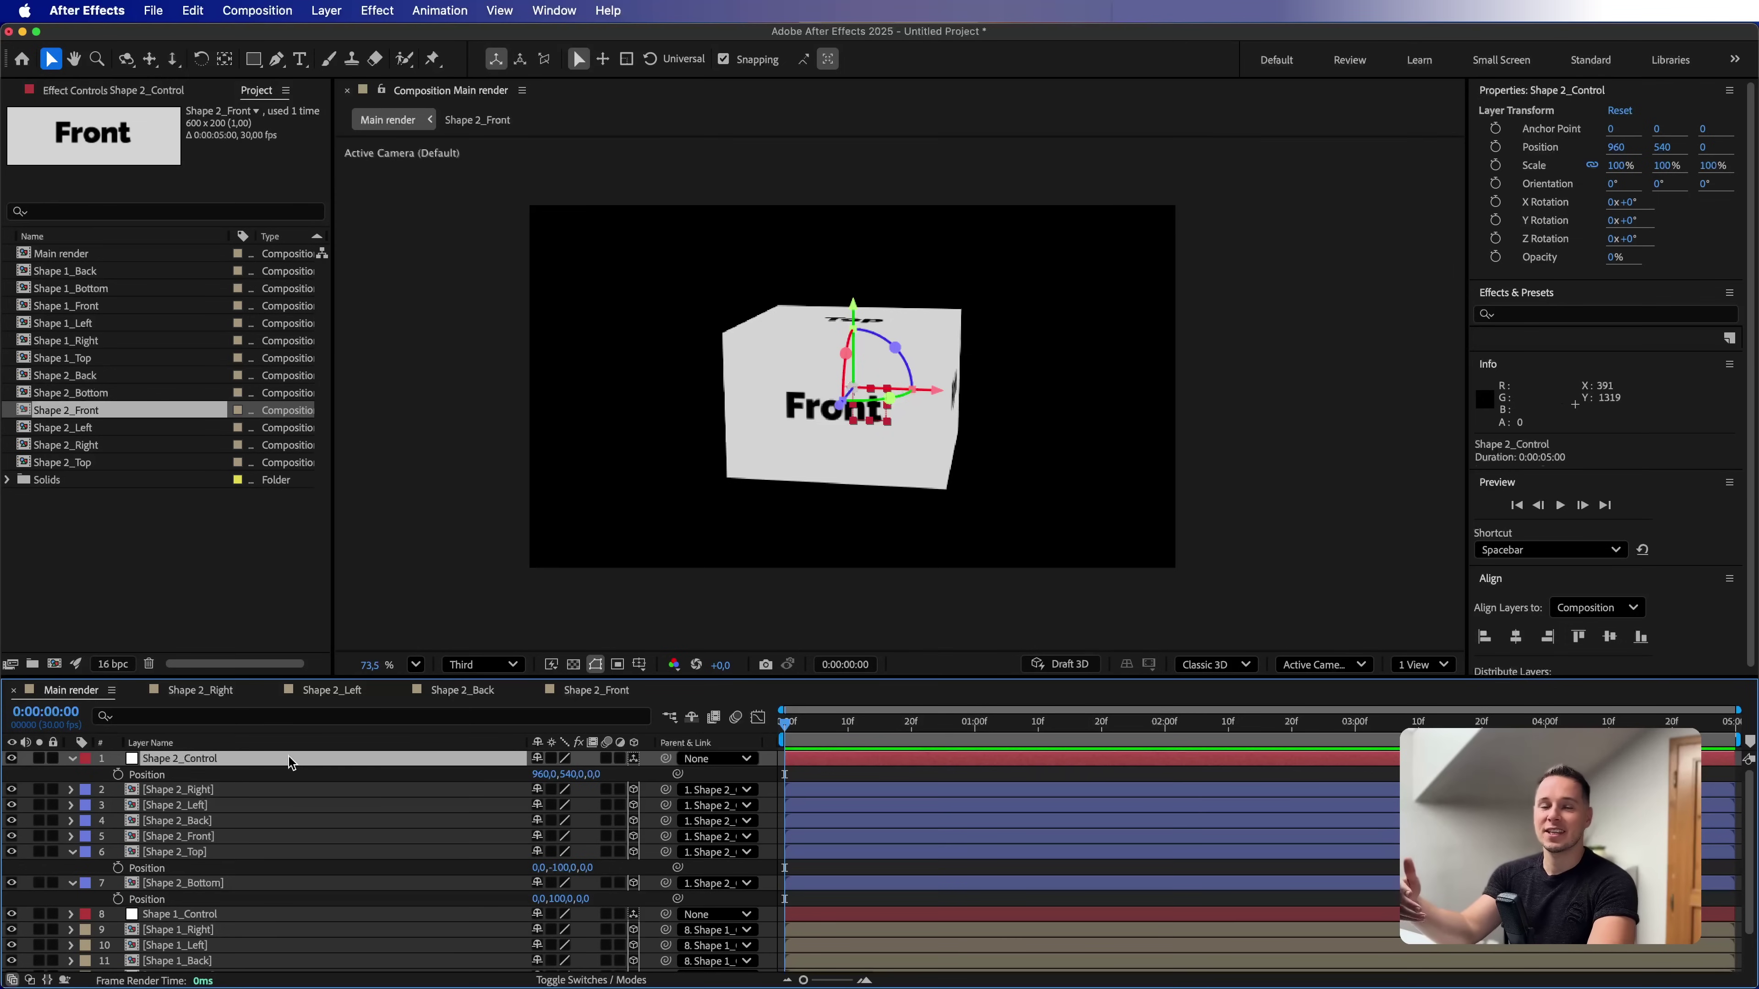
Move Shape 2_Control down to Position Y 840
left_click(570, 776)
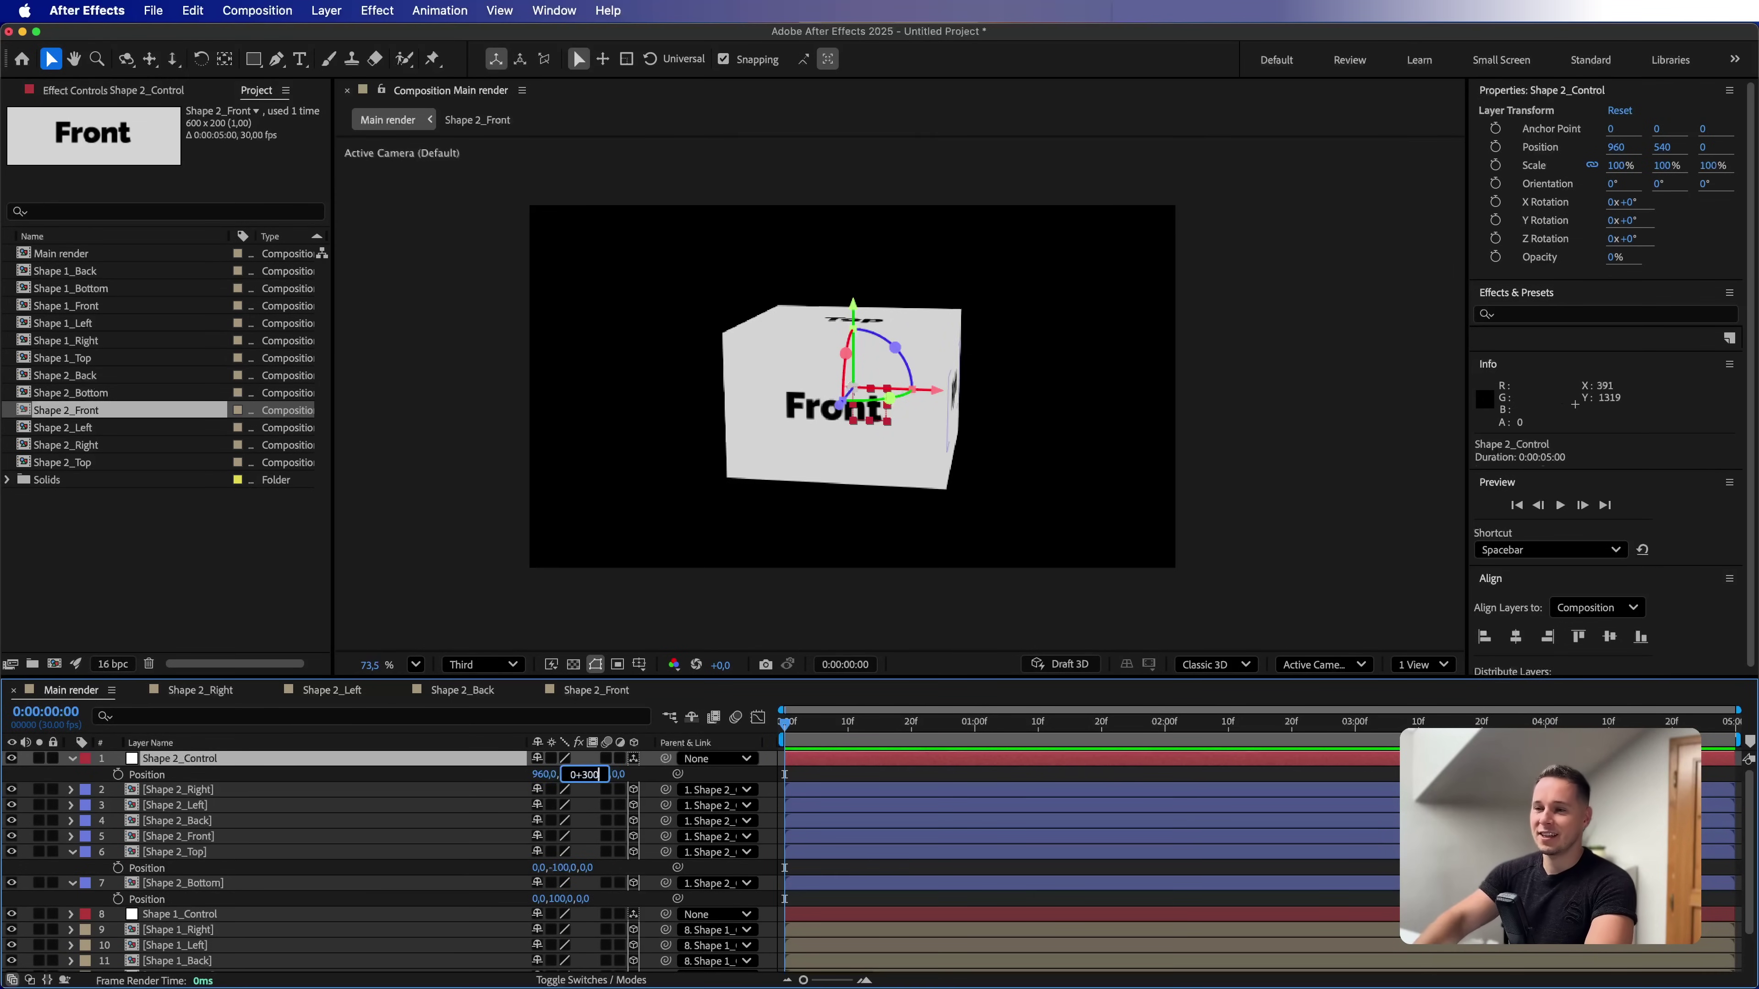
key("Return")
left_click_drag(1090, 465, 1016, 464)
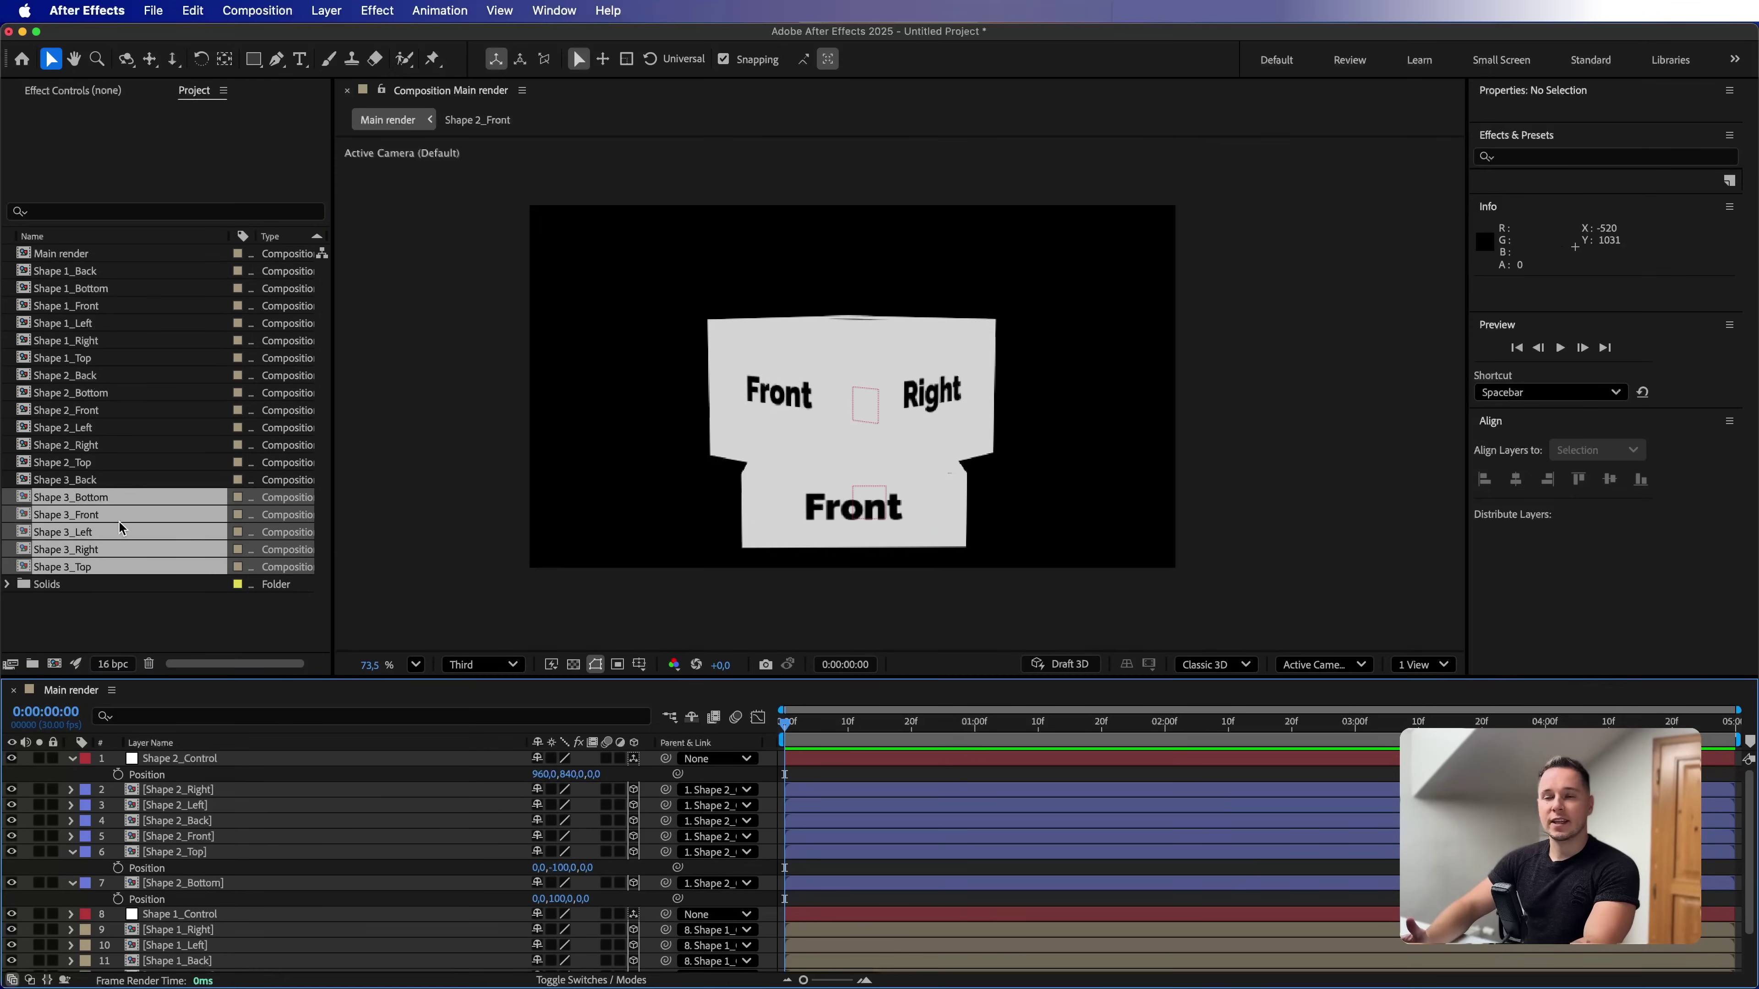
Give the third box's layers an orange label and place Shape 3_Control at 960,290,0
left_click(85, 776)
left_click(89, 777)
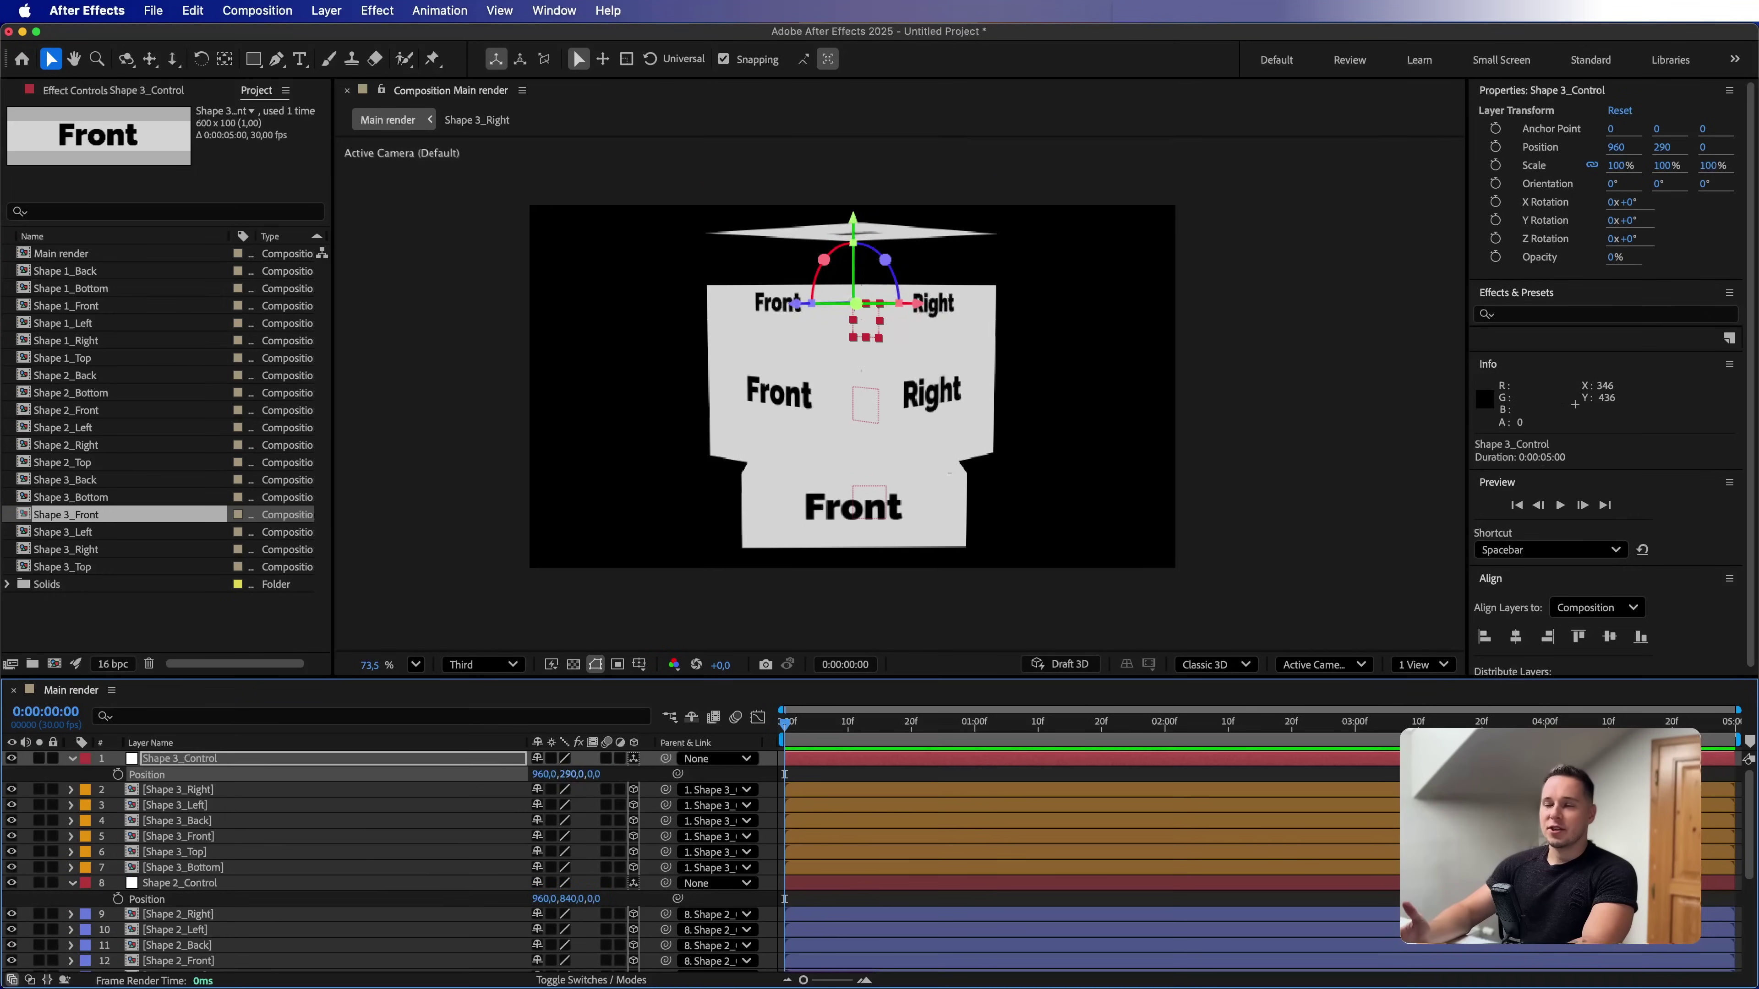
left_click_drag(562, 846, 584, 853)
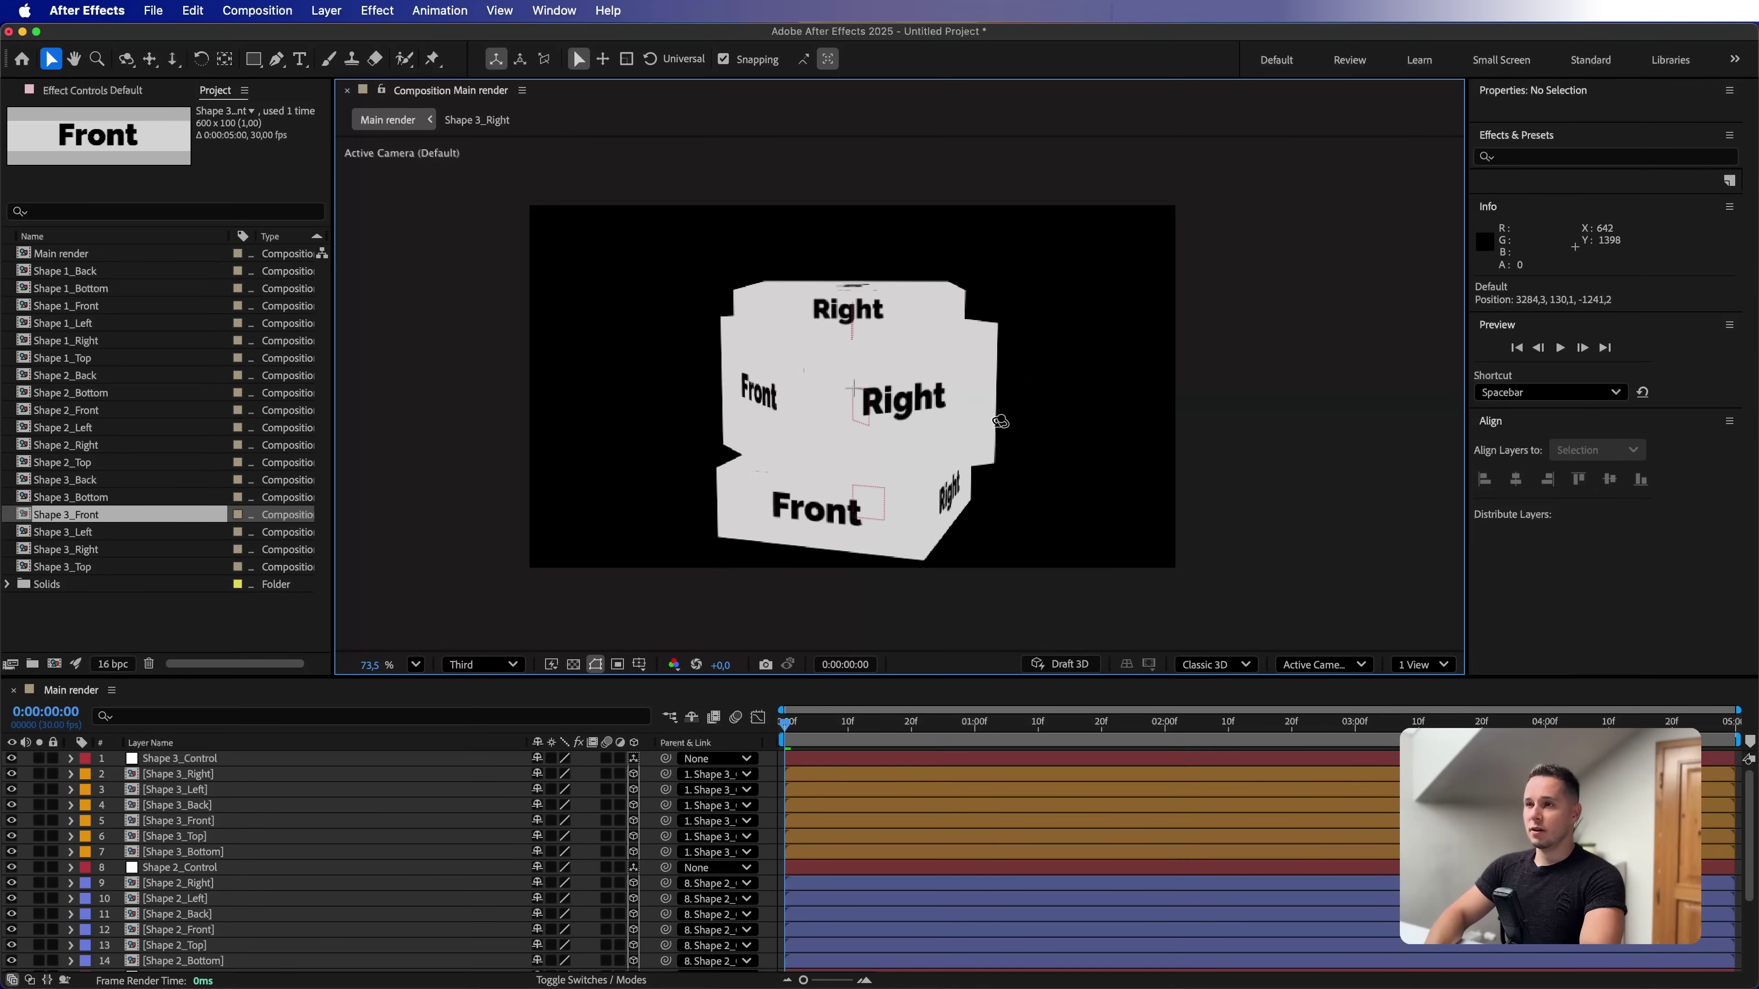
left_click_drag(992, 412, 696, 338)
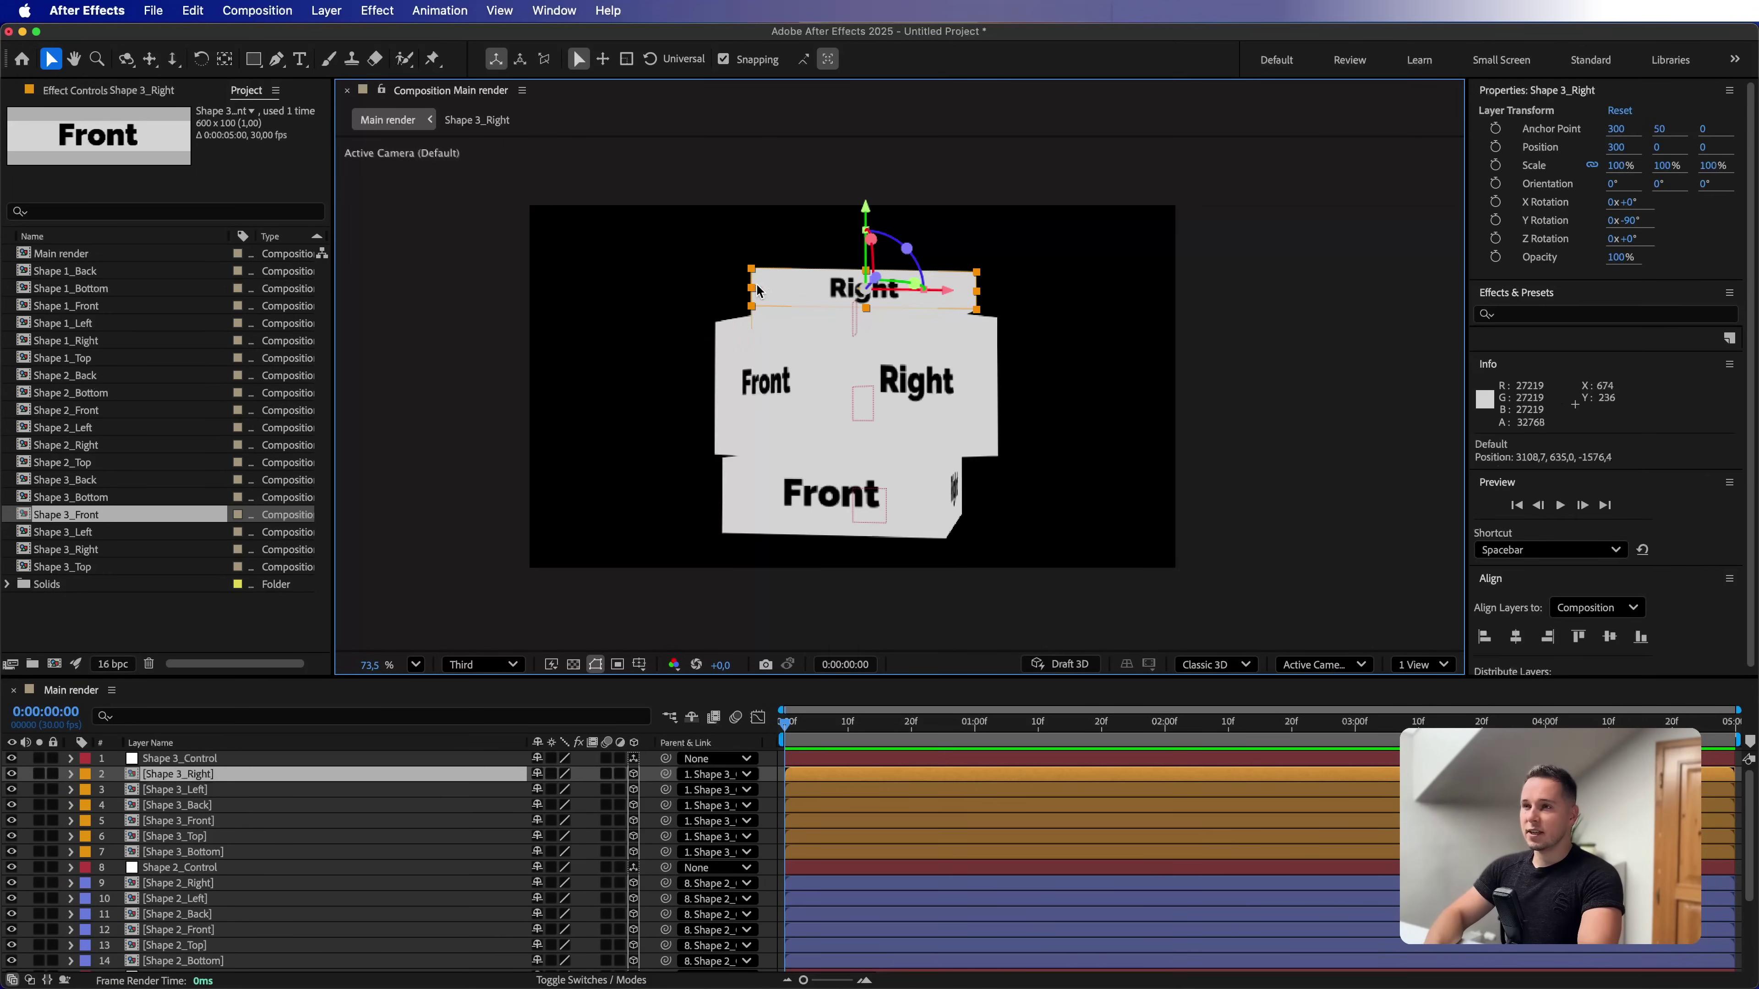
key("p")
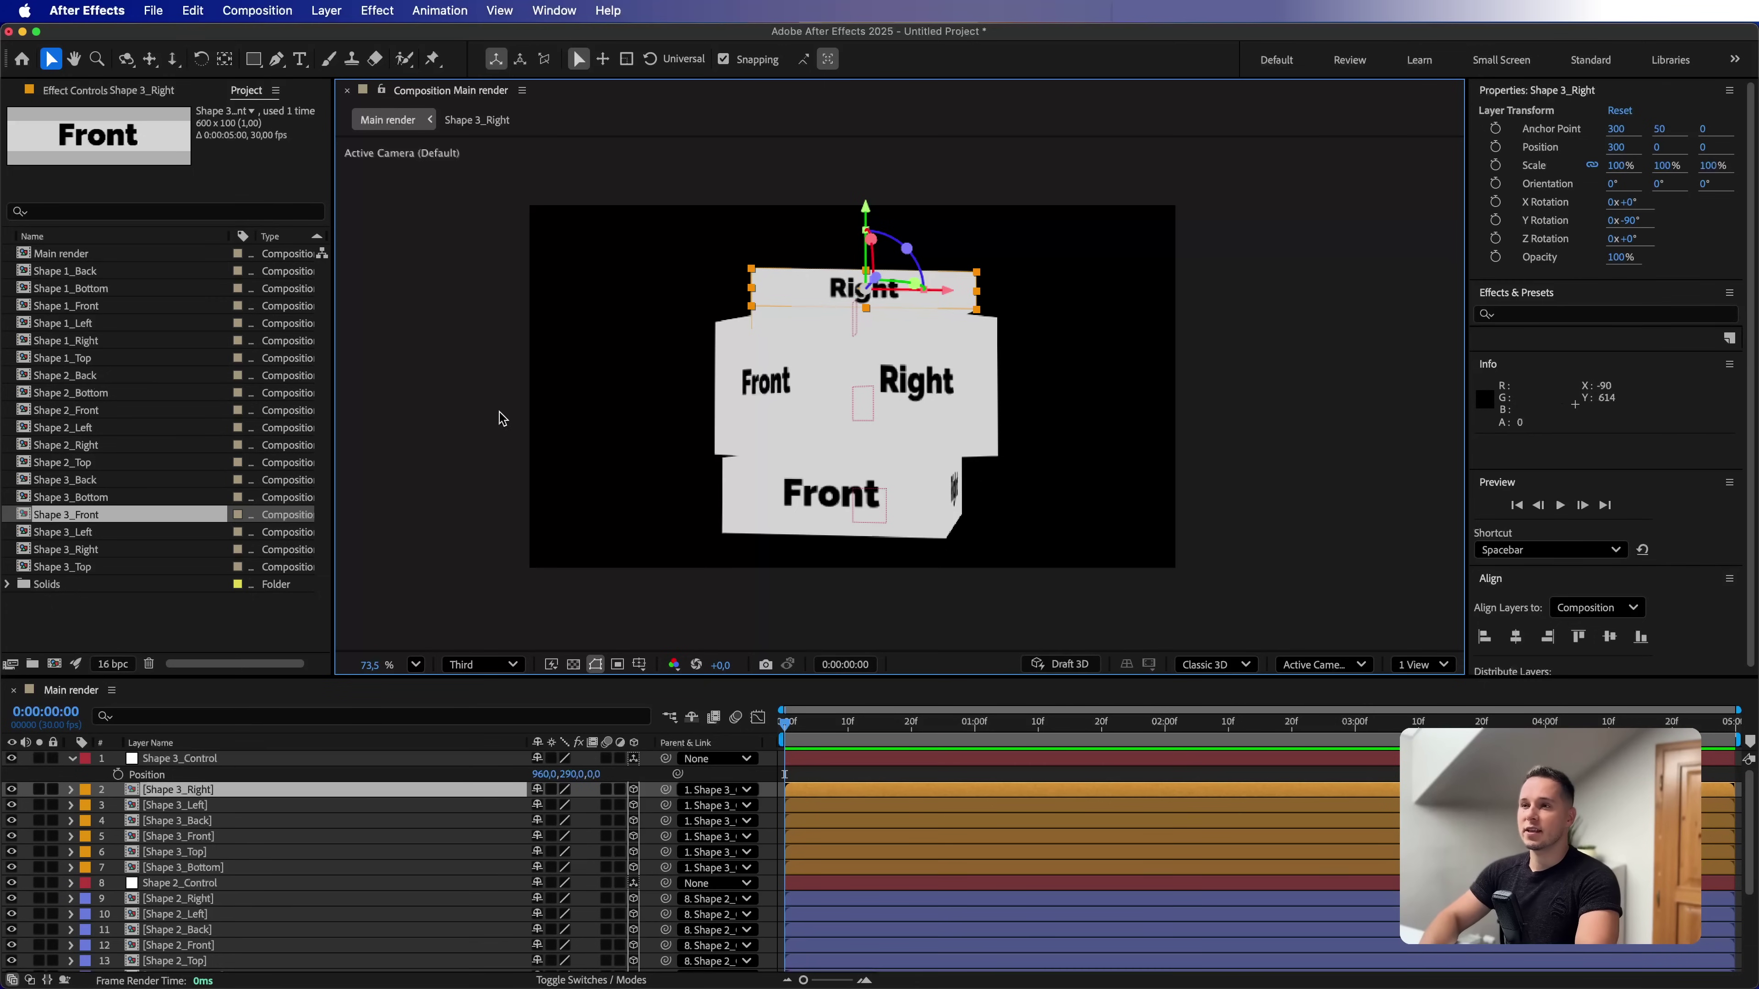
left_click_drag(486, 383, 457, 402)
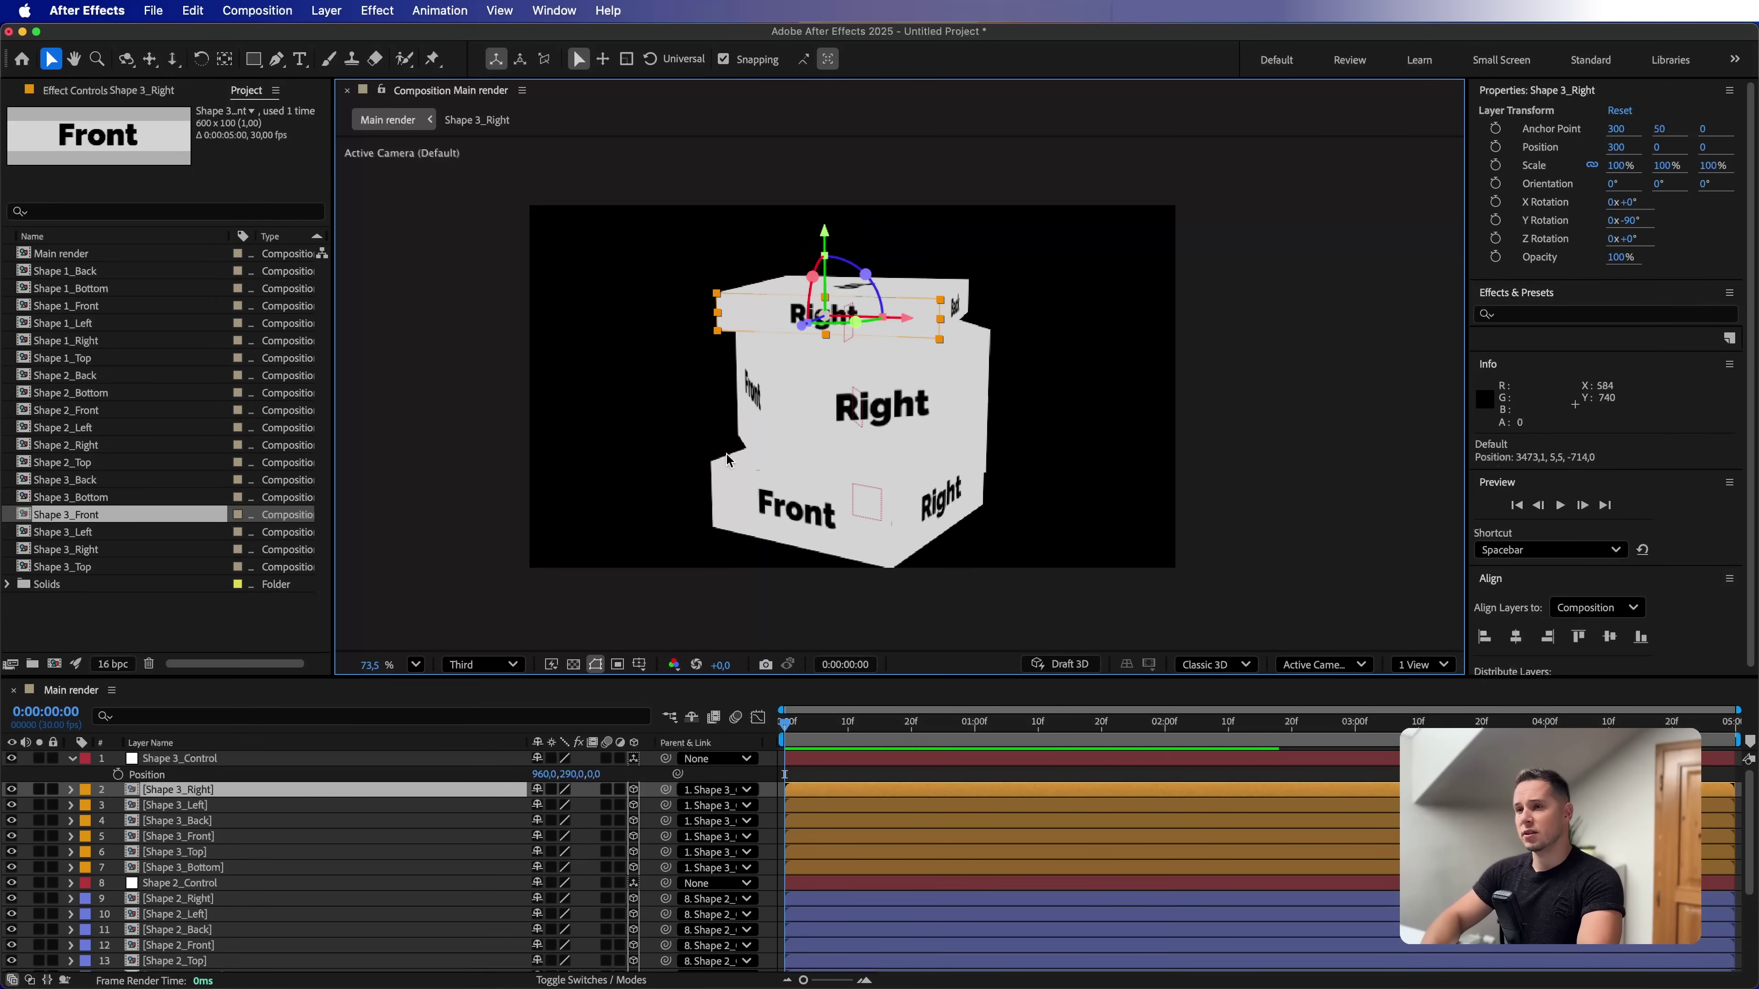
left_click(580, 440)
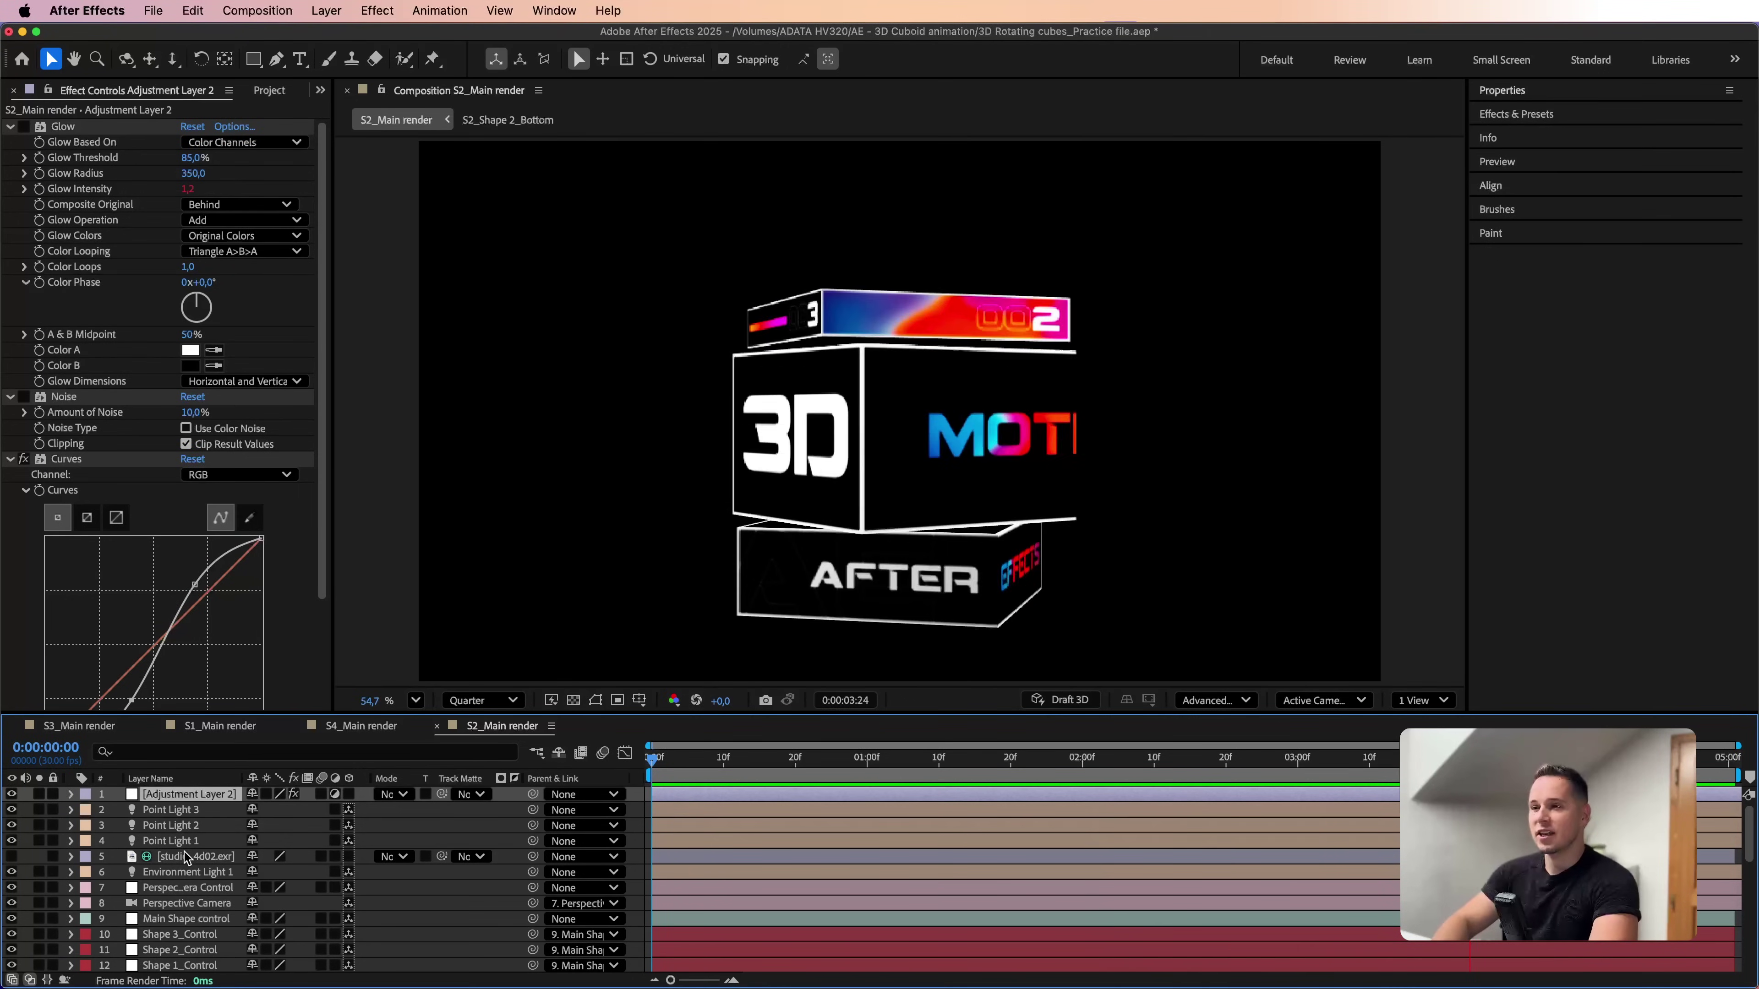
Turn on the Ground layer and move Point Light 1 sideways along its X axis
left_click(196, 903)
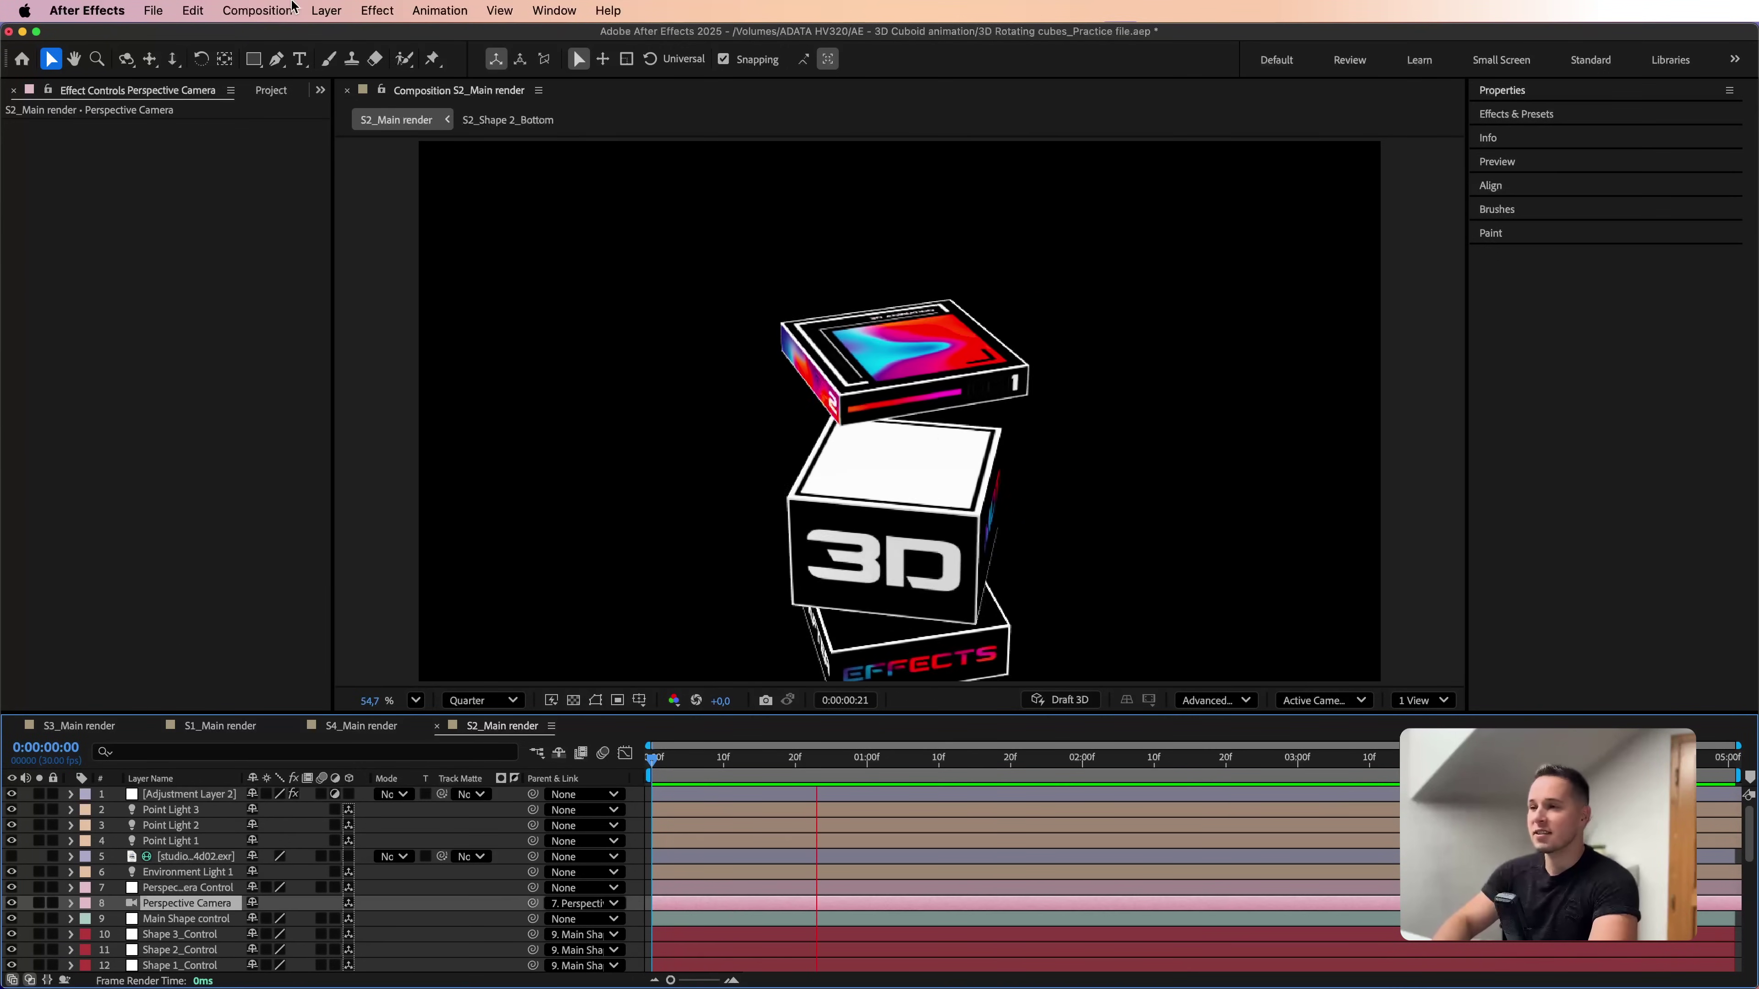
scroll(27, 949, "down", 5)
left_click(12, 947)
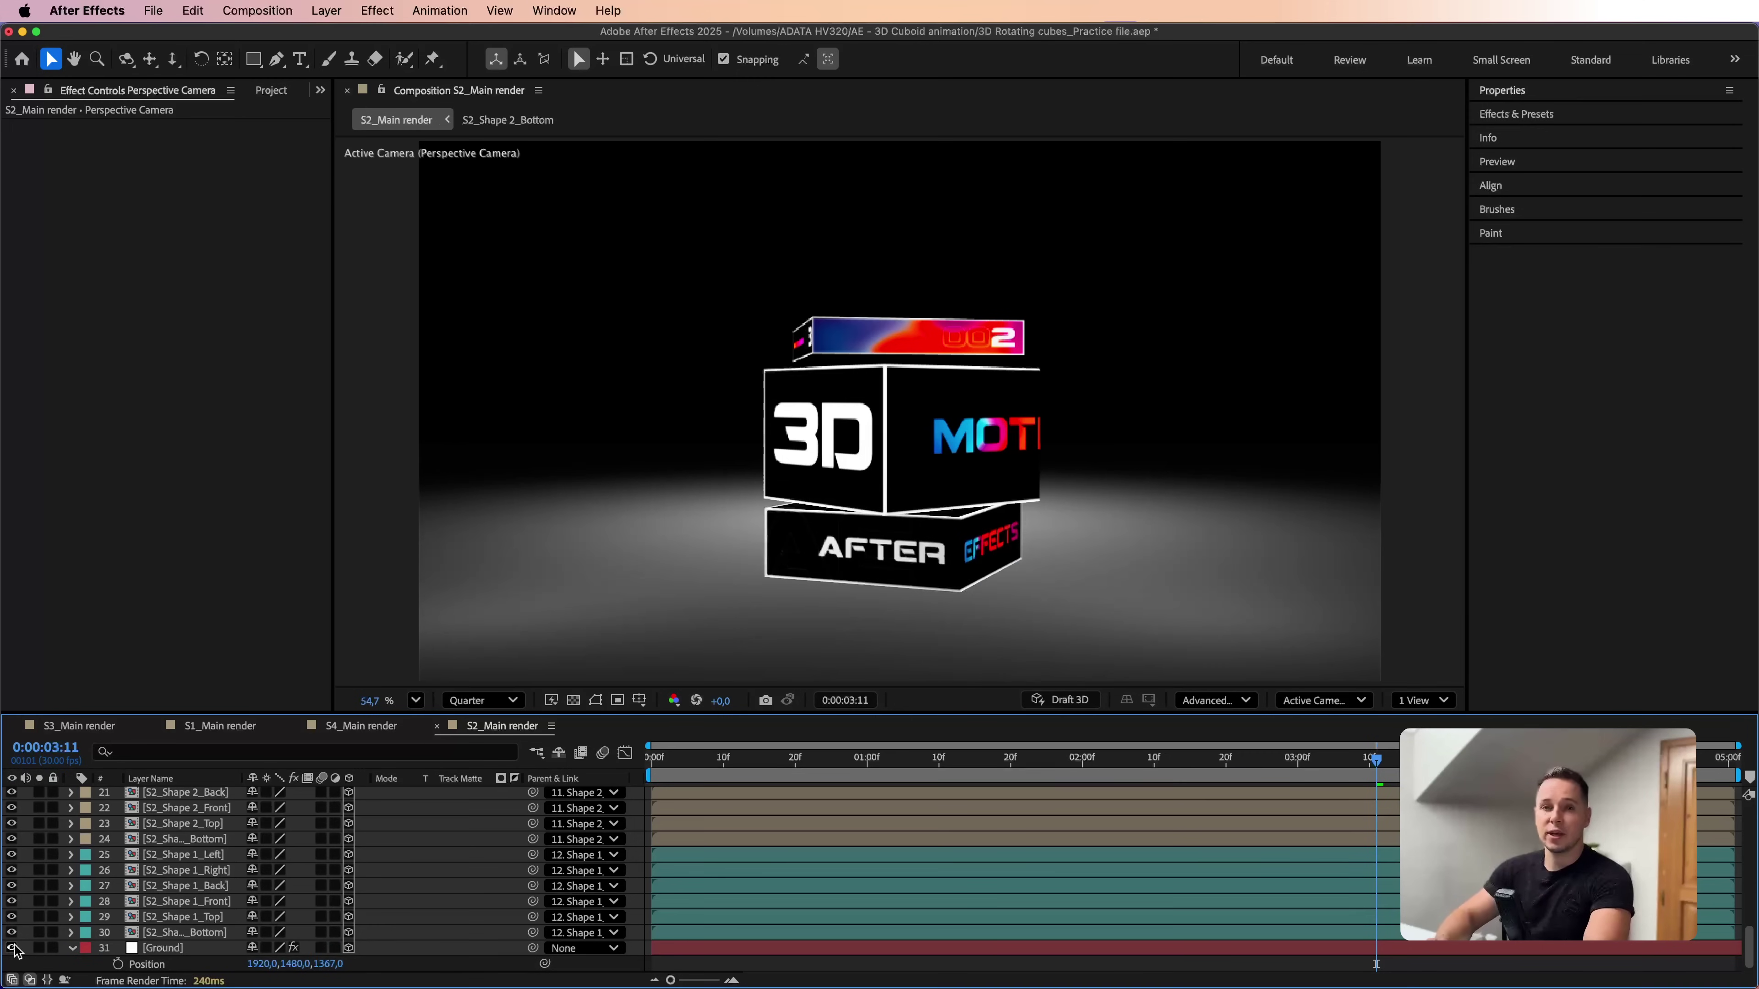
left_click(149, 950)
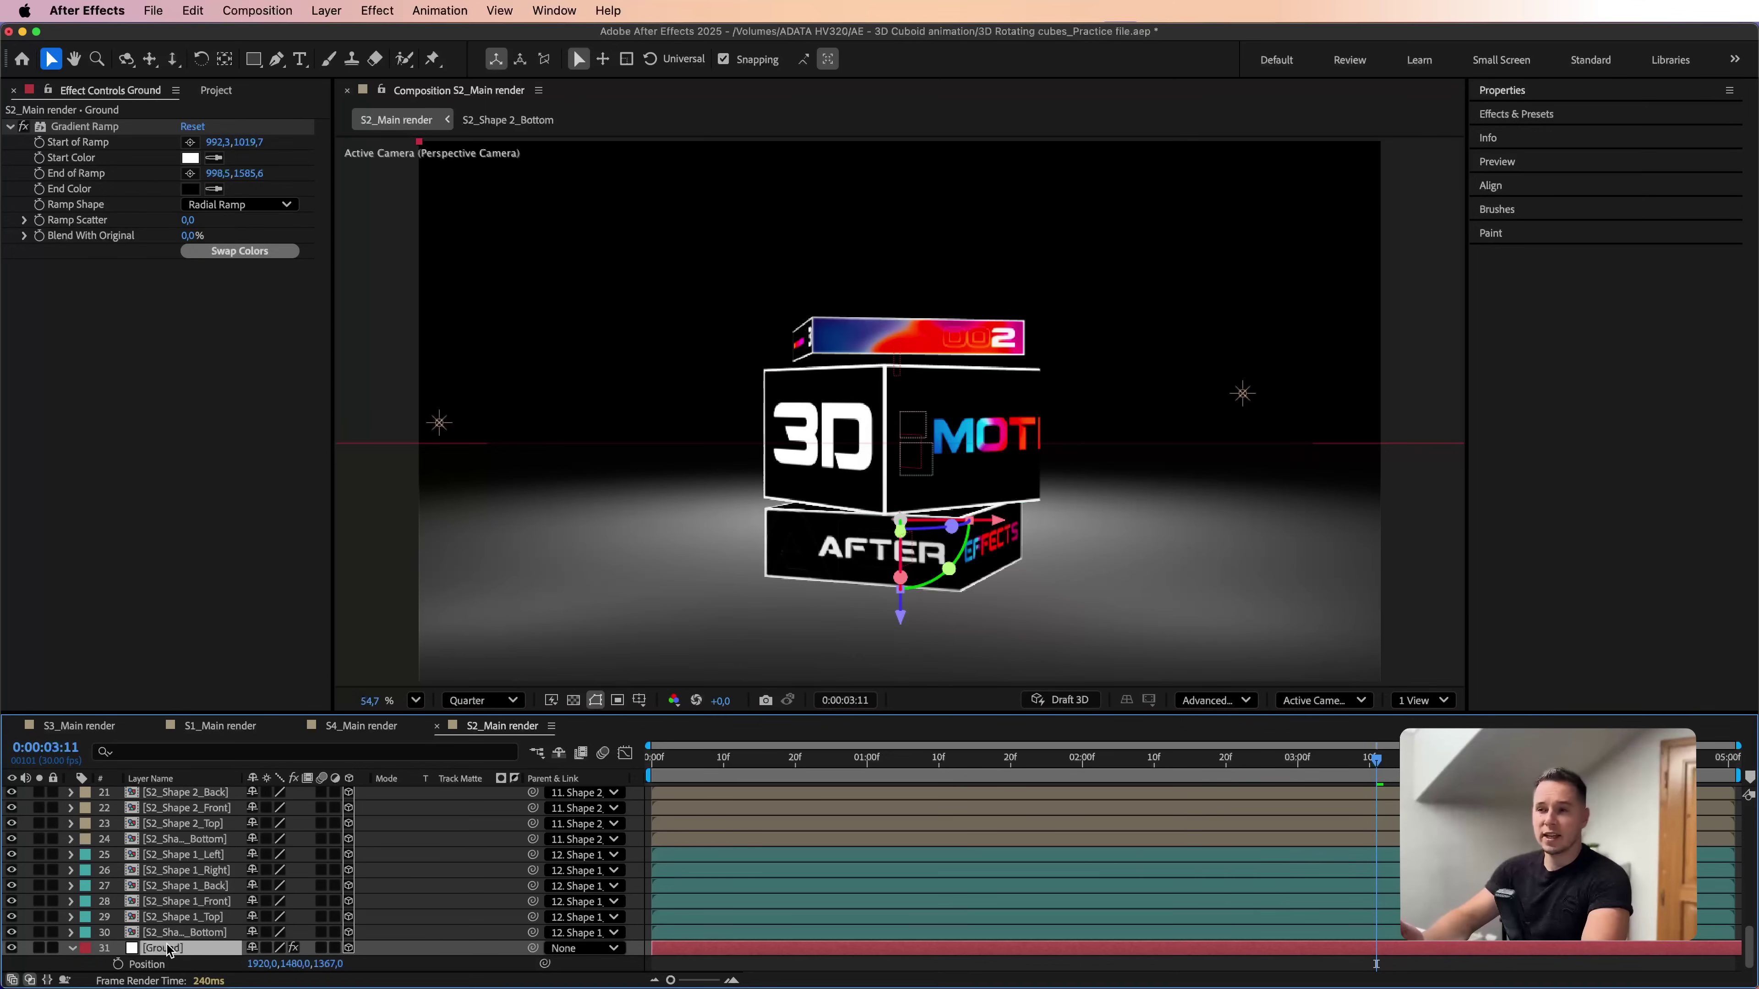
left_click(441, 423)
left_click_drag(522, 427, 837, 420)
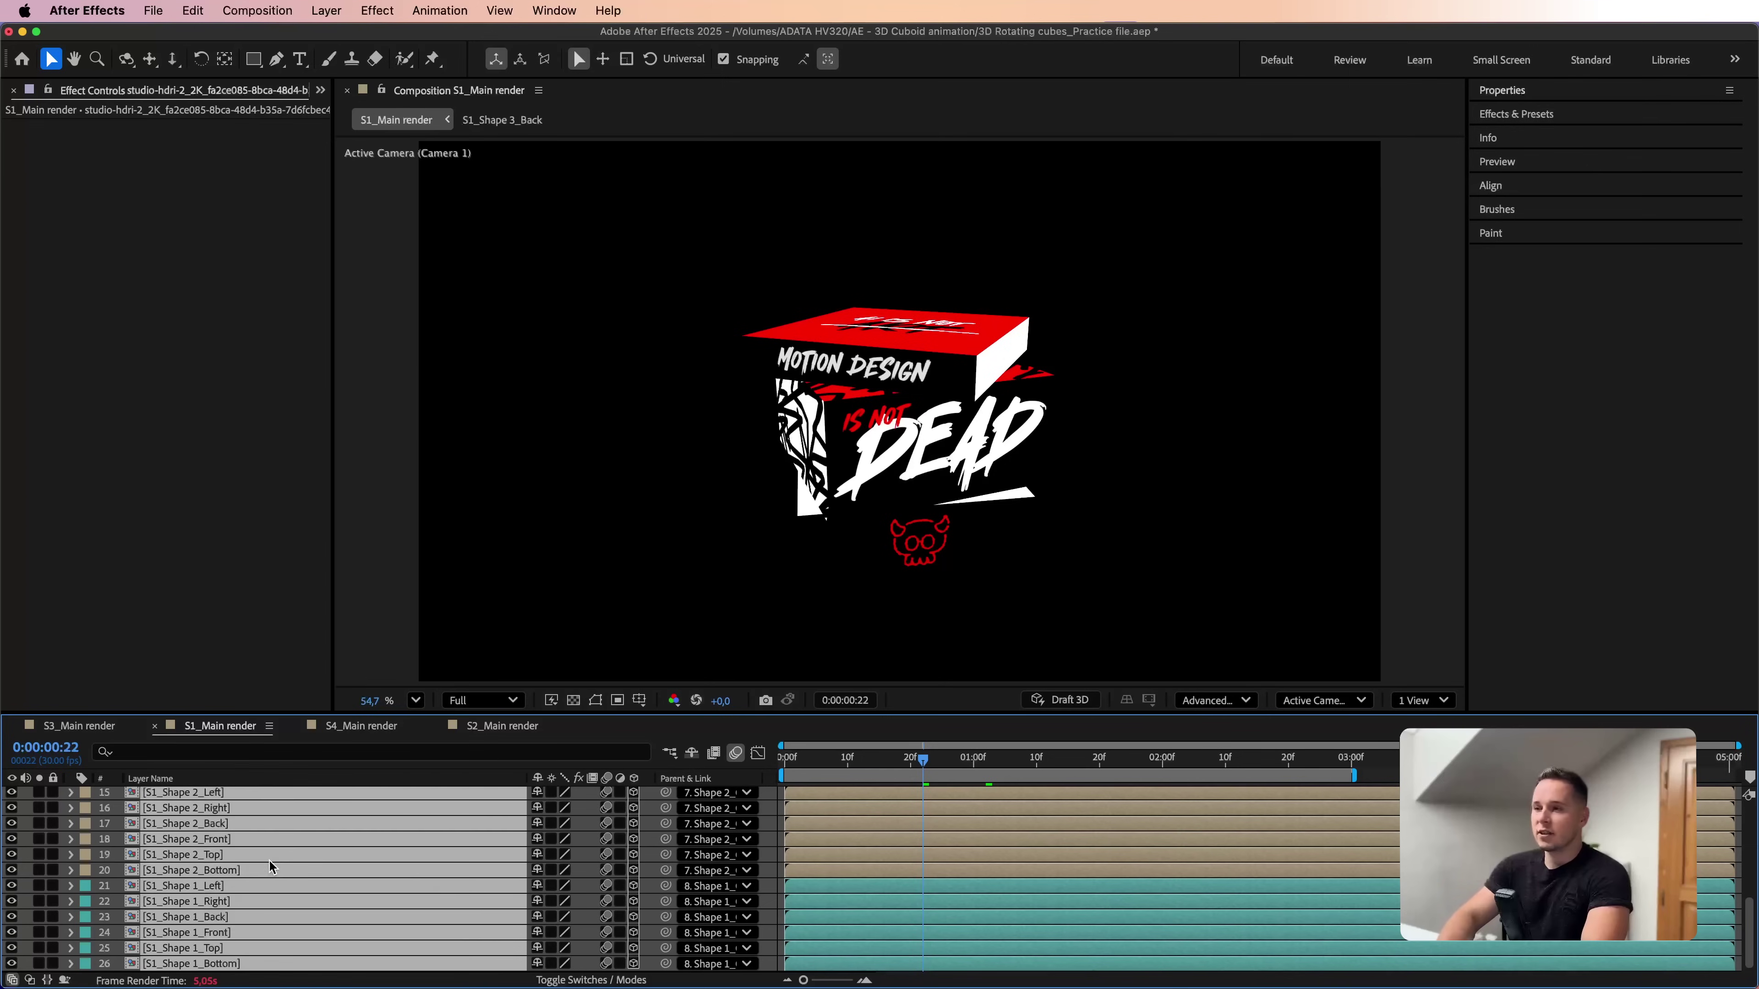
Pre-compose the S1 cube layers into Pre-comp 1 and add a white outside Stroke layer style
right_click(269, 859)
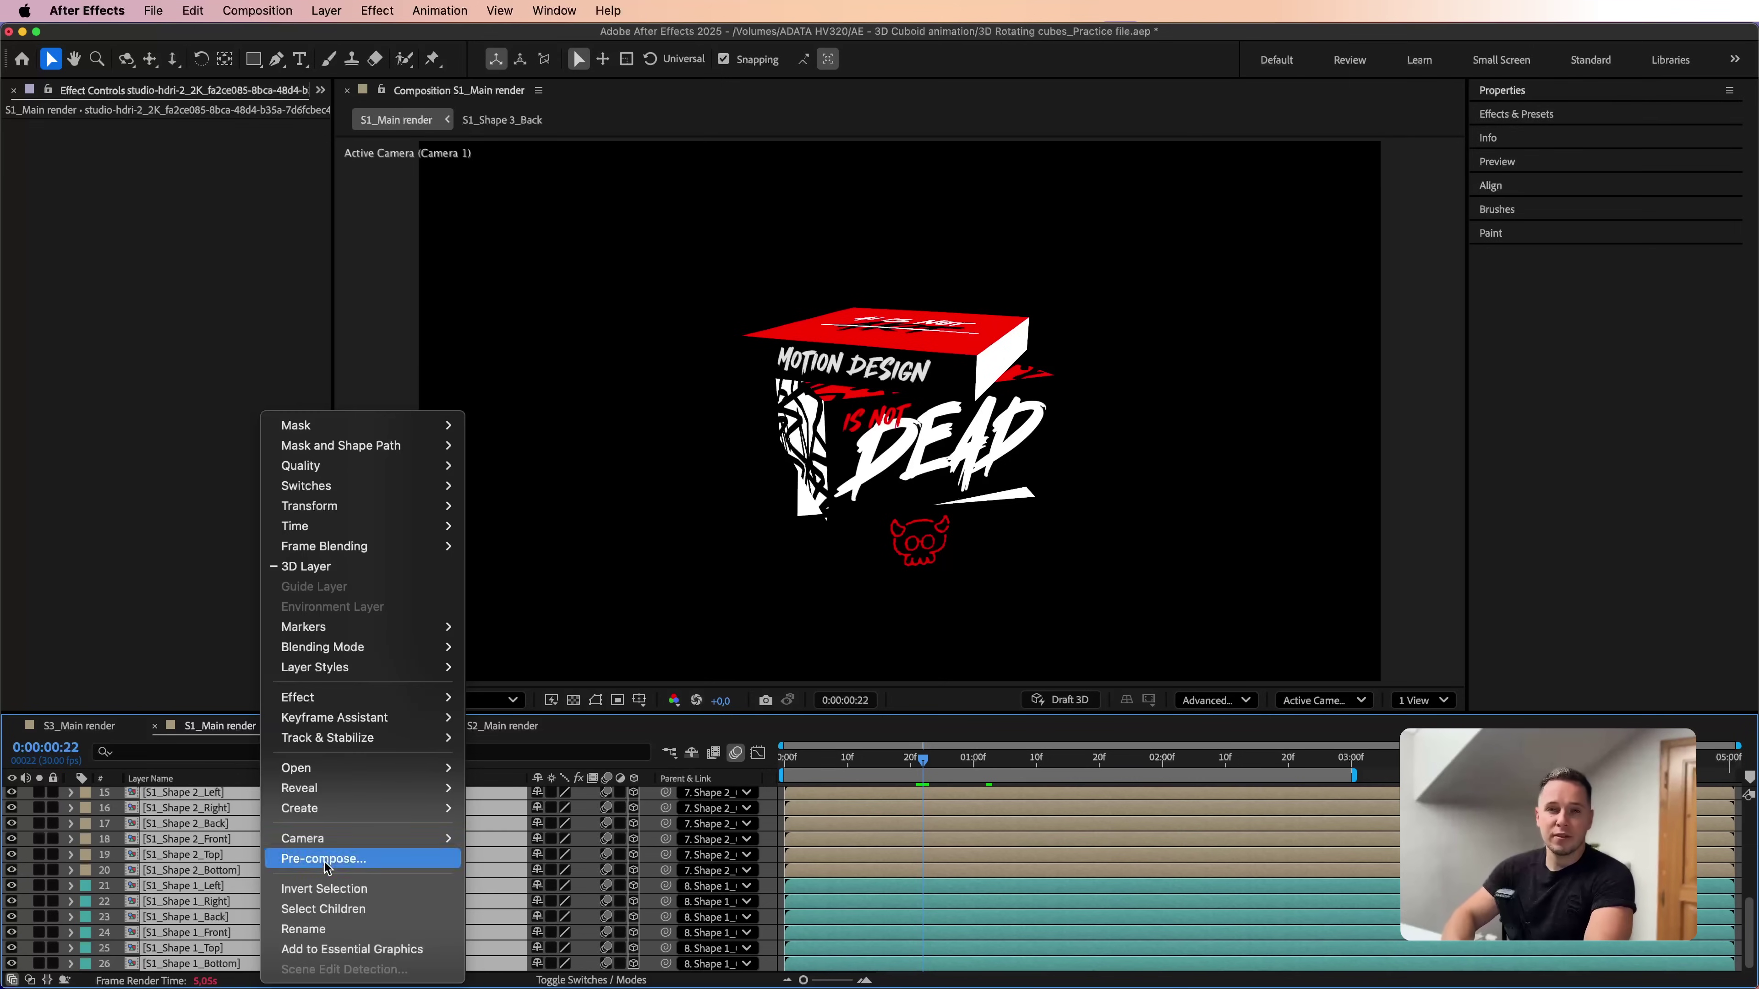
left_click(324, 860)
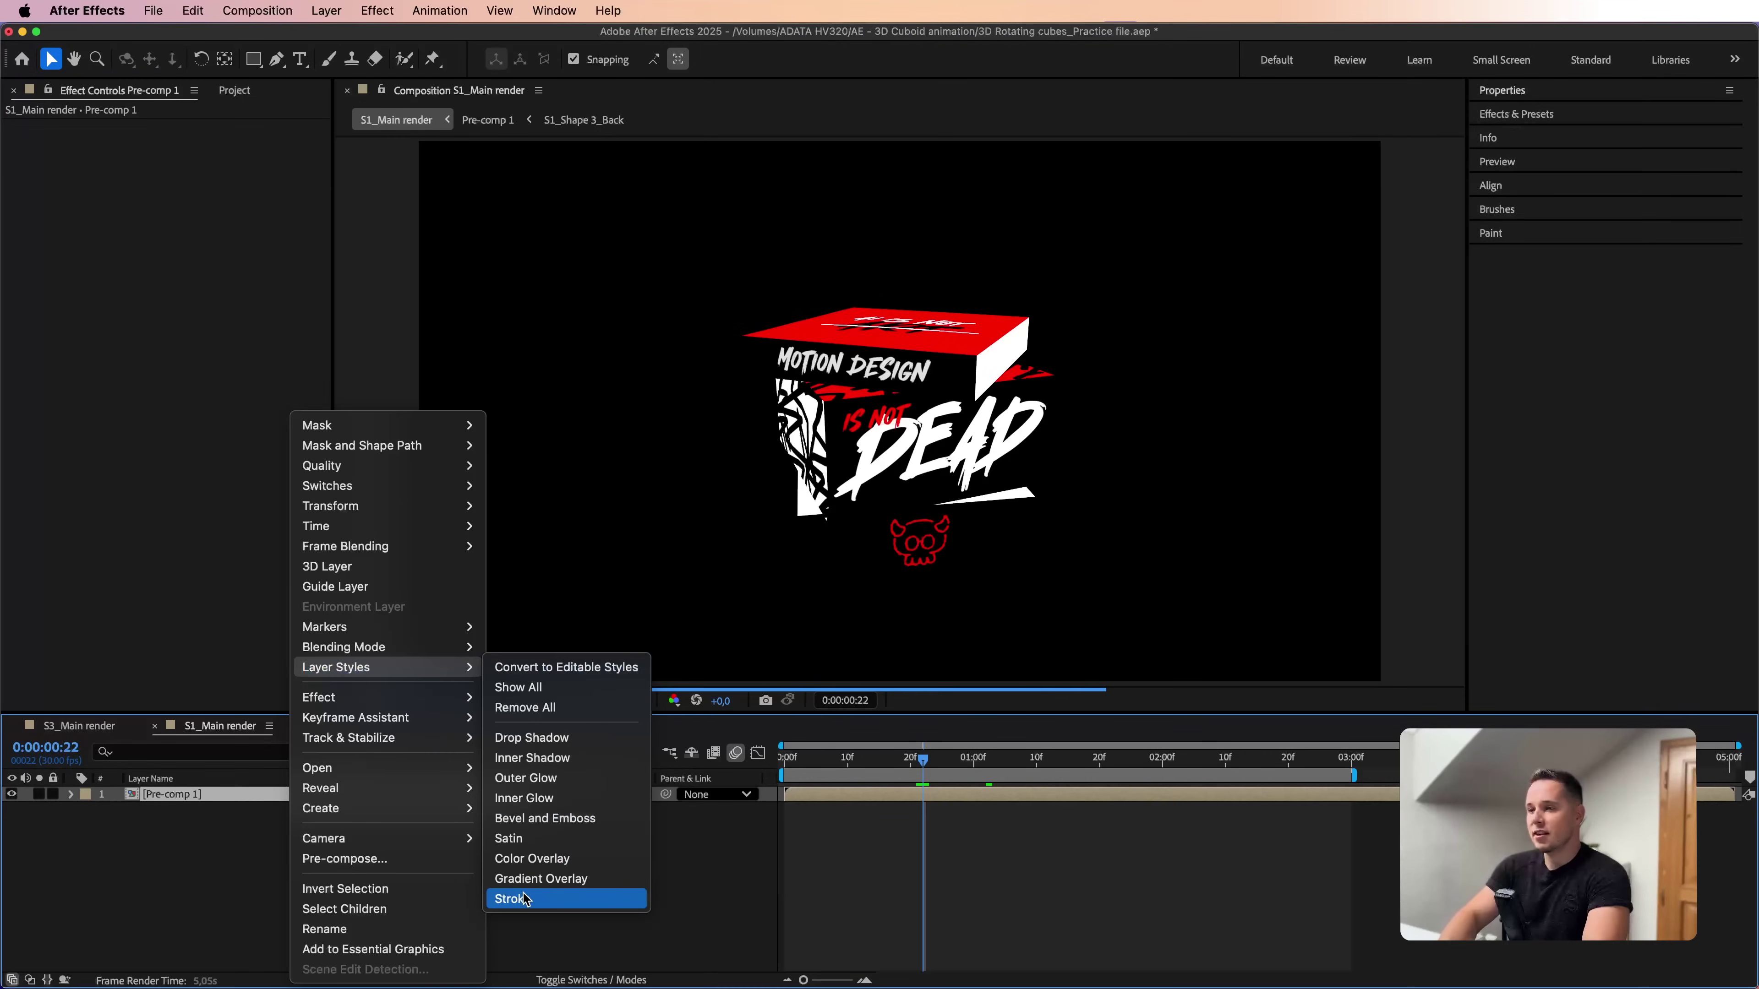
left_click(513, 898)
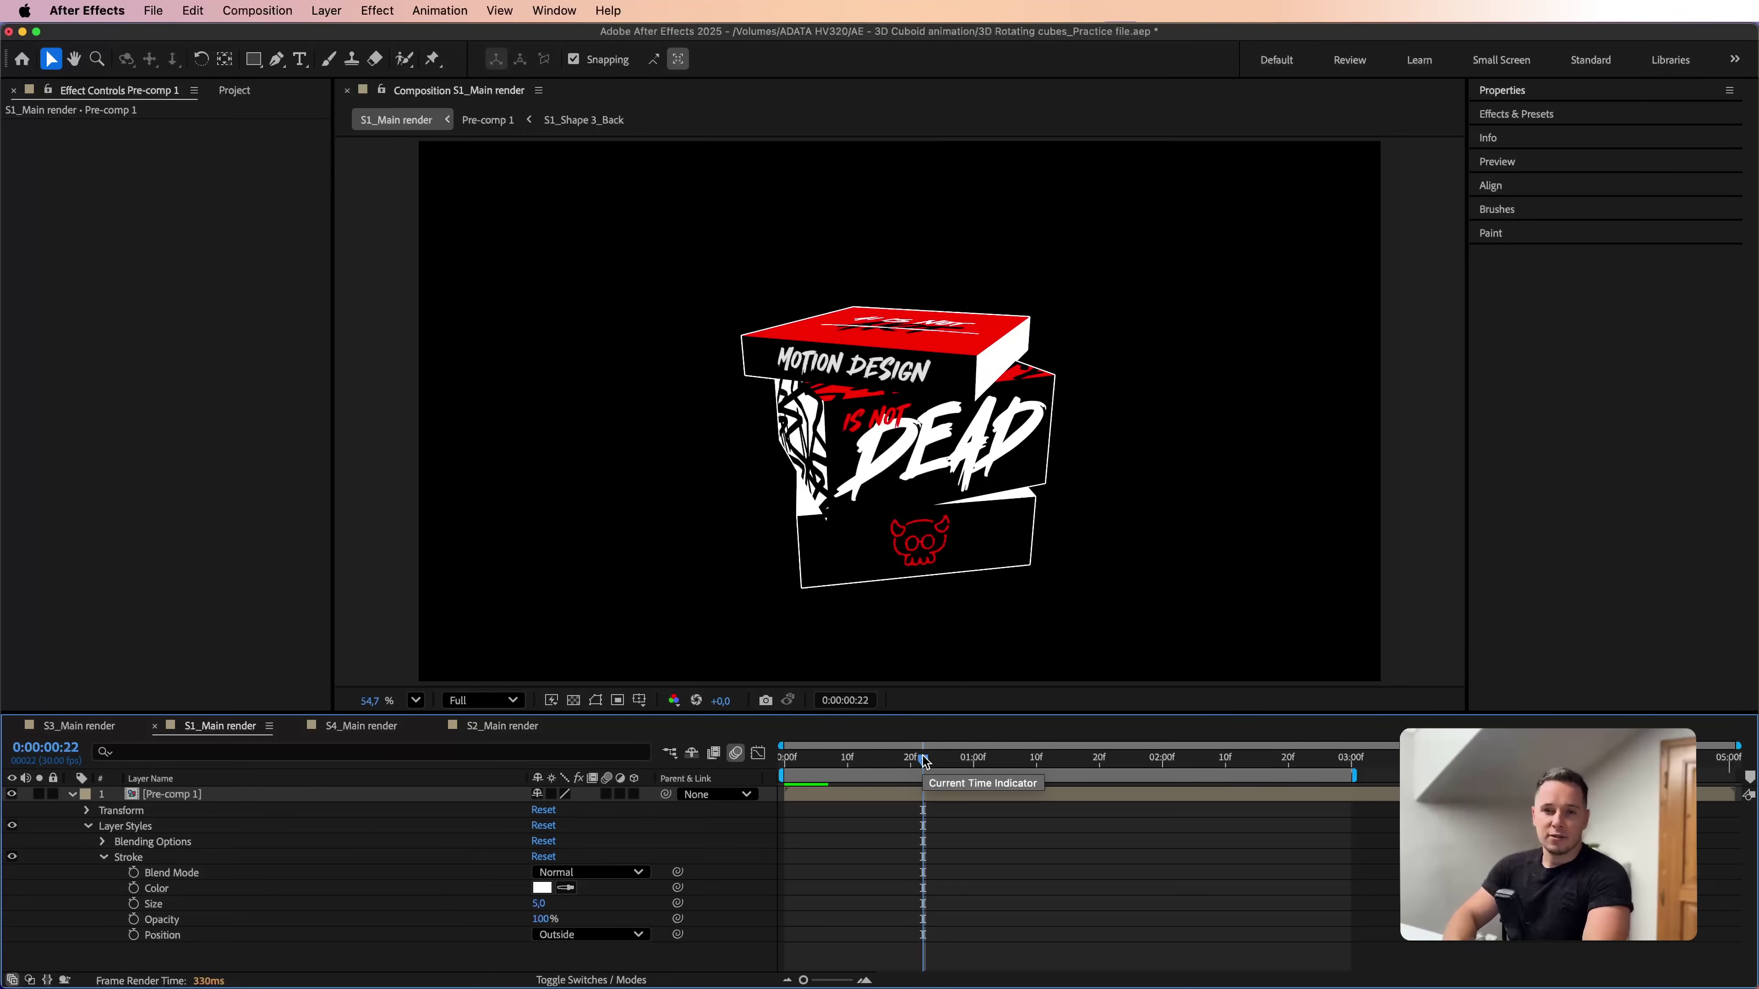
scroll(892, 586, "up", 5)
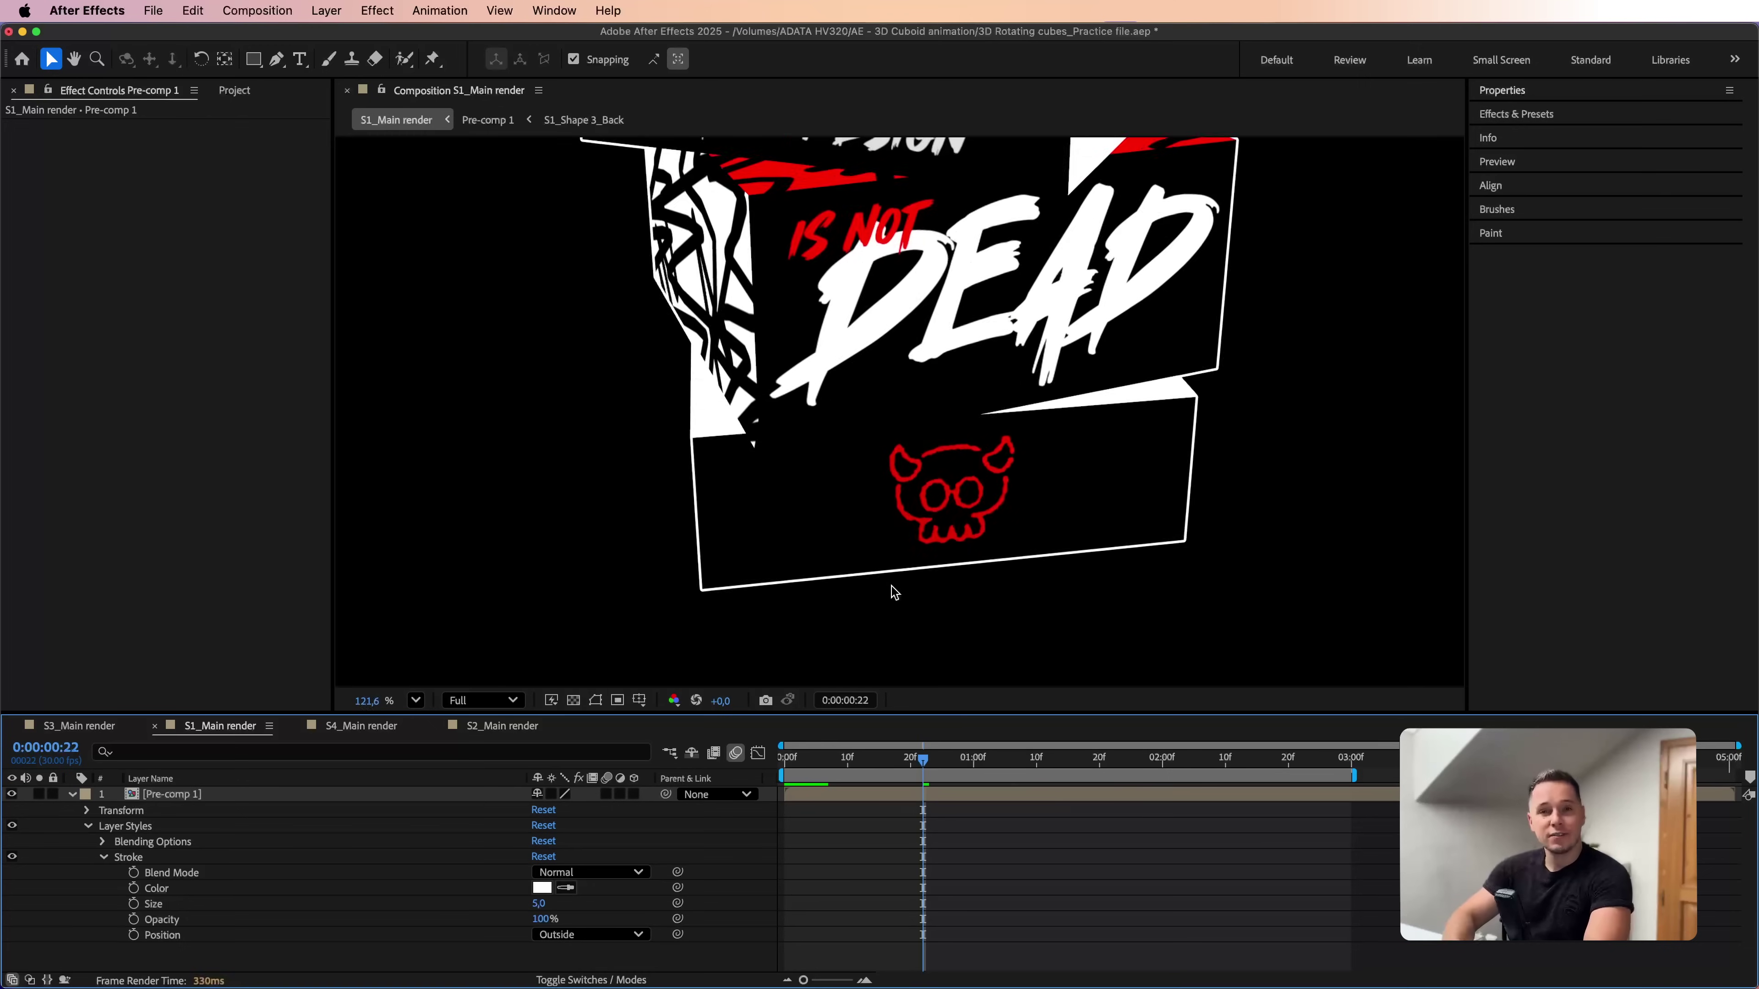
scroll(892, 586, "down", 4)
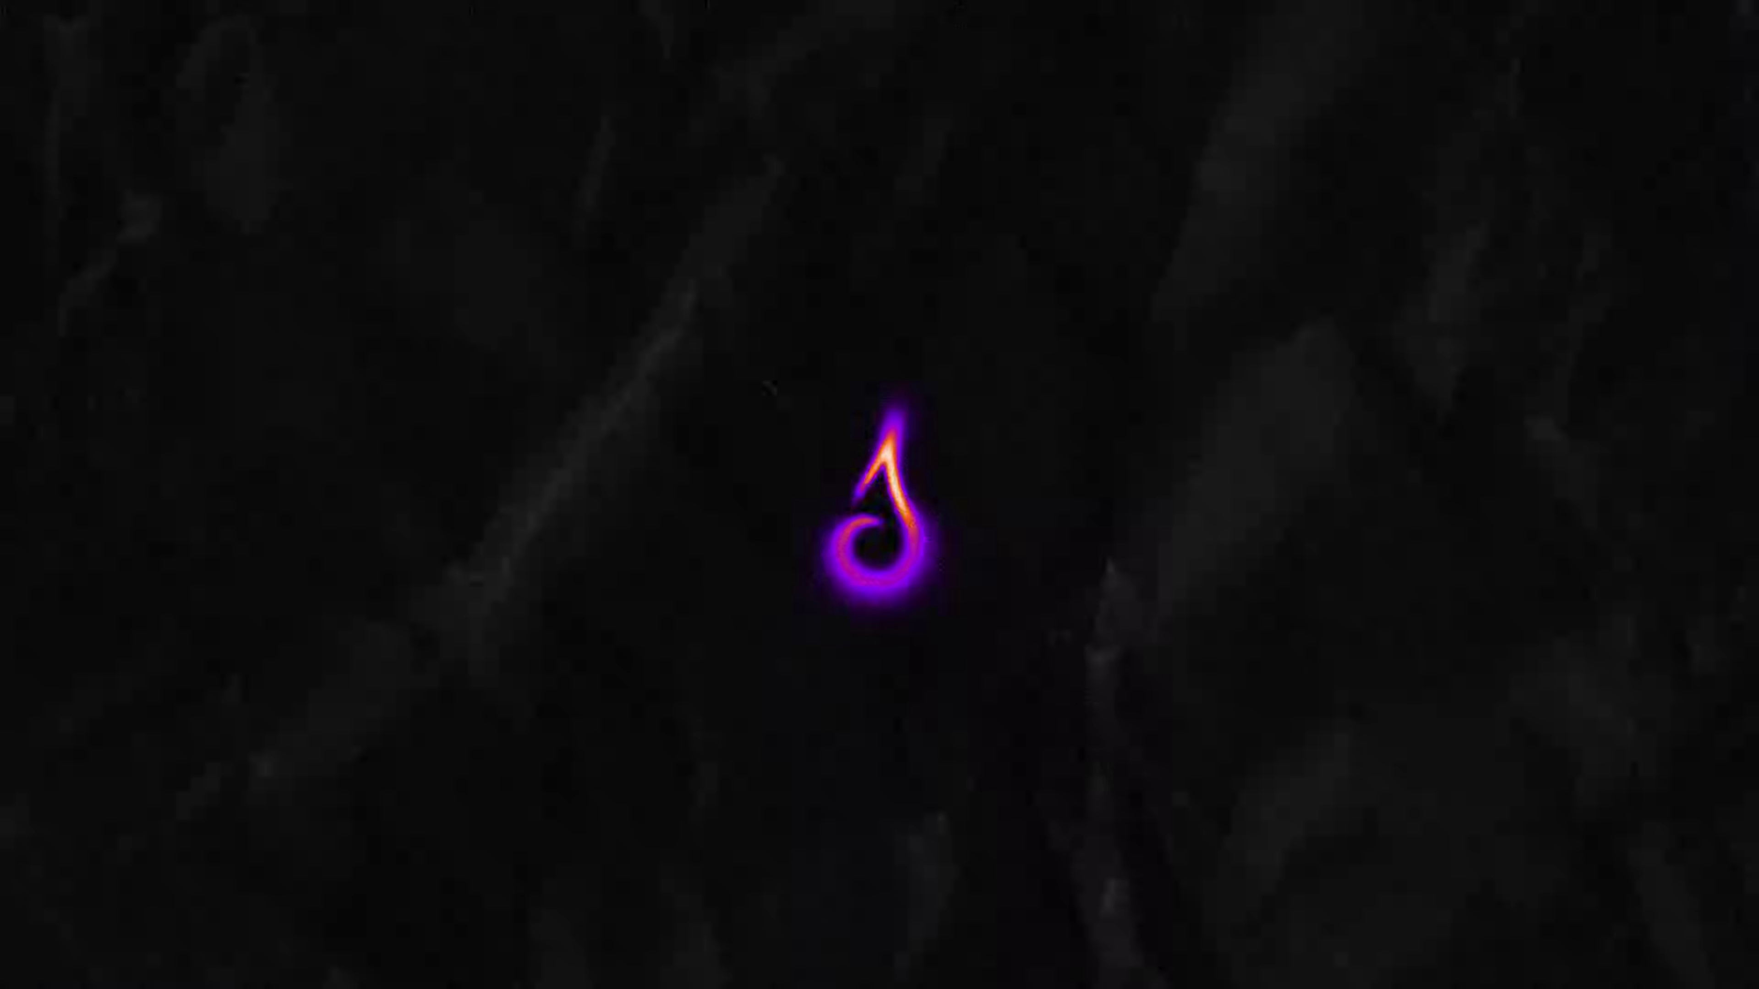